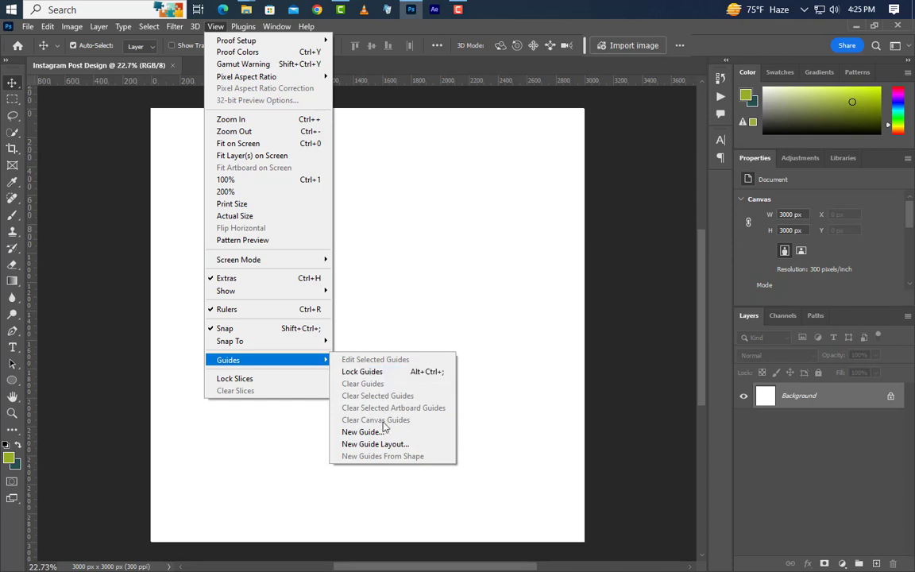
# Create a guide layout with 150 px margins on all four sides of the canvas.
pyautogui.click(380, 444)
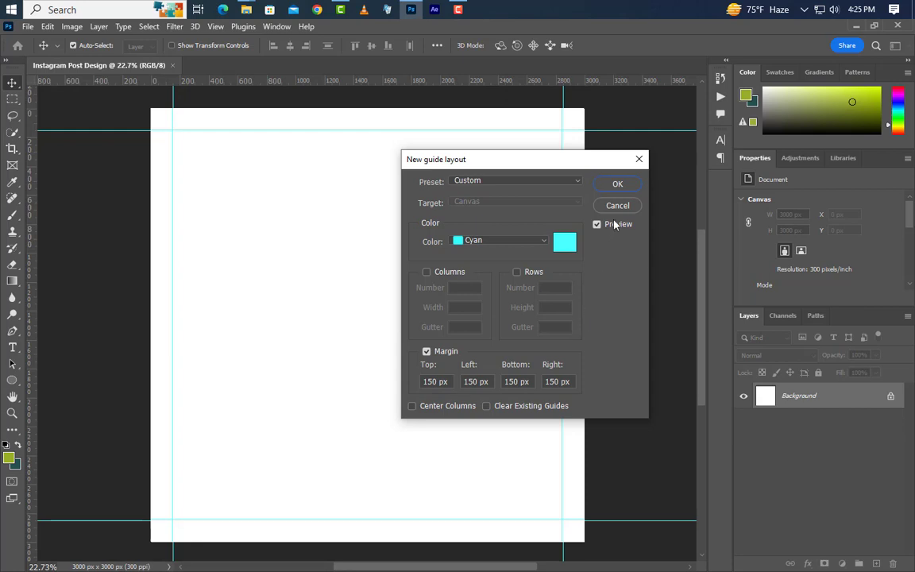
pyautogui.click(617, 186)
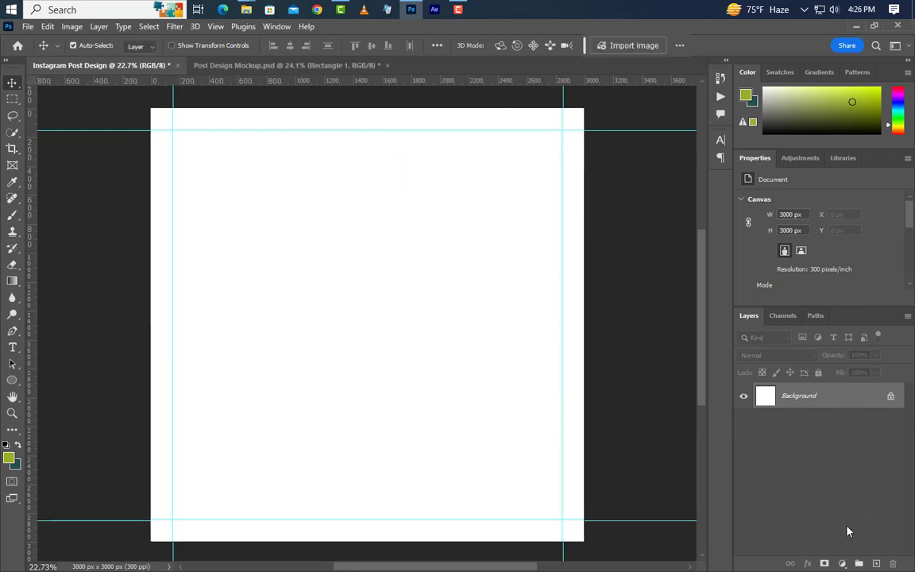
# Add a gradient fill layer above the background and set the gradient's start colour stop to #212122.
pyautogui.click(842, 563)
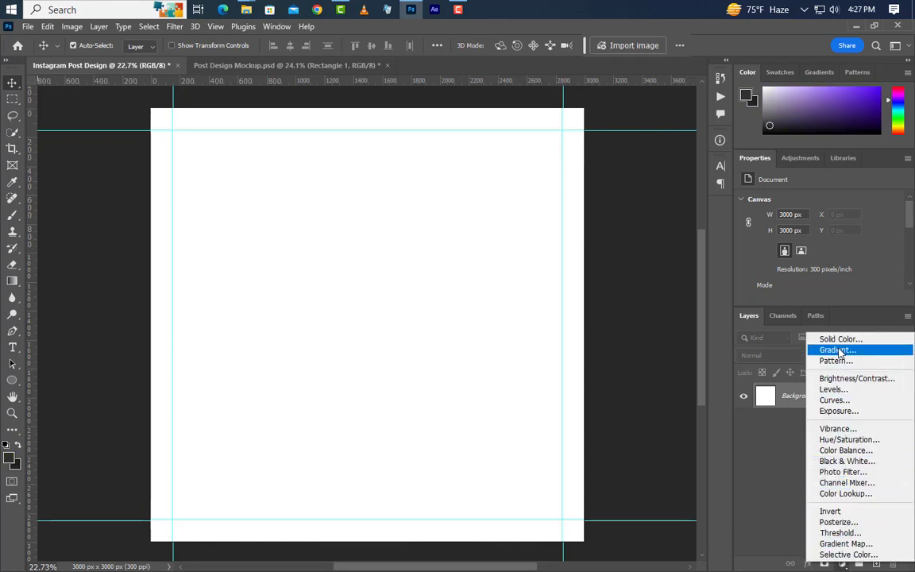
pyautogui.click(839, 351)
pyautogui.click(604, 205)
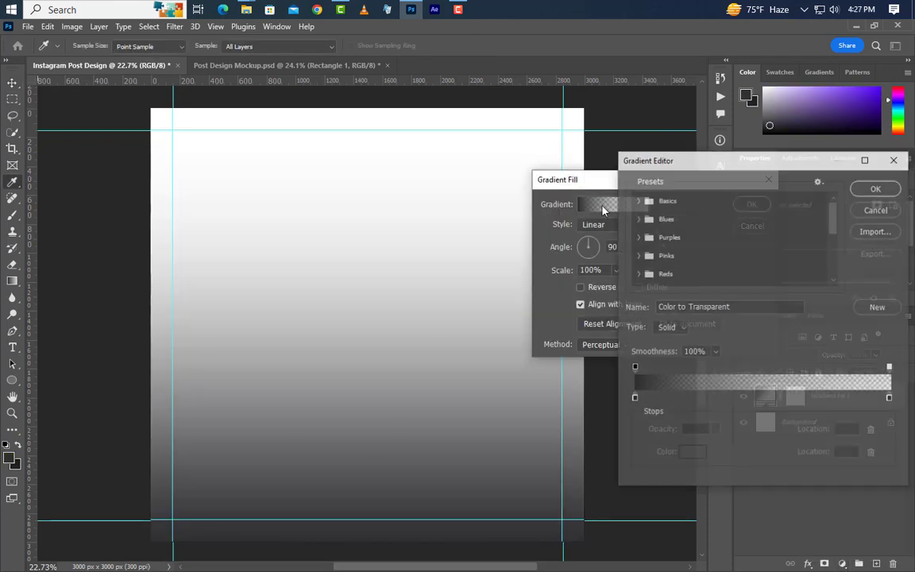
pyautogui.doubleClick(634, 399)
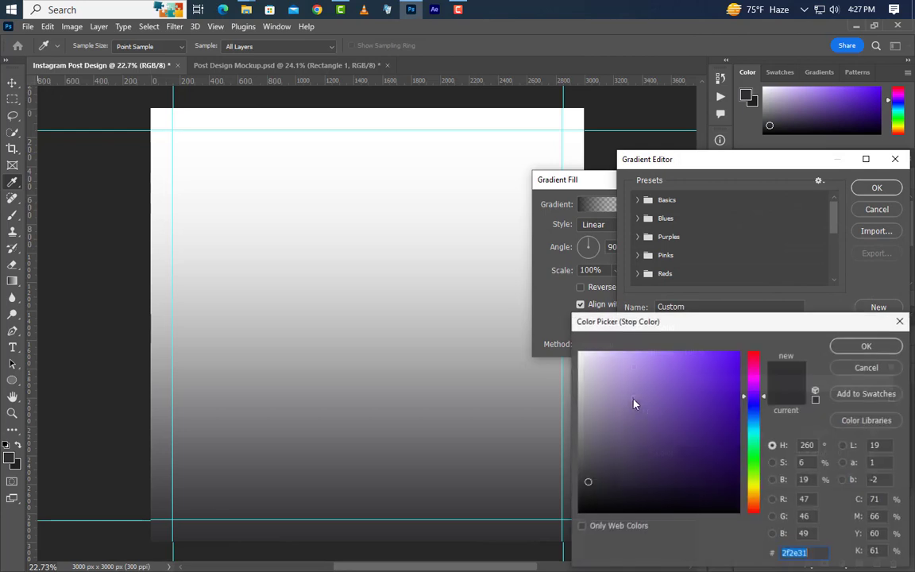
pyautogui.write('212122')
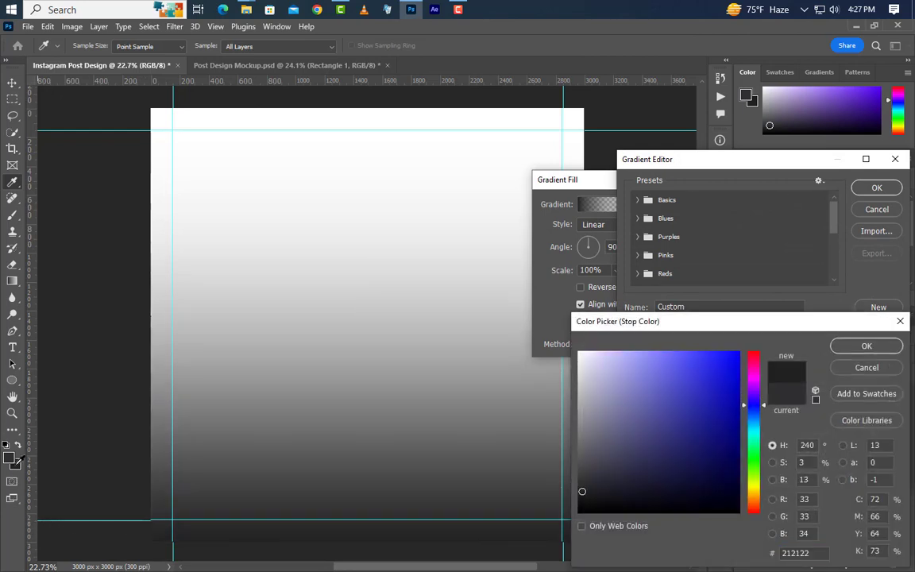
pyautogui.click(892, 352)
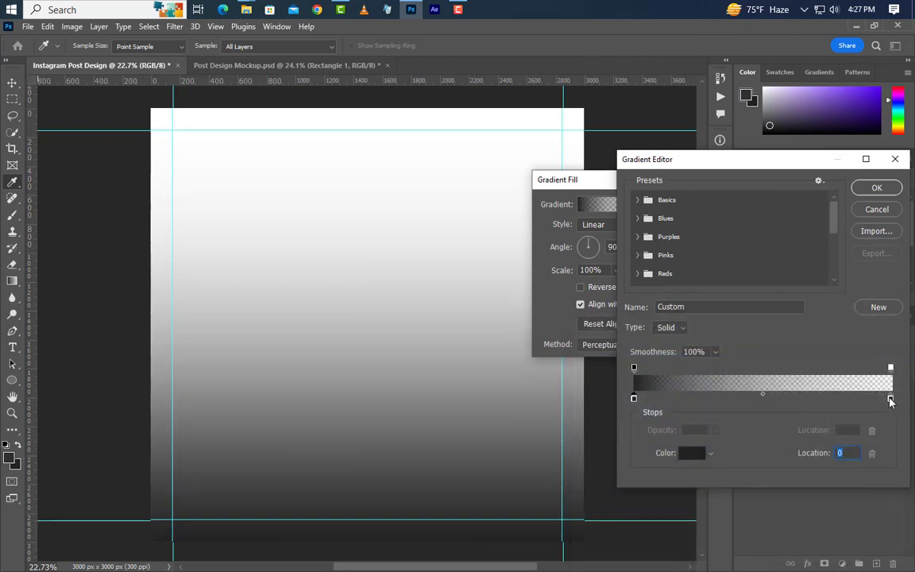
# Set the gradient's end stop to colour #2f2e31 with 100% opacity and apply the linear 90° fill.
pyautogui.doubleClick(890, 399)
pyautogui.click(10, 455)
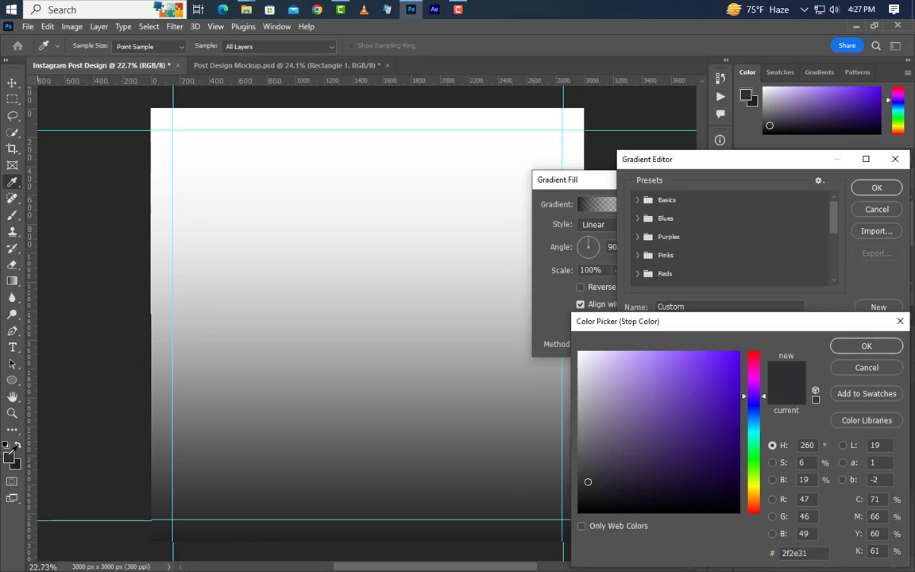
pyautogui.click(865, 347)
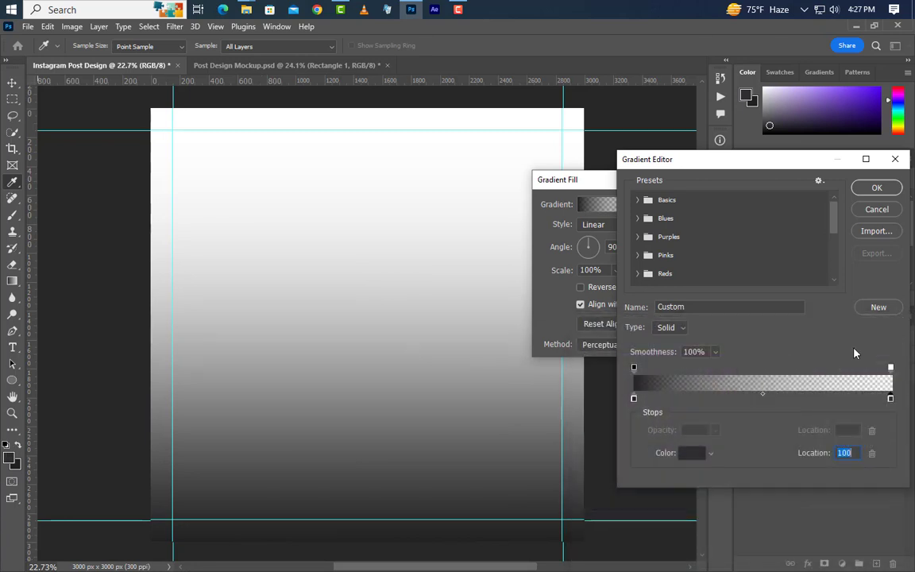
pyautogui.click(891, 368)
pyautogui.click(714, 431)
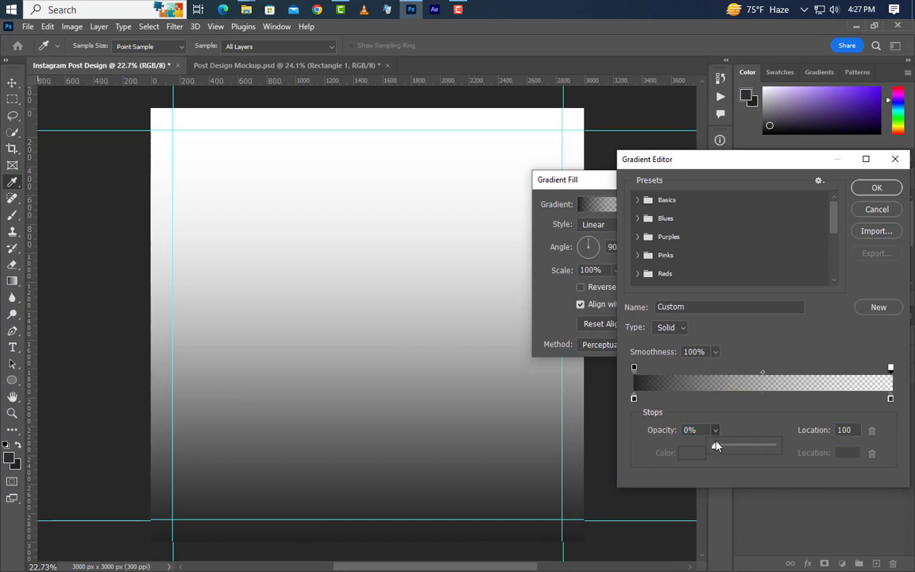
pyautogui.moveTo(715, 444); pyautogui.dragTo(827, 447)
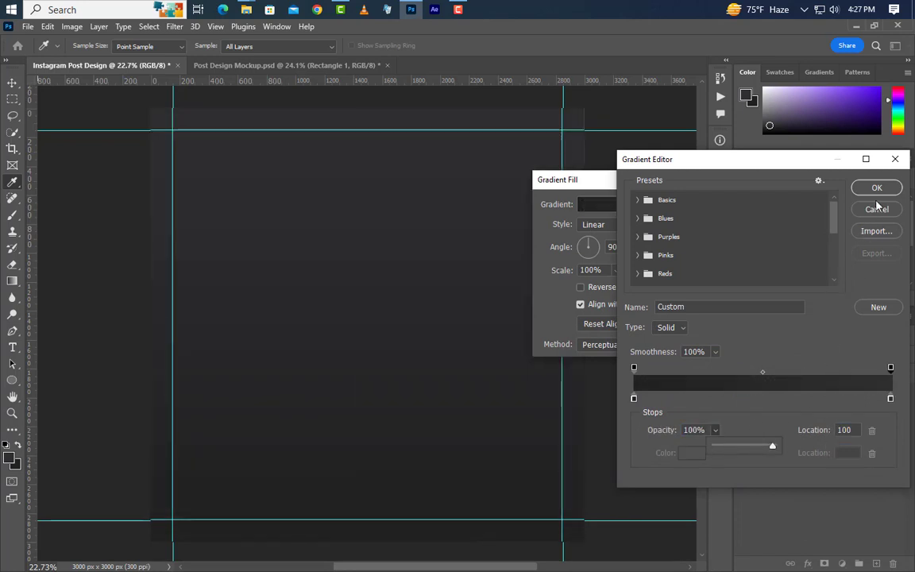
pyautogui.click(876, 189)
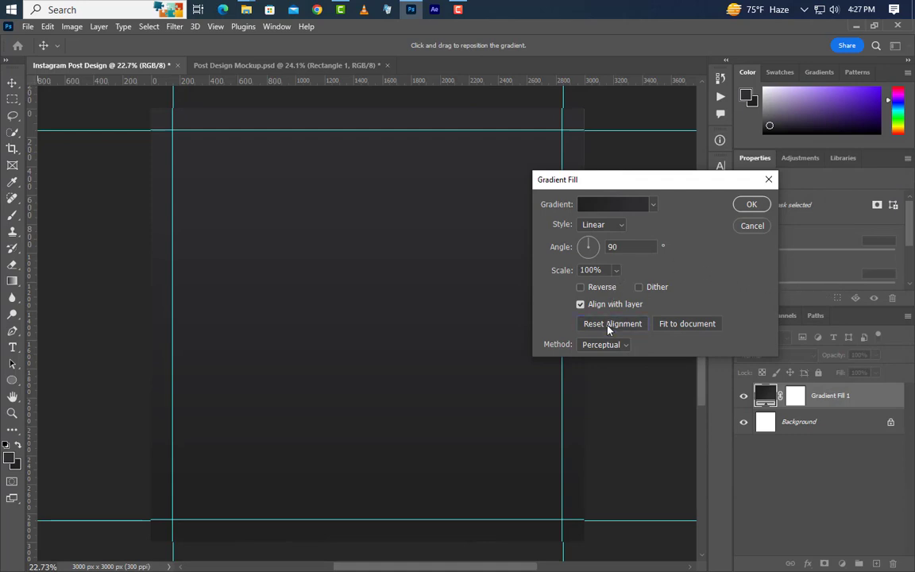
pyautogui.click(751, 206)
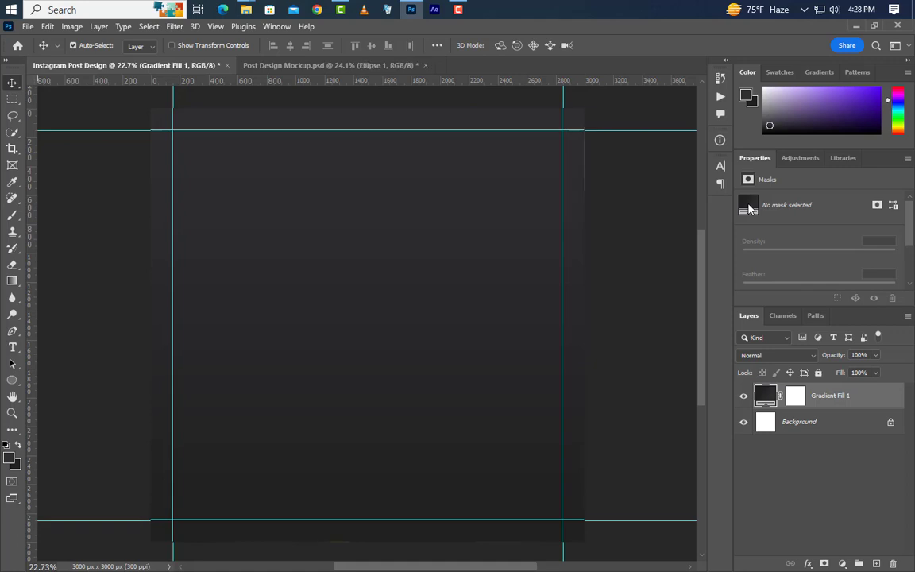
# Add a new layer and draw a circle about 1584 px in diameter on the upper half of the canvas.
pyautogui.click(875, 563)
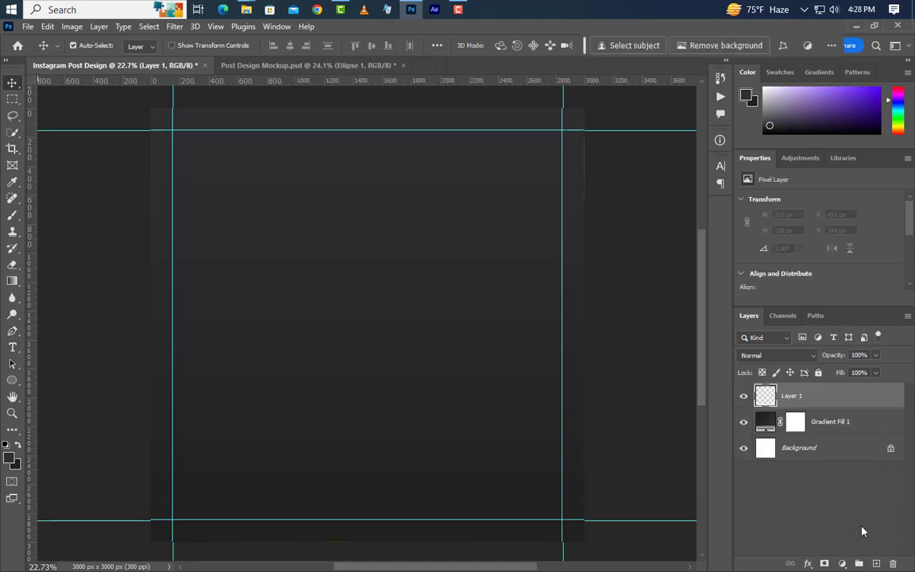
pyautogui.rightClick(11, 382)
pyautogui.click(55, 390)
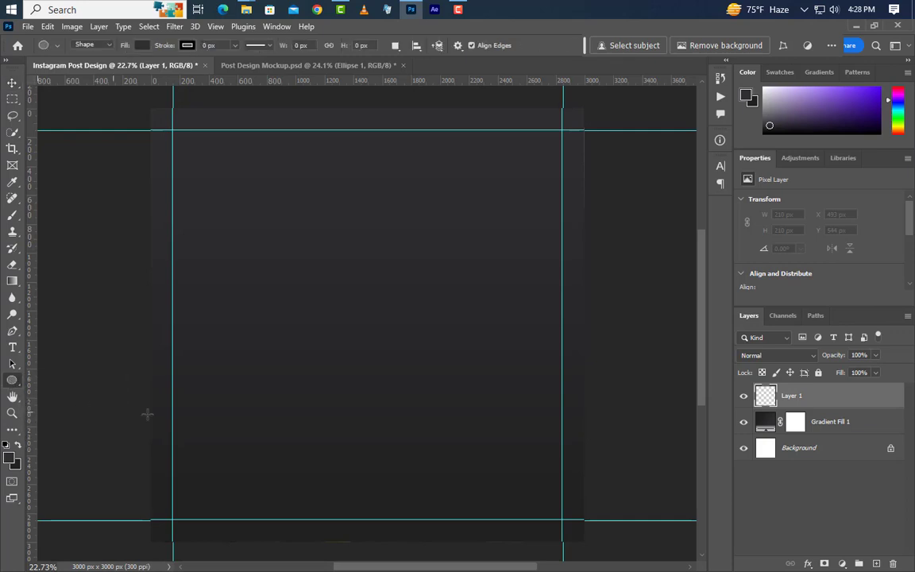
pyautogui.moveTo(265, 174); pyautogui.dragTo(493, 432)
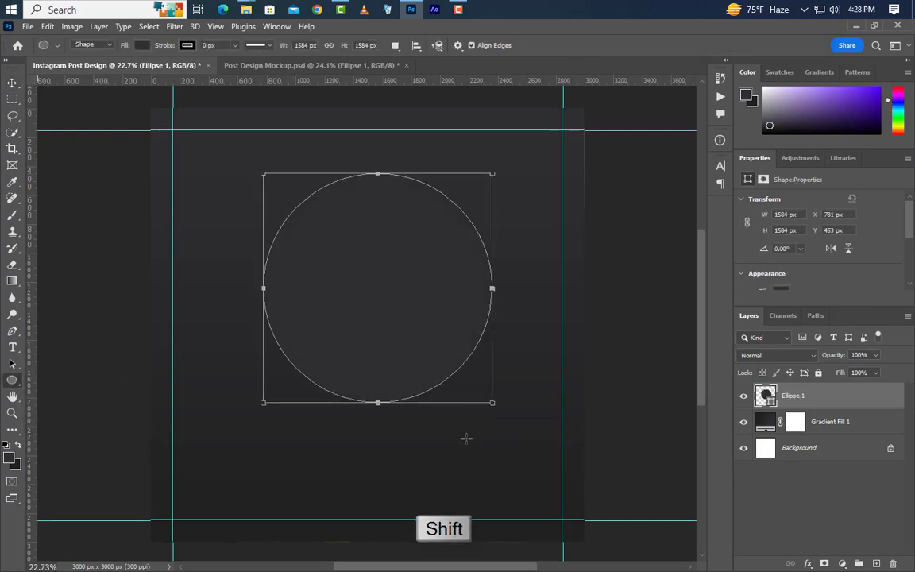
# Centre the circle vertically on the canvas's top edge and scale it to 3000 px so it spans the full canvas width.
pyautogui.scroll(1, 457, 442)
pyautogui.scroll(1, 457, 442)
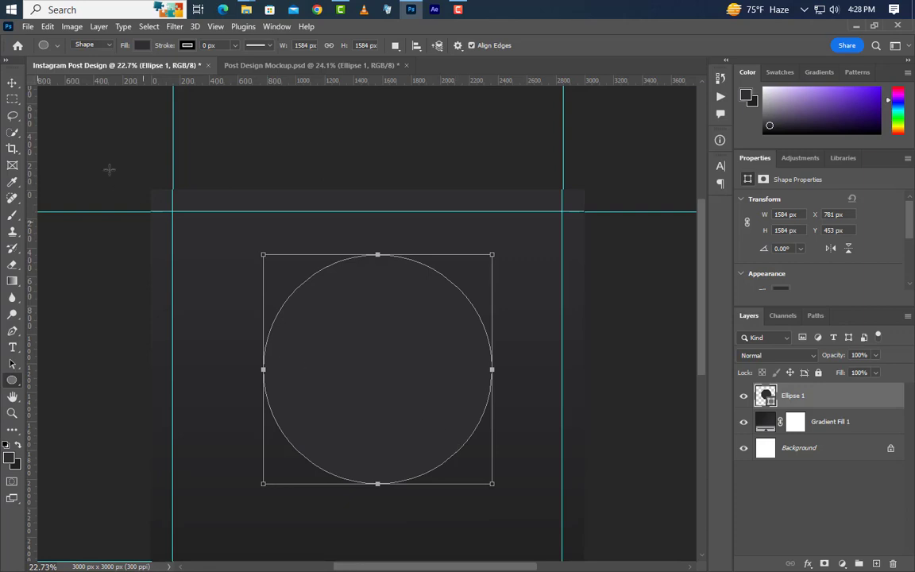
pyautogui.click(47, 26)
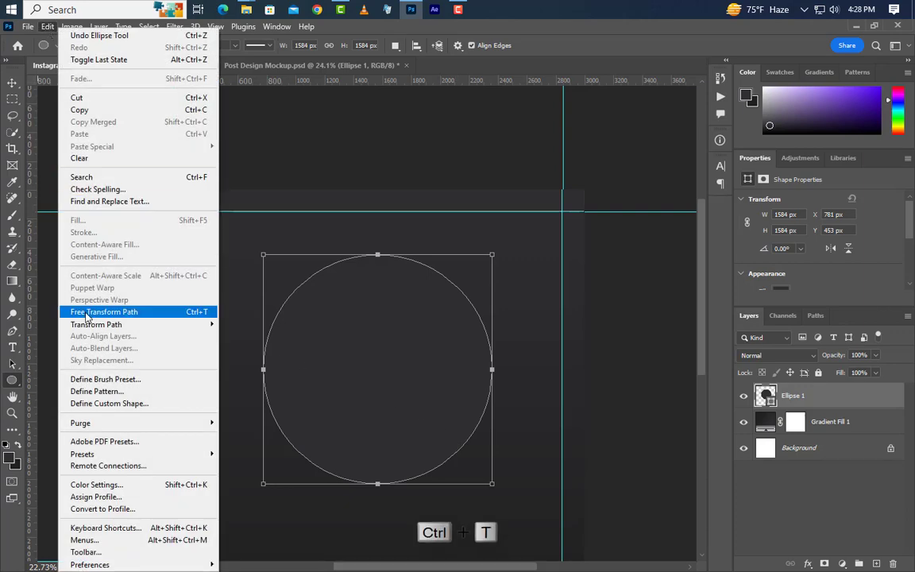
pyautogui.click(102, 313)
pyautogui.moveTo(384, 398); pyautogui.dragTo(274, 220)
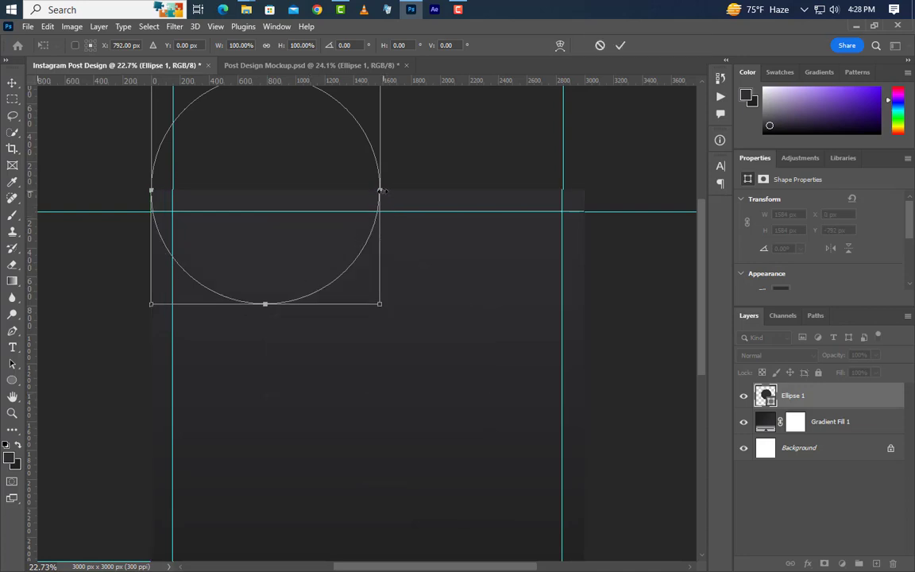
pyautogui.moveTo(380, 191); pyautogui.dragTo(600, 209)
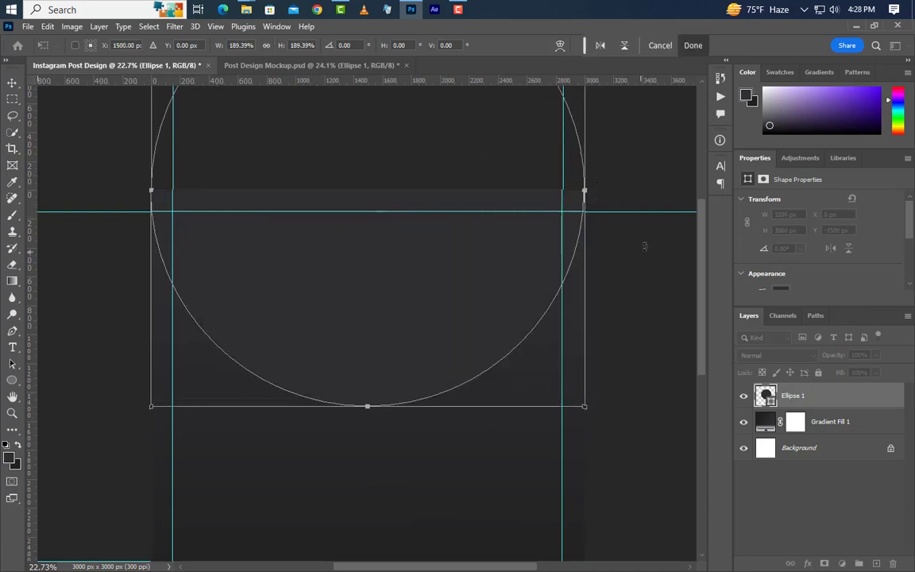
pyautogui.click(691, 46)
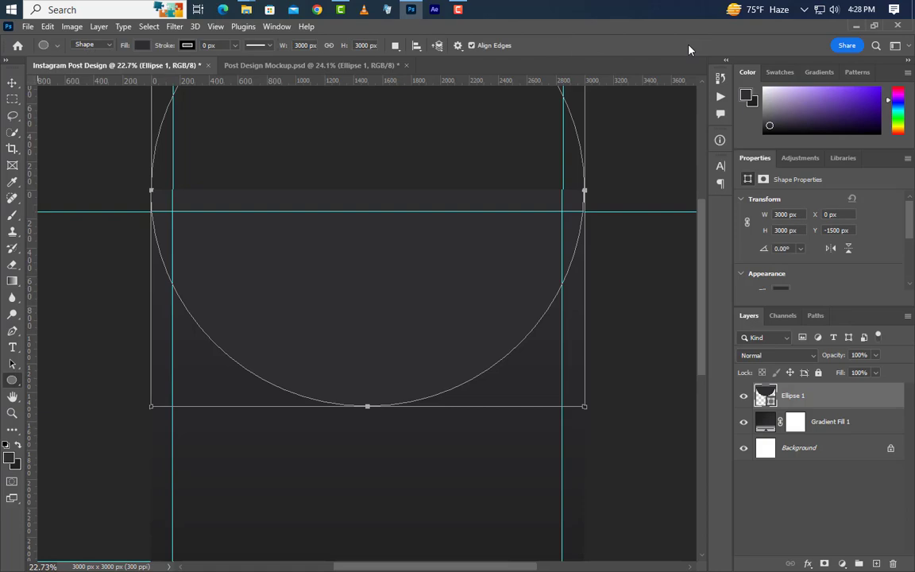
# Apply a linear gradient overlay to the large circle at 90°, 50% scale and 100% opacity, shifting the gradient slightly upward.
pyautogui.rightClick(869, 402)
pyautogui.click(804, 65)
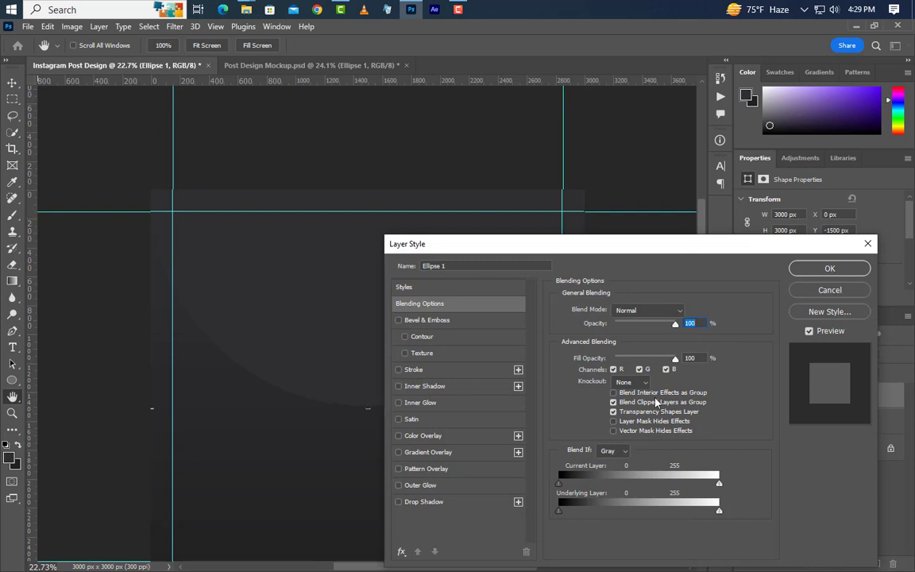
pyautogui.click(486, 454)
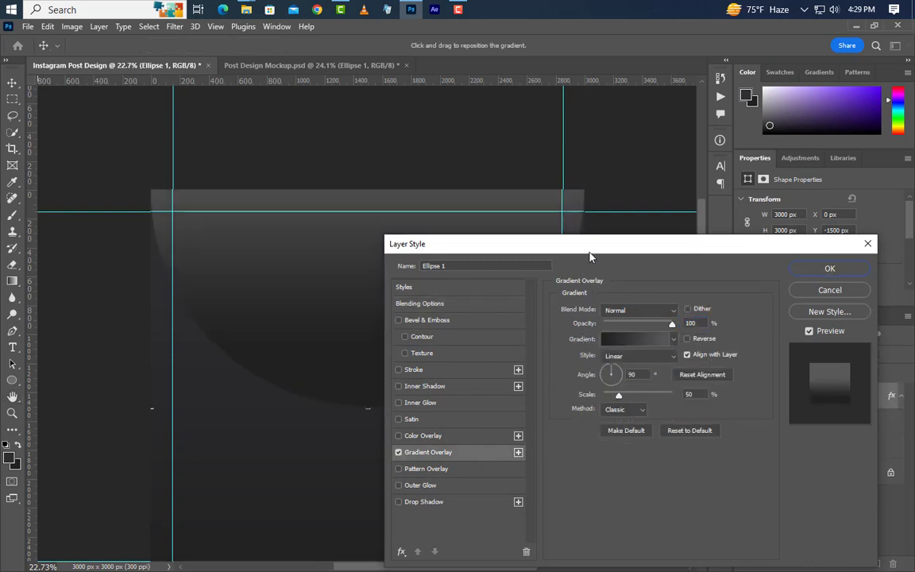
pyautogui.moveTo(590, 246); pyautogui.dragTo(699, 231)
pyautogui.click(801, 382)
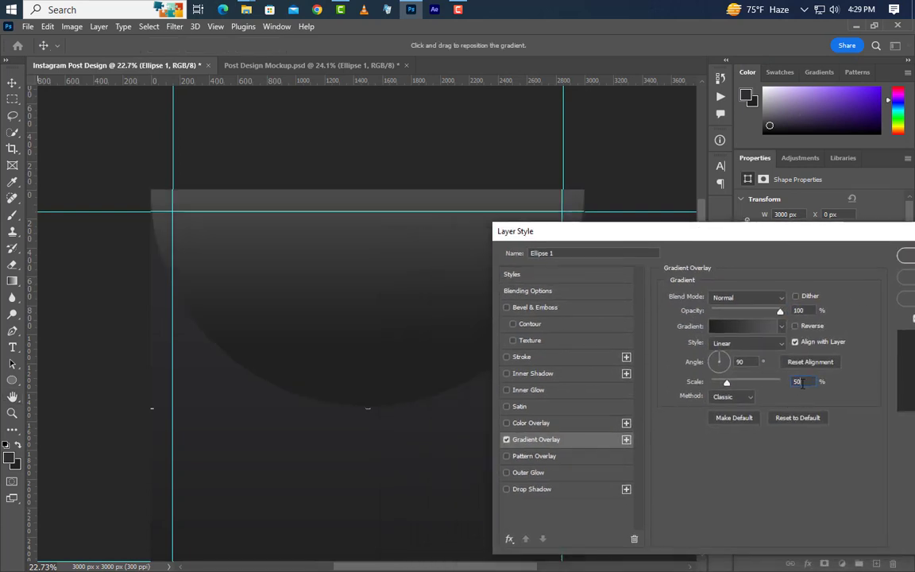
pyautogui.click(742, 362)
pyautogui.click(800, 310)
pyautogui.moveTo(435, 312); pyautogui.dragTo(437, 283)
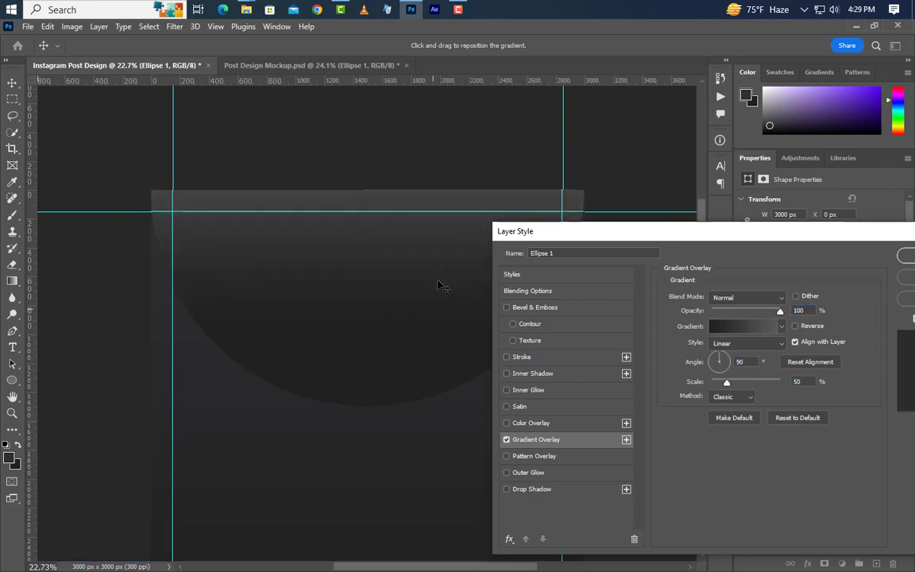
pyautogui.click(909, 256)
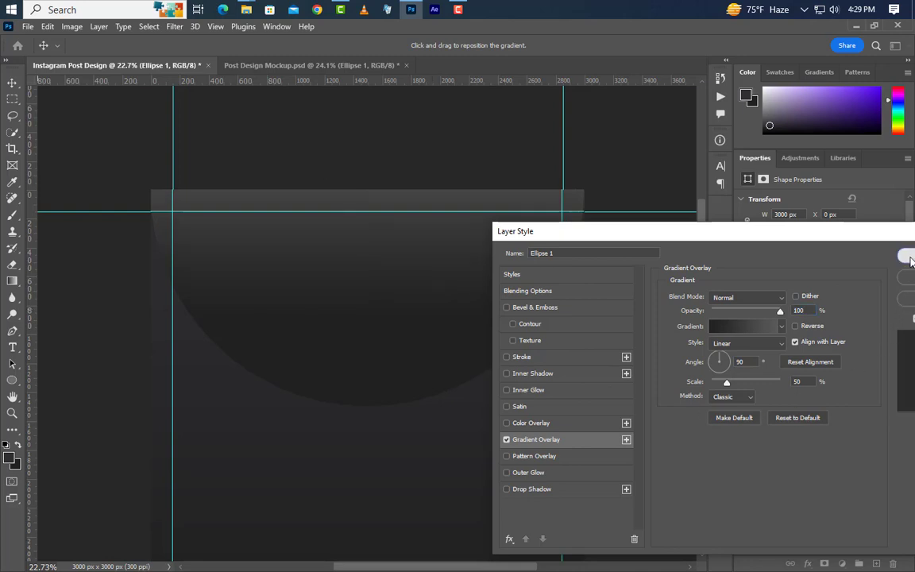
# Duplicate the large circle's layer within the same document, keeping the suggested copy name.
pyautogui.scroll(-3, 441, 237)
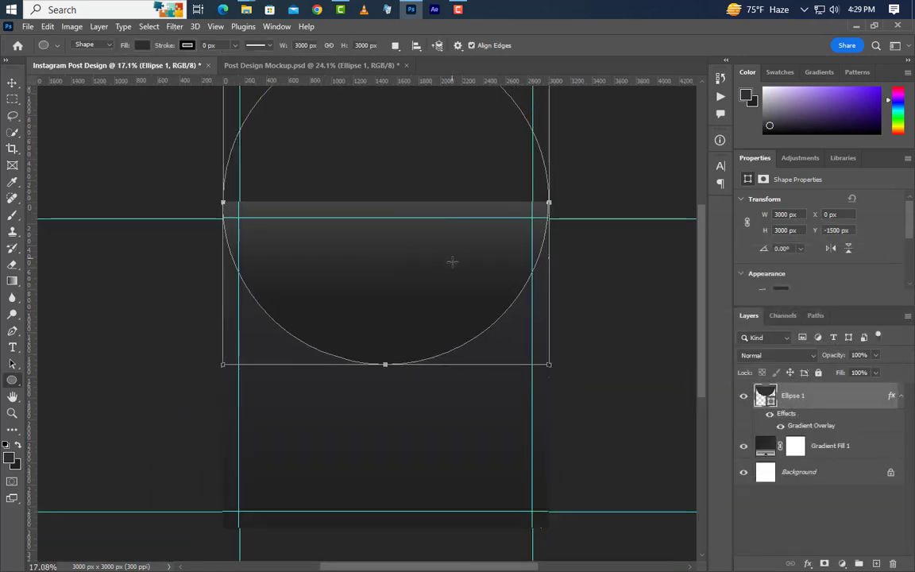
pyautogui.click(12, 82)
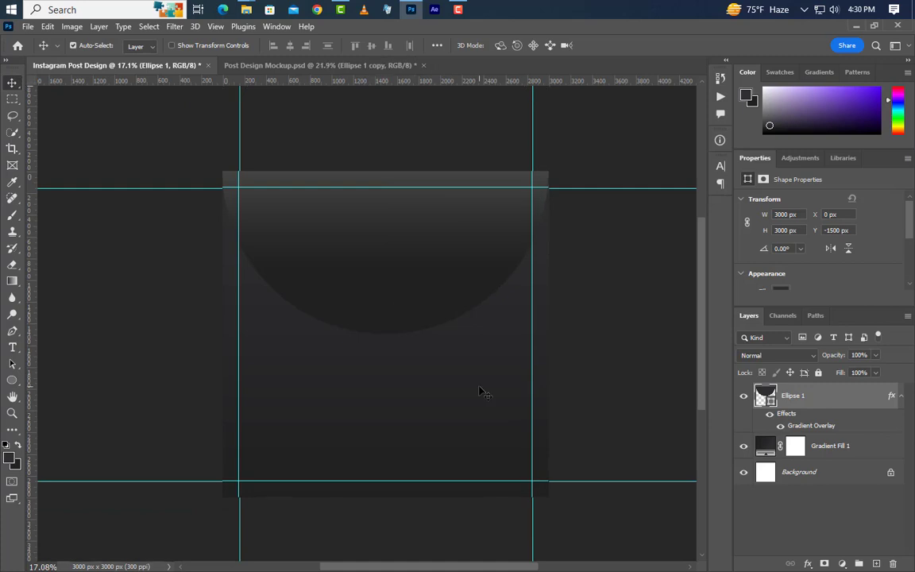
pyautogui.rightClick(842, 399)
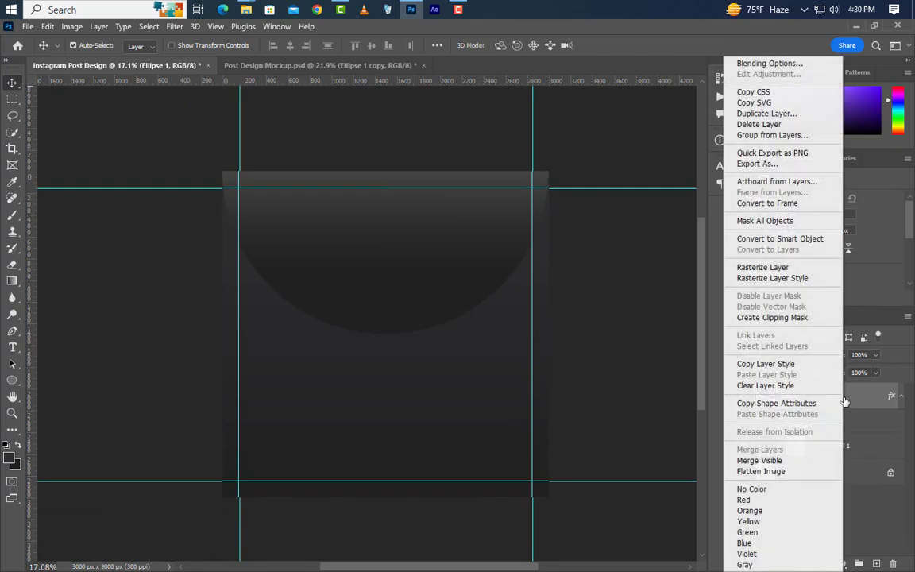
pyautogui.click(765, 113)
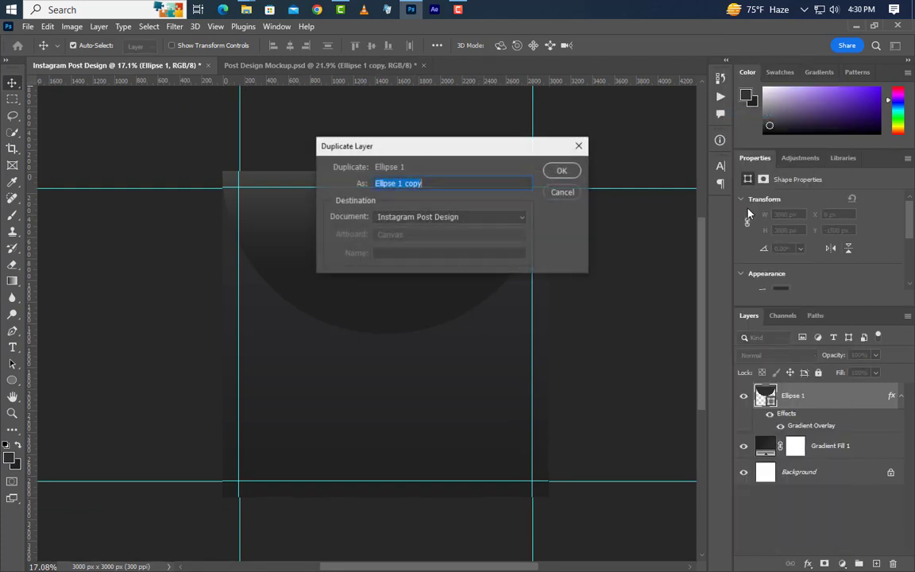
pyautogui.click(561, 171)
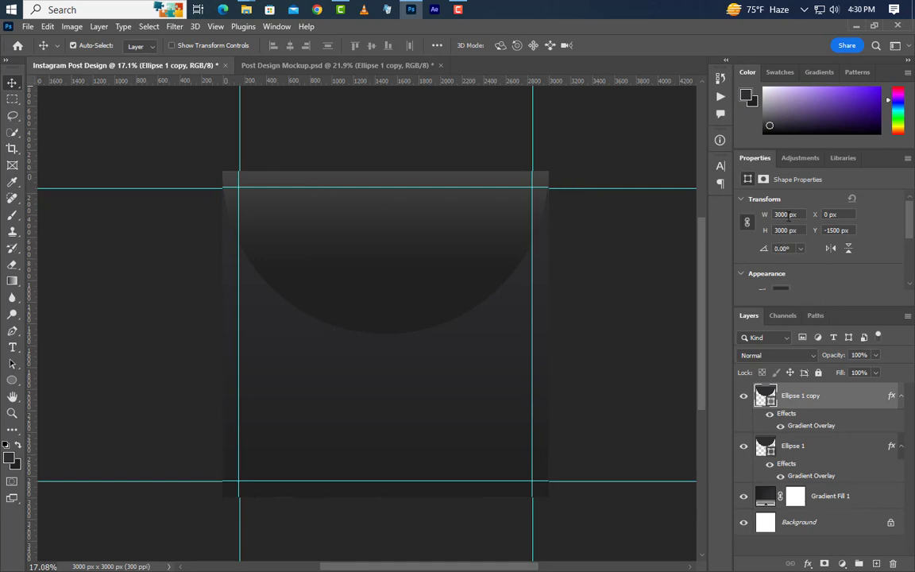
# Resize the duplicated circle to 1570 px with linked width and height.
pyautogui.click(786, 214)
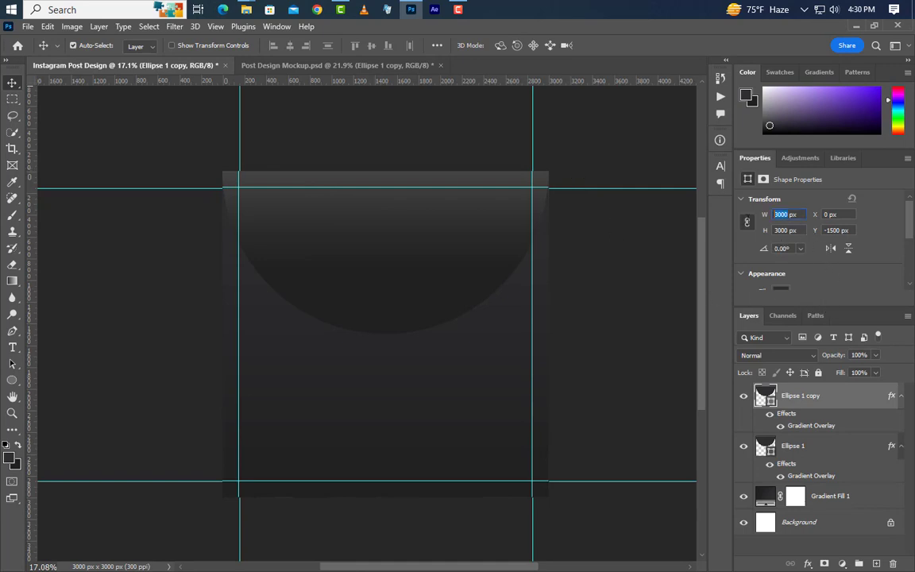
pyautogui.write('1570')
pyautogui.click(747, 225)
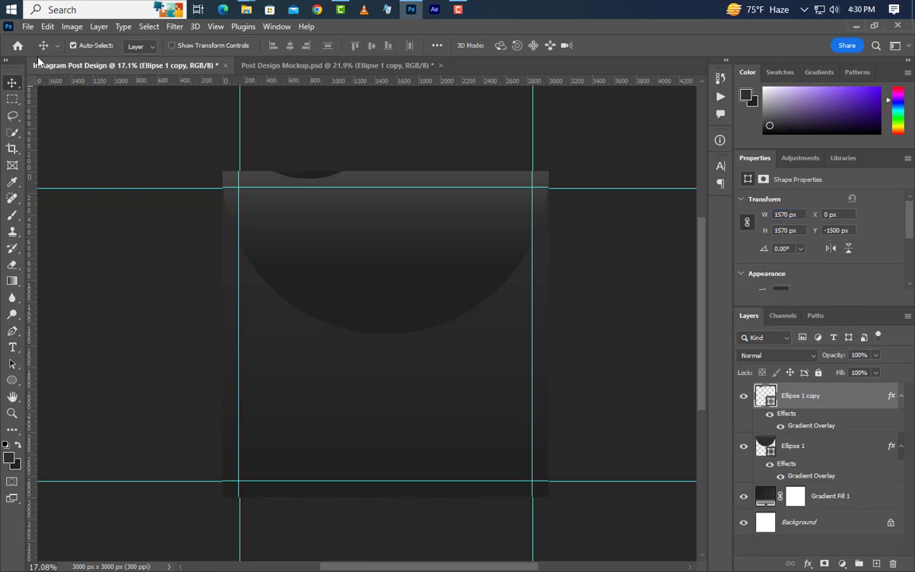
# Move the 1570 px circle to the canvas's bottom-right corner, at about X 2164 px and Y 2257 px.
pyautogui.click(47, 27)
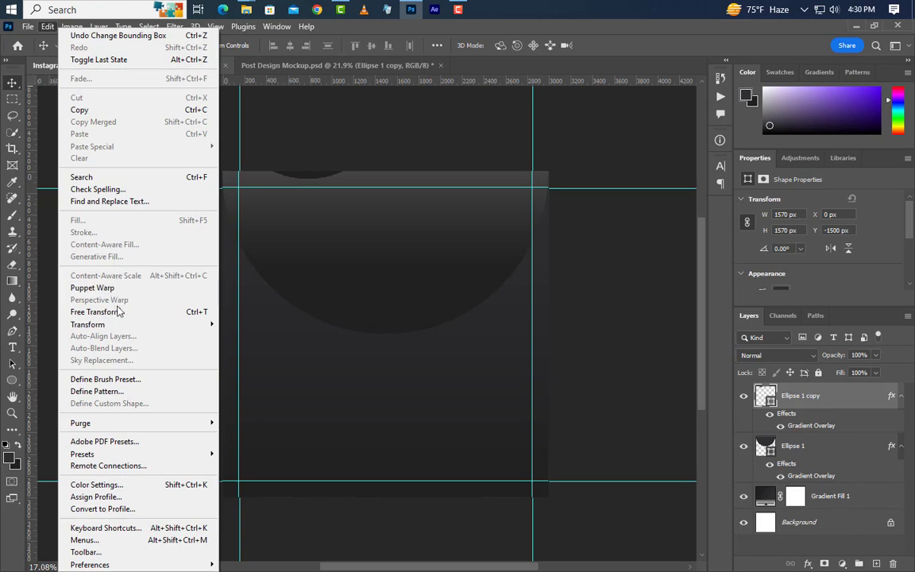
pyautogui.hotkey('ctrl', 't')
pyautogui.moveTo(310, 184); pyautogui.dragTo(436, 471)
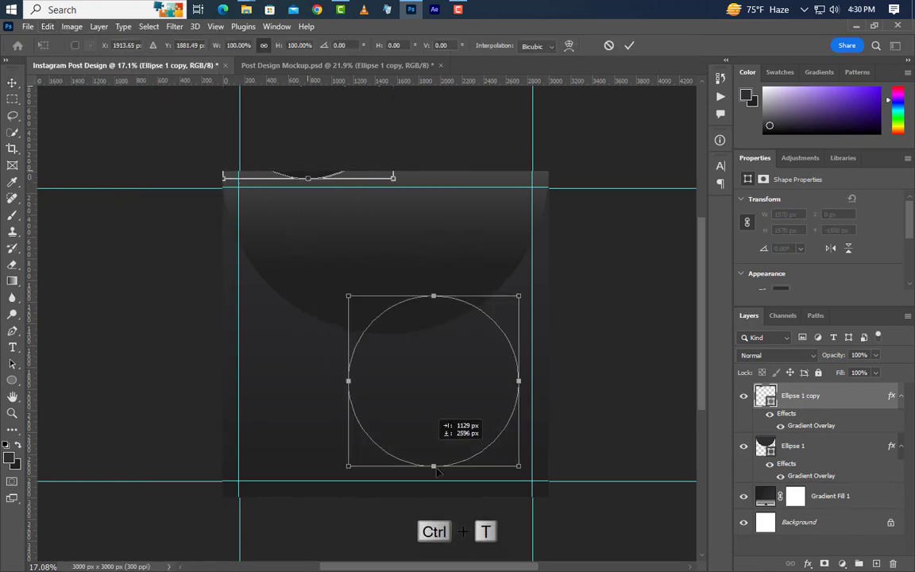
pyautogui.moveTo(420, 371); pyautogui.dragTo(550, 451)
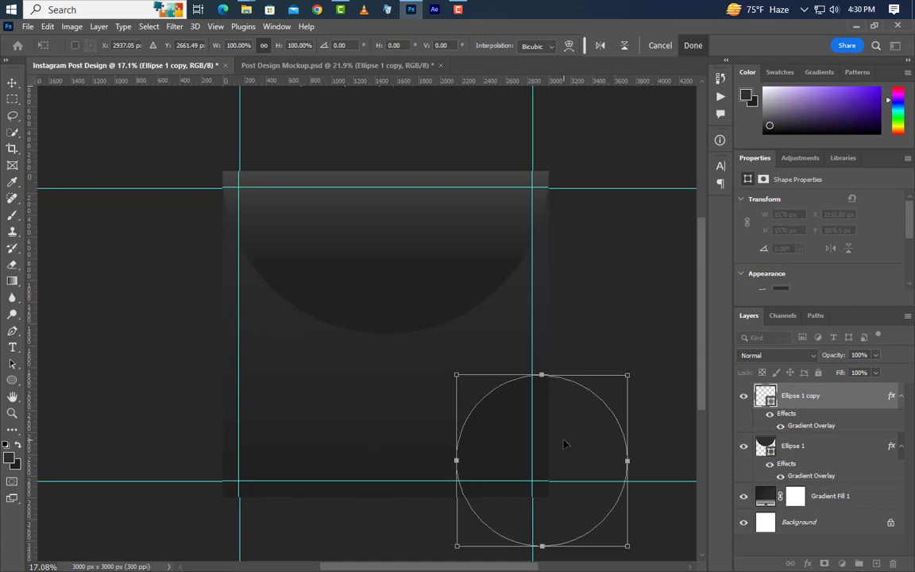
pyautogui.press('Right')
pyautogui.press('Right')
pyautogui.press('Down')
pyautogui.press('Down')
pyautogui.press('Down')
pyautogui.press('Down')
pyautogui.press('Down')
pyautogui.press('Down')
pyautogui.press('Down')
pyautogui.press('Down')
pyautogui.press('Down')
pyautogui.press('Down')
pyautogui.press('Down')
pyautogui.press('Down')
pyautogui.press('Down')
pyautogui.press('Down')
pyautogui.press('Down')
pyautogui.press('Down')
pyautogui.press('Down')
pyautogui.press('Down')
pyautogui.press('Down')
pyautogui.press('Down')
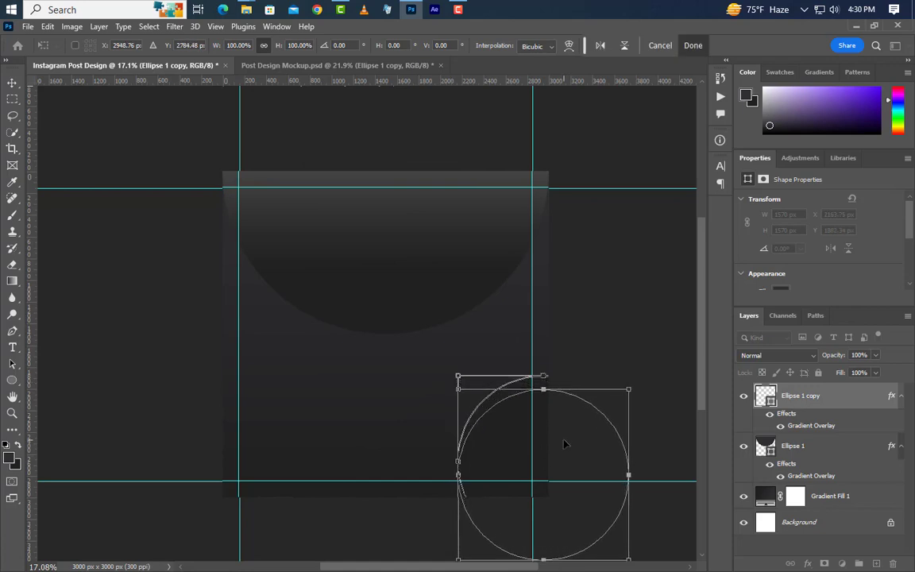
pyautogui.press('Down')
pyautogui.press('Down')
pyautogui.press('Down')
pyautogui.press('Down')
pyautogui.press('Down')
pyautogui.press('Down')
pyautogui.press('Down')
pyautogui.press('Down')
pyautogui.press('Down')
pyautogui.press('Down')
pyautogui.press('Down')
pyautogui.press('Down')
pyautogui.press('Down')
pyautogui.press('Down')
pyautogui.press('Down')
pyautogui.press('Down')
pyautogui.press('Down')
pyautogui.press('Down')
pyautogui.press('Down')
pyautogui.press('Down')
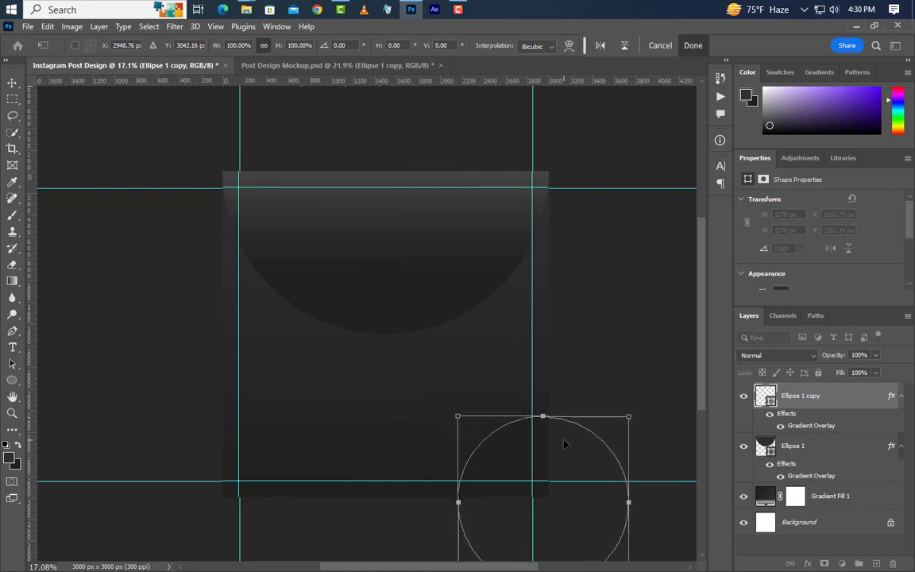
pyautogui.click(694, 47)
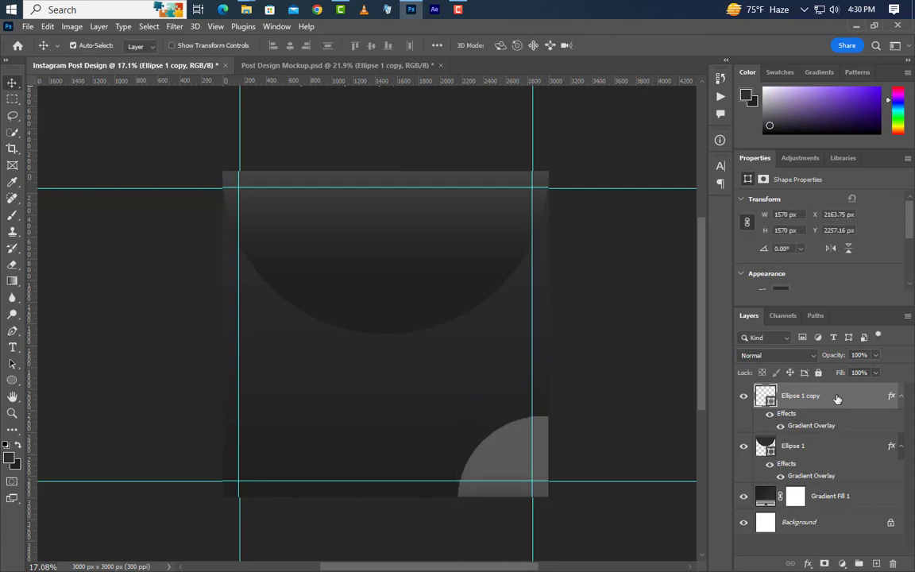
# Clear the bottom-right circle's copied layer style and add a fresh gradient overlay to it.
pyautogui.rightClick(779, 400)
pyautogui.click(759, 386)
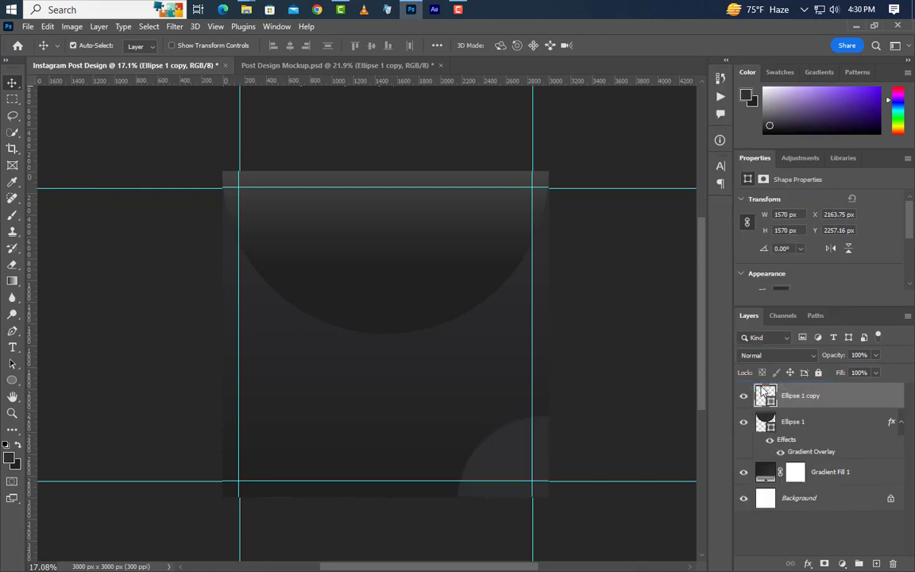
pyautogui.rightClick(852, 400)
pyautogui.click(770, 67)
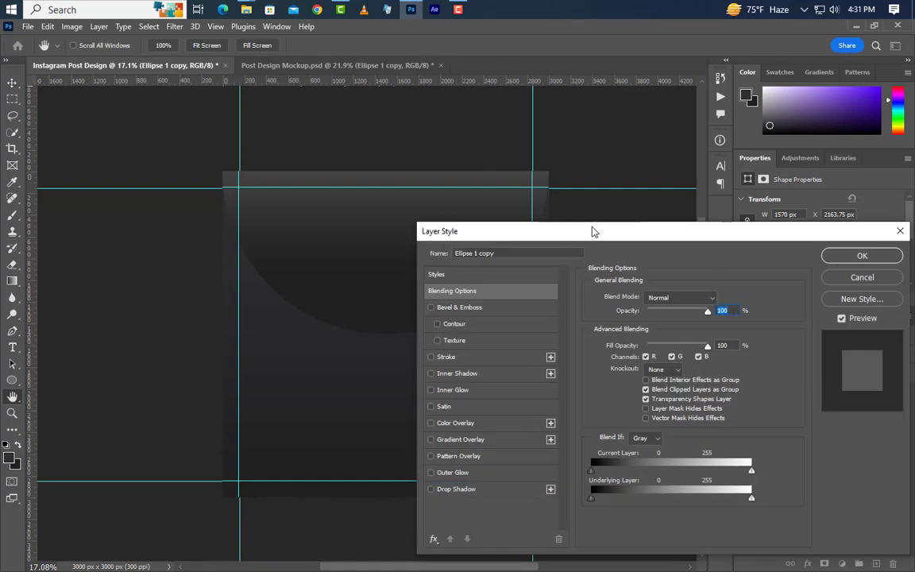
pyautogui.moveTo(592, 231); pyautogui.dragTo(759, 186)
pyautogui.click(671, 397)
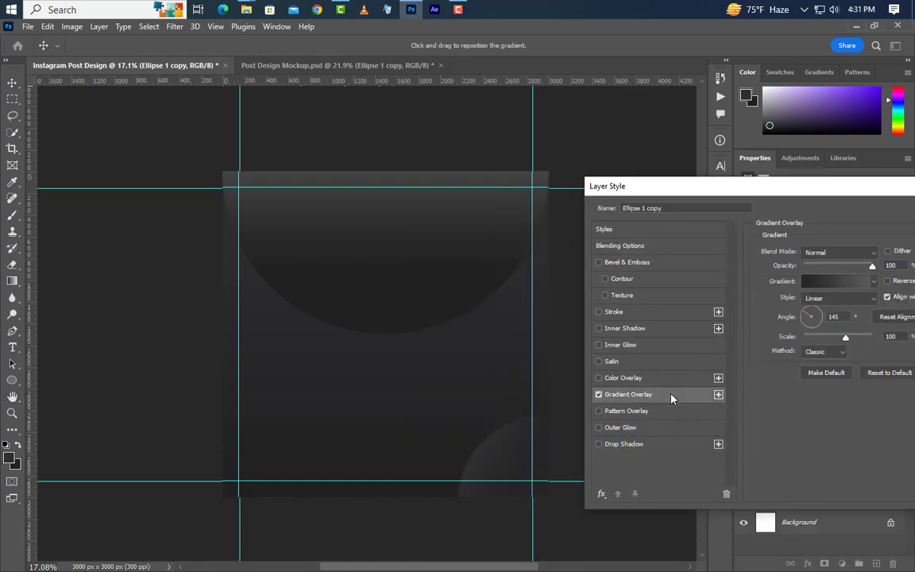
# Use a gradient running from #252426 to #595959 for the bottom-right circle's overlay.
pyautogui.click(838, 281)
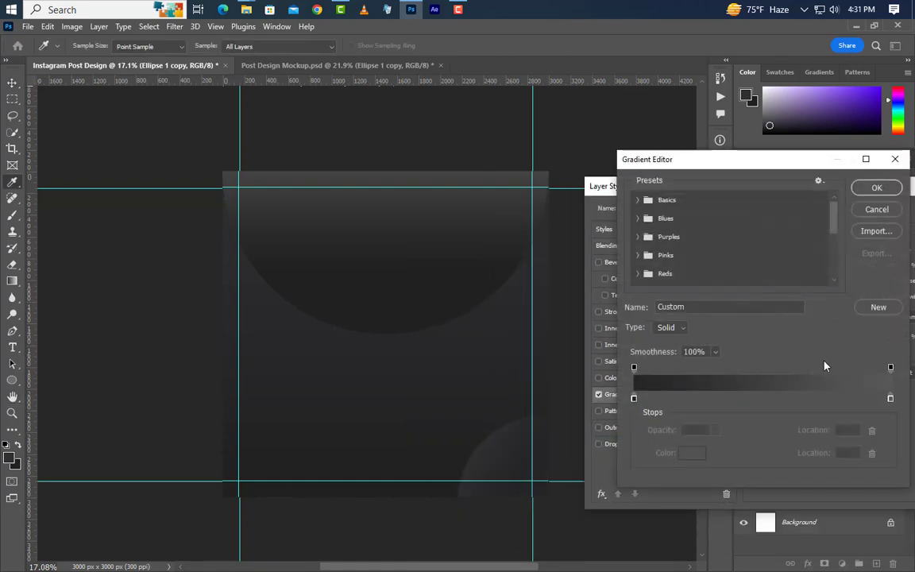
pyautogui.doubleClick(633, 398)
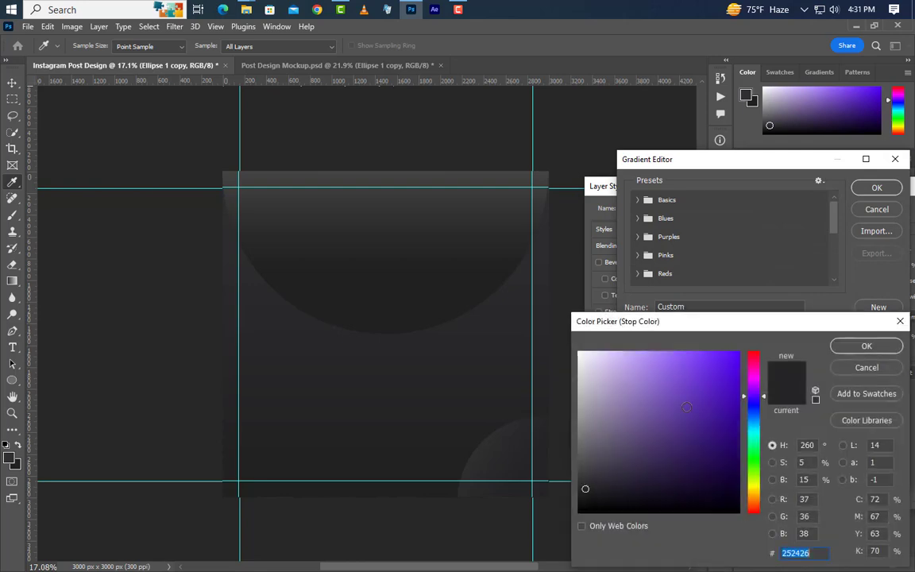
pyautogui.click(845, 347)
pyautogui.click(891, 399)
pyautogui.doubleClick(890, 399)
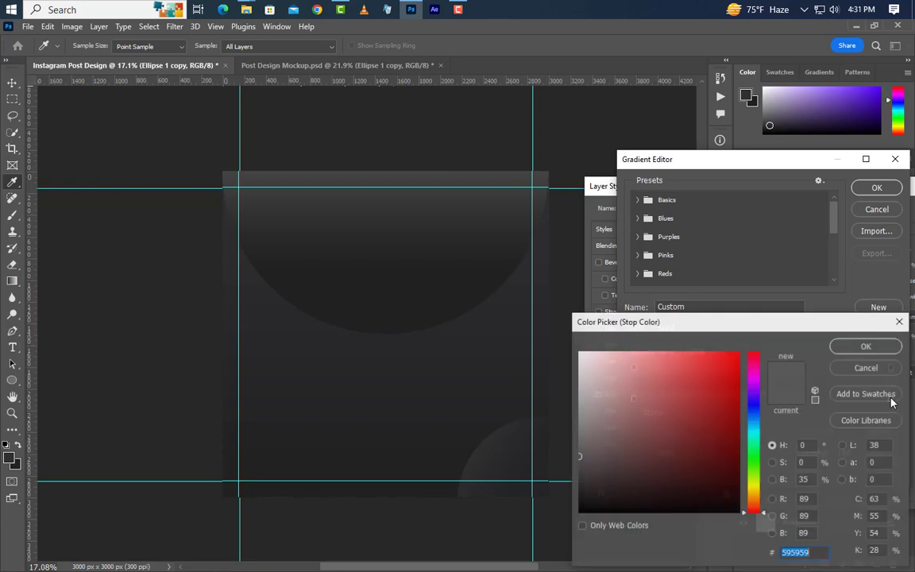
pyautogui.click(866, 346)
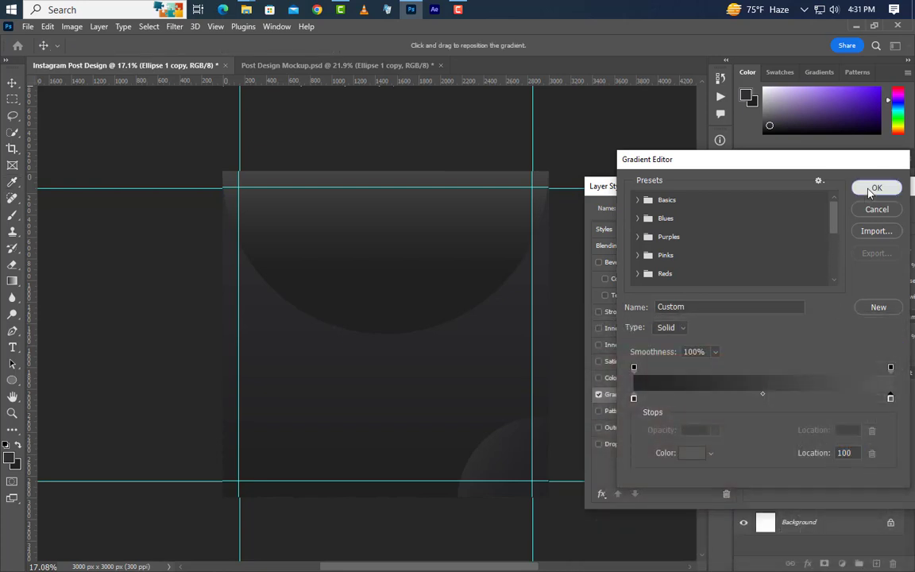
pyautogui.click(877, 187)
# Apply the bottom-right circle's linear overlay at 100% opacity, 145° angle and 100% scale.
pyautogui.moveTo(794, 186); pyautogui.dragTo(691, 188)
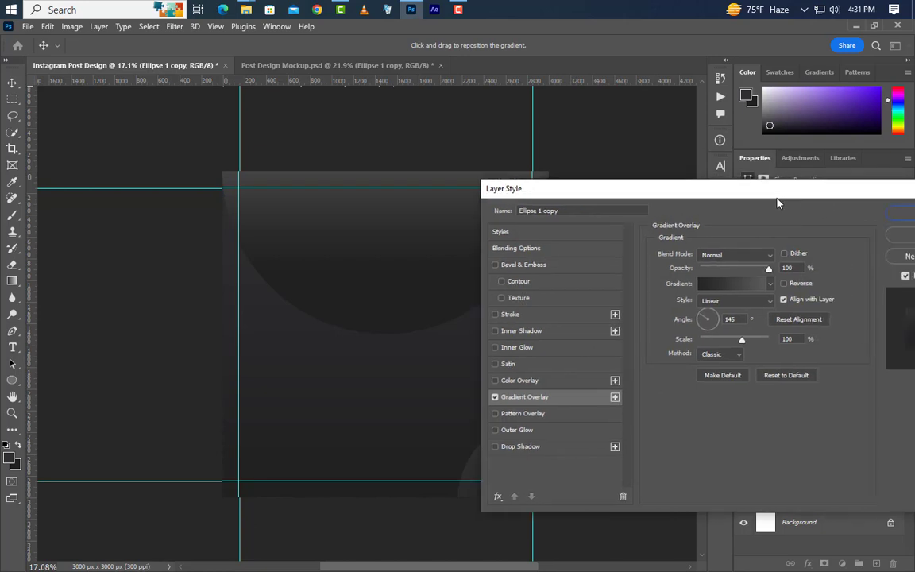
pyautogui.click(788, 267)
pyautogui.doubleClick(789, 268)
pyautogui.doubleClick(737, 319)
pyautogui.doubleClick(796, 339)
pyautogui.click(897, 219)
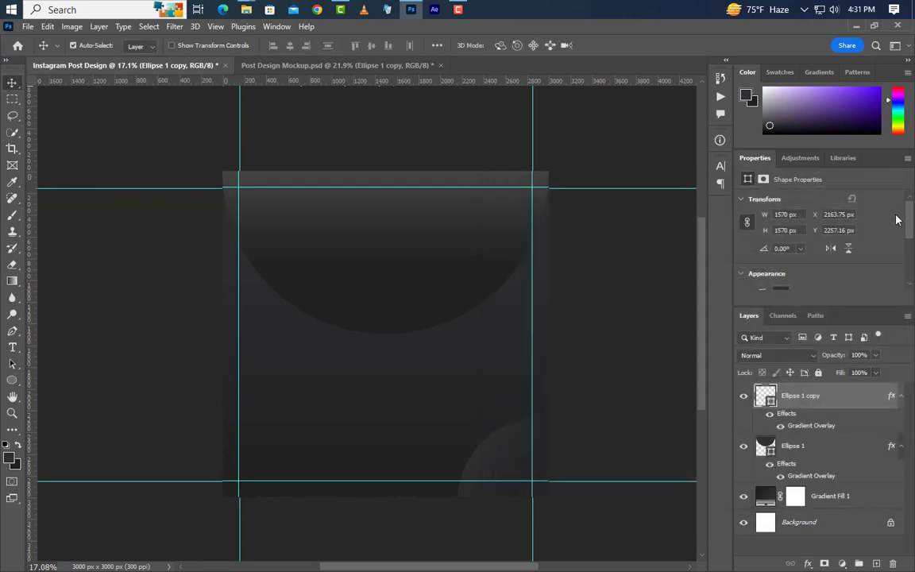
# Duplicate the bottom-right circle's layer within the same document, keeping the suggested copy name.
pyautogui.rightClick(854, 393)
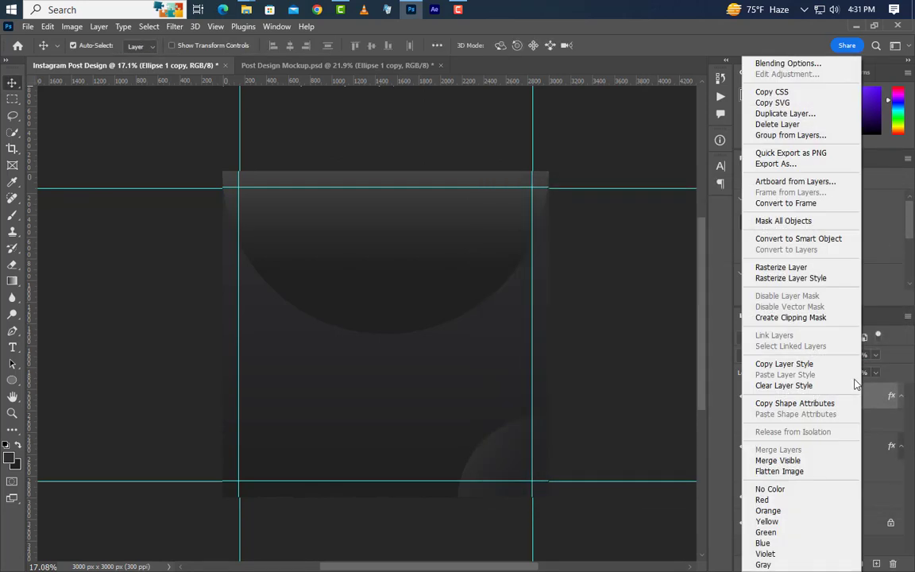
pyautogui.click(806, 114)
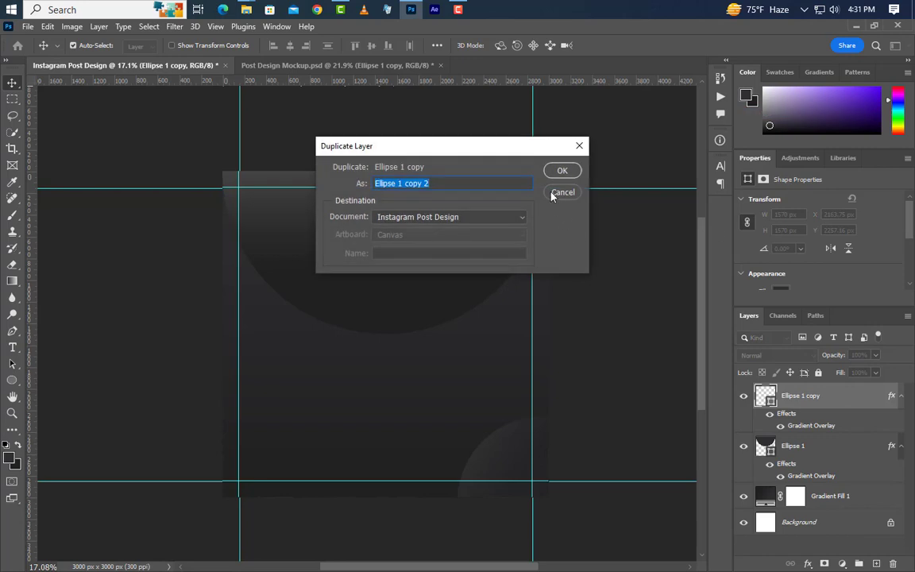
pyautogui.click(556, 170)
# Move the new circle copy to the canvas's bottom-left corner, at about X -744 px and Y 2252 px.
pyautogui.hotkey('ctrl', 't')
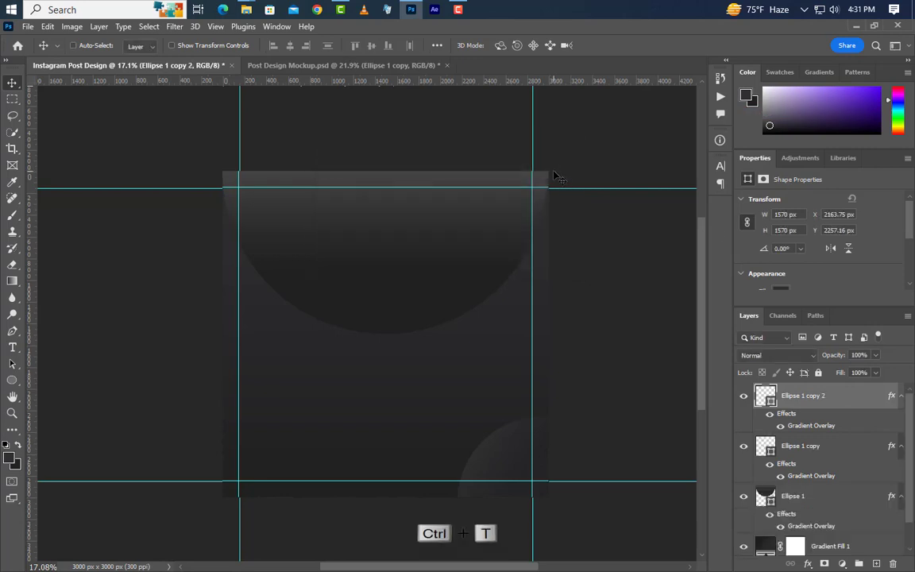
pyautogui.moveTo(556, 453); pyautogui.dragTo(239, 435)
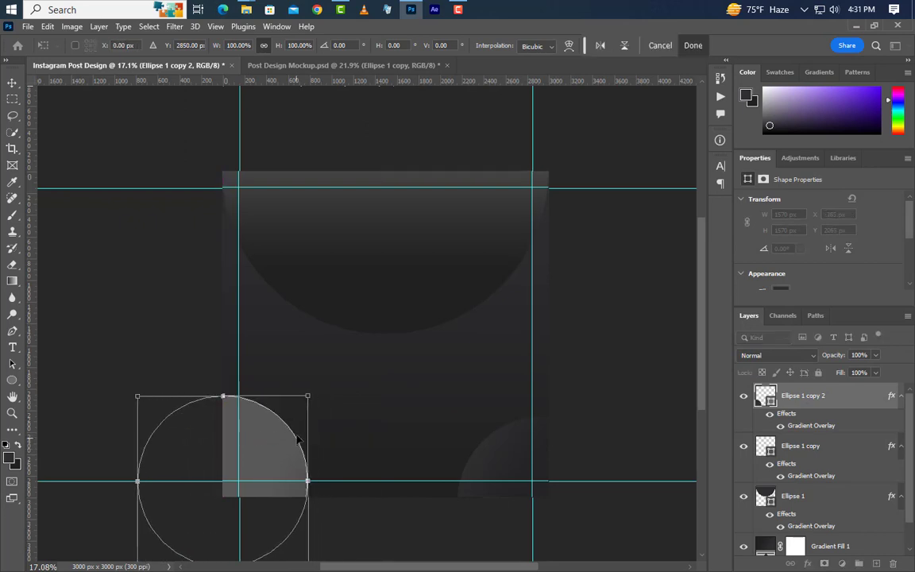
pyautogui.moveTo(297, 437); pyautogui.dragTo(300, 435)
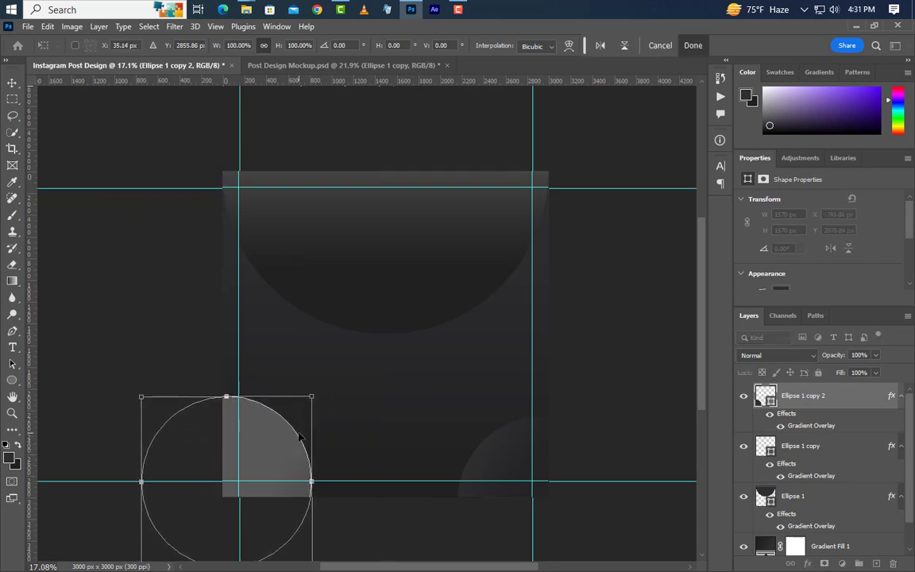
pyautogui.press('Down')
pyautogui.press('Down')
pyautogui.press('Down')
pyautogui.press('Down')
pyautogui.press('Down')
pyautogui.press('Down')
pyautogui.press('Down')
pyautogui.press('Down')
pyautogui.press('Down')
pyautogui.press('Down')
pyautogui.press('Down')
pyautogui.press('Down')
pyautogui.press('Down')
pyautogui.press('Down')
pyautogui.press('Down')
pyautogui.press('Down')
pyautogui.press('Down')
pyautogui.press('Down')
pyautogui.press('Down')
pyautogui.press('Down')
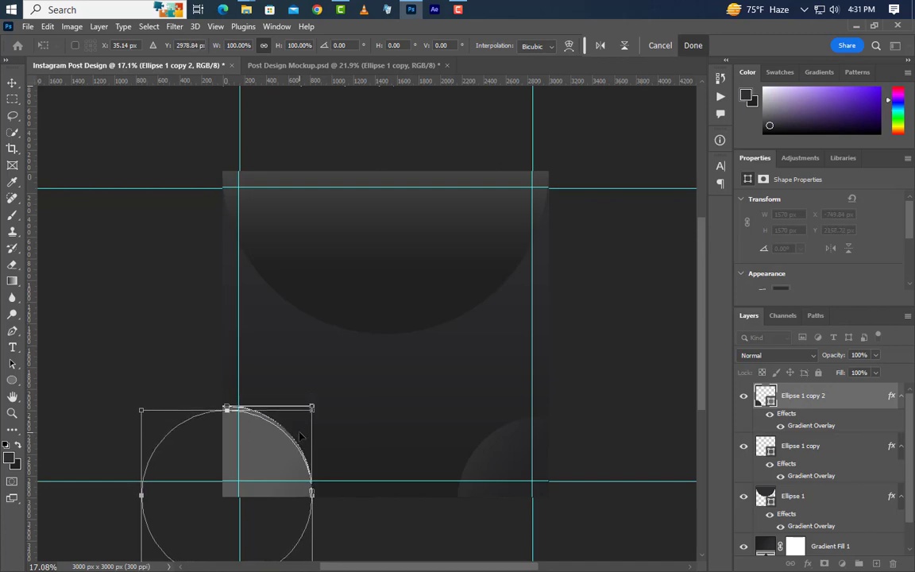
pyautogui.press('Down')
pyautogui.press('Down')
pyautogui.press('Down')
pyautogui.press('Down')
pyautogui.press('Down')
pyautogui.press('Down')
pyautogui.press('Down')
pyautogui.press('Down')
pyautogui.press('Down')
pyautogui.press('Down')
pyautogui.press('Right')
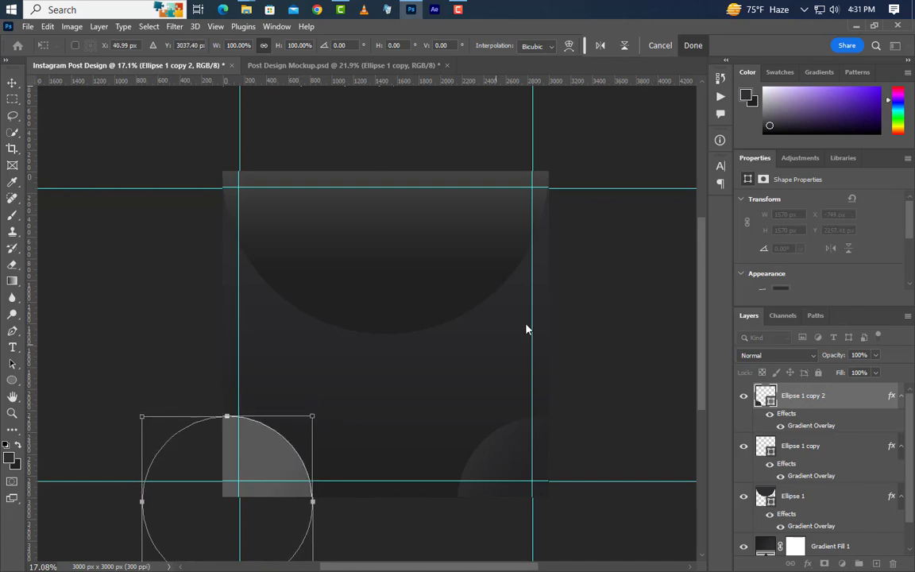
pyautogui.click(694, 45)
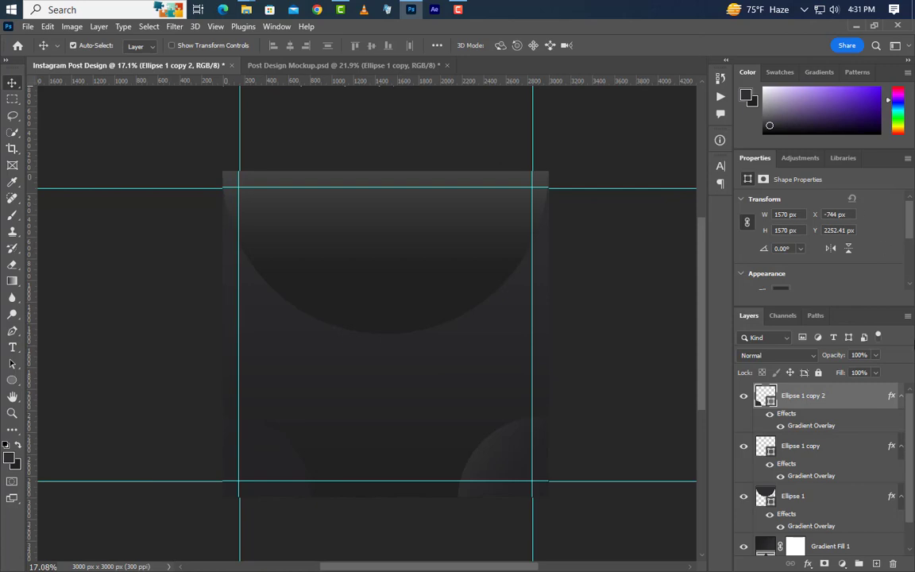
# Set the bottom-left circle's gradient overlay angle to 45° and shift the gradient up and right until it matches the opposite circle's subtle shading.
pyautogui.doubleClick(828, 428)
pyautogui.moveTo(634, 190); pyautogui.dragTo(686, 191)
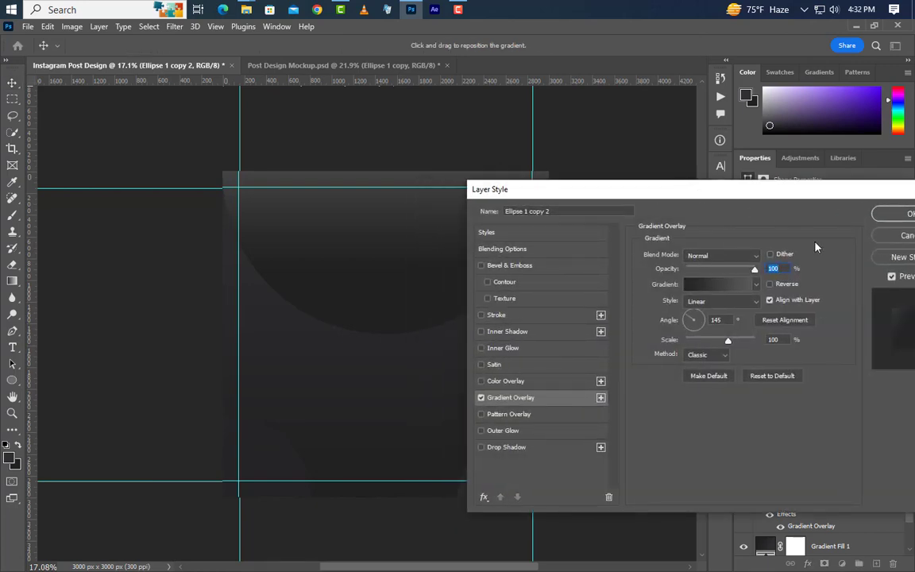
pyautogui.click(709, 320)
pyautogui.write('45')
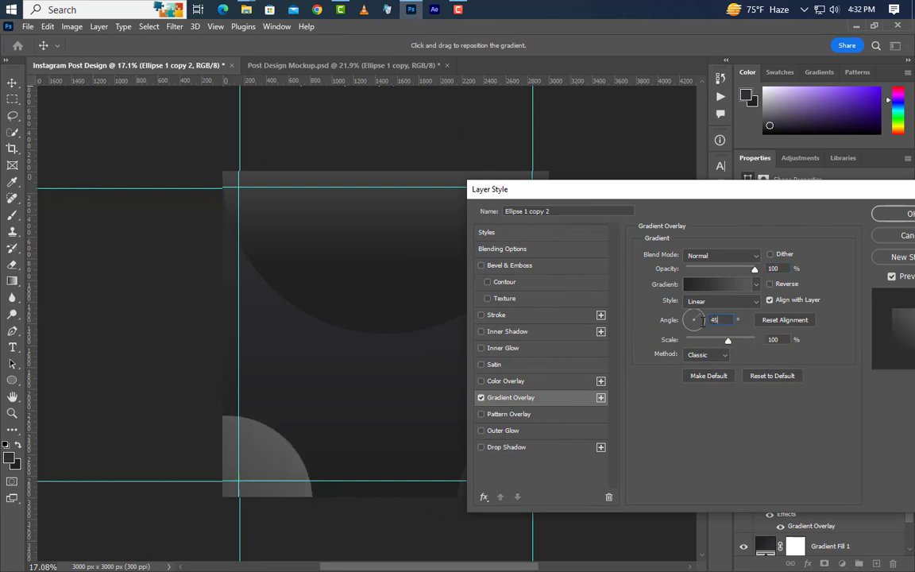
pyautogui.moveTo(278, 494); pyautogui.dragTo(409, 436)
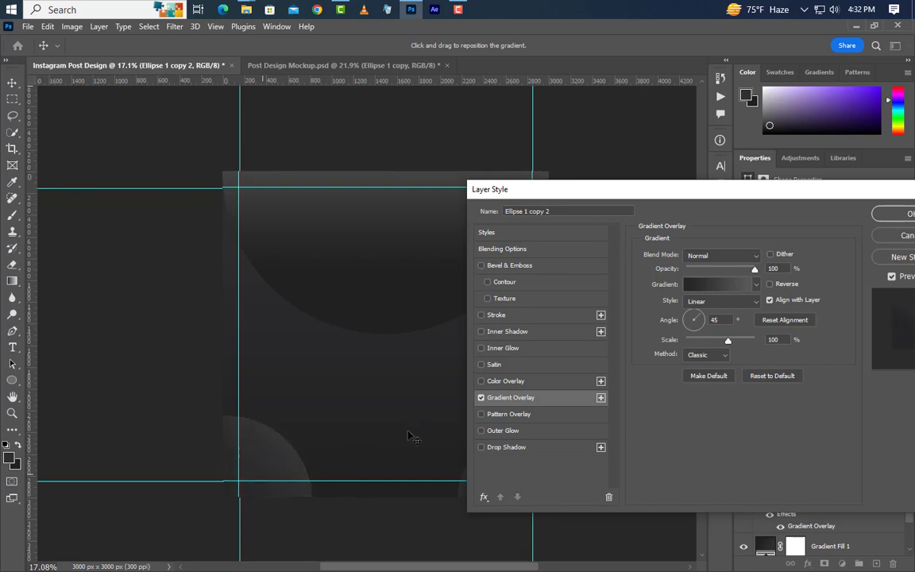
pyautogui.moveTo(769, 194); pyautogui.dragTo(626, 504)
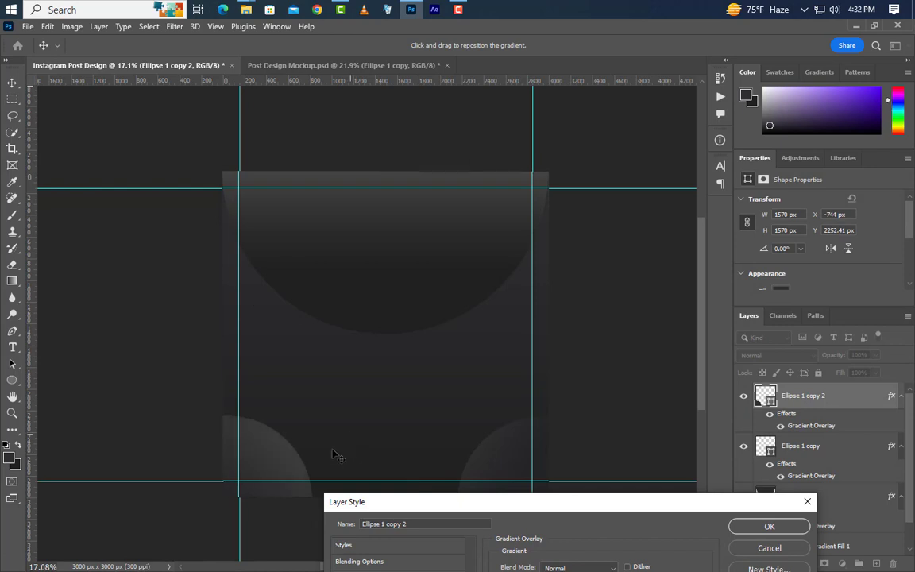
pyautogui.moveTo(409, 429); pyautogui.dragTo(455, 414)
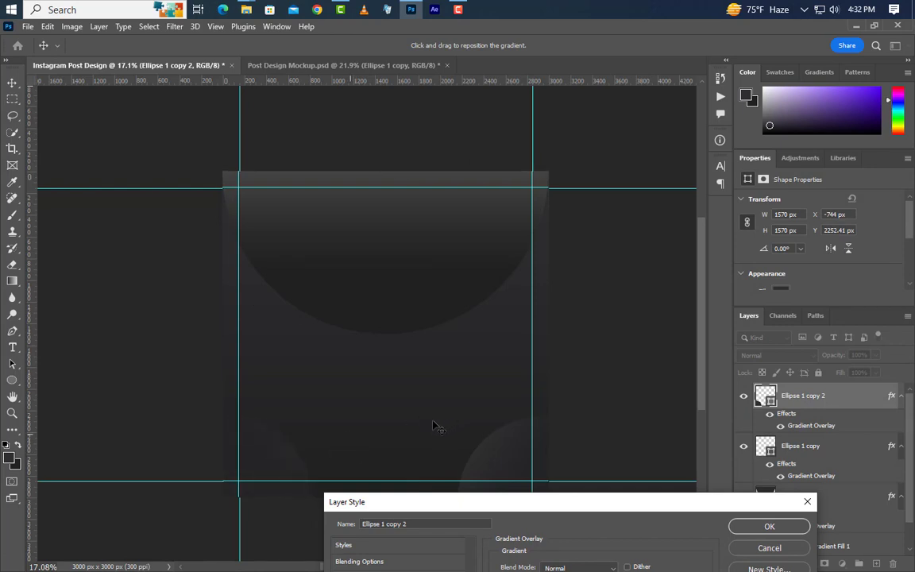
pyautogui.click(769, 526)
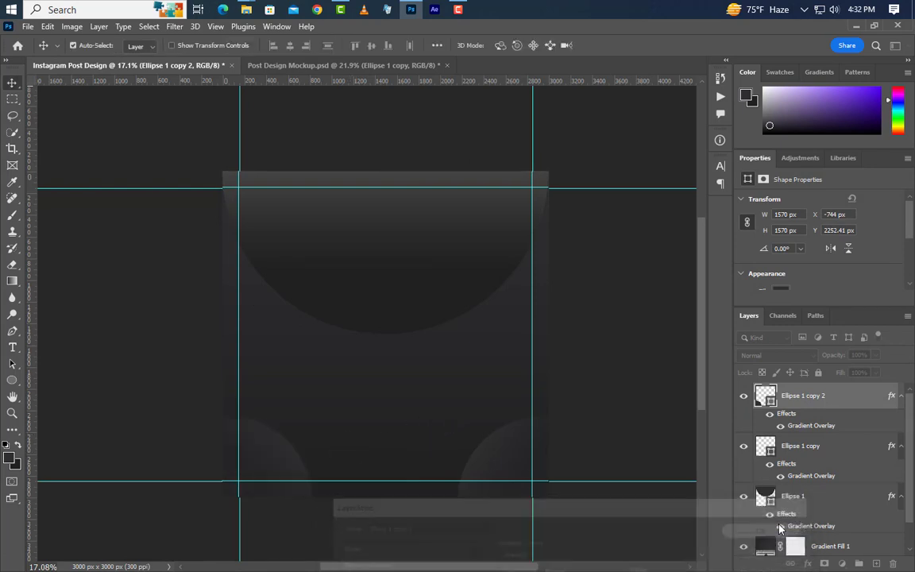
# Place Headphone Png.png as an embedded image and shift it down the canvas to about X 850 px, Y 809 px.
pyautogui.scroll(2, 398, 416)
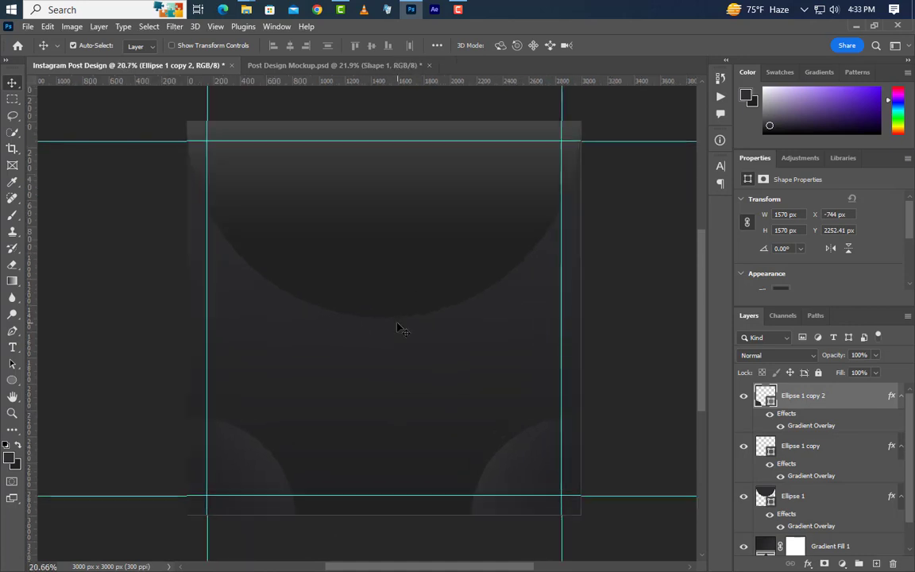
pyautogui.click(28, 26)
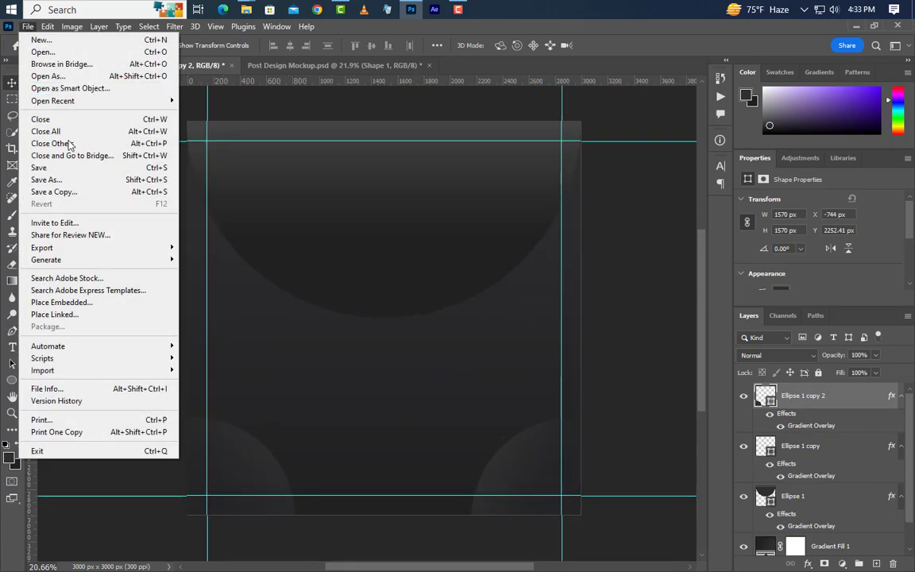
pyautogui.click(75, 306)
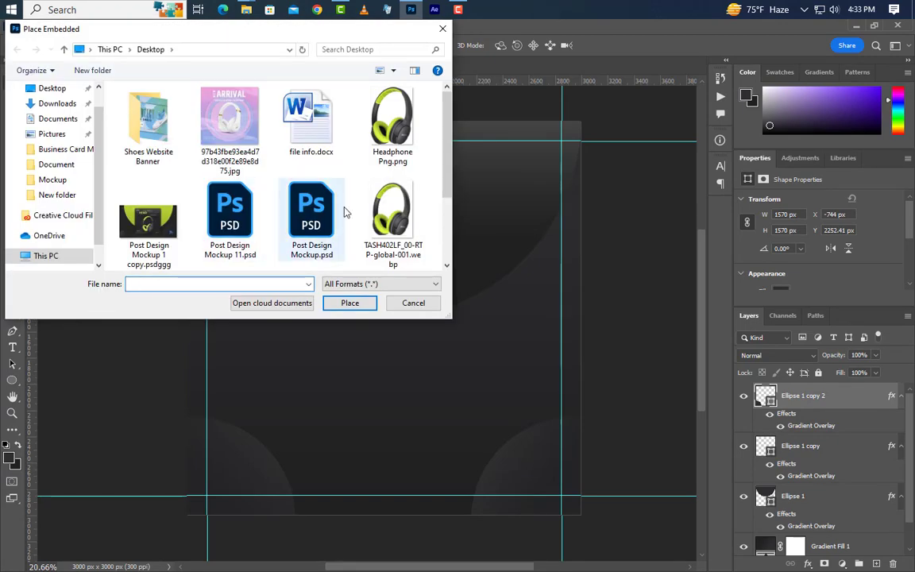
pyautogui.click(393, 127)
pyautogui.click(351, 303)
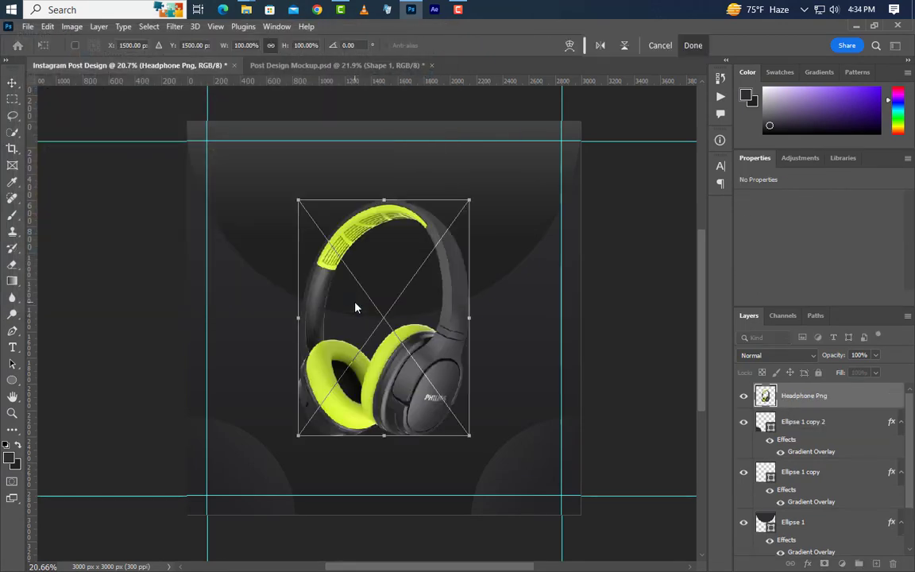
pyautogui.moveTo(432, 365); pyautogui.dragTo(435, 398)
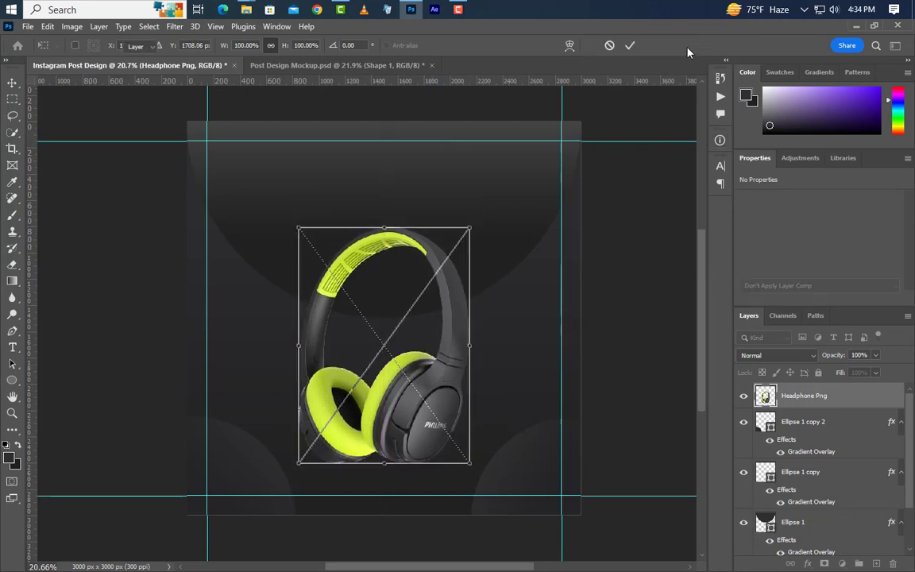
pyautogui.click(692, 46)
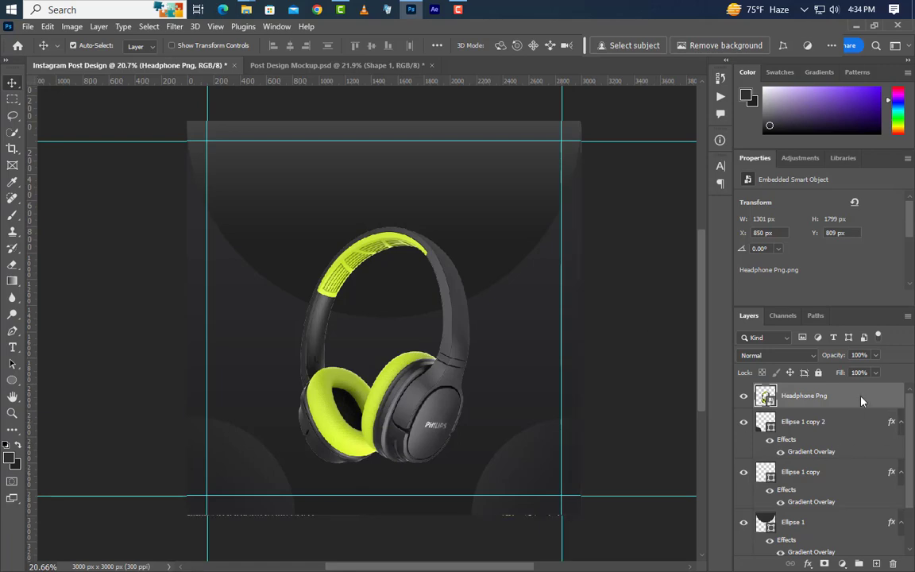
# Add a 3 px outside stroke in colour #dbf942 to the Headphone Png layer, with Normal blending and 100% opacity.
pyautogui.rightClick(861, 397)
pyautogui.click(780, 49)
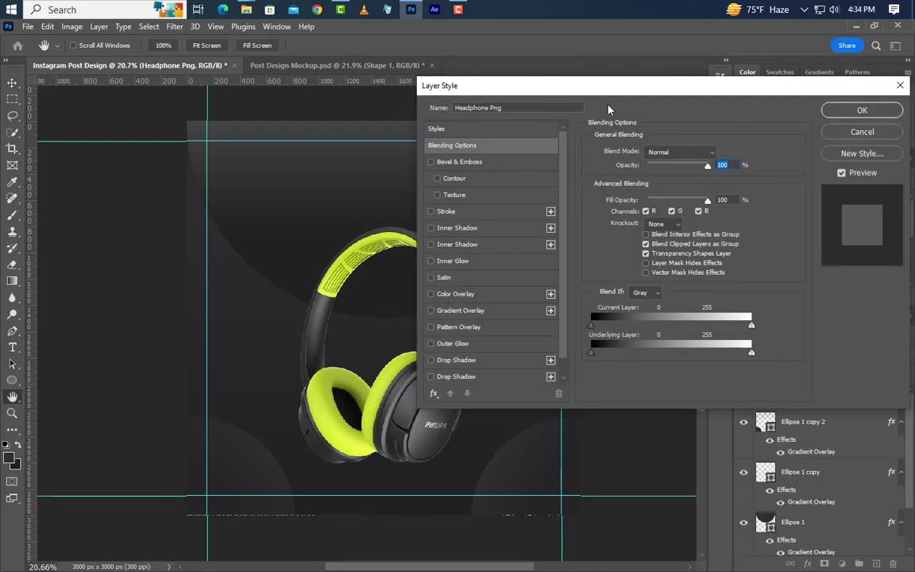
pyautogui.moveTo(546, 89); pyautogui.dragTo(572, 89)
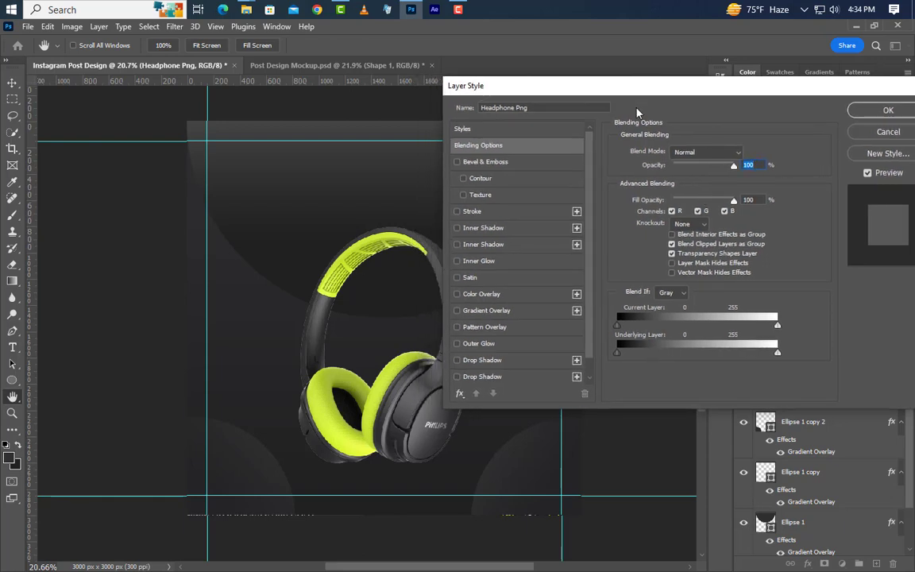
pyautogui.click(529, 214)
pyautogui.moveTo(753, 150); pyautogui.dragTo(718, 152)
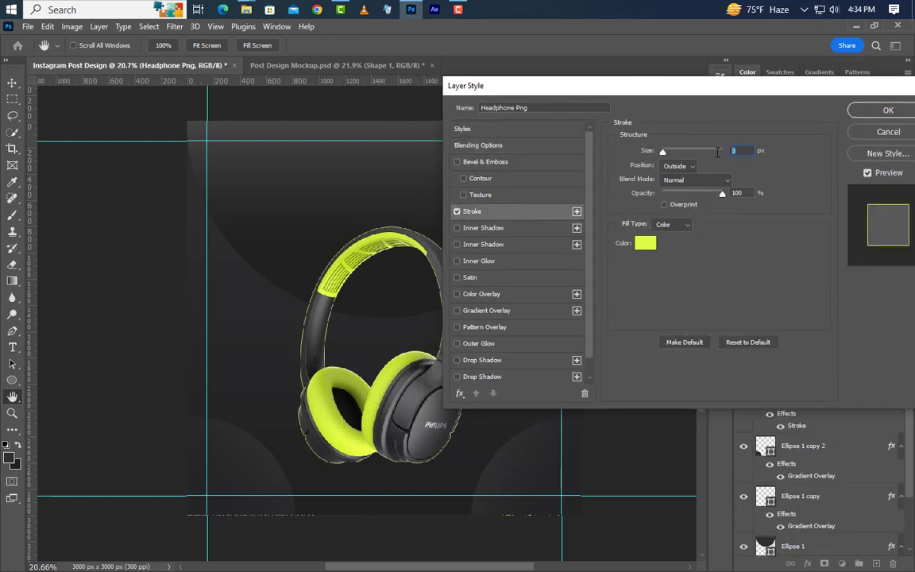
pyautogui.click(684, 167)
pyautogui.click(684, 179)
pyautogui.click(645, 242)
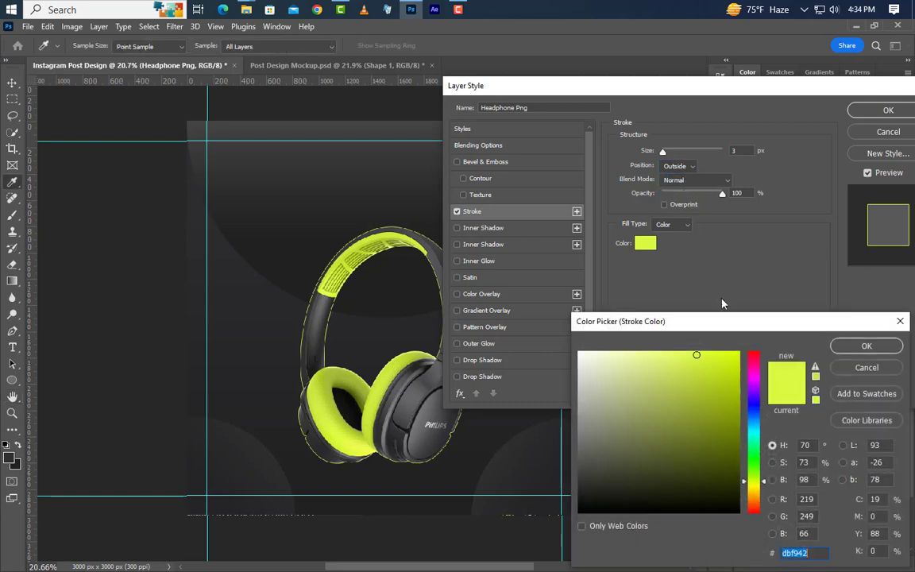
pyautogui.click(891, 346)
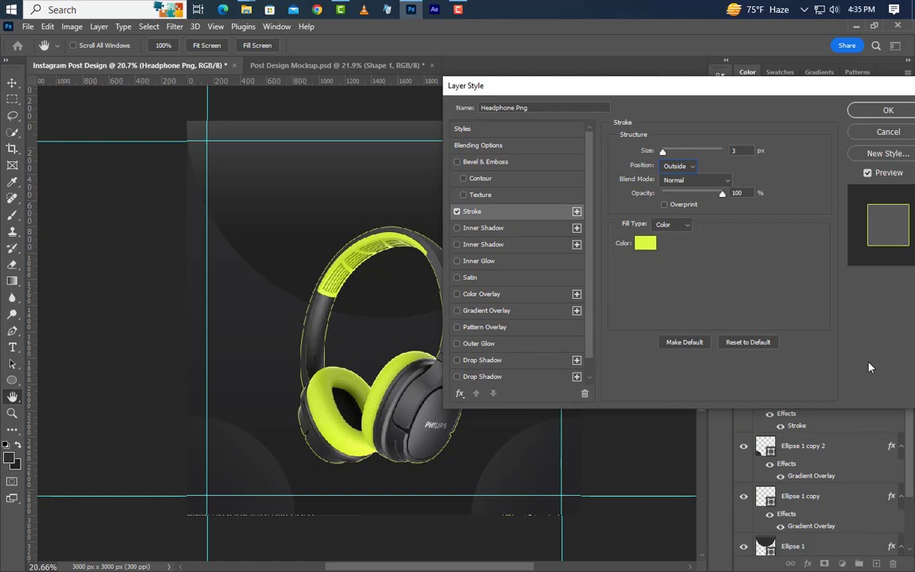
# Add an inner shadow to the headphone in #cbe637, Normal mode, 100% opacity, distance 0, choke 3%, size 5 px.
pyautogui.click(526, 230)
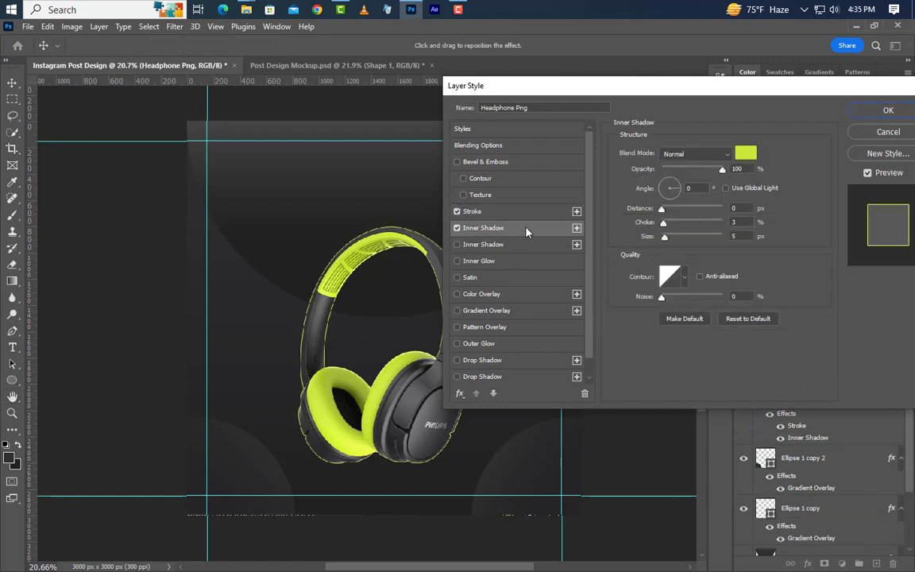
pyautogui.click(745, 152)
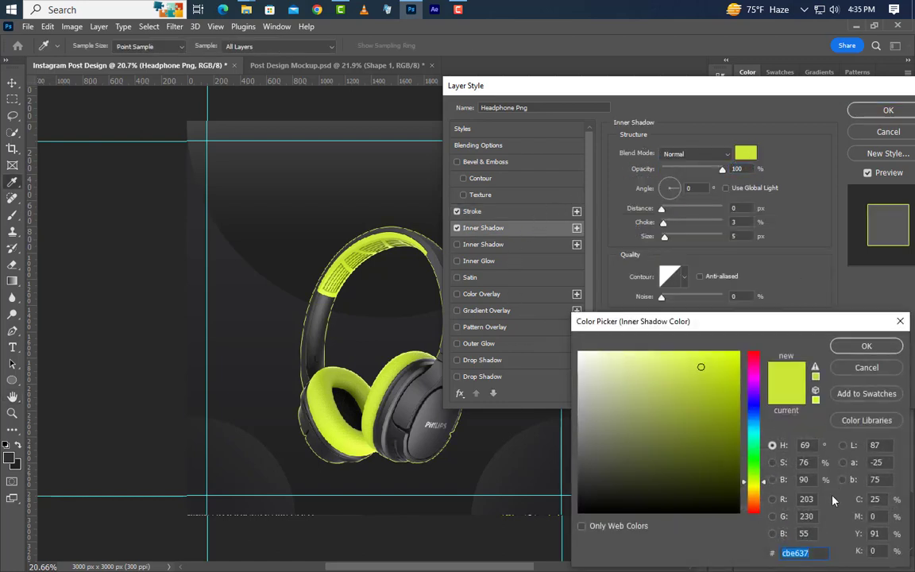
pyautogui.press('Return')
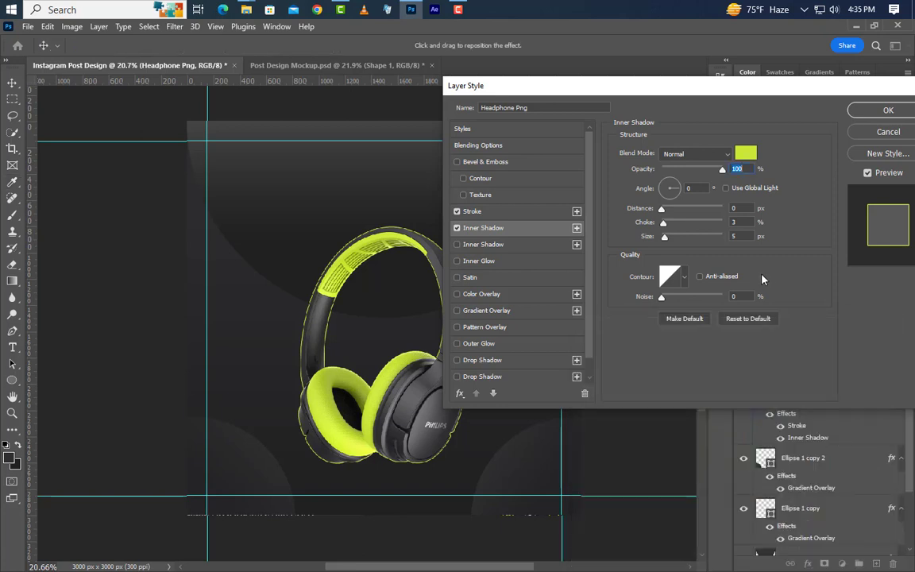
pyautogui.moveTo(740, 223); pyautogui.dragTo(725, 236)
# Enable a second yellow-green inner shadow on the headphone with 100% opacity, distance 0, choke 3% and size 10 px.
pyautogui.click(540, 245)
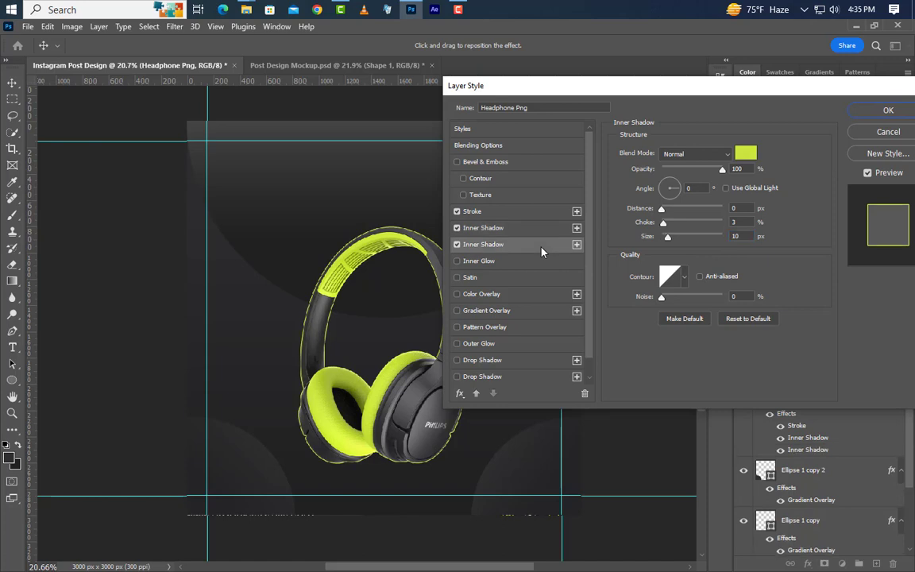
pyautogui.moveTo(742, 170); pyautogui.dragTo(727, 171)
pyautogui.moveTo(740, 223); pyautogui.dragTo(719, 223)
pyautogui.click(736, 236)
# Add a black Multiply drop shadow to the headphone with 35% opacity, 90° angle, 20 px distance and 20 px size.
pyautogui.click(537, 366)
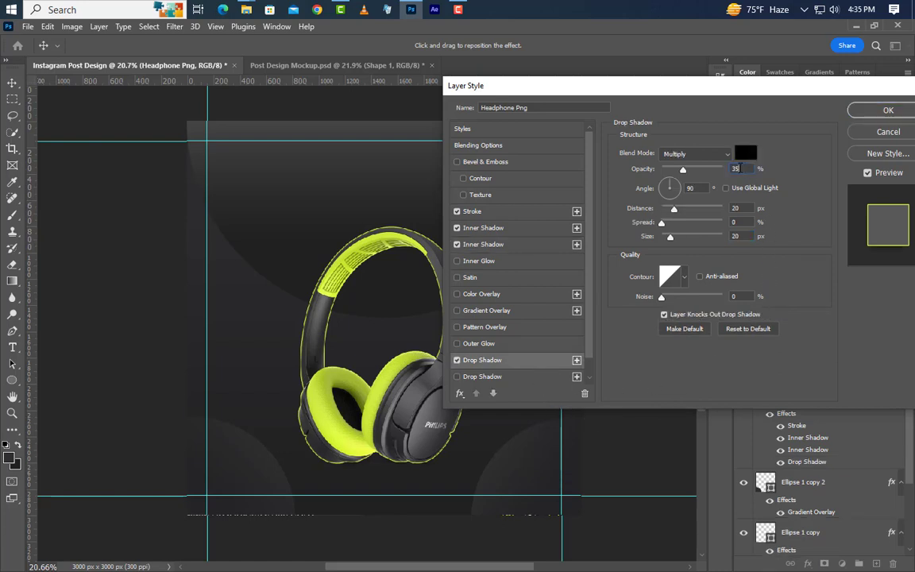
pyautogui.moveTo(740, 169); pyautogui.dragTo(675, 189)
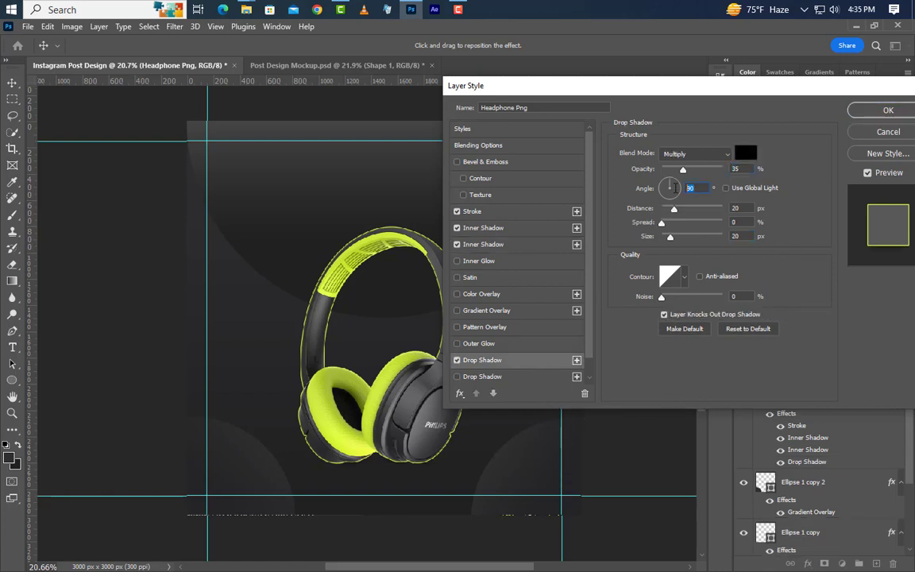
pyautogui.click(698, 154)
pyautogui.click(700, 209)
pyautogui.click(745, 153)
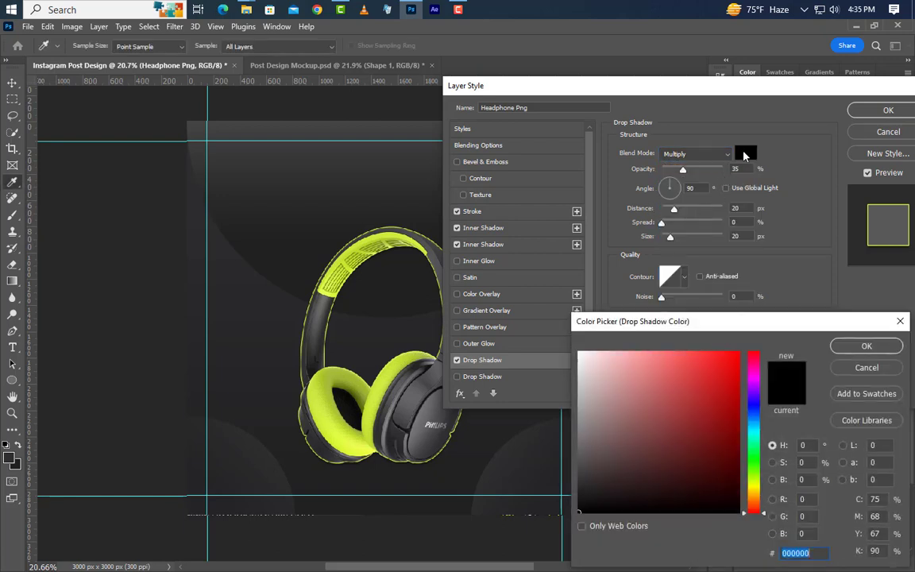
pyautogui.click(848, 351)
pyautogui.click(736, 207)
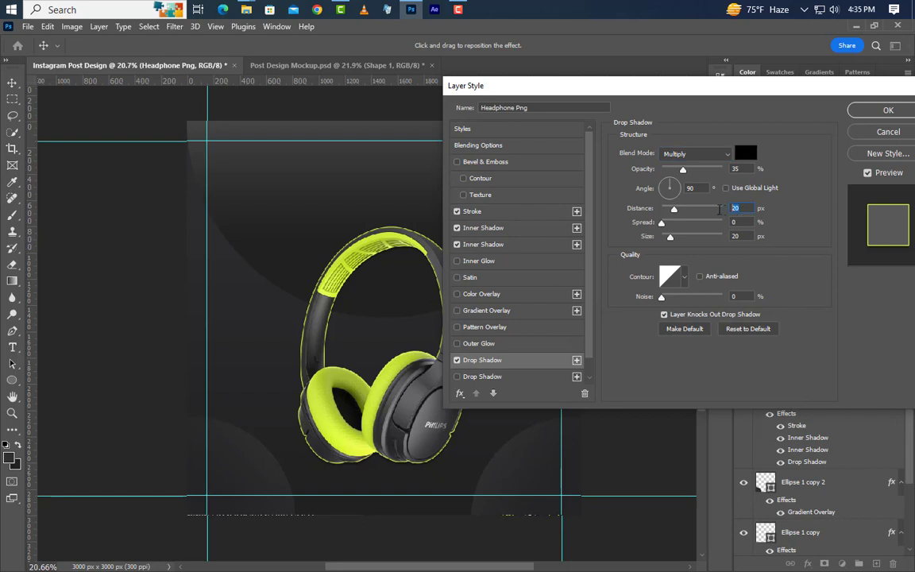
pyautogui.click(737, 236)
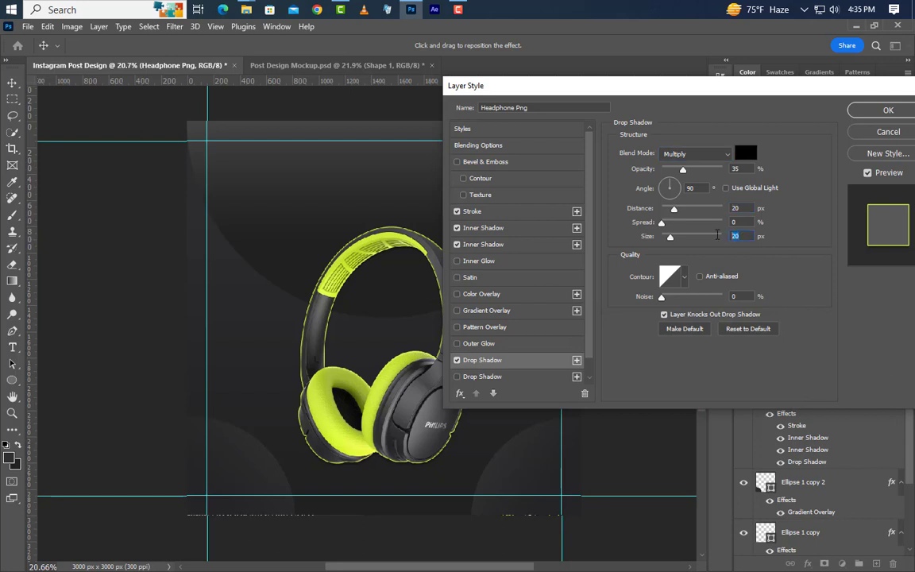
# Add a second black Multiply drop shadow with 65% opacity, 90° angle, 10 px distance and 15 px size.
pyautogui.click(516, 378)
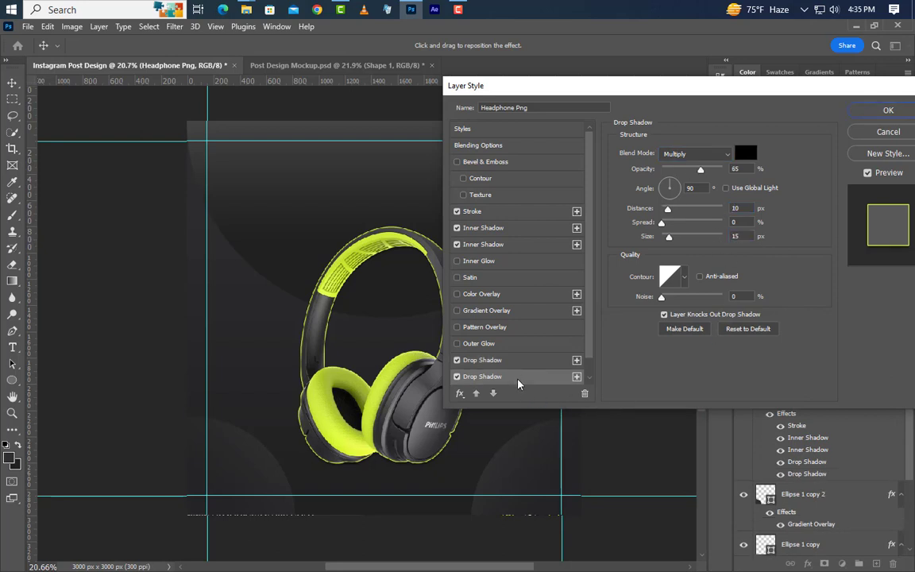
pyautogui.click(732, 169)
pyautogui.click(736, 208)
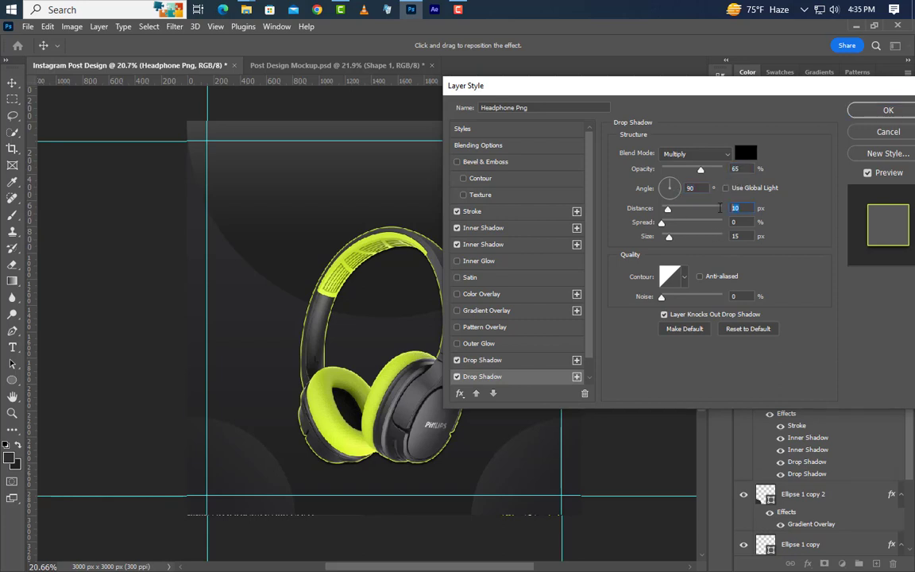
pyautogui.click(736, 237)
# Add a third black drop shadow with 15% opacity, 126° angle, 100 px distance and 150 px size, and apply the layer style.
pyautogui.moveTo(591, 323); pyautogui.dragTo(593, 347)
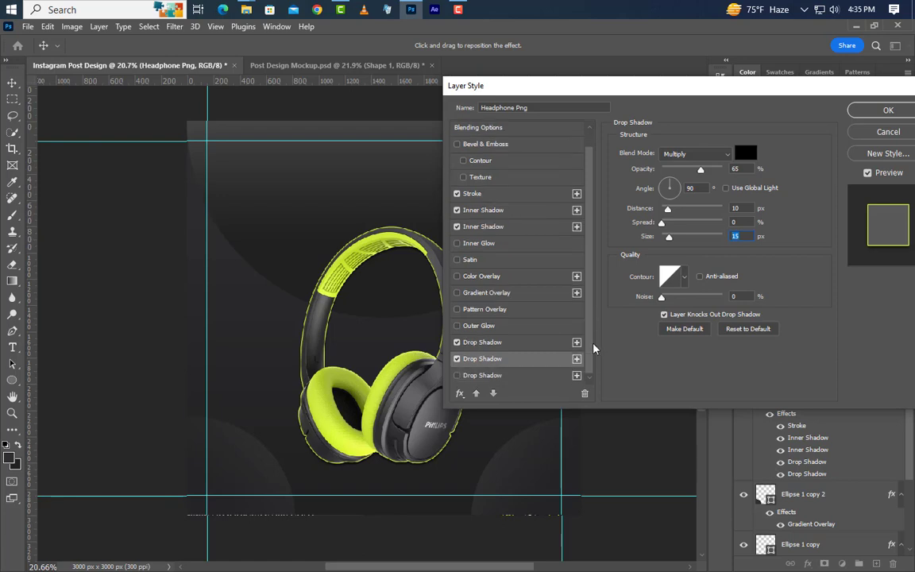
pyautogui.click(548, 380)
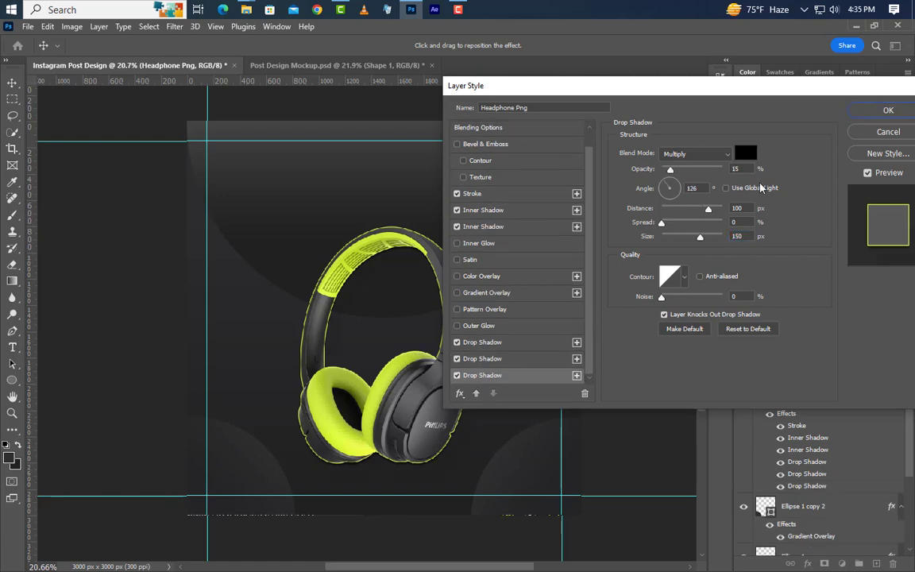
pyautogui.moveTo(750, 168); pyautogui.dragTo(729, 170)
pyautogui.press('Tab')
pyautogui.press('Tab')
pyautogui.press('Tab')
pyautogui.press('Tab')
pyautogui.click(884, 111)
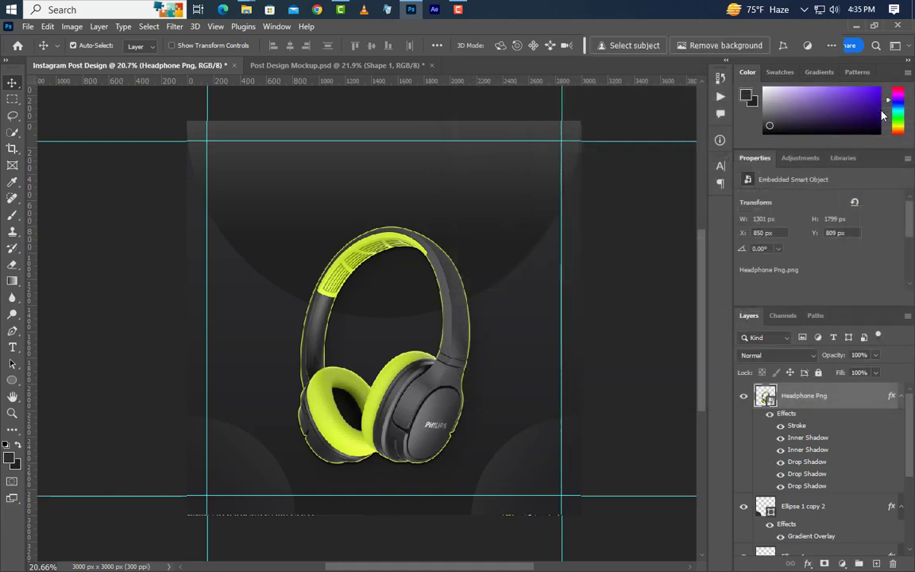
# Collapse the Headphone Png layer's effects list and duplicate the layer within the same document, keeping the suggested copy name.
pyautogui.click(901, 395)
pyautogui.rightClick(865, 403)
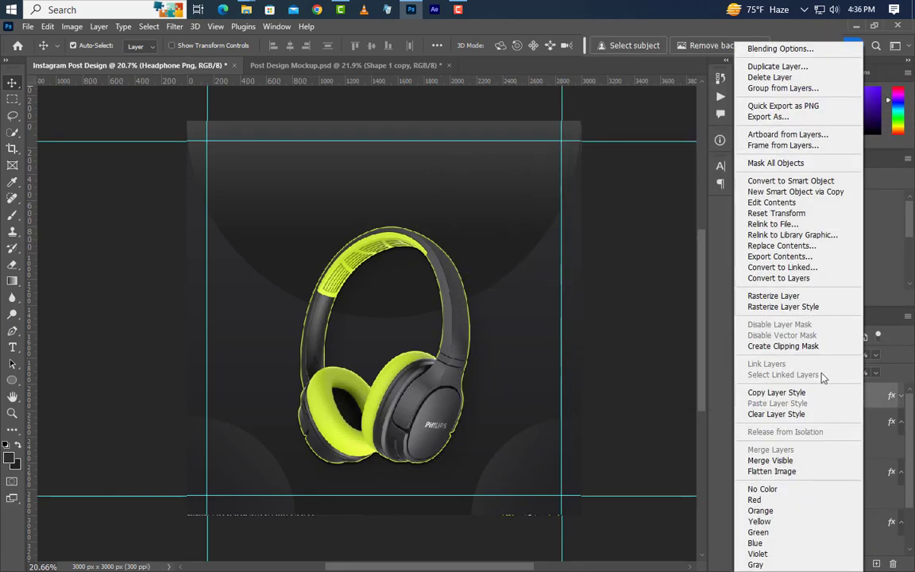
pyautogui.click(774, 66)
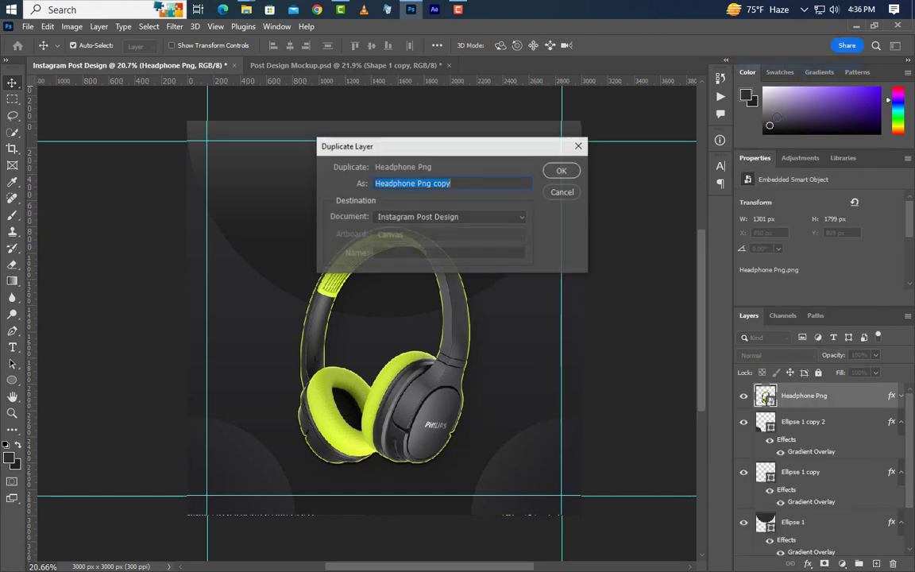
pyautogui.click(562, 172)
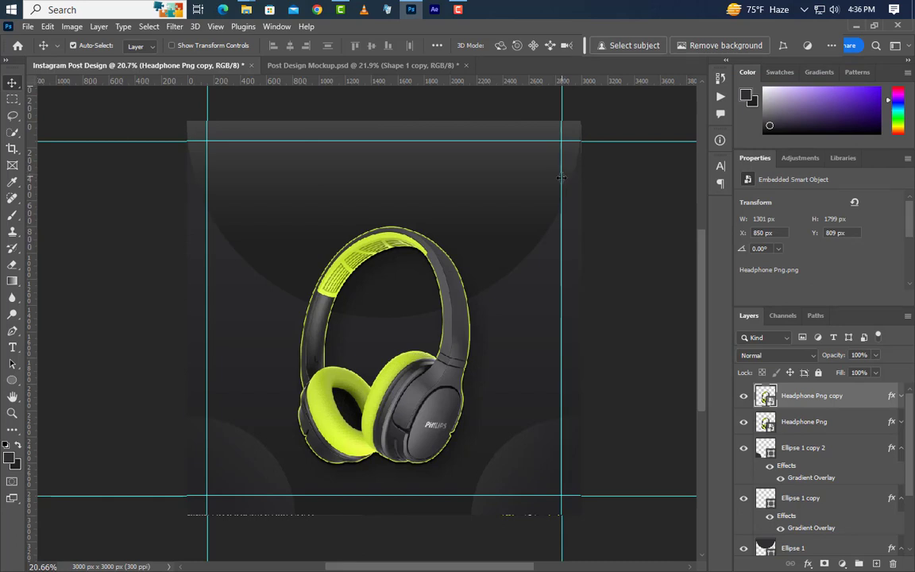
# Flip the headphone copy vertically and place it directly below the original as a reflection, at about X 850 px, Y 2603 px.
pyautogui.click(46, 26)
pyautogui.click(106, 314)
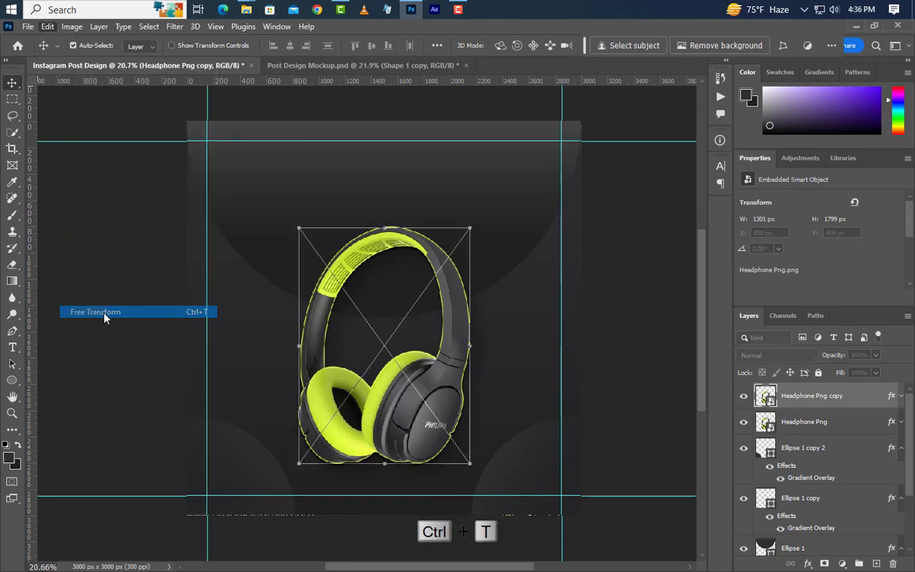
pyautogui.rightClick(431, 395)
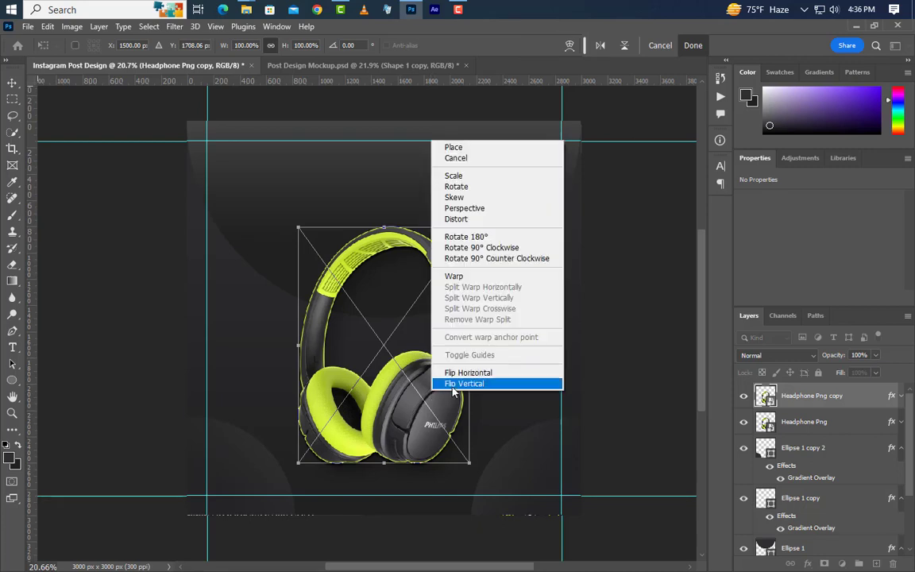
pyautogui.click(463, 384)
pyautogui.moveTo(405, 266); pyautogui.dragTo(404, 502)
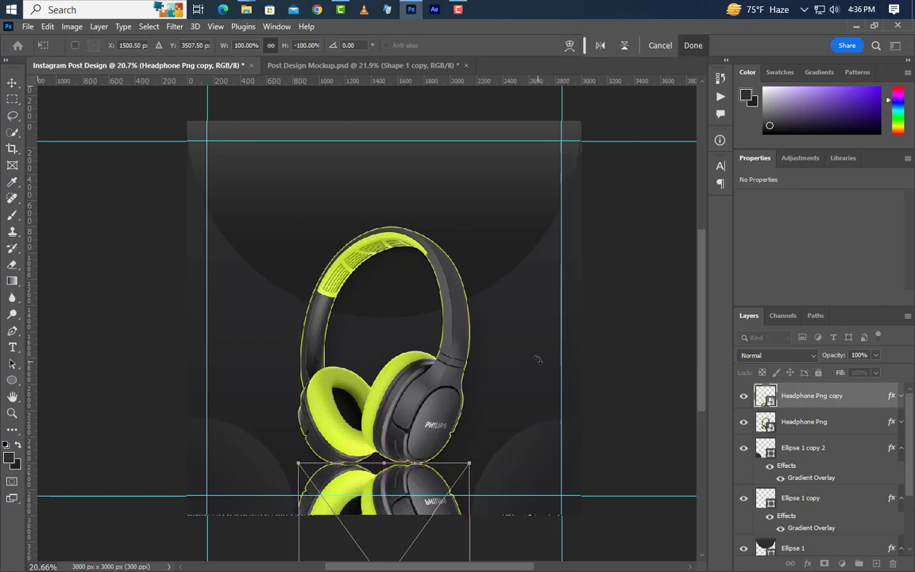
pyautogui.click(691, 45)
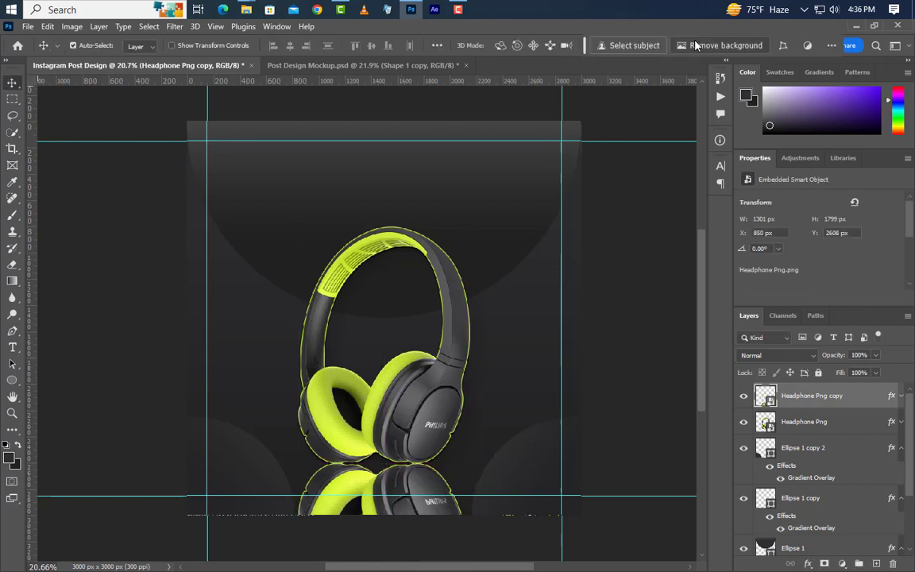
pyautogui.press('Up')
pyautogui.press('Up')
pyautogui.press('Up')
pyautogui.press('Up')
pyautogui.press('Up')
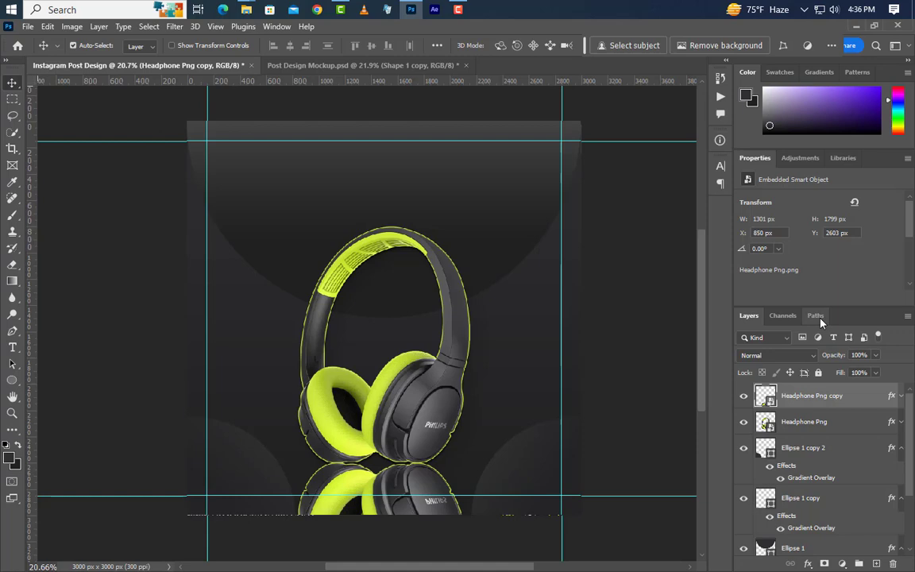
# Clear the reflection copy's layer style and fade its lower part with a short vertical black-to-white linear gradient on a new layer mask.
pyautogui.rightClick(872, 395)
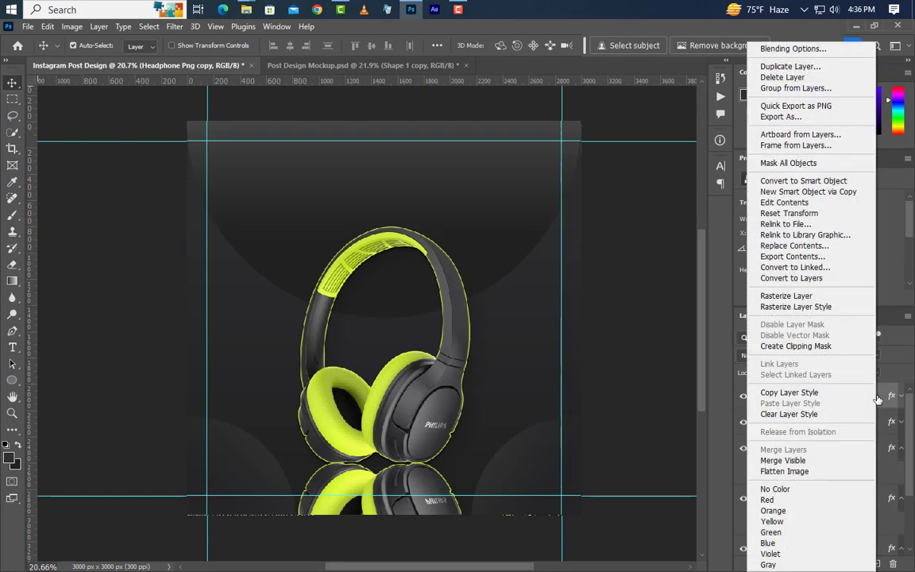
pyautogui.click(816, 414)
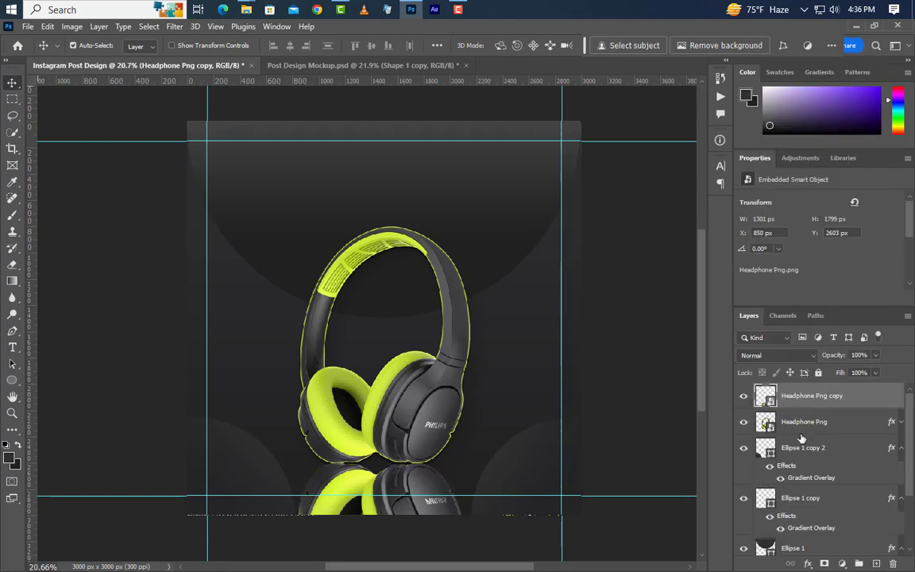
pyautogui.click(824, 564)
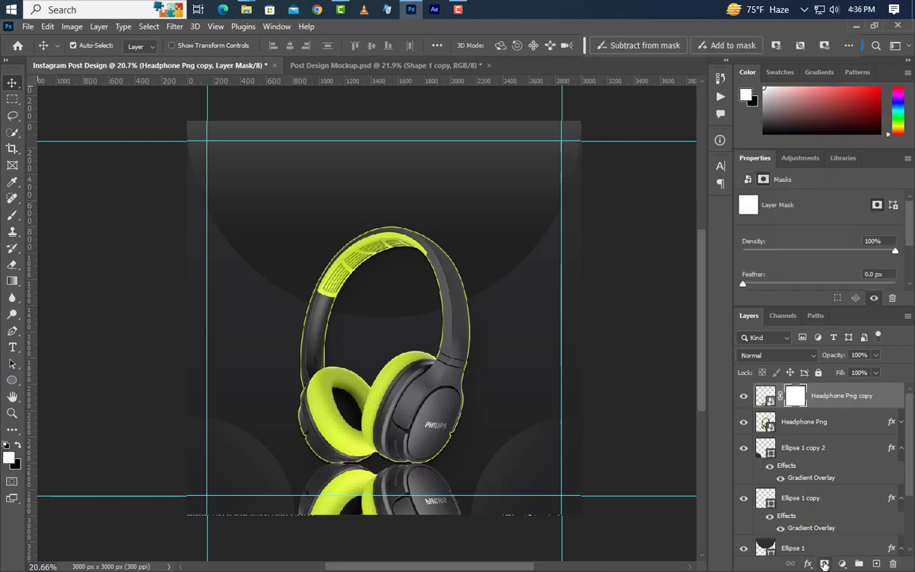
pyautogui.click(12, 282)
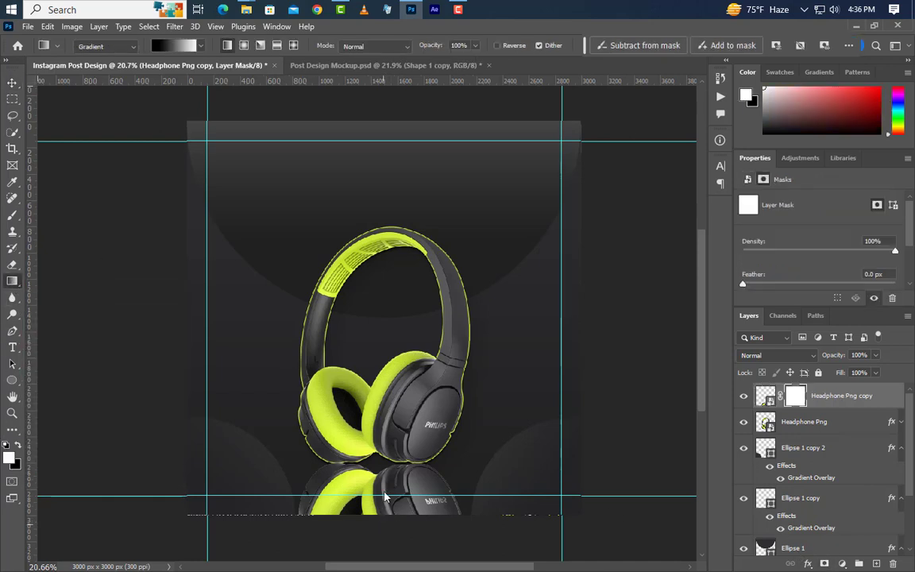
pyautogui.moveTo(384, 497); pyautogui.dragTo(388, 435)
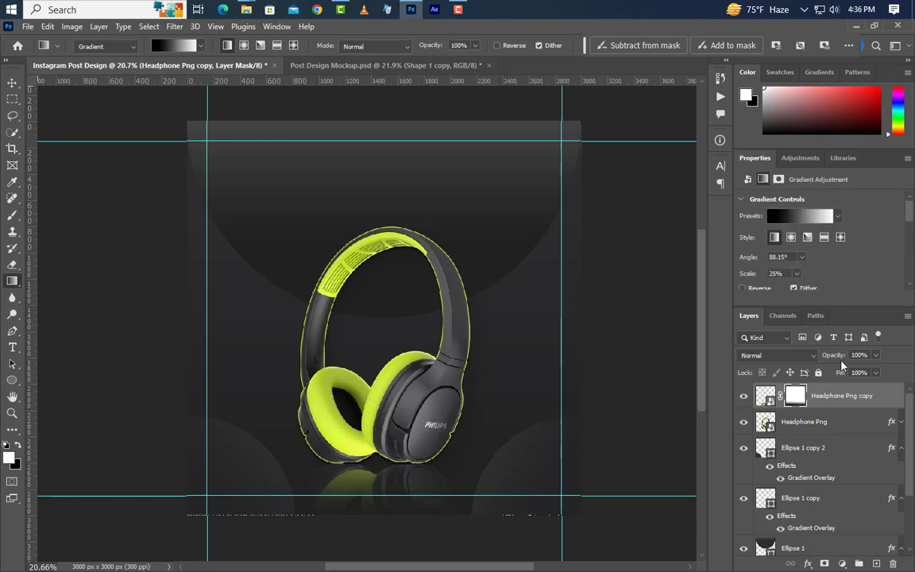
# Set the reflection copy's opacity to 50% and move it beneath the Headphone Png layer, leaving Headphone Png selected.
pyautogui.click(819, 358)
pyautogui.write('50')
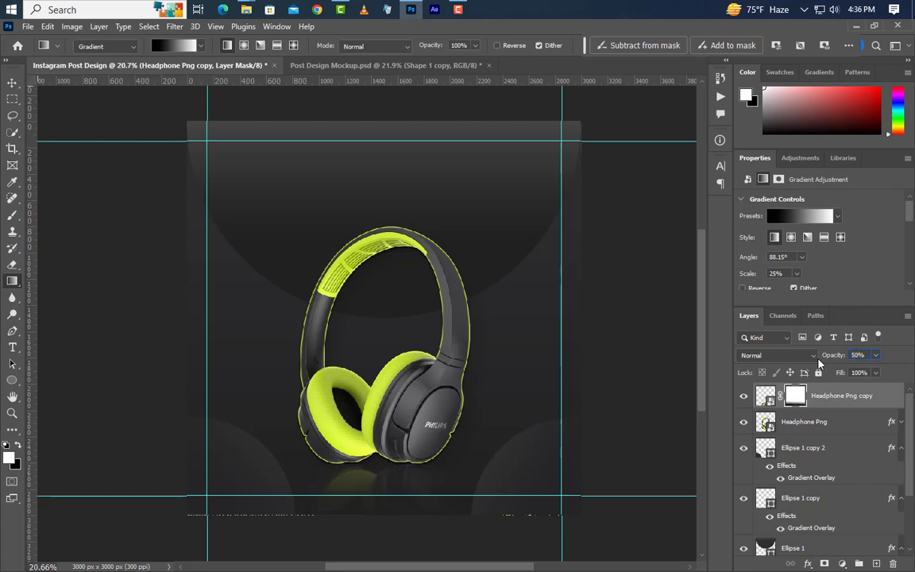
pyautogui.press('Return')
pyautogui.moveTo(849, 403); pyautogui.dragTo(851, 434)
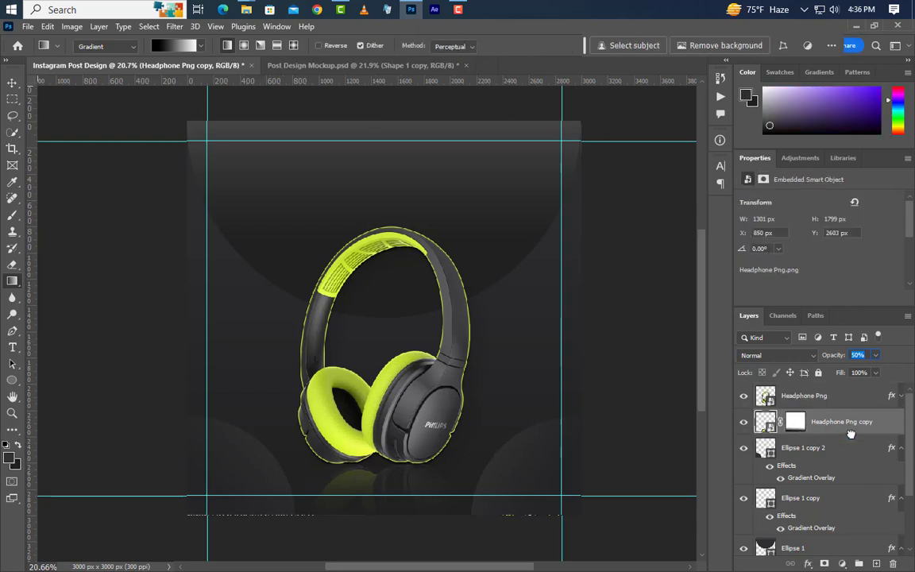
pyautogui.click(839, 404)
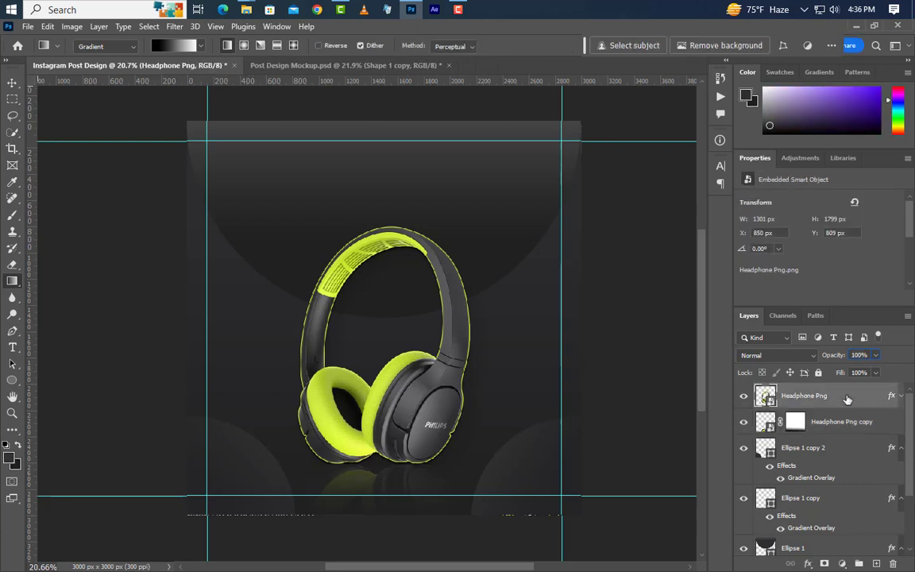
# Add the white Poppins SemiBold text "PHILIPS" on a new layer near the canvas's upper-left guide intersection.
pyautogui.press('v')
pyautogui.scroll(3, 413, 138)
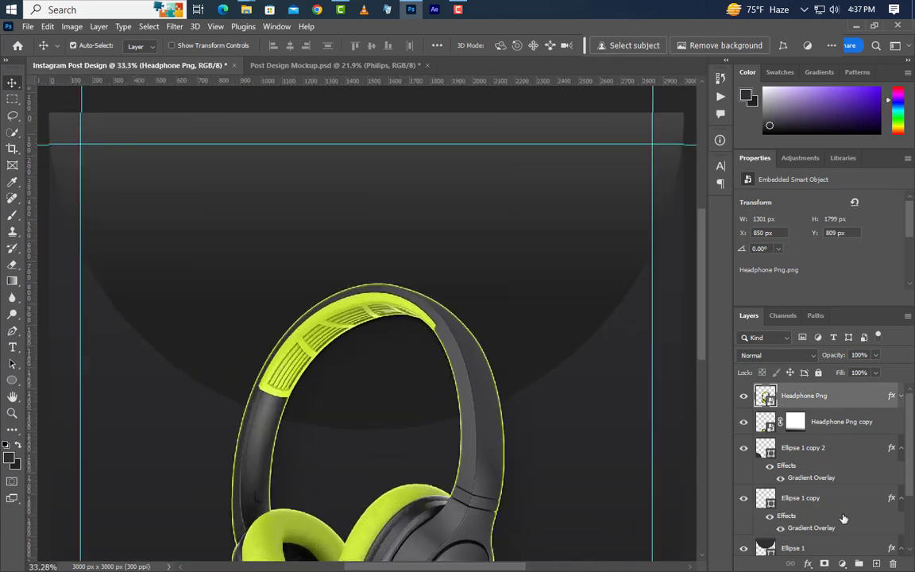
pyautogui.click(874, 561)
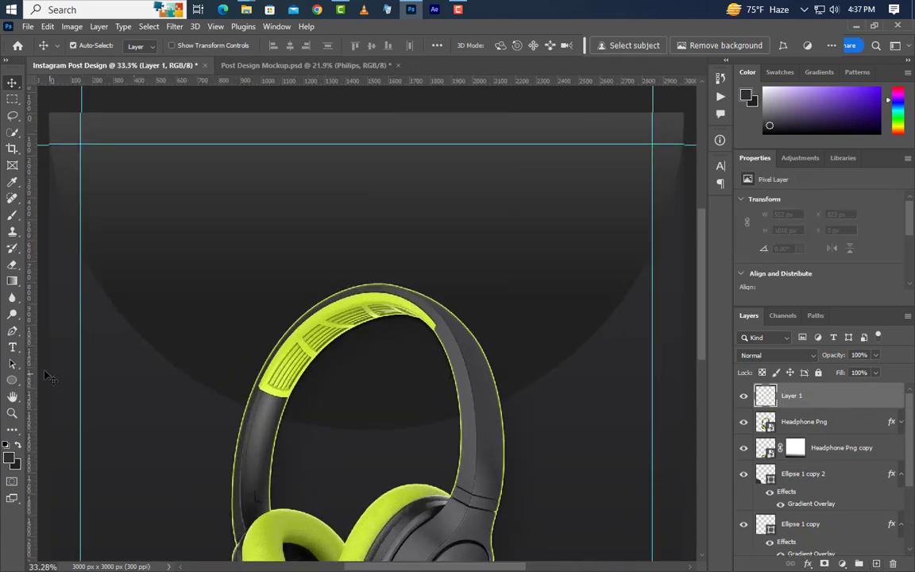
pyautogui.click(14, 348)
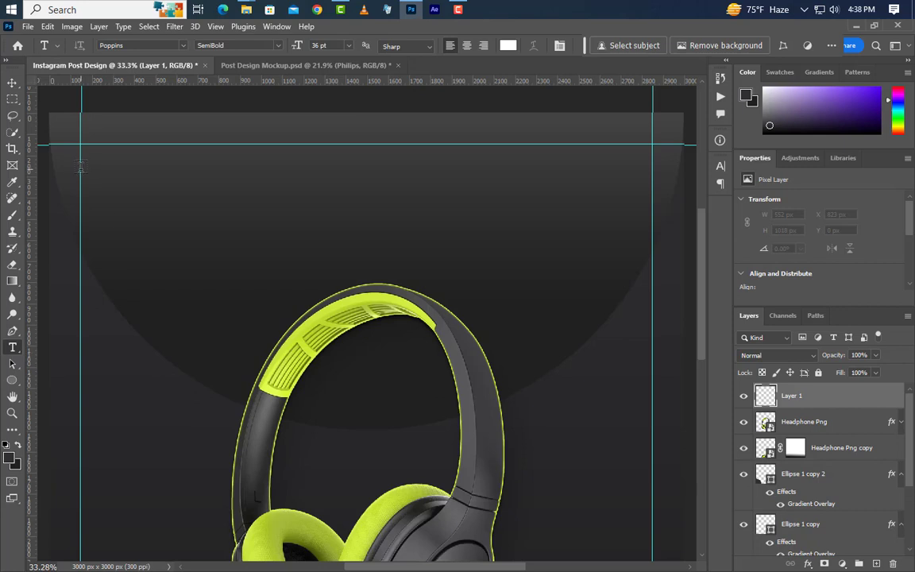
pyautogui.click(80, 165)
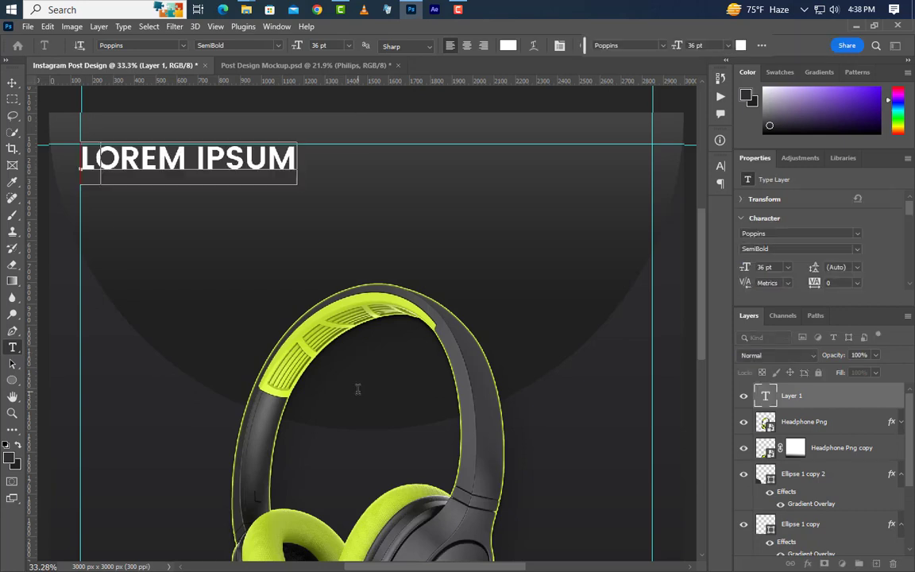
pyautogui.write('PHIL')
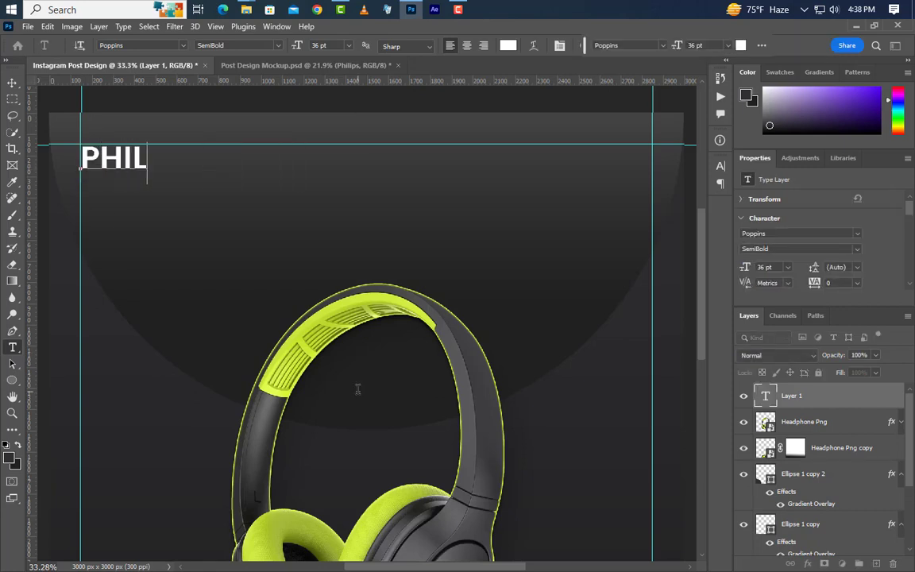
pyautogui.write('IPS')
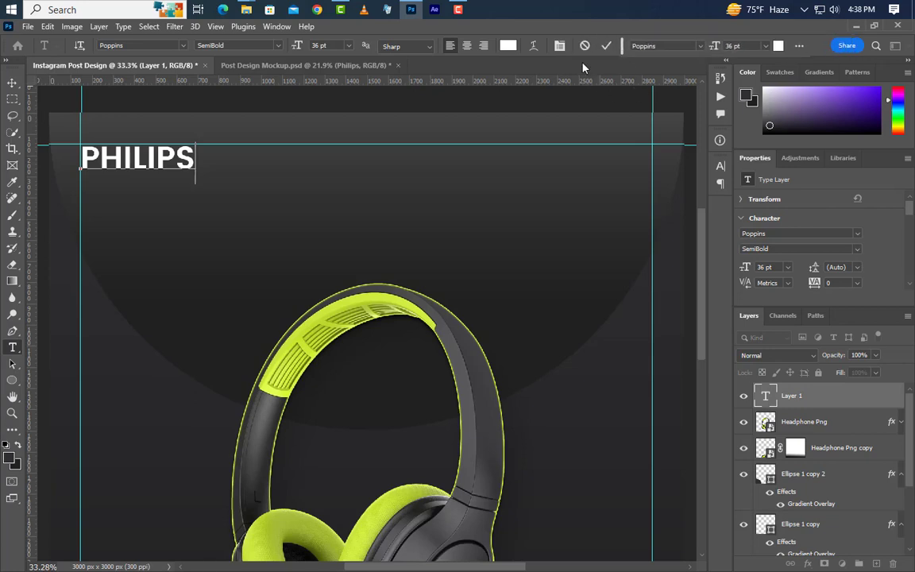
pyautogui.click(607, 46)
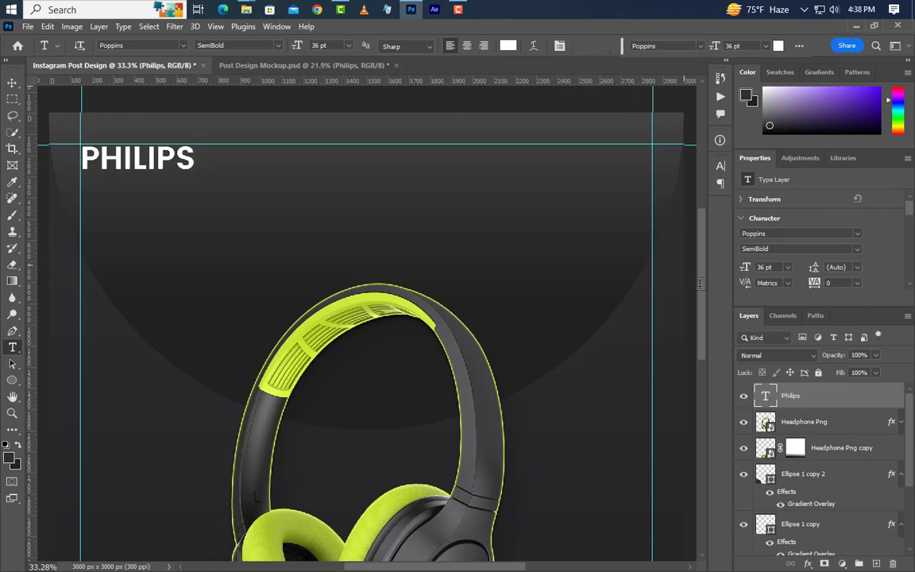
# Set the PHILIPS text's size to 22 pt and move it up against the upper-left guide corner.
pyautogui.click(771, 249)
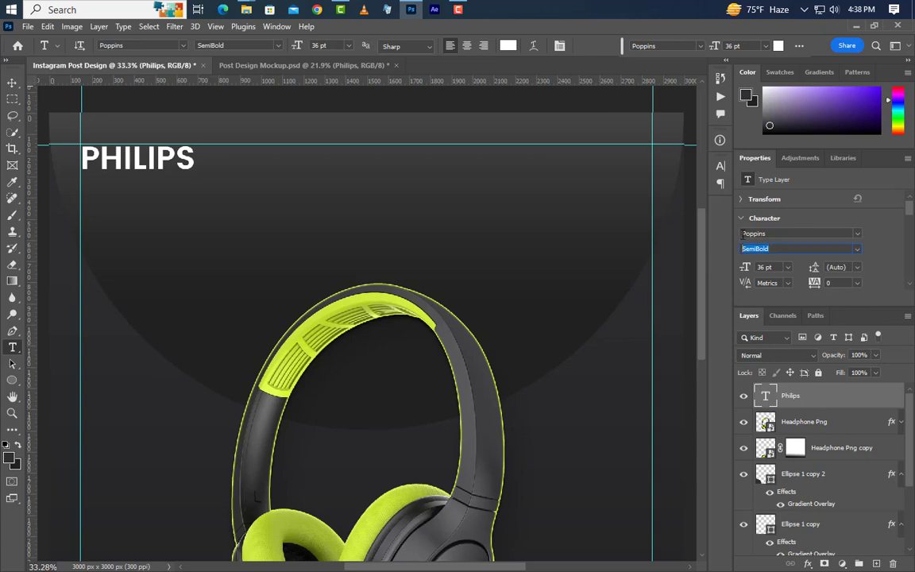
pyautogui.click(773, 233)
pyautogui.click(763, 267)
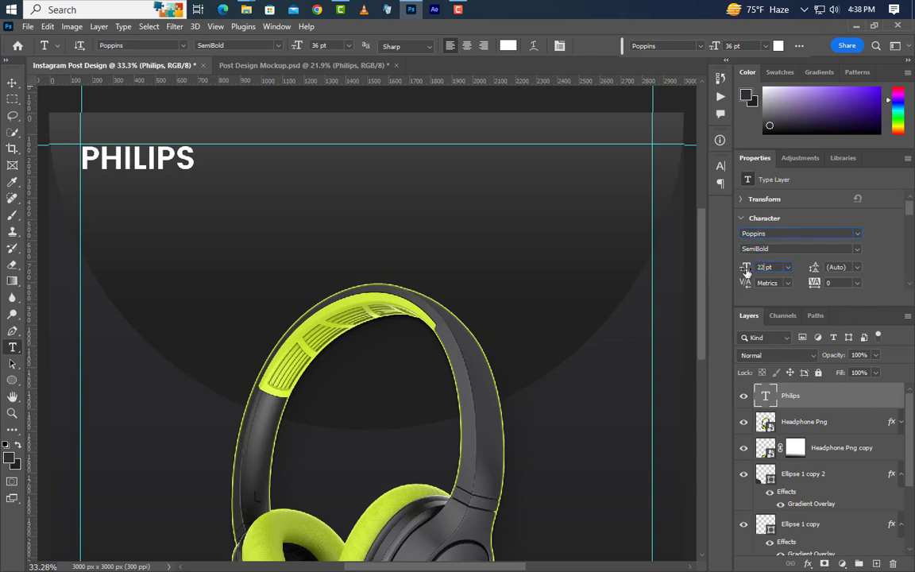
pyautogui.press('Return')
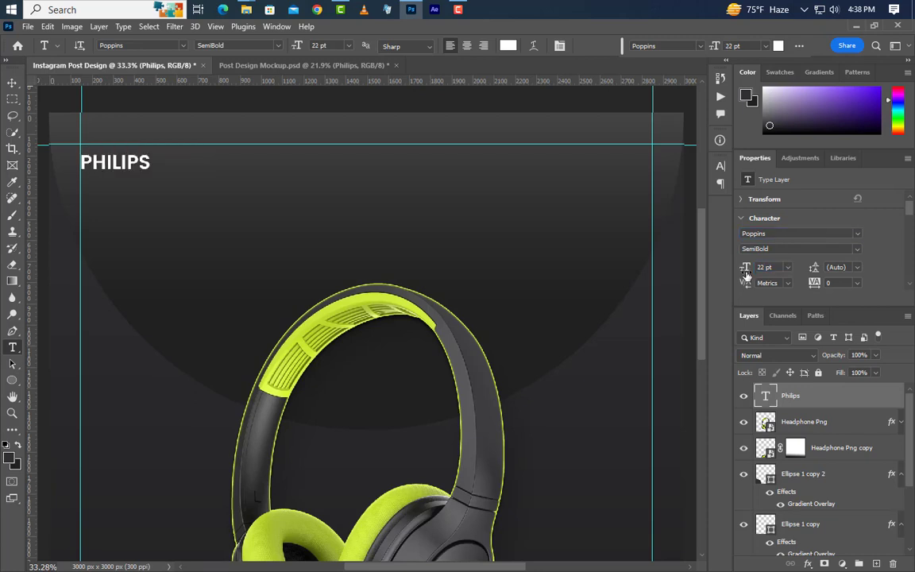
pyautogui.click(12, 82)
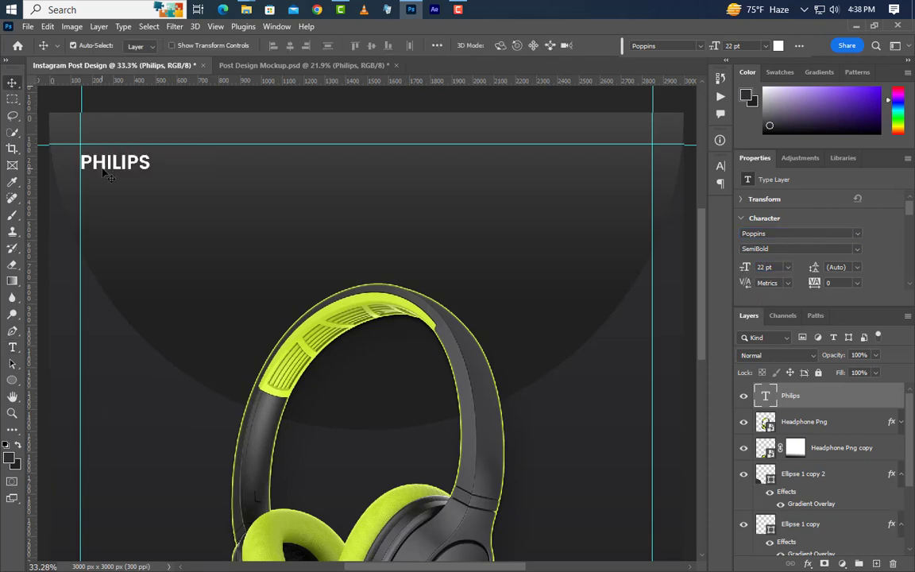
pyautogui.moveTo(116, 171); pyautogui.dragTo(114, 161)
# Duplicate the Philips text layer and recolor the lower, original one to e7fbb1.
pyautogui.moveTo(872, 403); pyautogui.dragTo(856, 429)
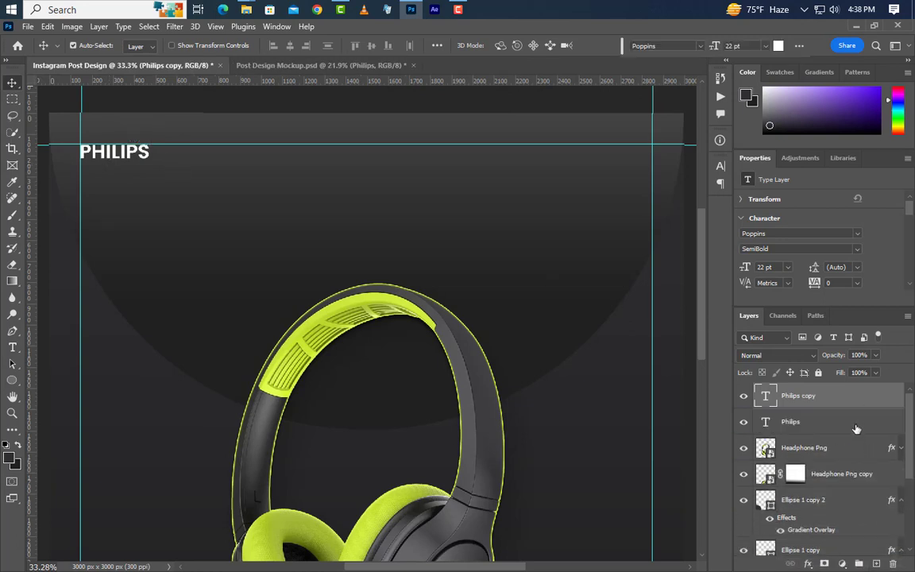
pyautogui.click(856, 429)
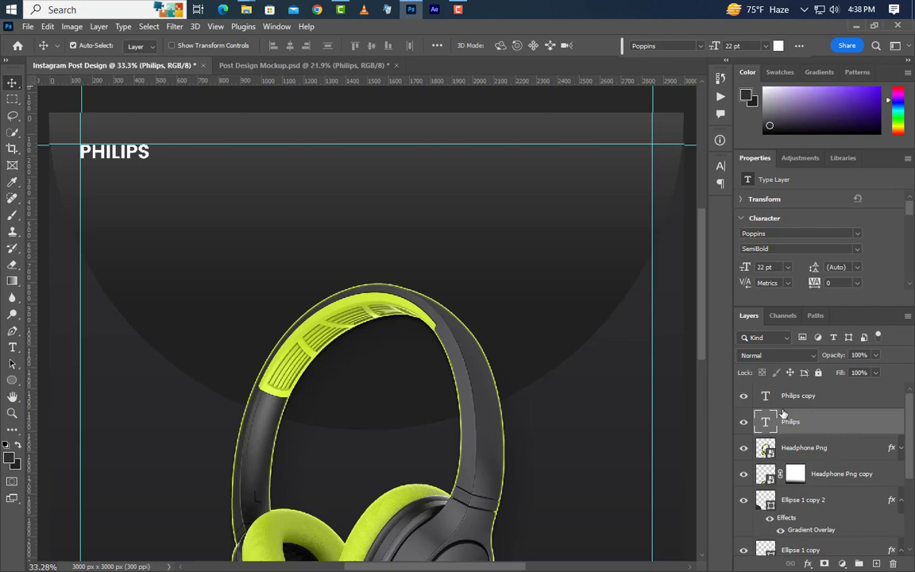
pyautogui.click(719, 165)
pyautogui.click(686, 238)
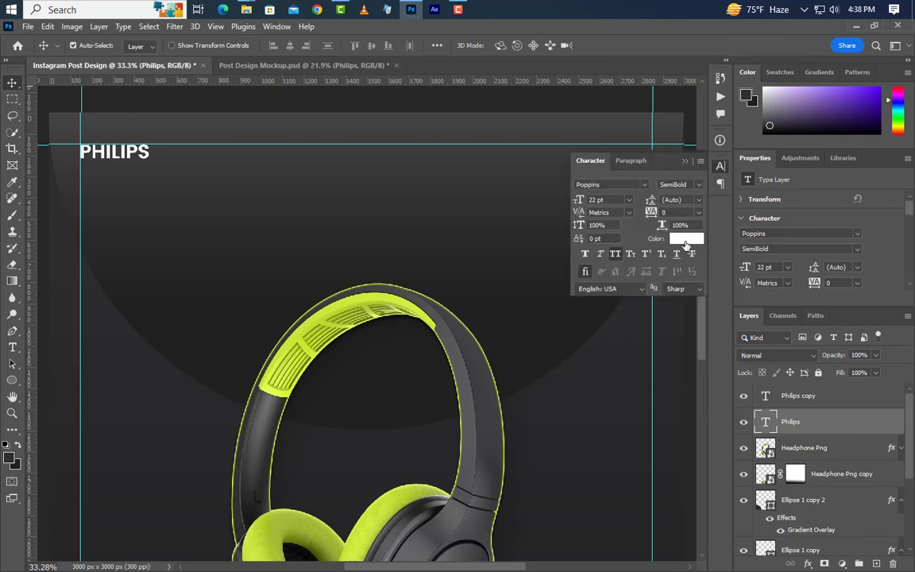
pyautogui.write('e7fbb1')
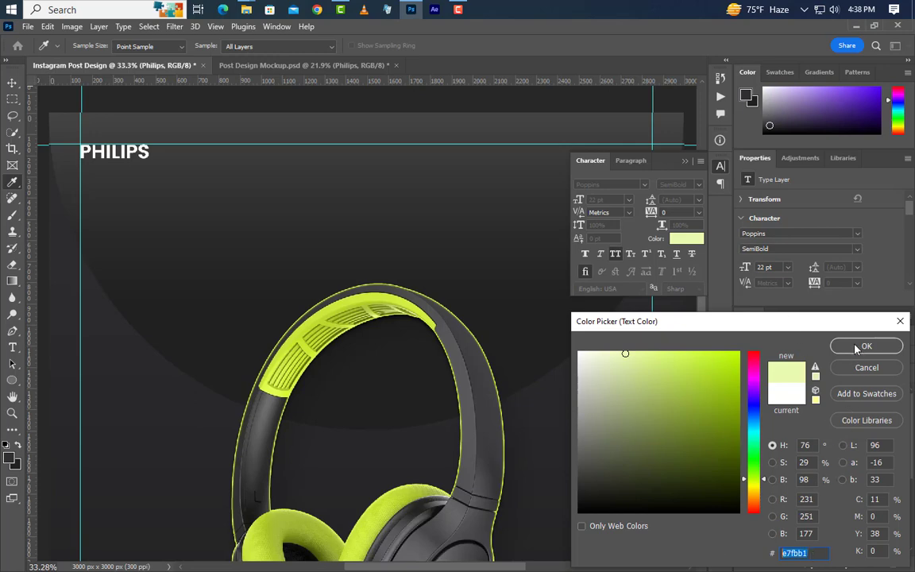
pyautogui.click(859, 346)
pyautogui.click(685, 162)
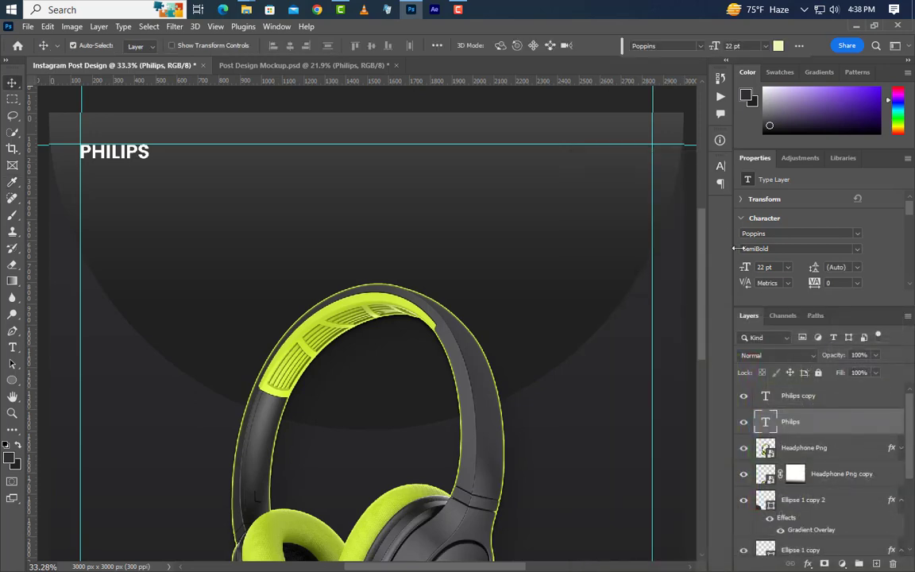
# Make the lower Philips layer a soft glow: a smart object with a 10 px Gaussian Blur at 50% opacity.
pyautogui.rightClick(772, 422)
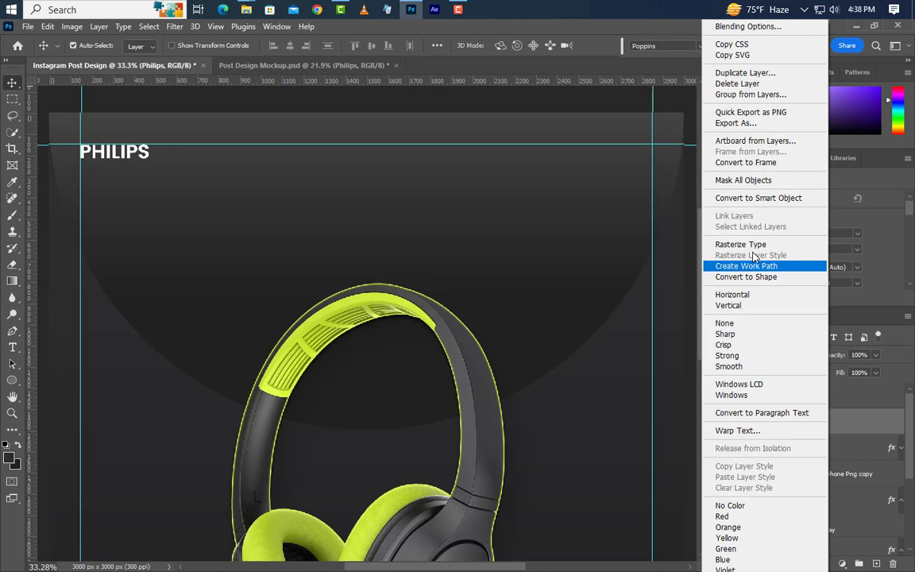
pyautogui.click(756, 198)
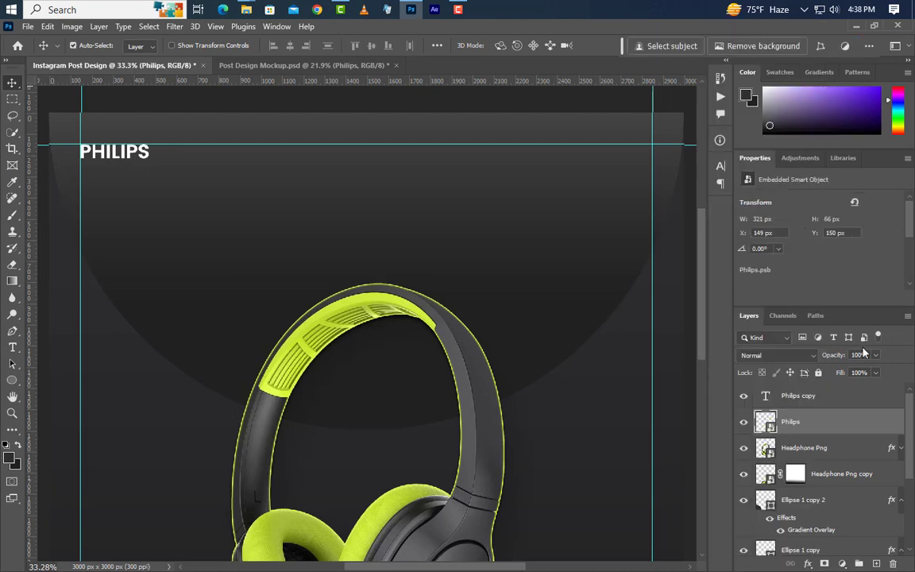
pyautogui.click(175, 28)
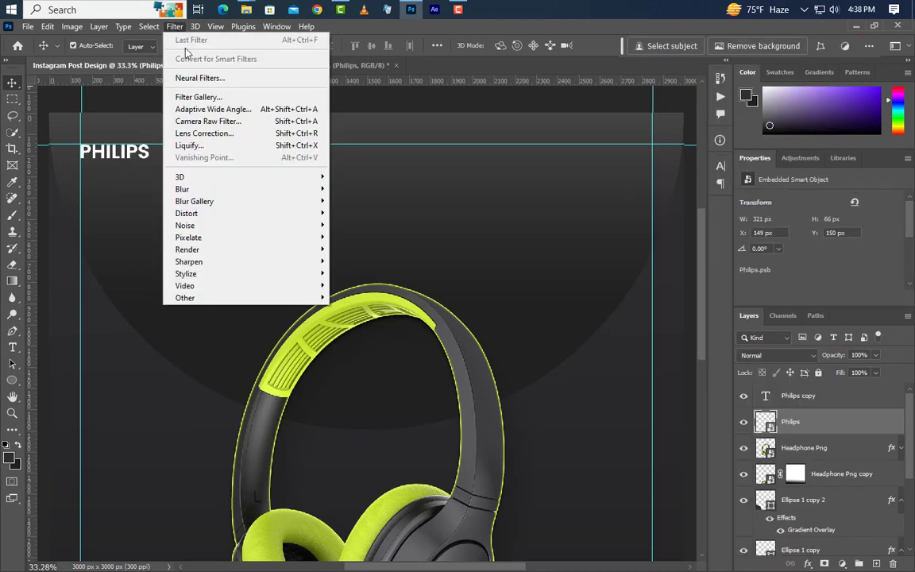
pyautogui.moveTo(227, 190)
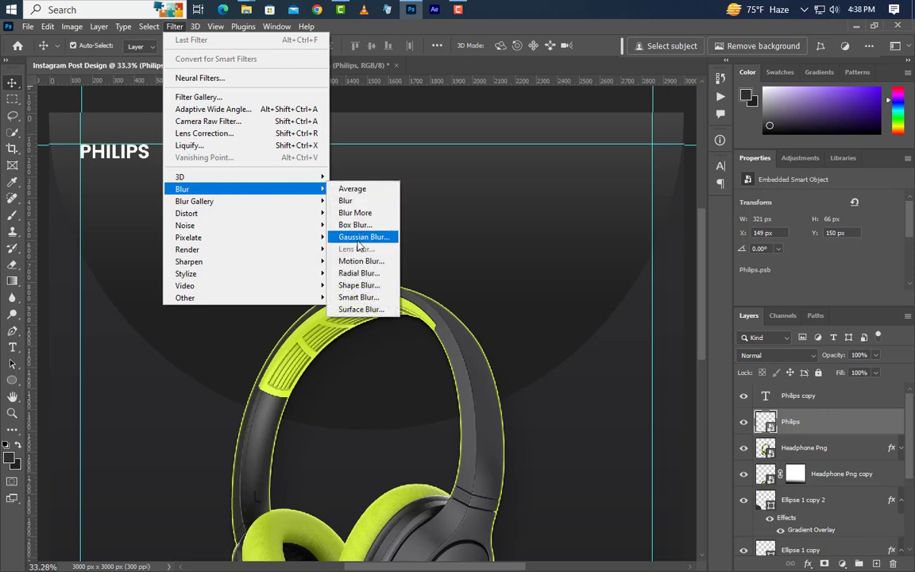
pyautogui.click(363, 236)
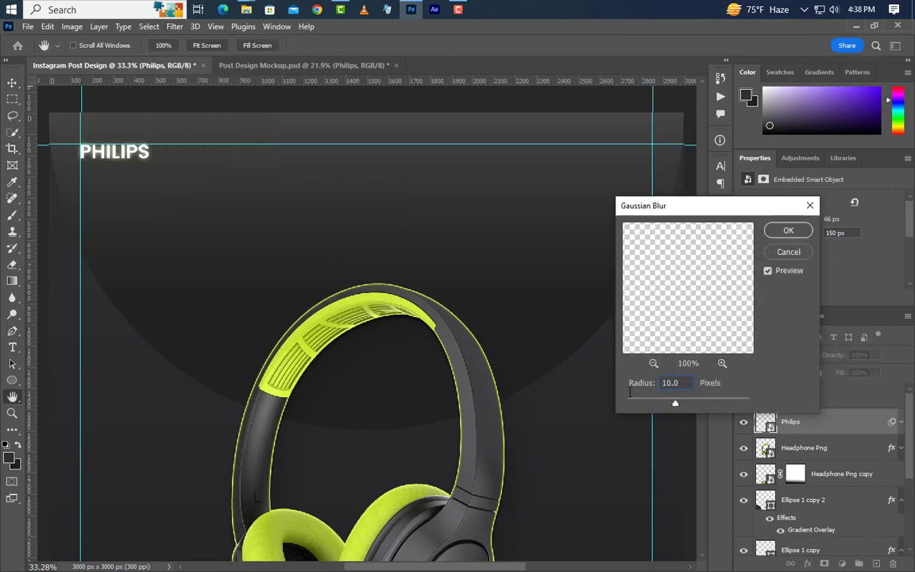
pyautogui.click(787, 231)
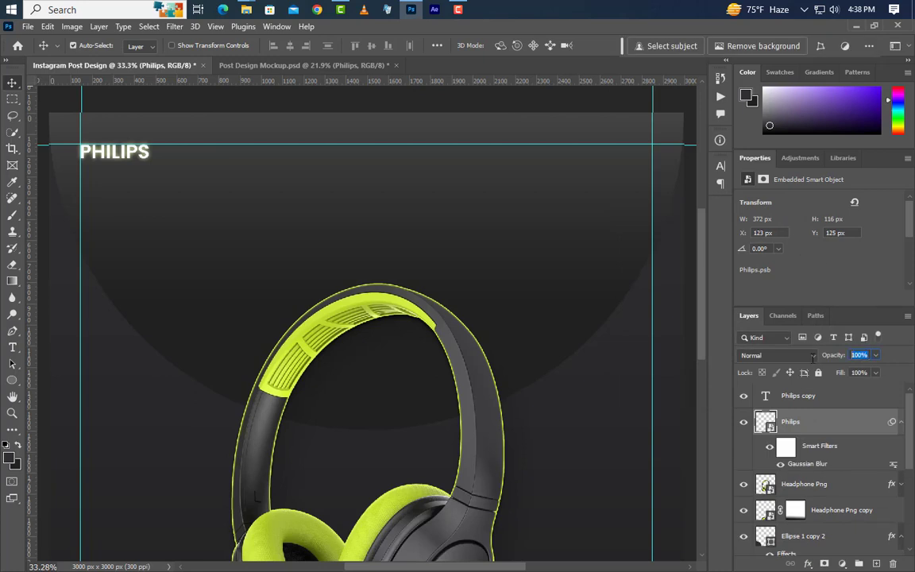
pyautogui.write('50')
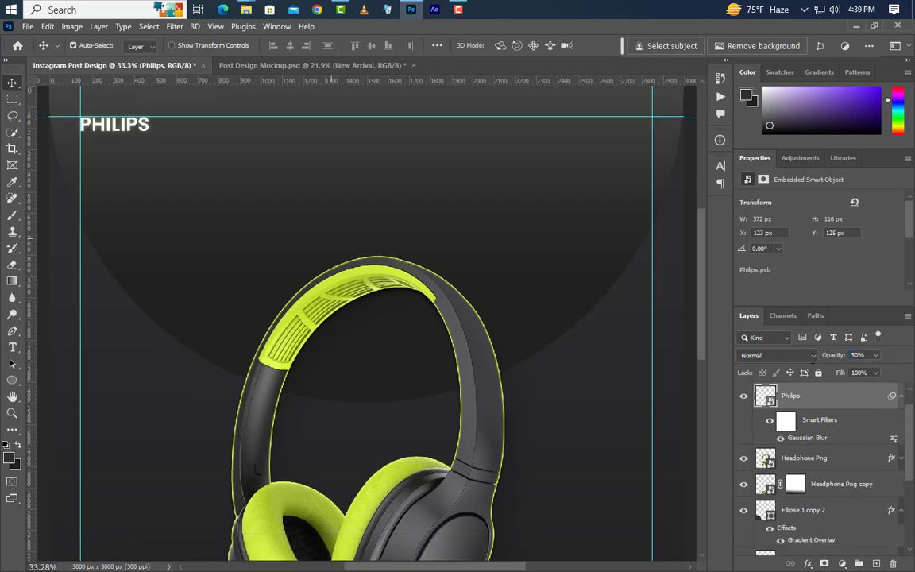
# Add the white heading text "NEW ARRIVAL" near the upper guide, beside the PHILIPS logo text.
pyautogui.click(12, 348)
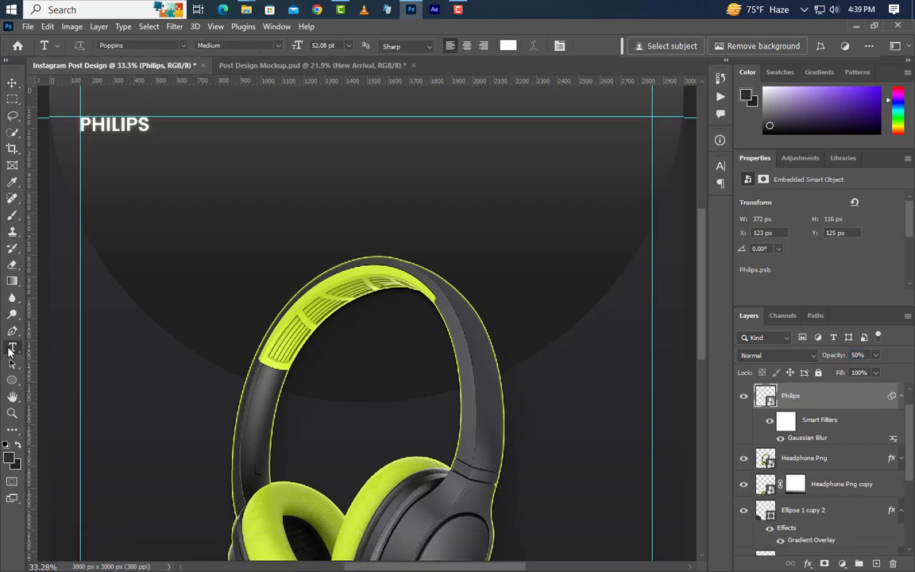
pyautogui.click(275, 135)
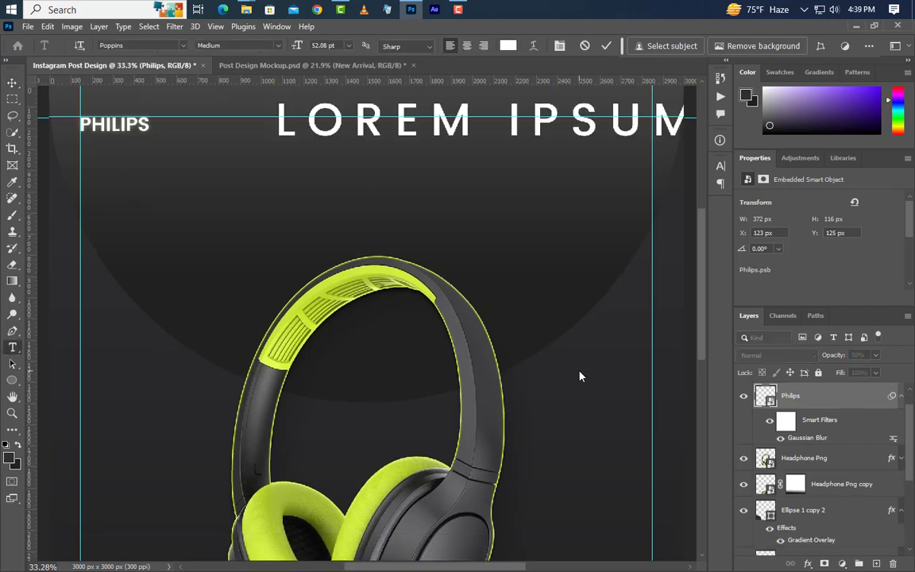
pyautogui.write('NEW ')
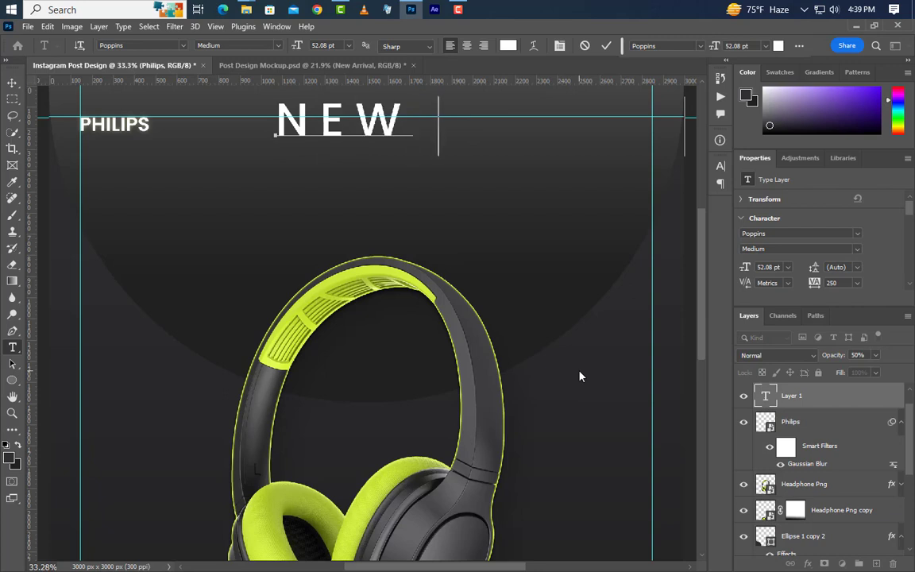
pyautogui.write('ARRIVAL')
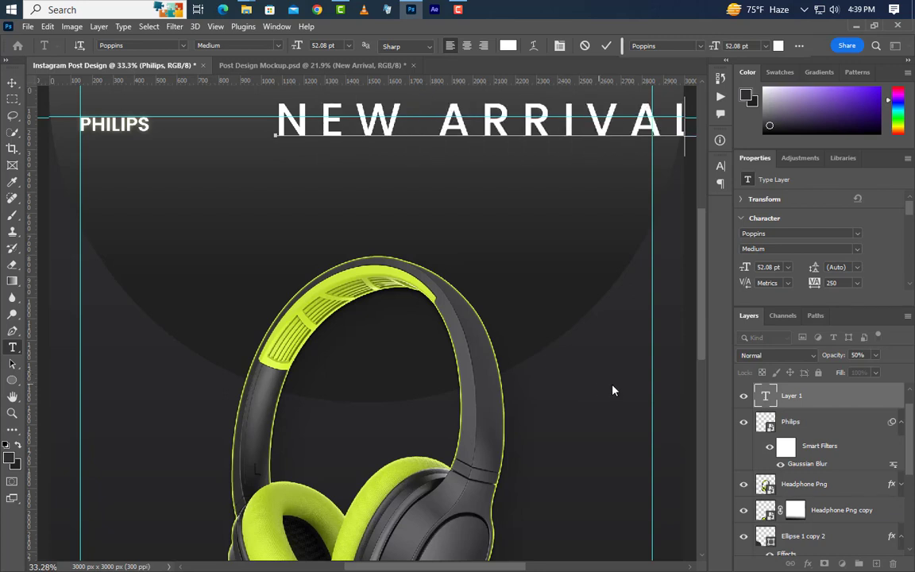
pyautogui.click(606, 46)
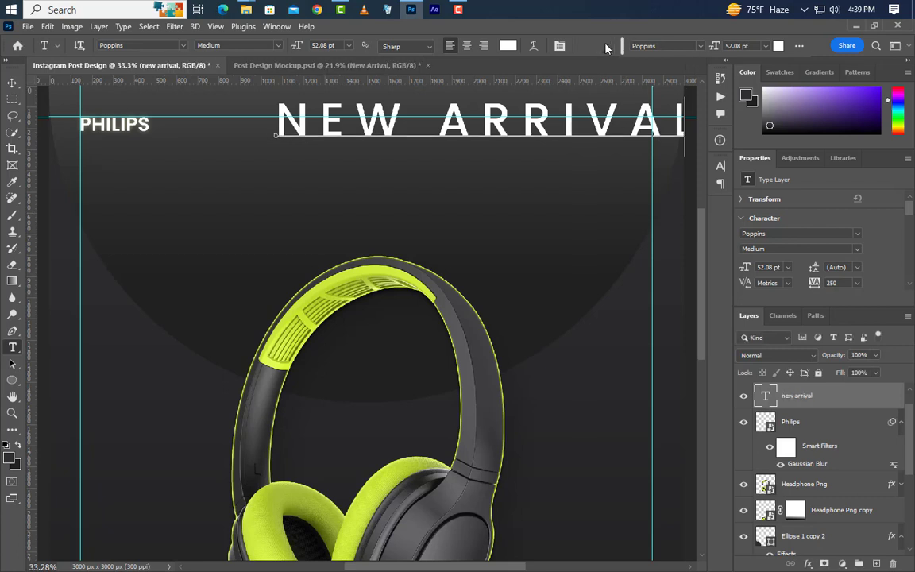
# Set the NEW ARRIVAL text's font size to 25 pt and review its tracking, weight and font family.
pyautogui.click(719, 167)
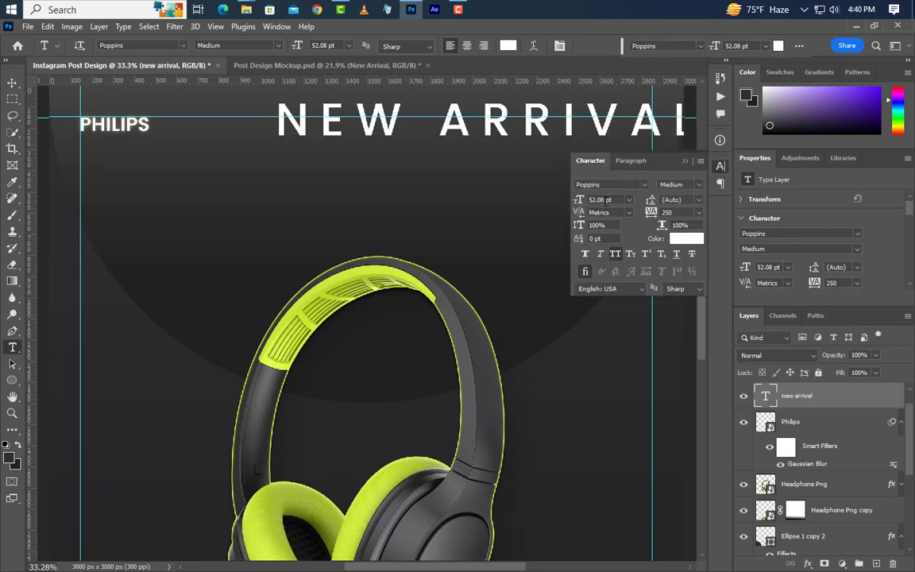
pyautogui.click(576, 203)
pyautogui.press('Return')
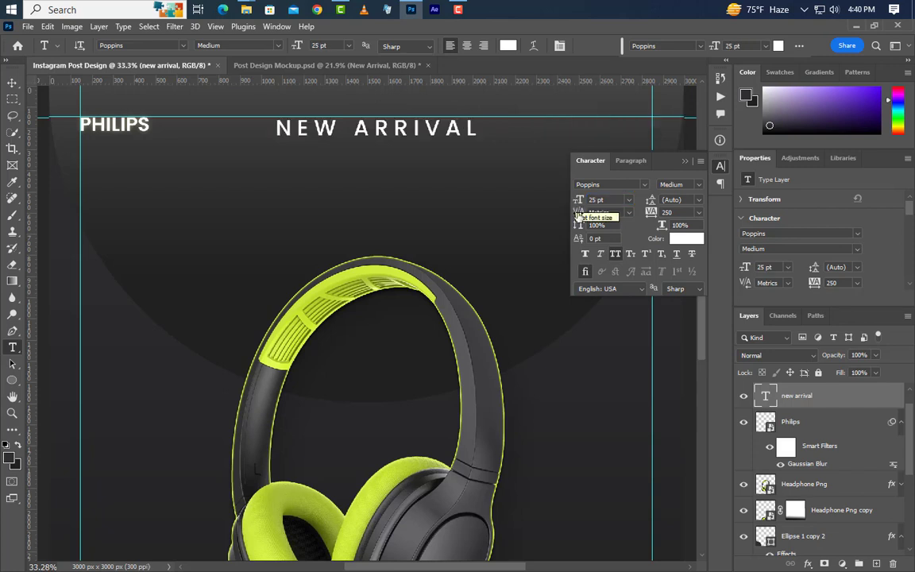
pyautogui.click(683, 213)
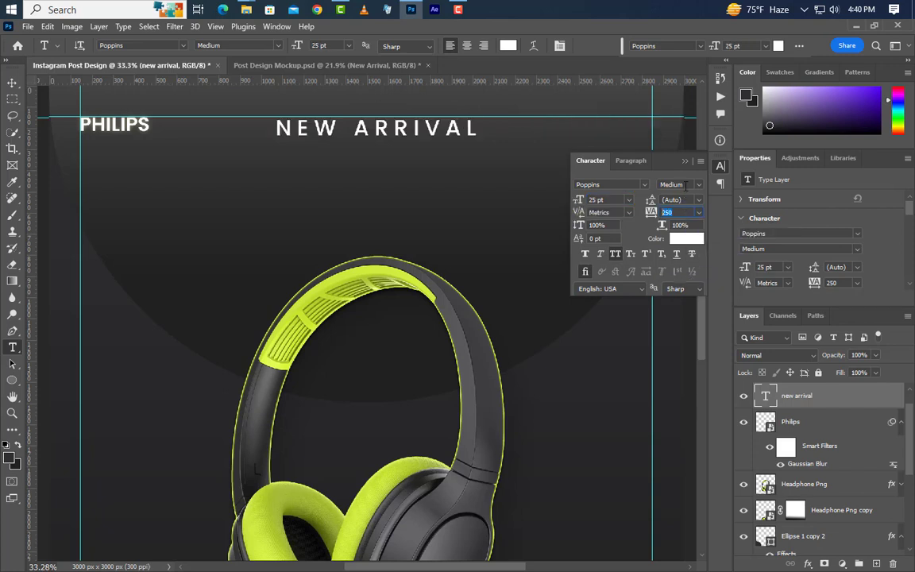
pyautogui.click(686, 185)
pyautogui.click(602, 185)
pyautogui.click(685, 162)
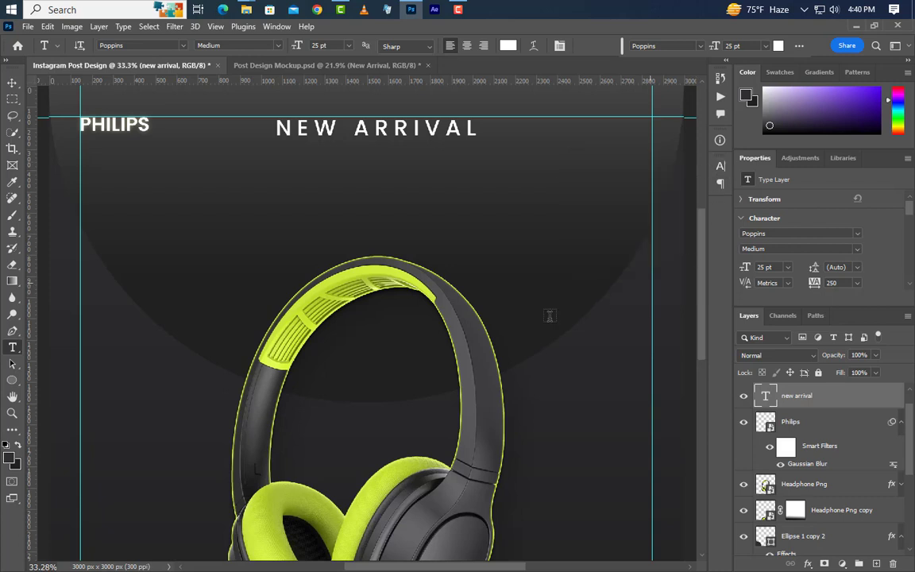
# Add the white text "HEADPHONE" as a new text layer below the NEW ARRIVAL heading.
pyautogui.click(255, 191)
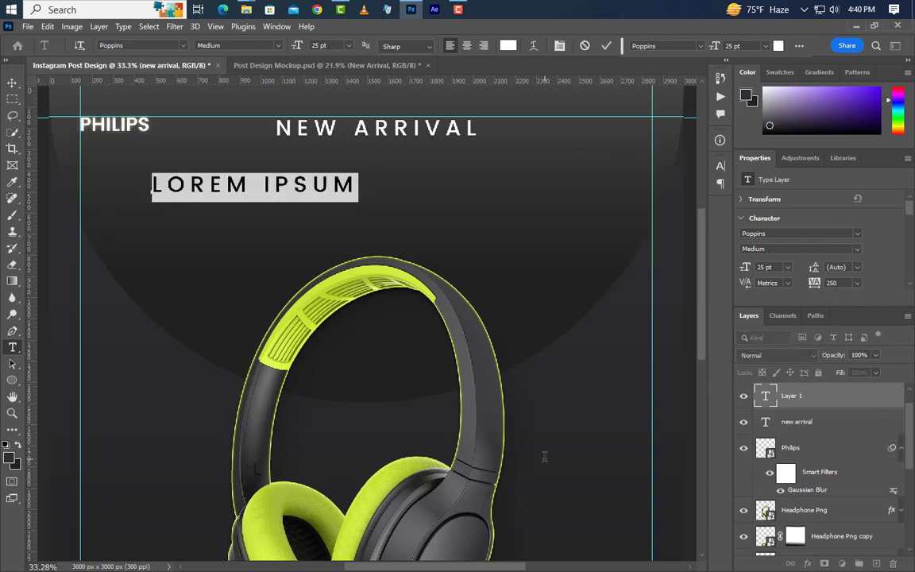
pyautogui.write('HEADP')
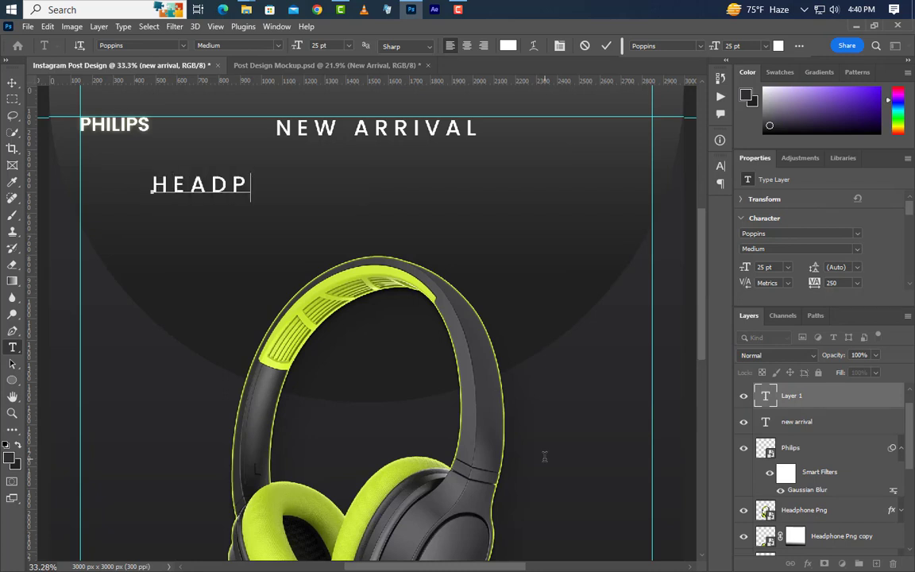
pyautogui.write('HONE')
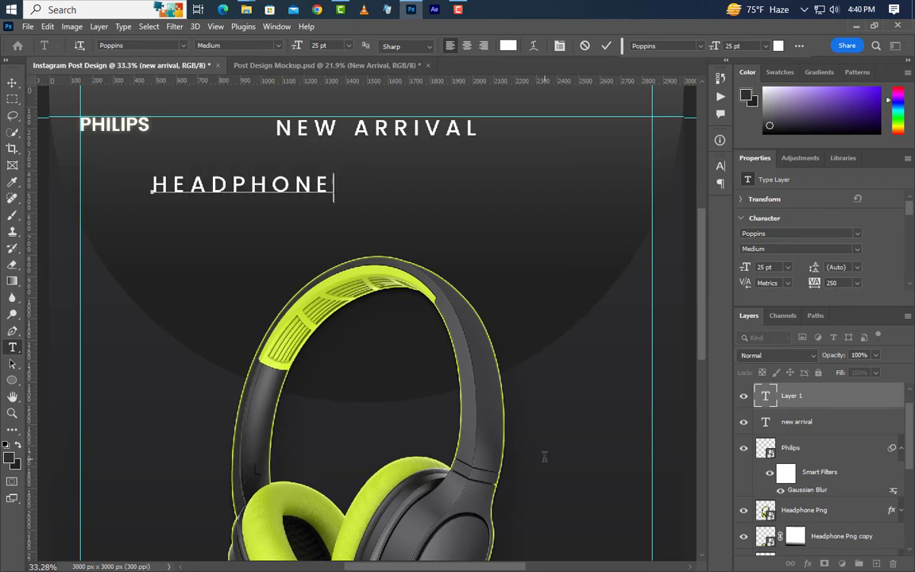
pyautogui.click(608, 46)
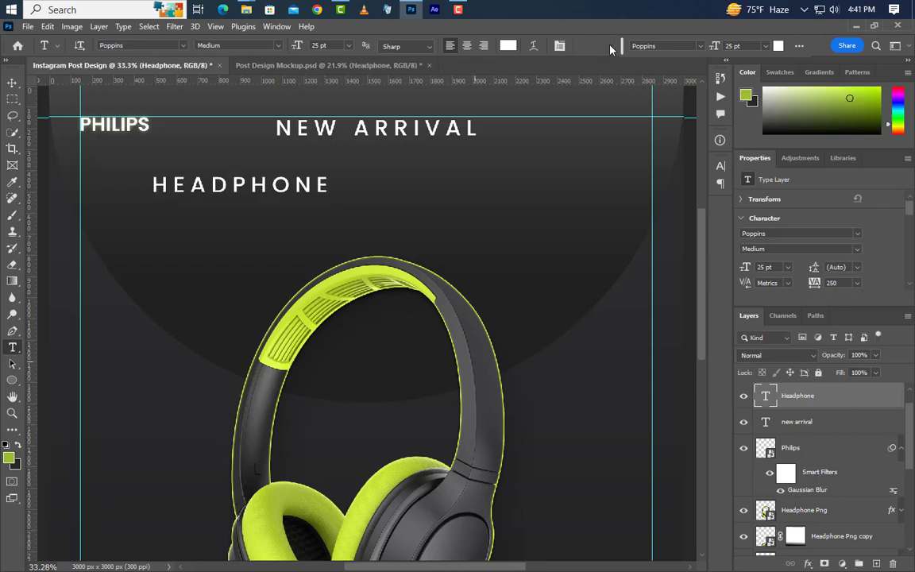
# Set the HEADPHONE text to 80 pt Poppins Bold with a tracking of 0.
pyautogui.click(721, 167)
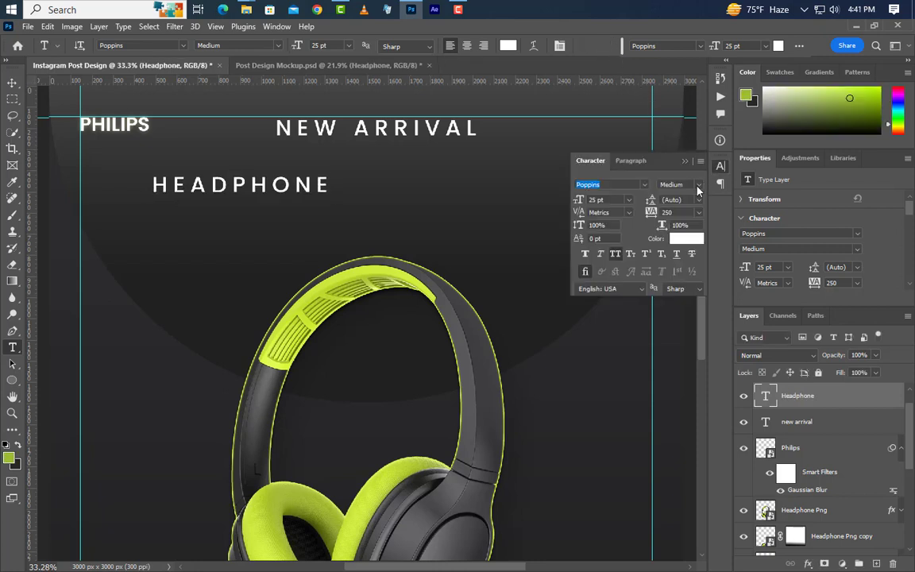
pyautogui.click(598, 200)
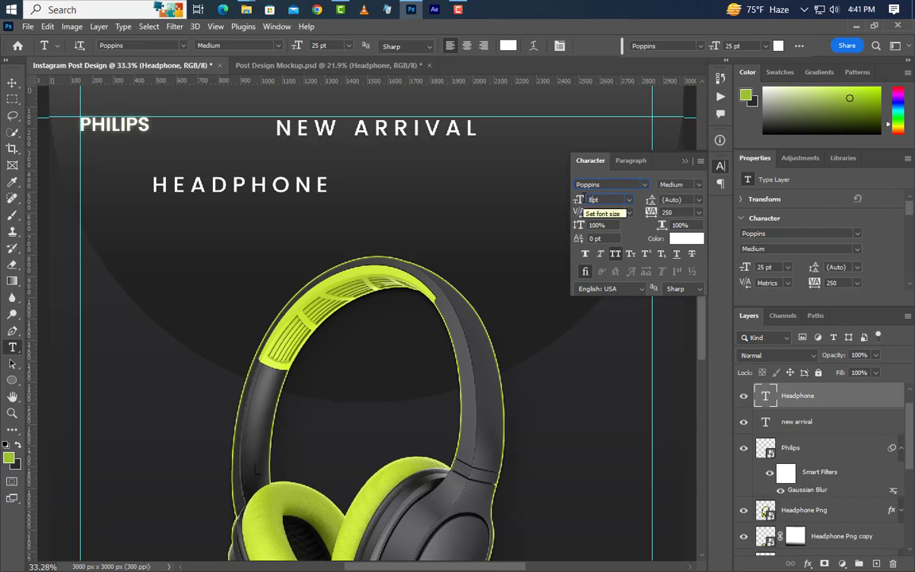
pyautogui.write('80pt')
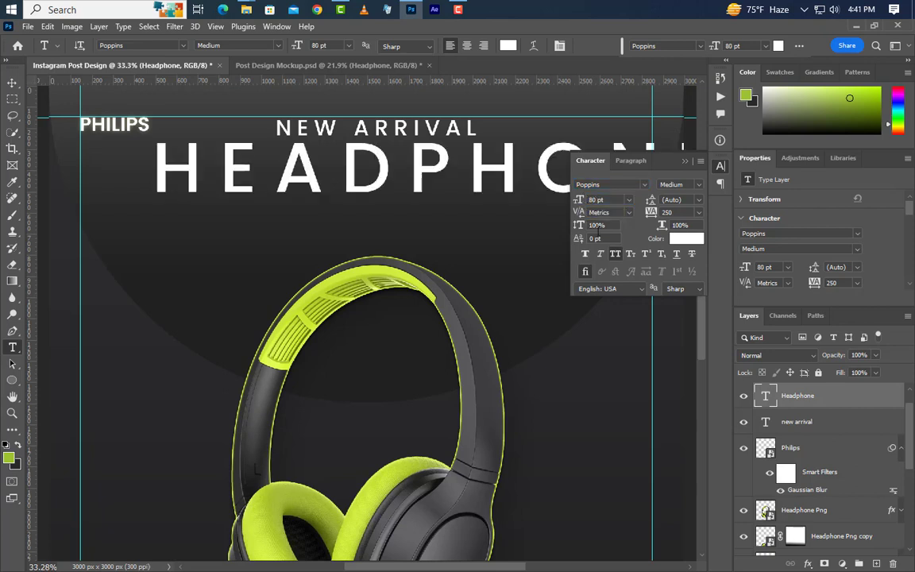
pyautogui.click(699, 185)
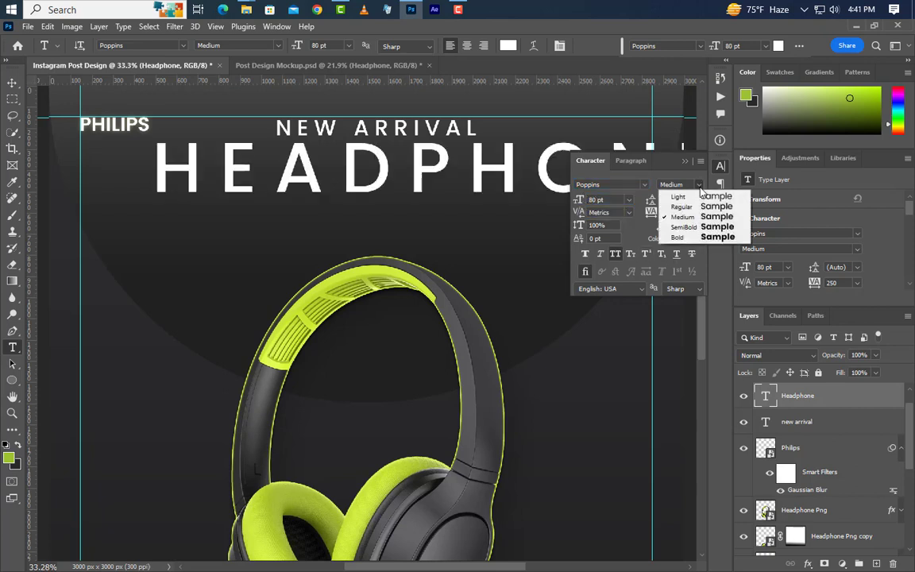
pyautogui.click(675, 236)
pyautogui.click(650, 213)
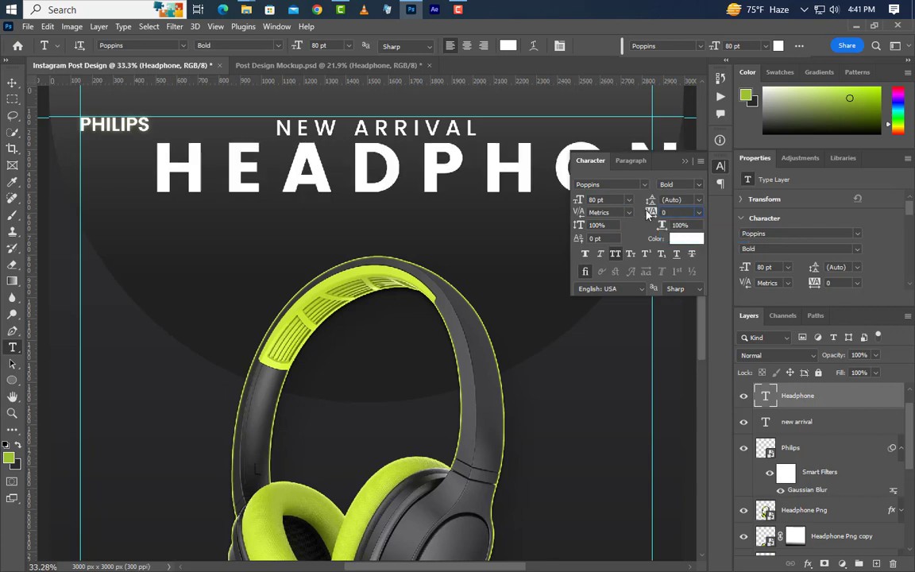
pyautogui.press('Return')
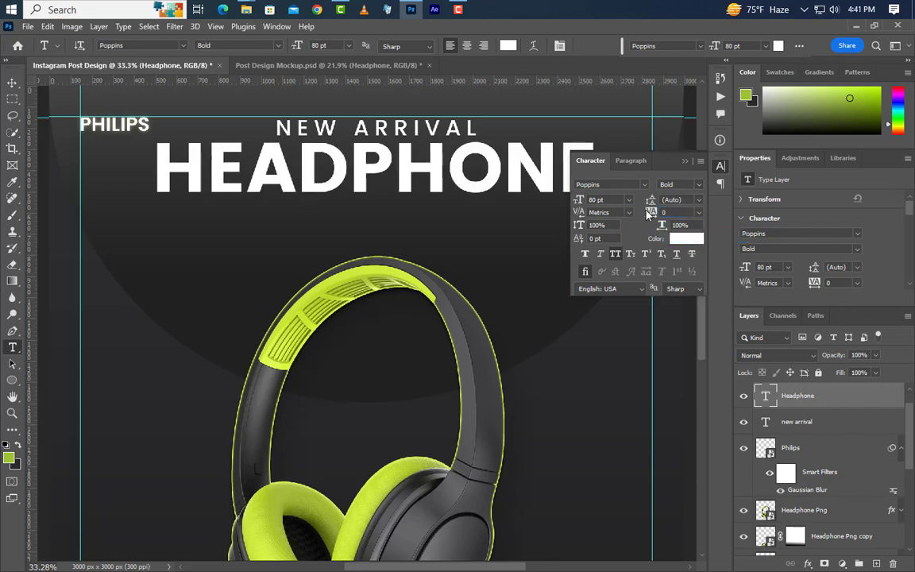
pyautogui.click(688, 162)
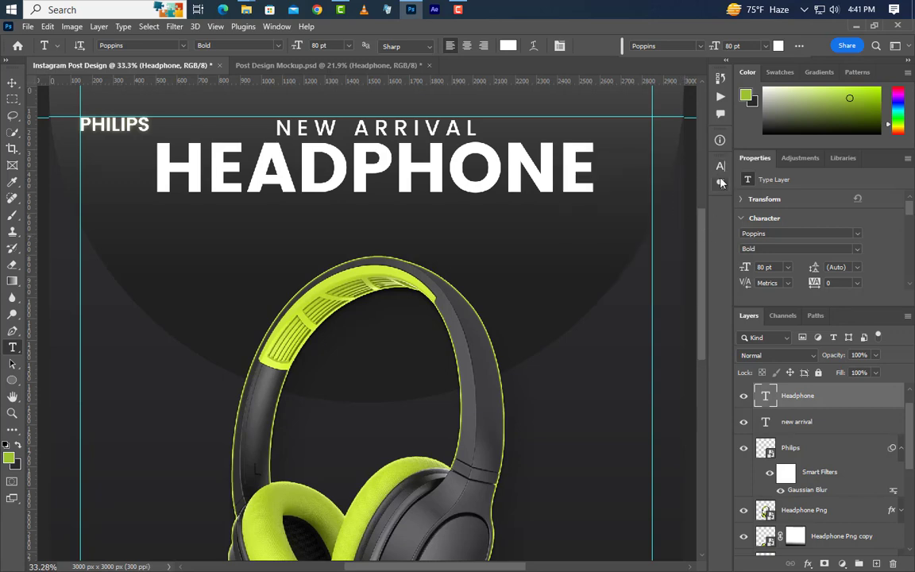
# Recolor the whole HEADPHONE text with the green foreground color 9cc333.
pyautogui.click(720, 167)
pyautogui.click(686, 238)
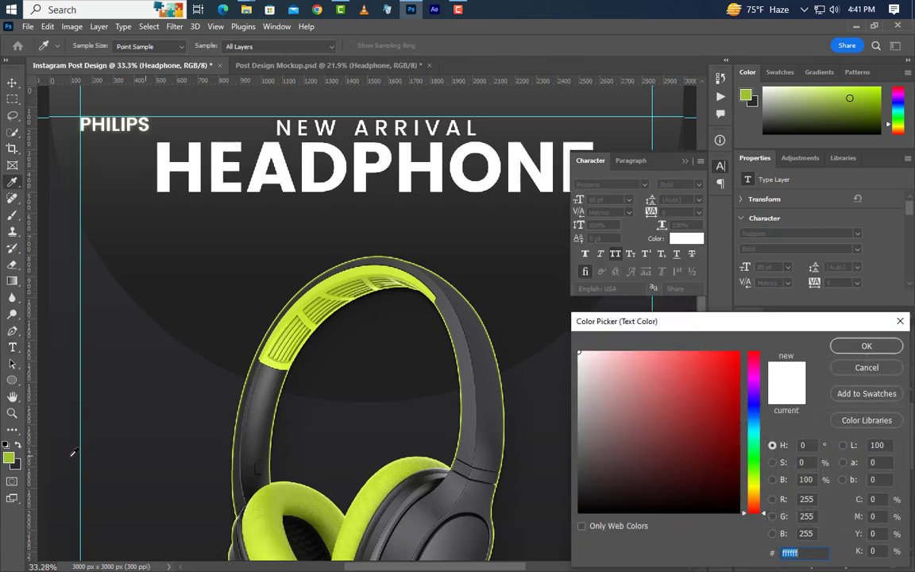
pyautogui.click(12, 459)
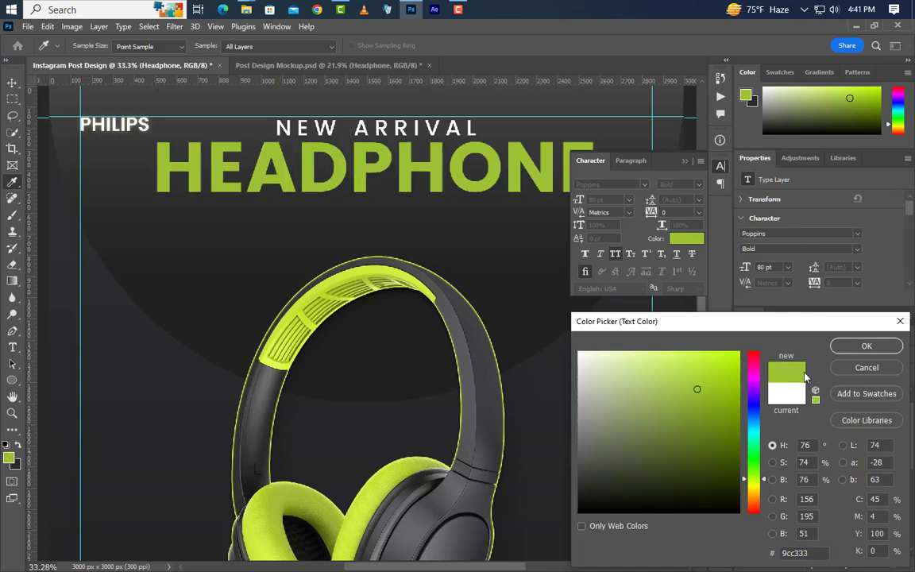
pyautogui.click(836, 351)
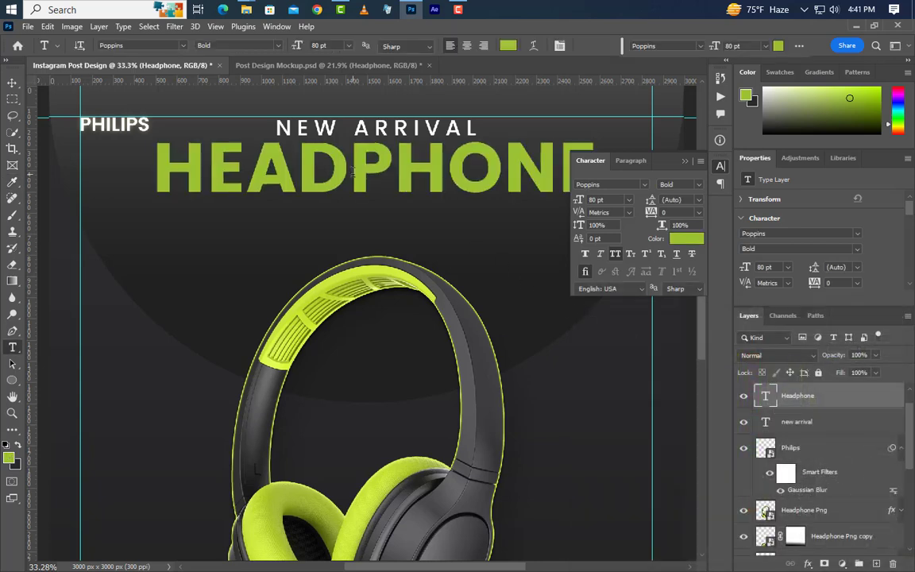
# Recolor only the PHONE letters of the heading to the dark gray 2a292c sampled from the canvas.
pyautogui.moveTo(351, 167); pyautogui.dragTo(616, 167)
pyautogui.click(687, 239)
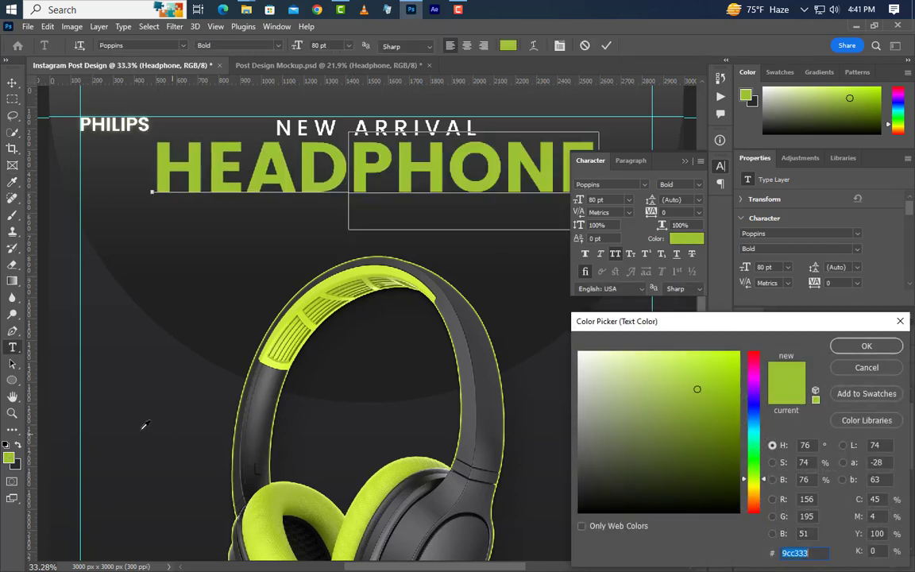
pyautogui.click(539, 438)
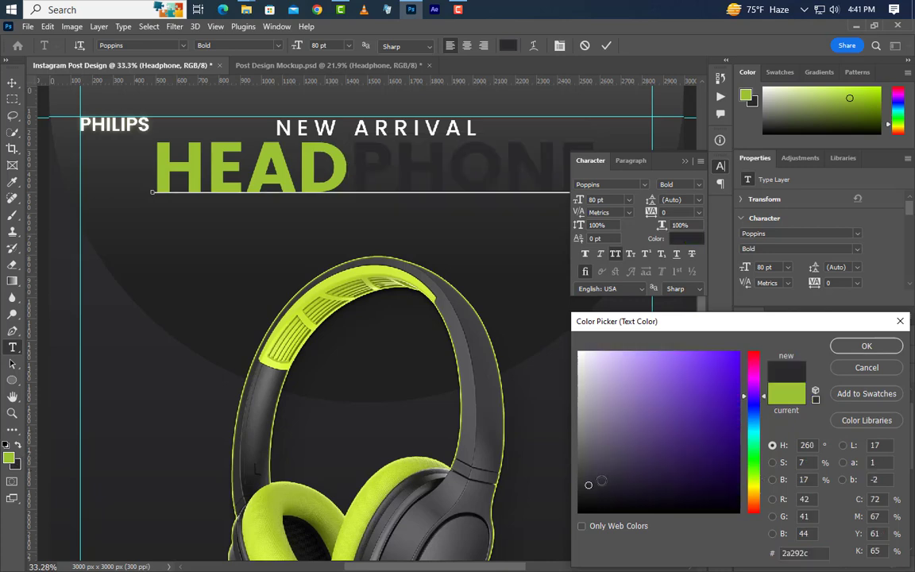
pyautogui.click(861, 349)
pyautogui.click(685, 162)
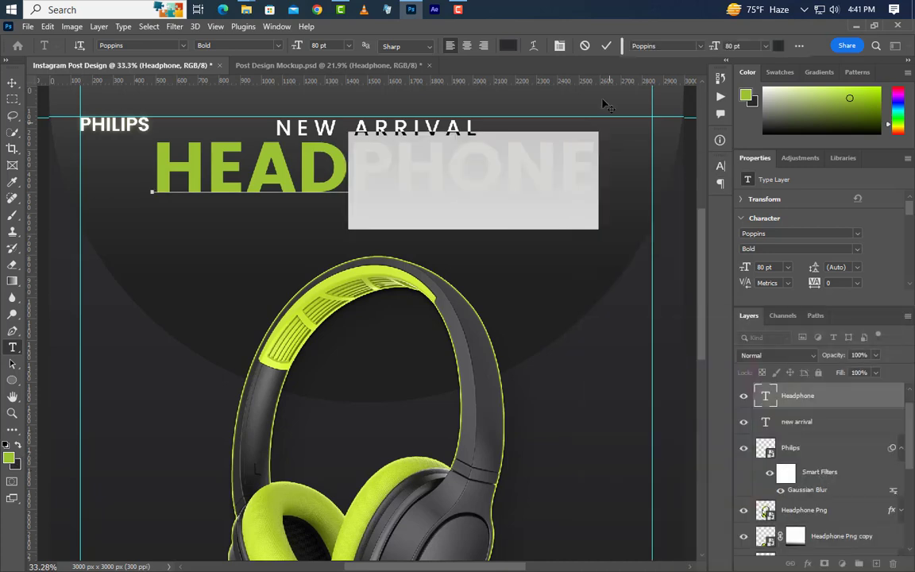
pyautogui.click(606, 46)
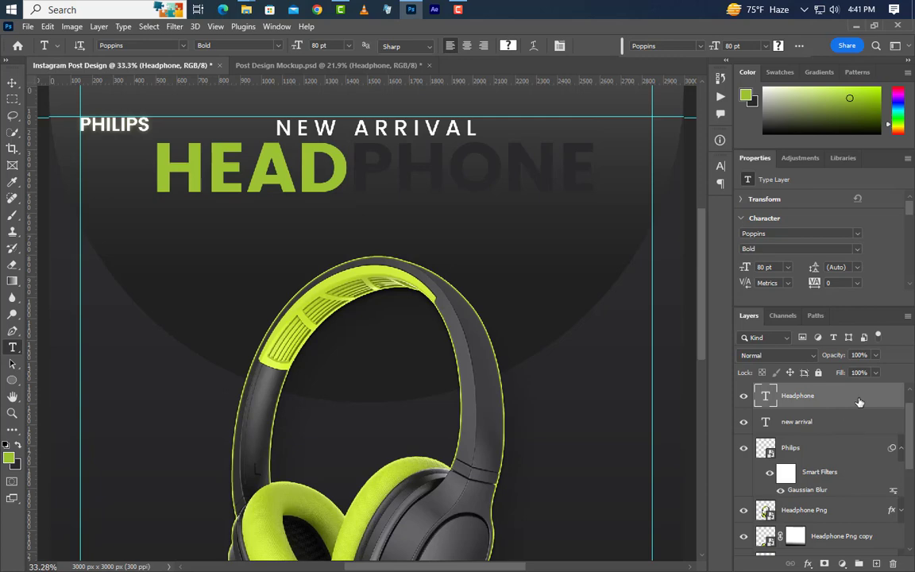
# Add a Stroke layer style to the Headphone text layer: 6 px, outside position, gradient fill.
pyautogui.rightClick(859, 402)
pyautogui.click(777, 28)
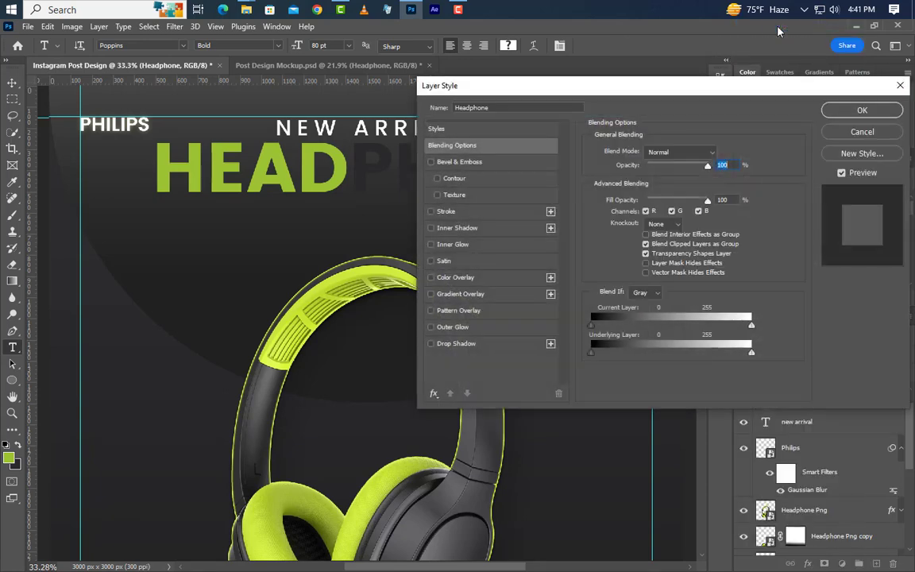
pyautogui.click(468, 212)
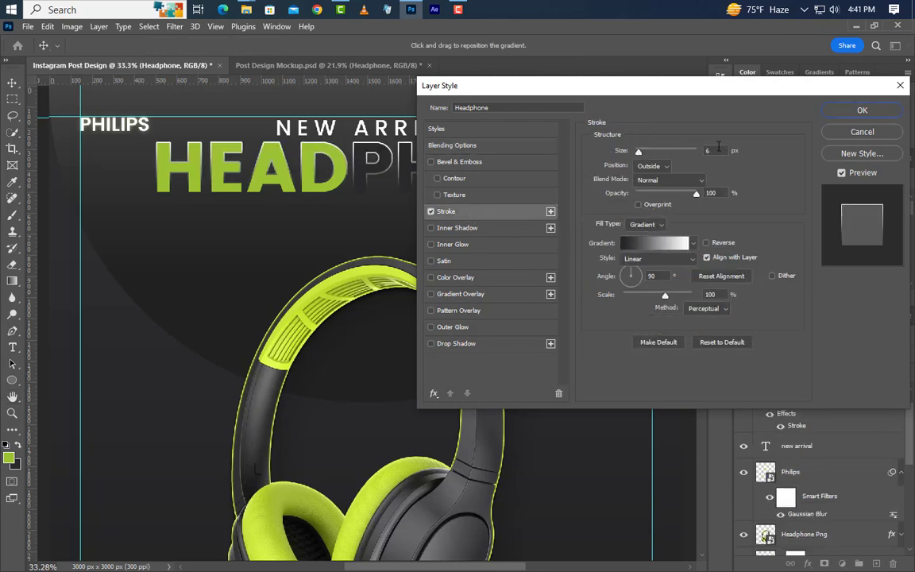
pyautogui.click(658, 168)
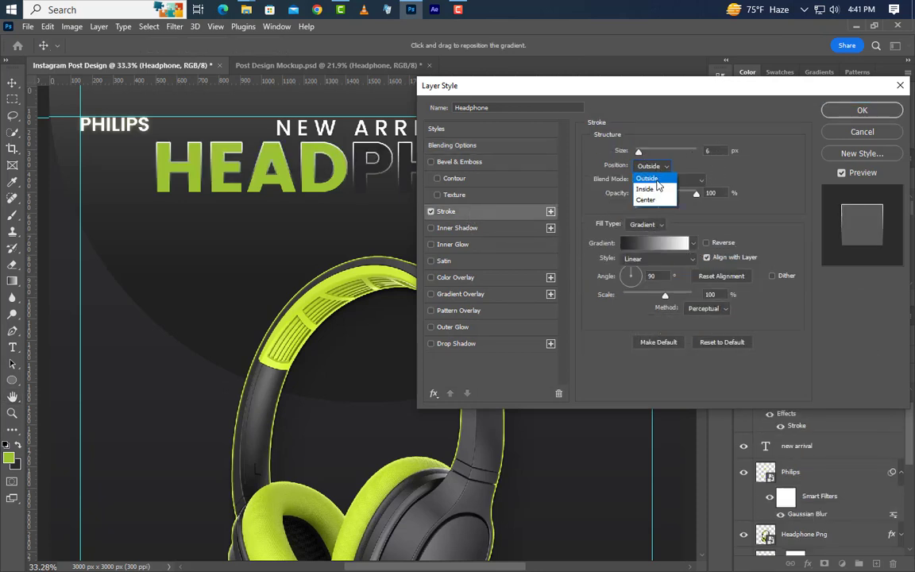
pyautogui.click(650, 175)
pyautogui.click(646, 225)
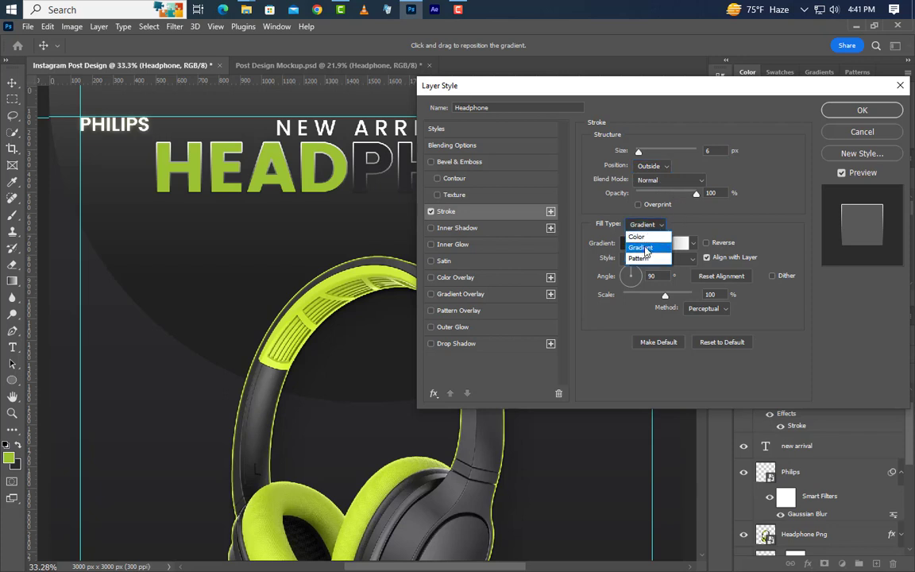
# Use a linear stroke gradient from 232224 to ffffff at 90° and 100% scale, and apply the layer style.
pyautogui.click(646, 244)
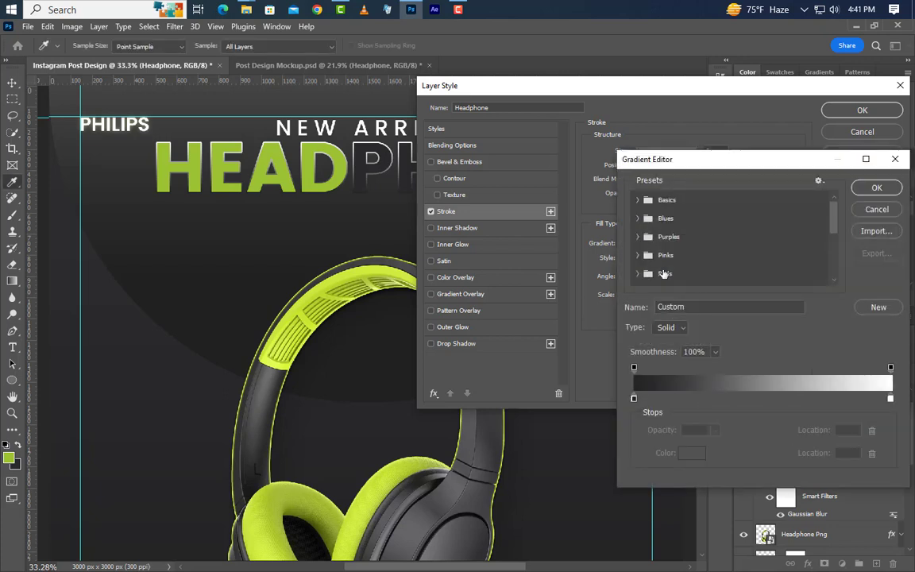
pyautogui.doubleClick(635, 398)
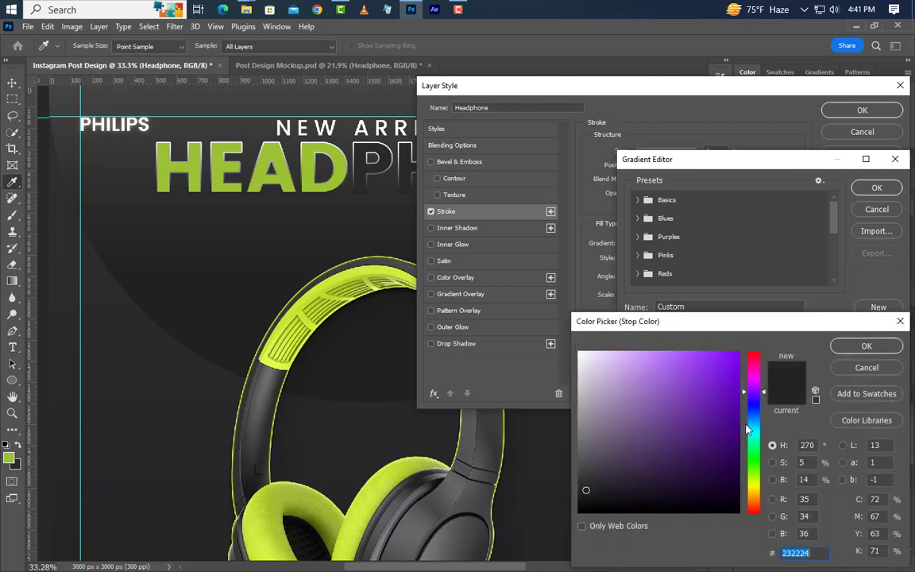
pyautogui.click(866, 345)
pyautogui.click(890, 399)
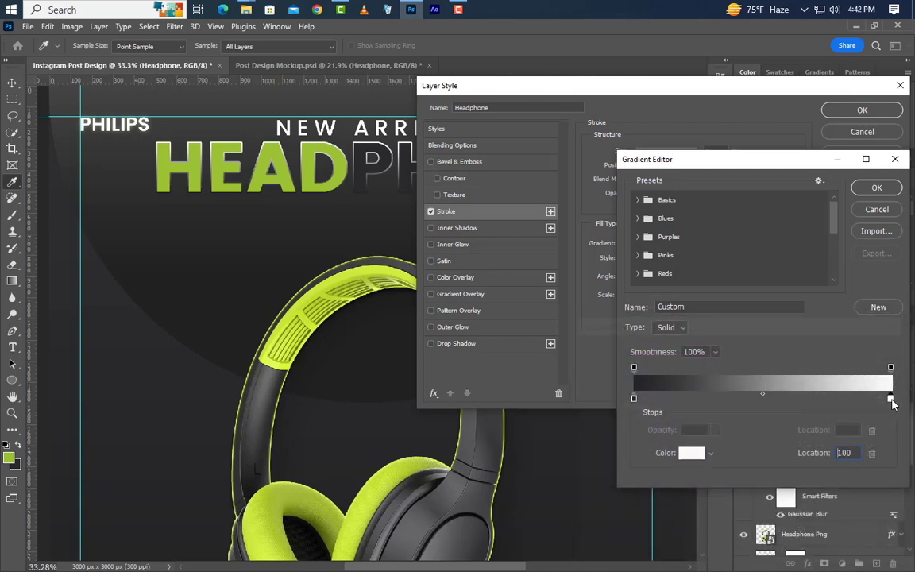
pyautogui.doubleClick(891, 399)
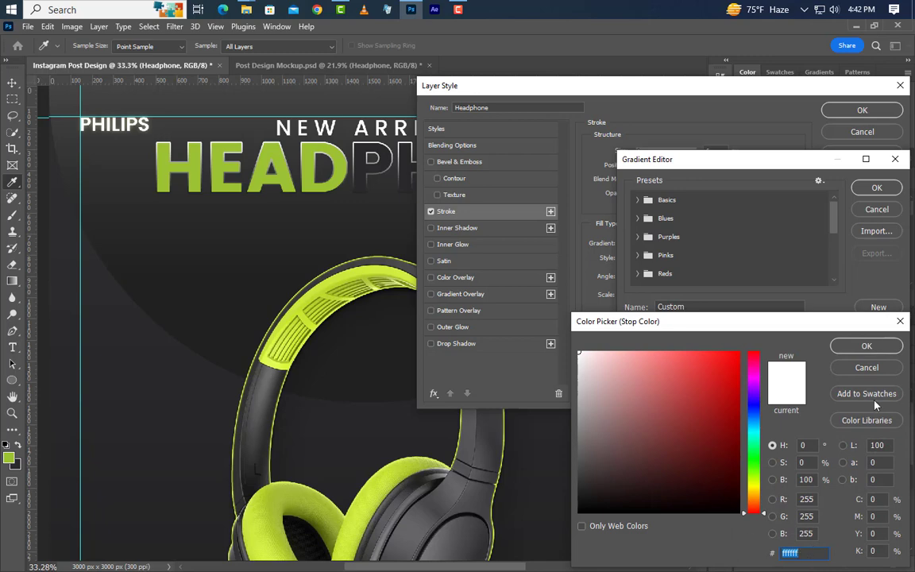
pyautogui.click(885, 351)
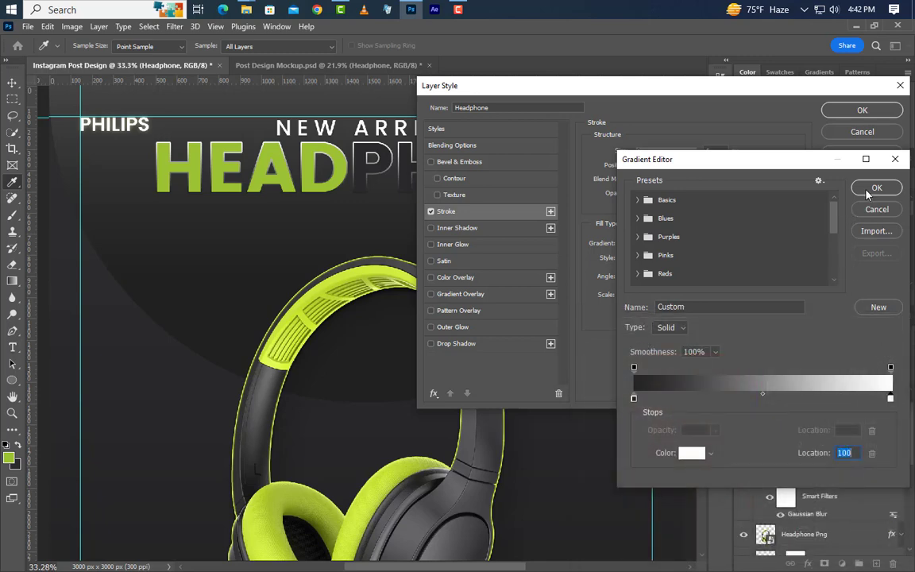
pyautogui.click(873, 189)
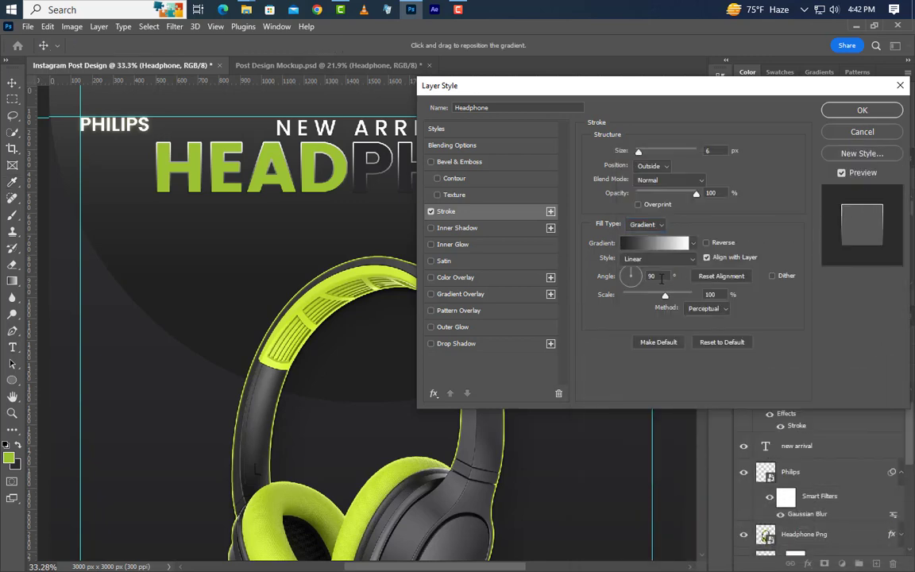
pyautogui.click(659, 277)
pyautogui.click(712, 295)
pyautogui.click(858, 110)
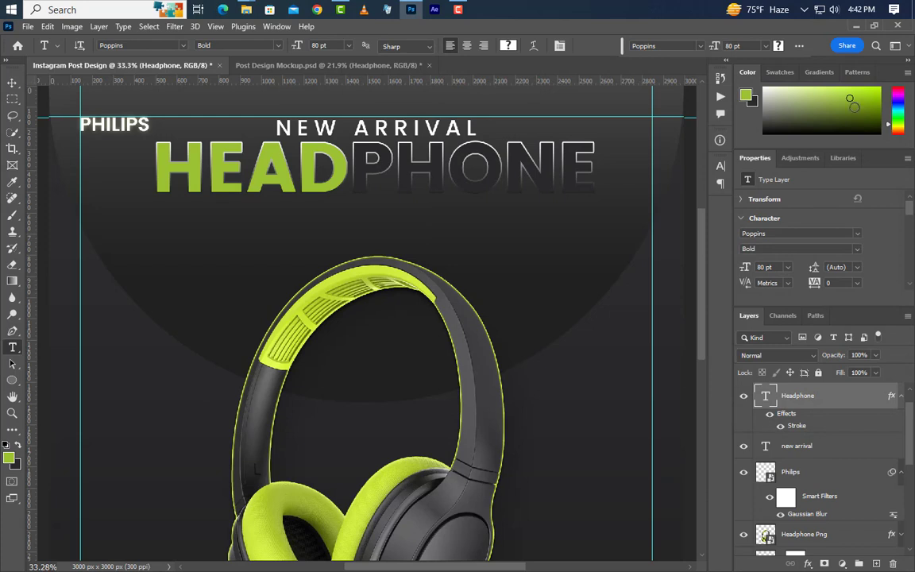
# Add the green text "philips nr300/ lr 3.5" on a new layer below the PHONE part of the heading.
pyautogui.press('v')
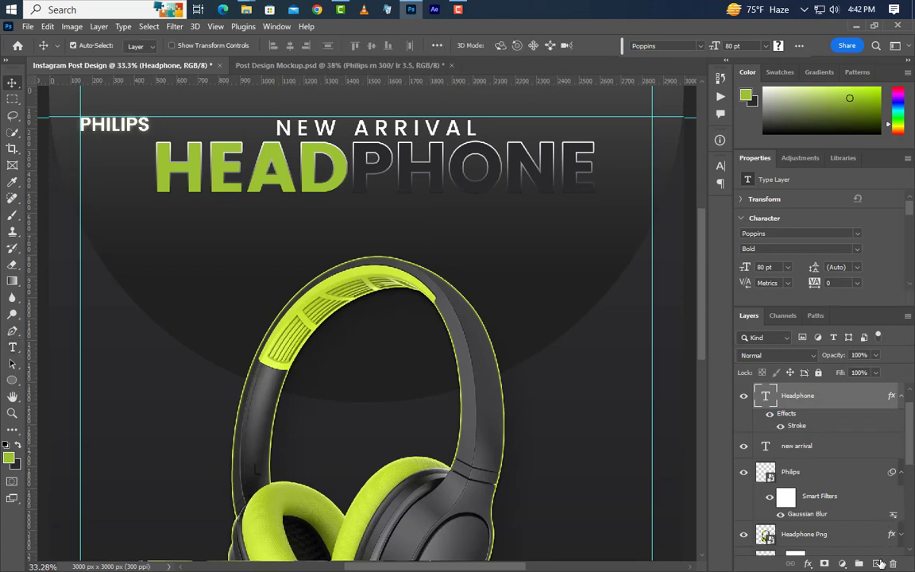
pyautogui.hotkey('ctrl', 'shift', 'alt', 'n')
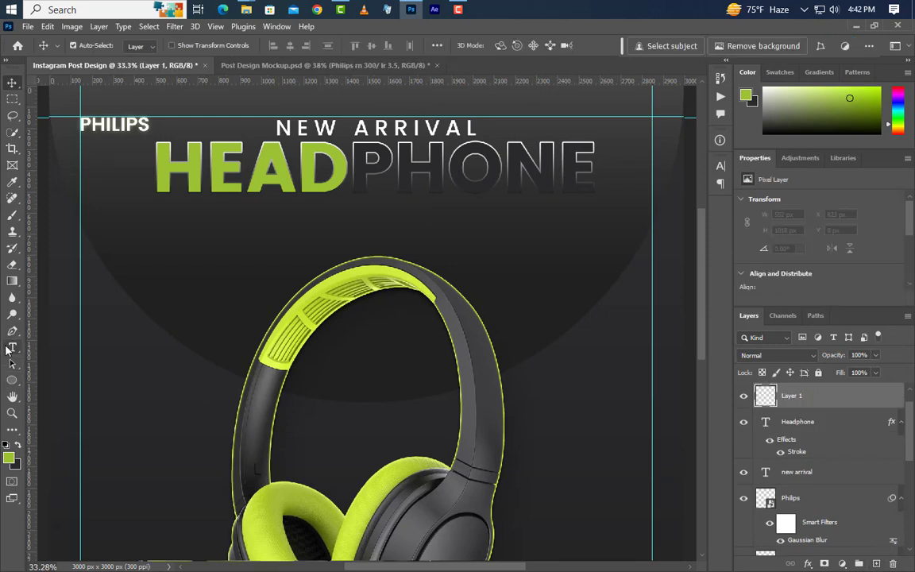
pyautogui.click(12, 347)
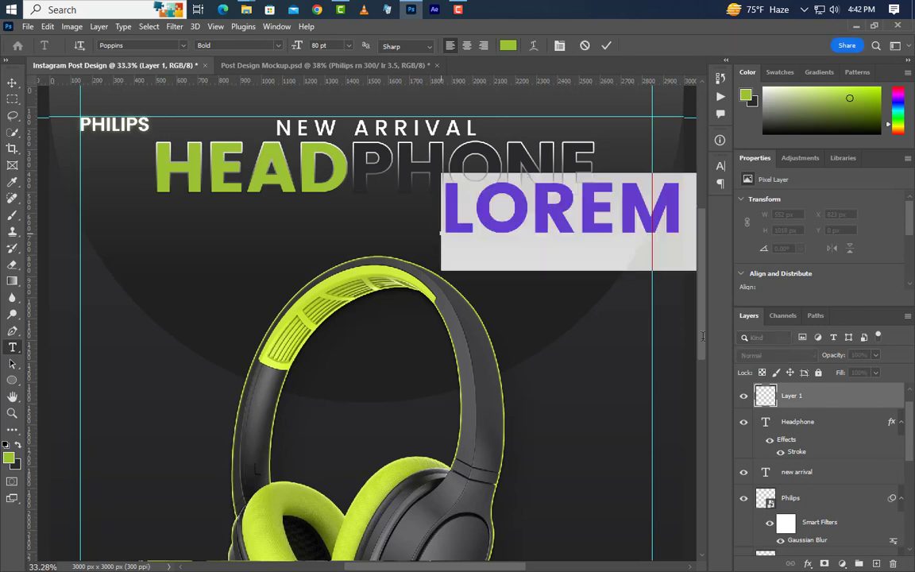
pyautogui.write('PH')
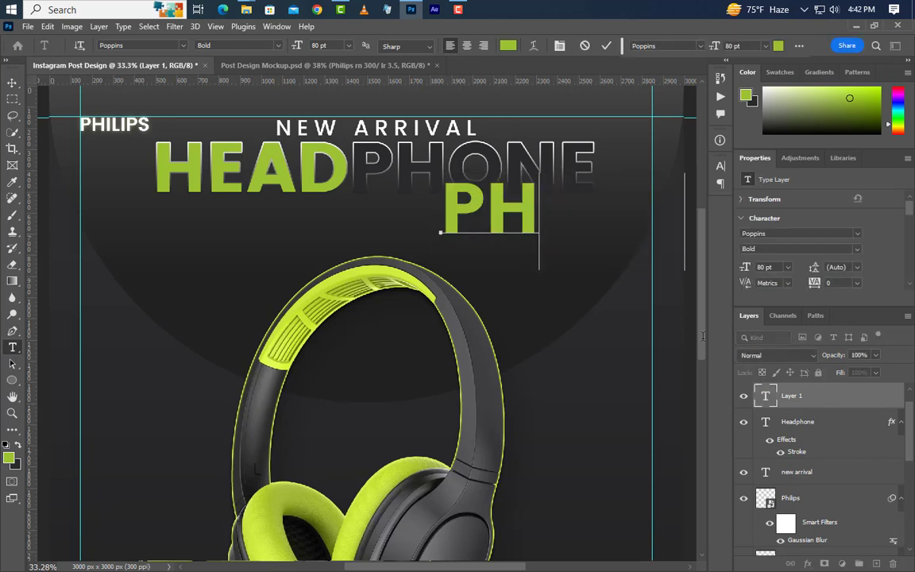
pyautogui.write('ILIPS')
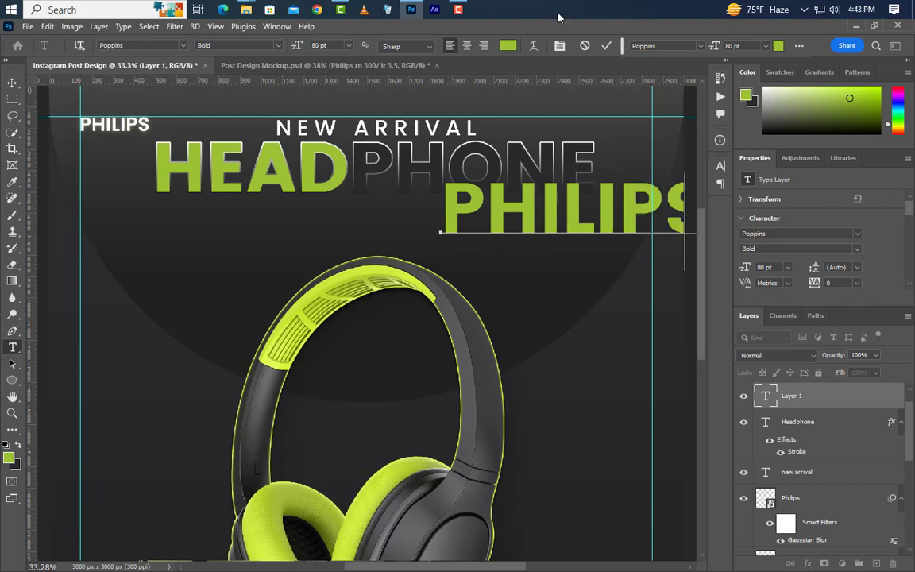
pyautogui.click(608, 46)
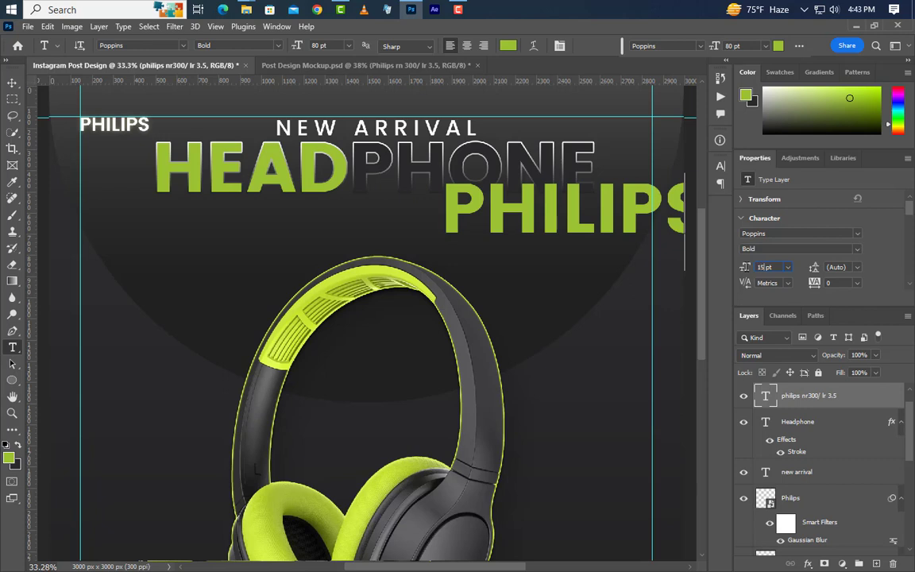
# Set the model text below PHONE to 15 pt Regular and recolor it white, ffffff.
pyautogui.press('Return')
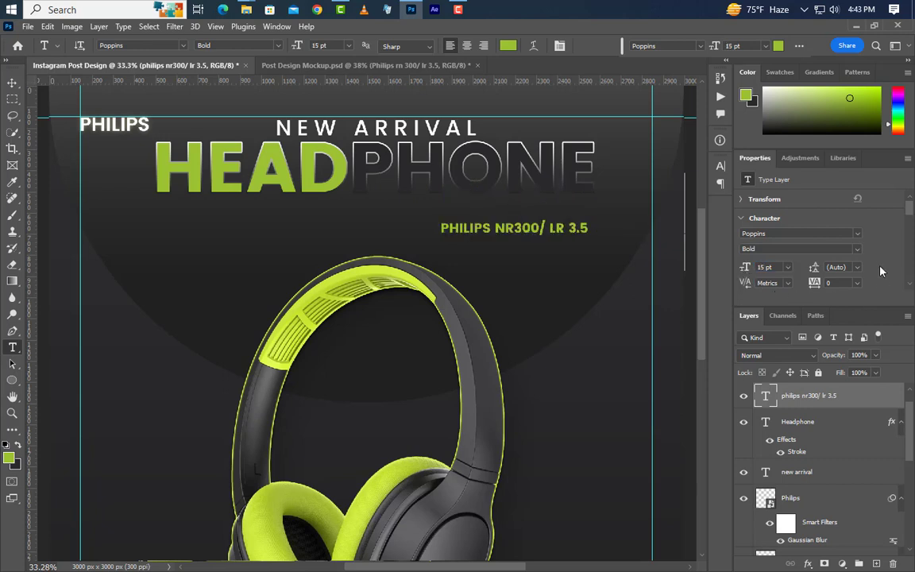
pyautogui.click(858, 249)
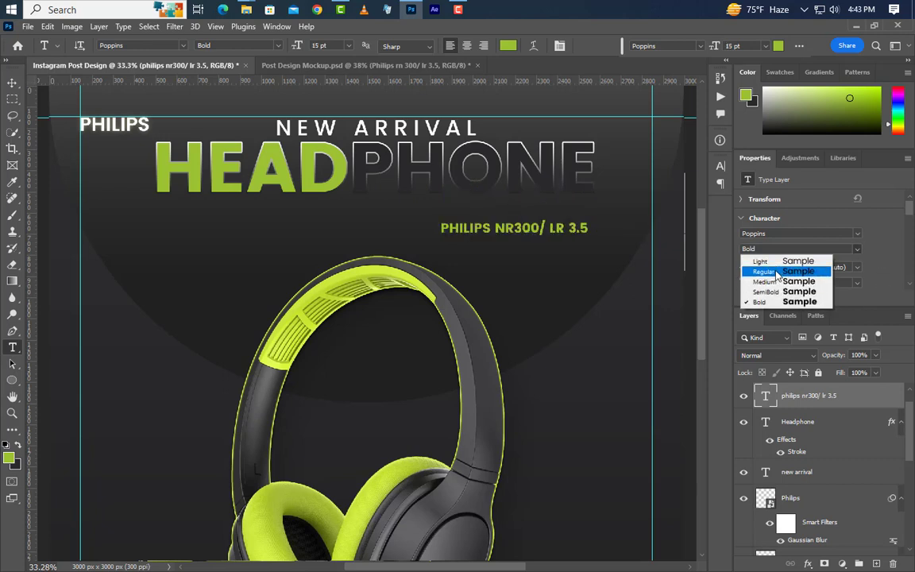
pyautogui.click(776, 273)
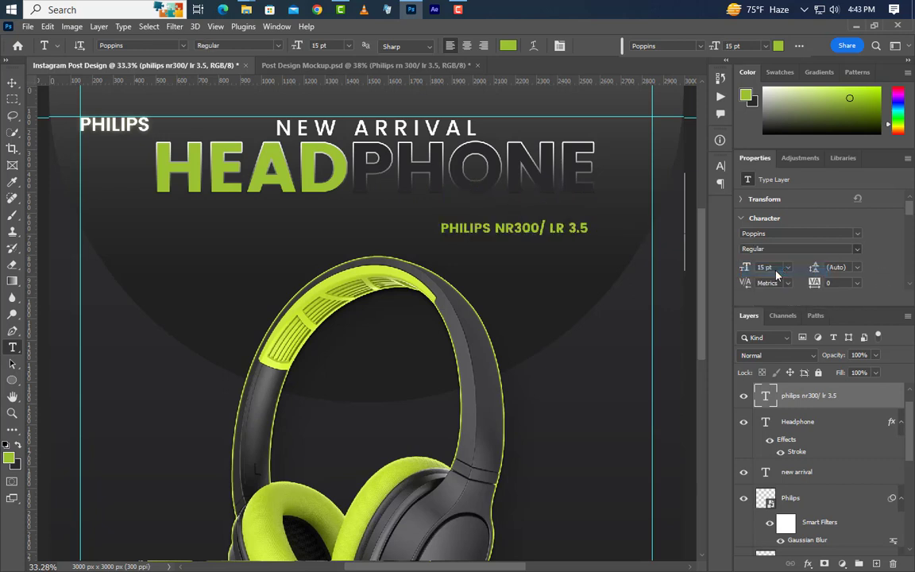
pyautogui.click(721, 167)
pyautogui.click(687, 238)
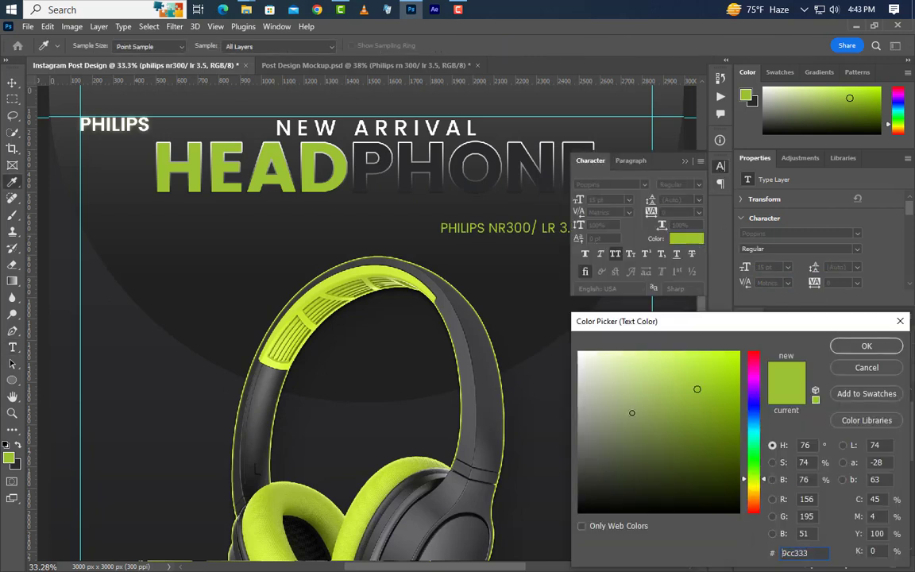
pyautogui.write('ffffff')
pyautogui.click(866, 346)
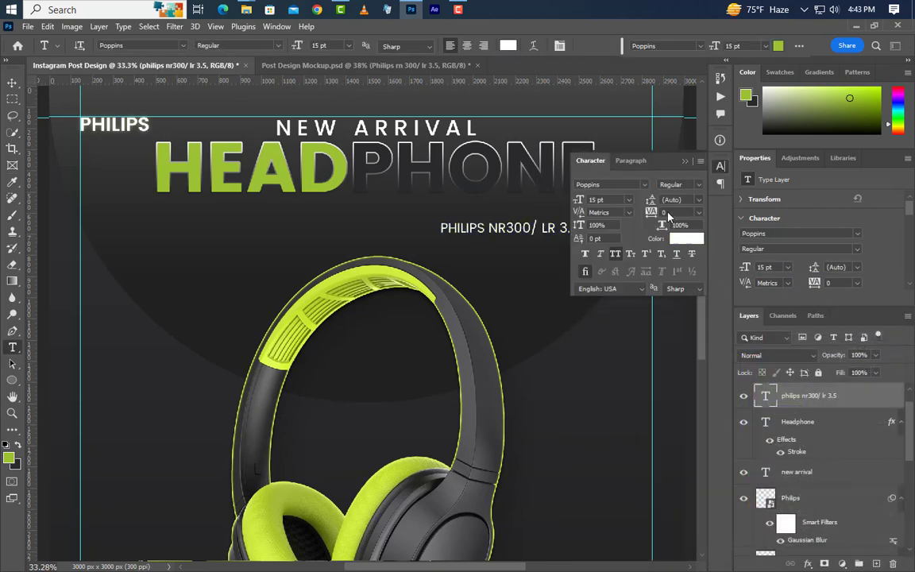
pyautogui.click(684, 163)
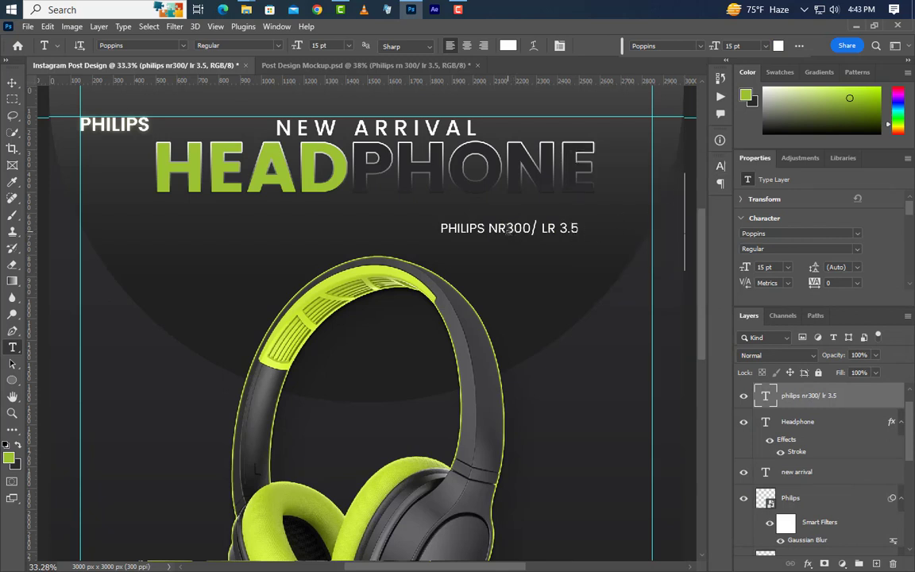
# Insert a space in the model text so it reads "philips nr 300/ lr 3.5".
pyautogui.click(509, 228)
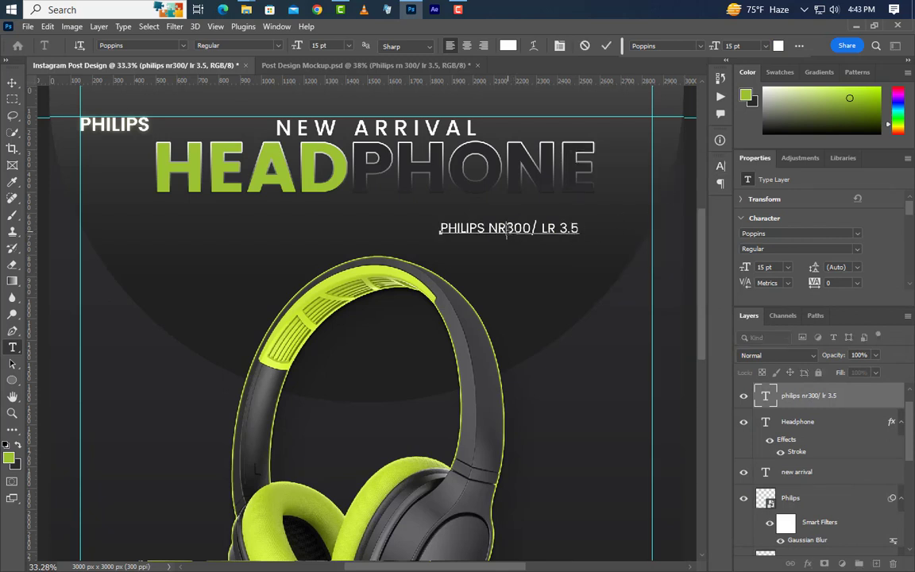
pyautogui.click(606, 45)
pyautogui.press('v')
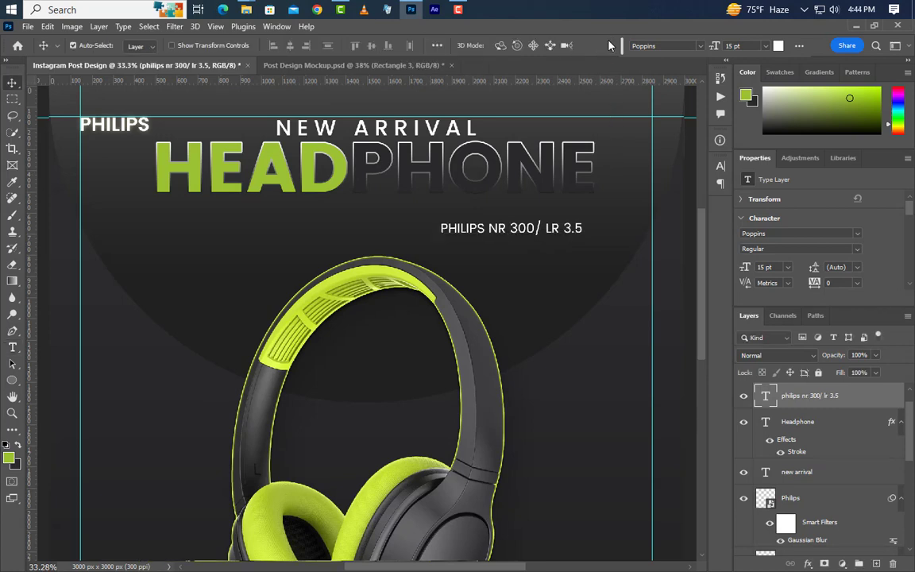
# Draw a green rectangle shape about 784 by 142 px over the model text below PHONE.
pyautogui.click(13, 381)
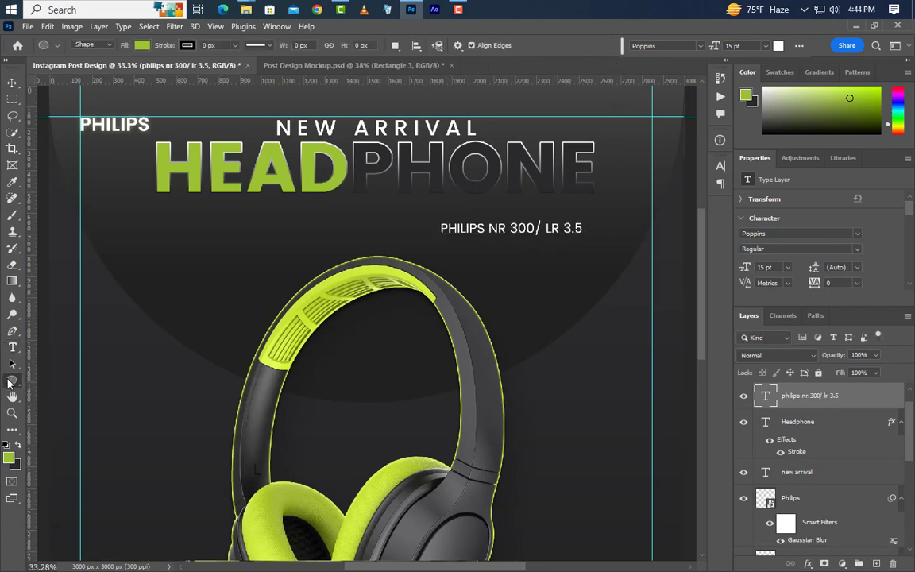
pyautogui.rightClick(12, 382)
pyautogui.click(56, 390)
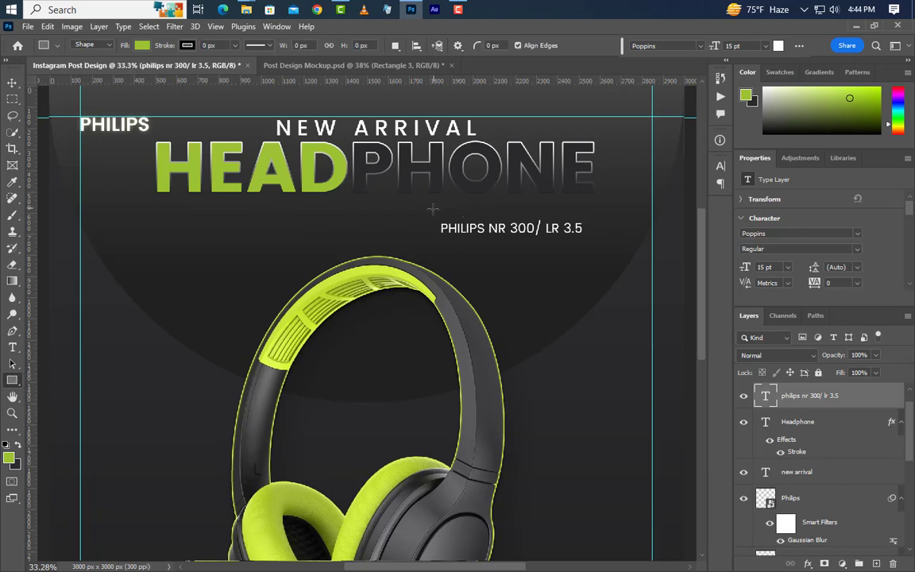
pyautogui.moveTo(430, 210); pyautogui.dragTo(598, 240)
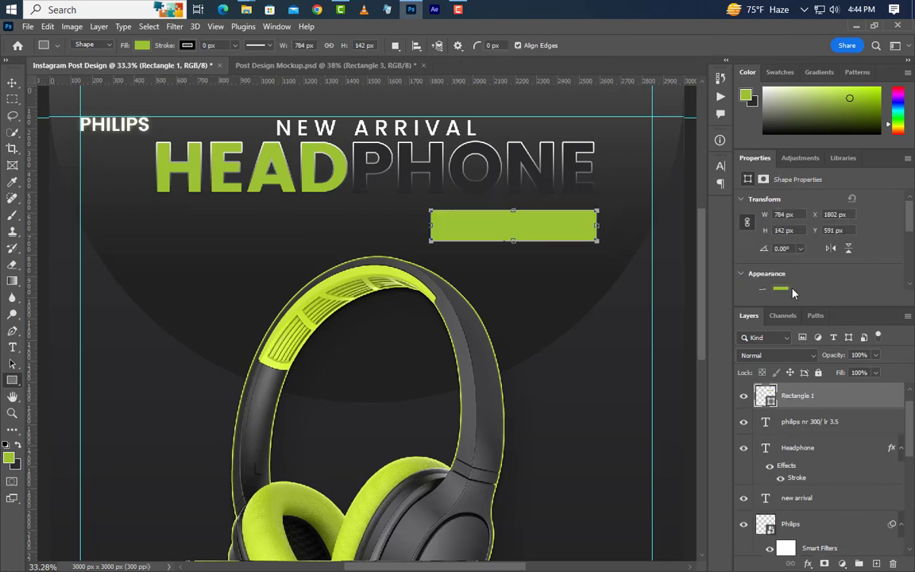
# Resize the rectangle to 840 px wide by 140 px high with unlinked proportions and round all its corners to 70 px.
pyautogui.click(764, 214)
pyautogui.write('84')
pyautogui.press('Return')
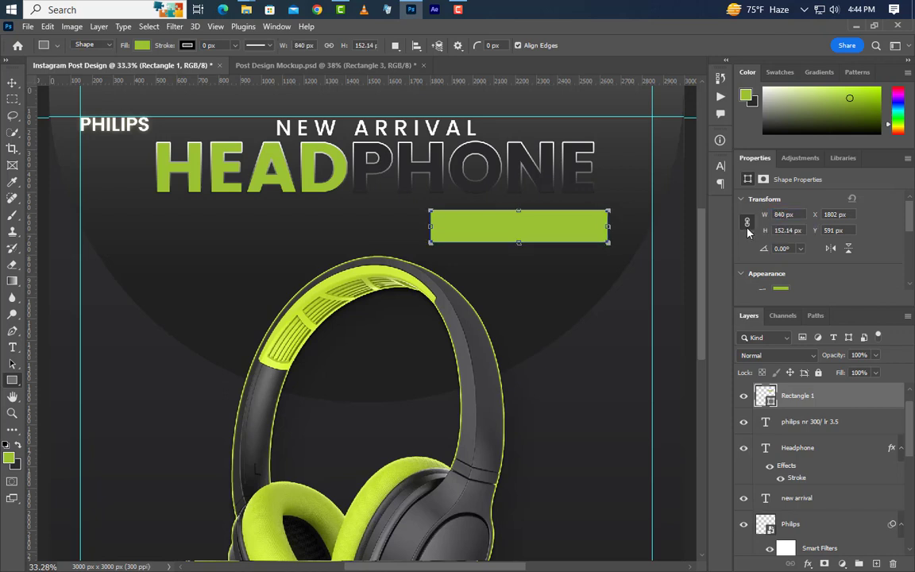
pyautogui.click(747, 225)
pyautogui.click(790, 230)
pyautogui.write('14')
pyautogui.press('Return')
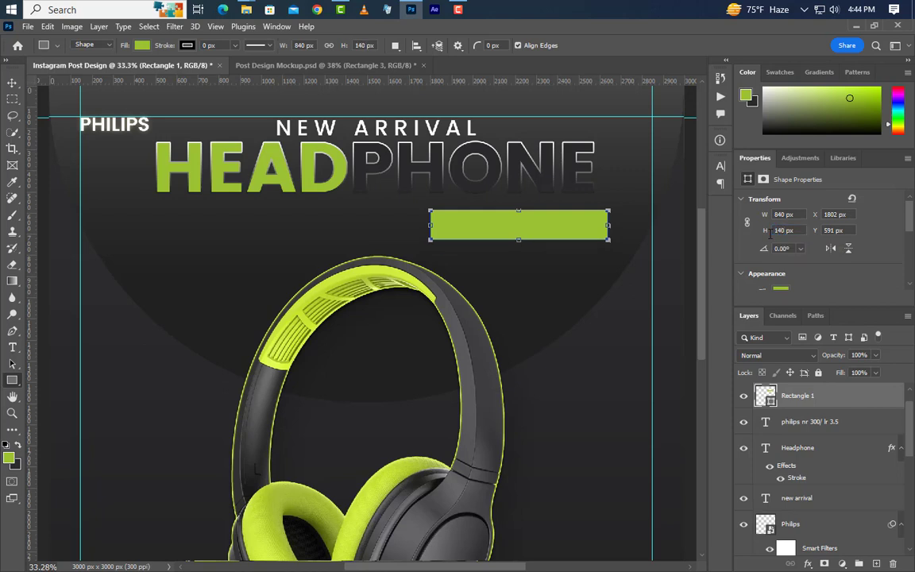
pyautogui.scroll(-5, 810, 251)
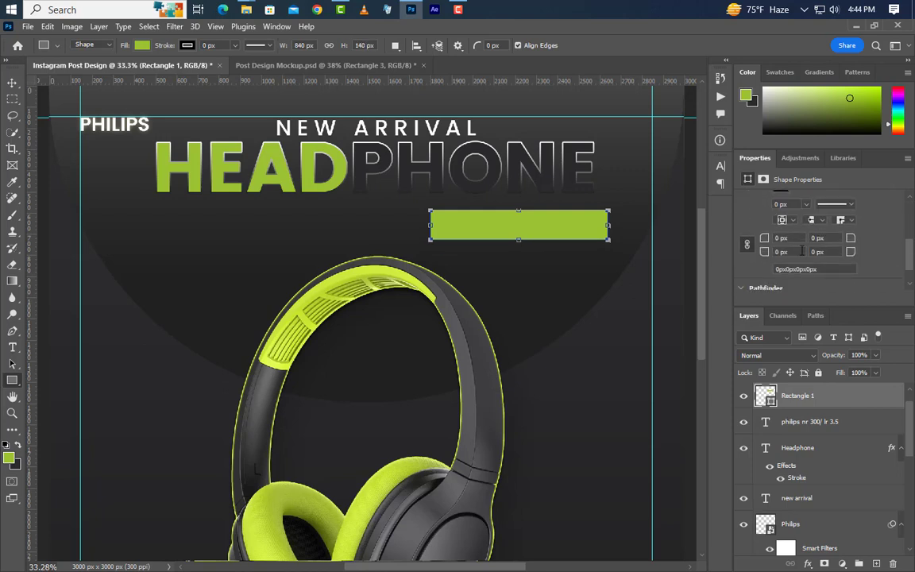
pyautogui.moveTo(761, 243); pyautogui.dragTo(913, 244)
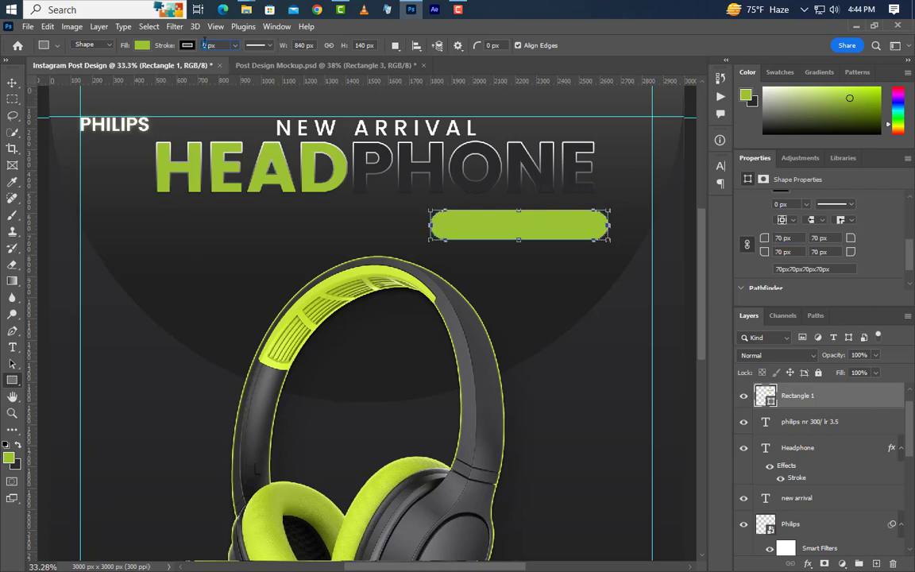
# Give the rounded rectangle a 3 px stroke and remove its fill.
pyautogui.write('3')
pyautogui.press('Return')
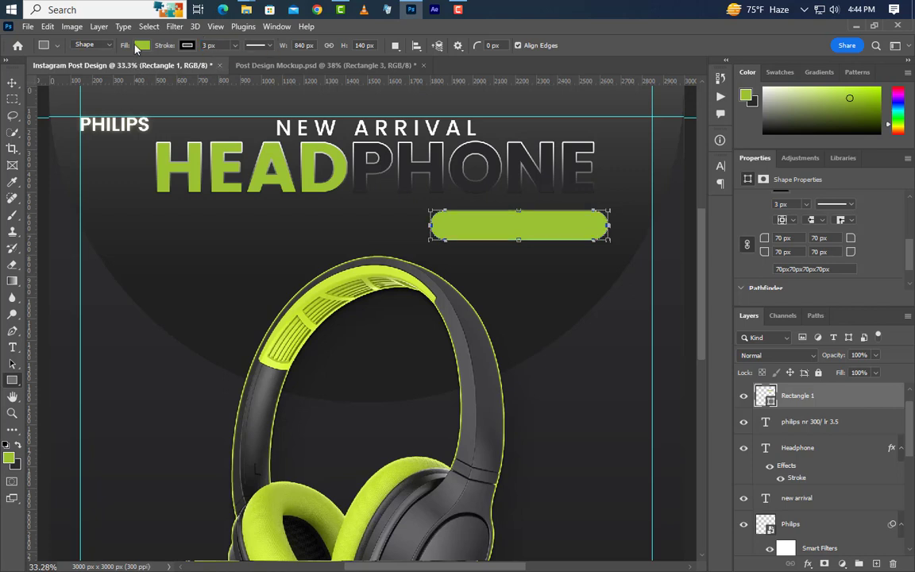
pyautogui.click(141, 47)
pyautogui.click(68, 71)
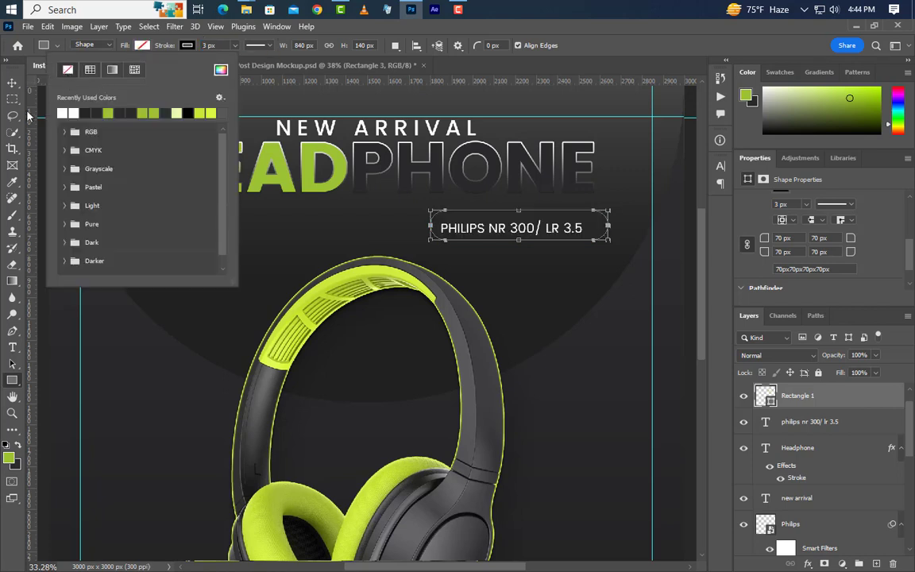
pyautogui.click(11, 83)
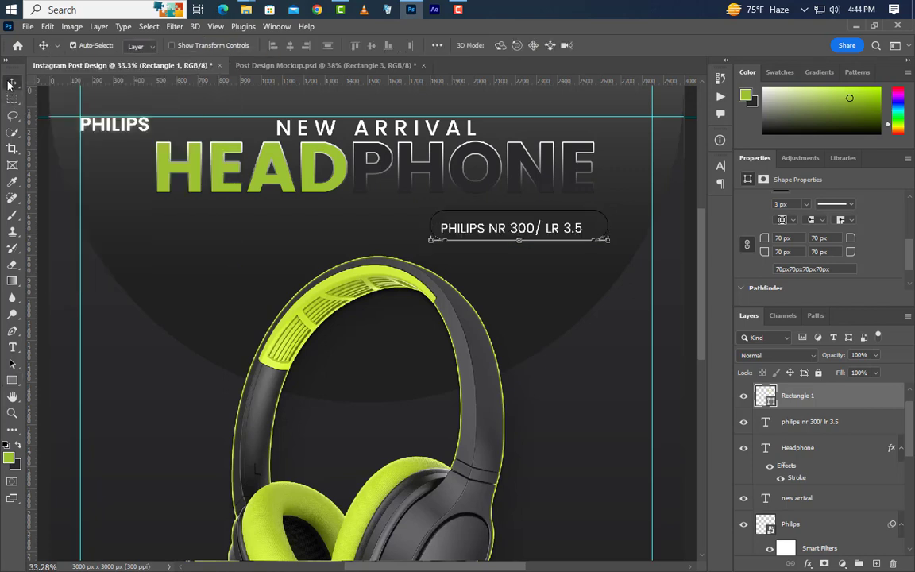
# Add a Gradient Overlay layer style to the rounded rectangle, with color stops 3e3d3d and 595959.
pyautogui.rightClick(865, 402)
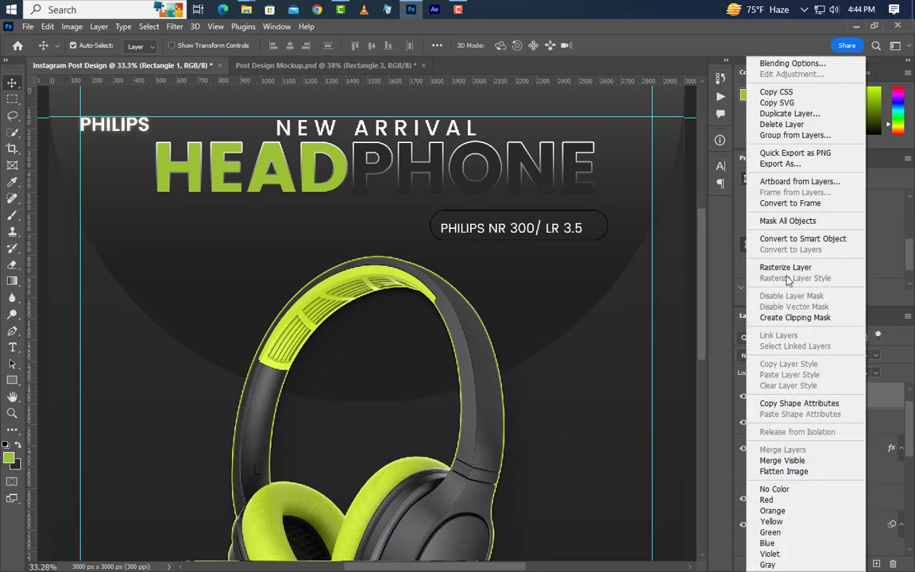
pyautogui.click(784, 64)
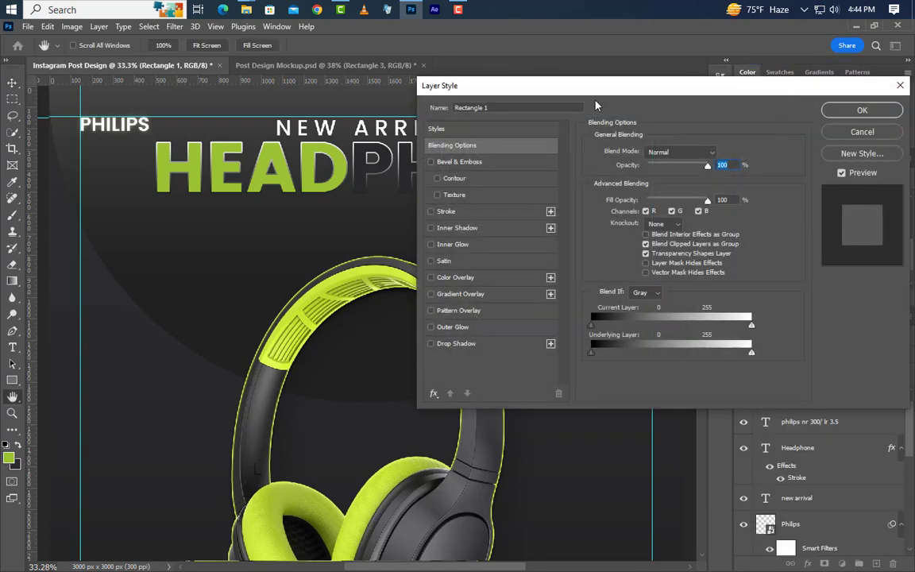
pyautogui.moveTo(546, 79); pyautogui.dragTo(741, 92)
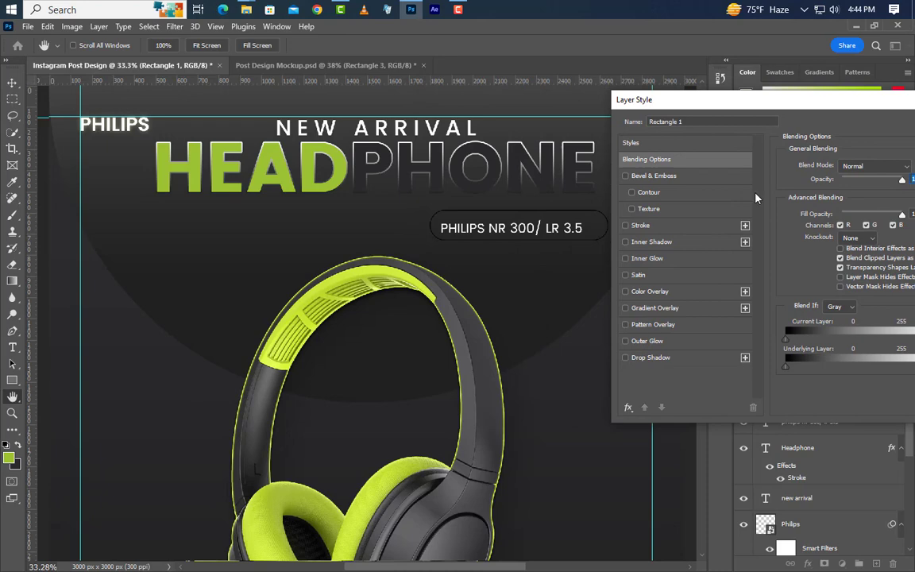
pyautogui.click(688, 308)
pyautogui.click(876, 200)
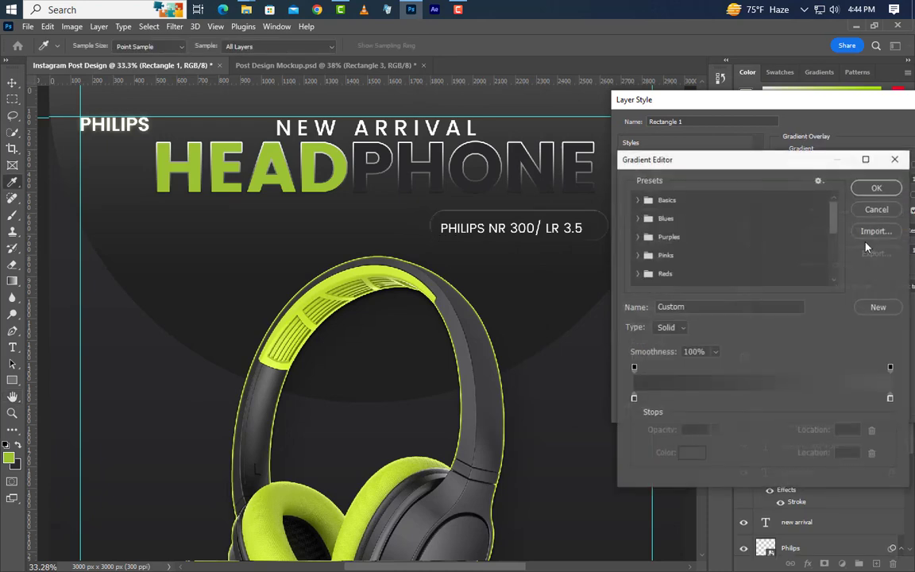
pyautogui.click(634, 398)
pyautogui.doubleClick(633, 398)
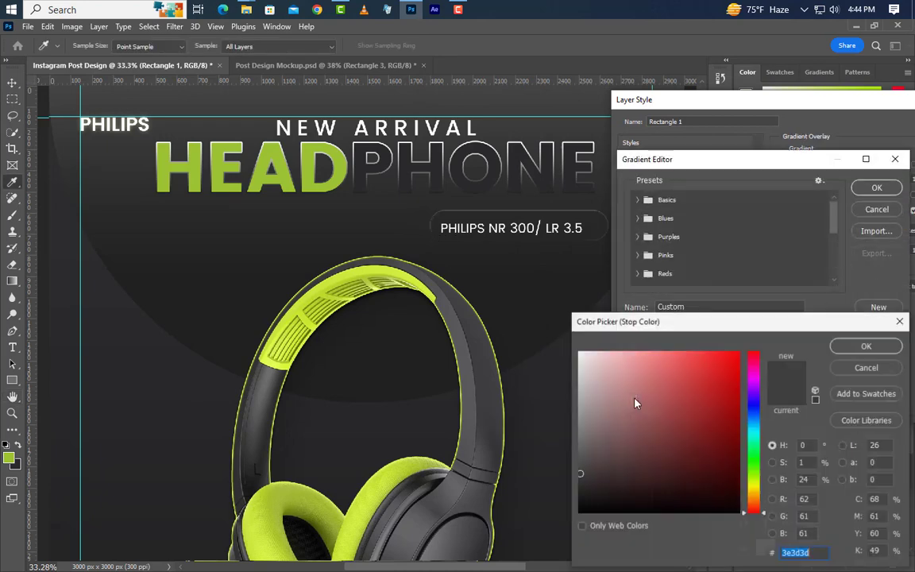
pyautogui.click(867, 346)
pyautogui.doubleClick(890, 398)
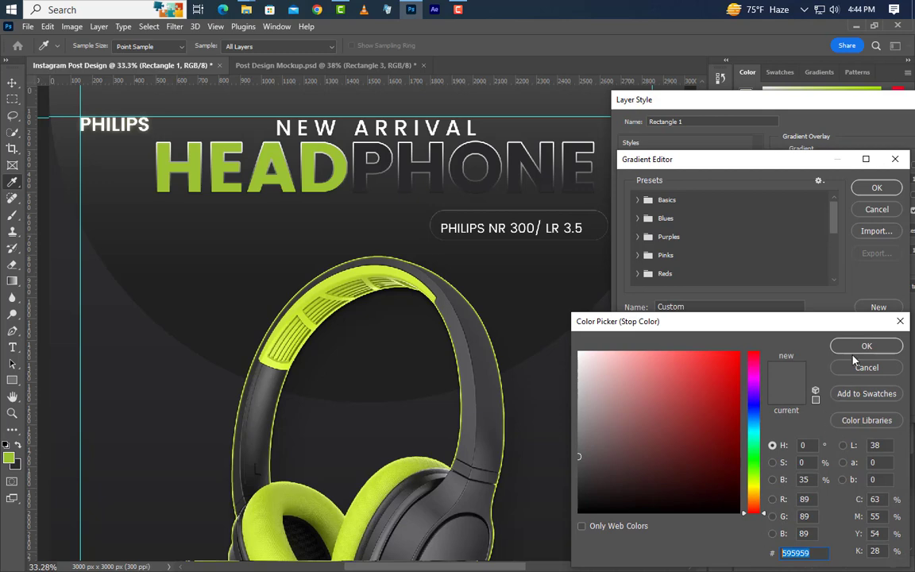
pyautogui.press('Return')
pyautogui.click(872, 192)
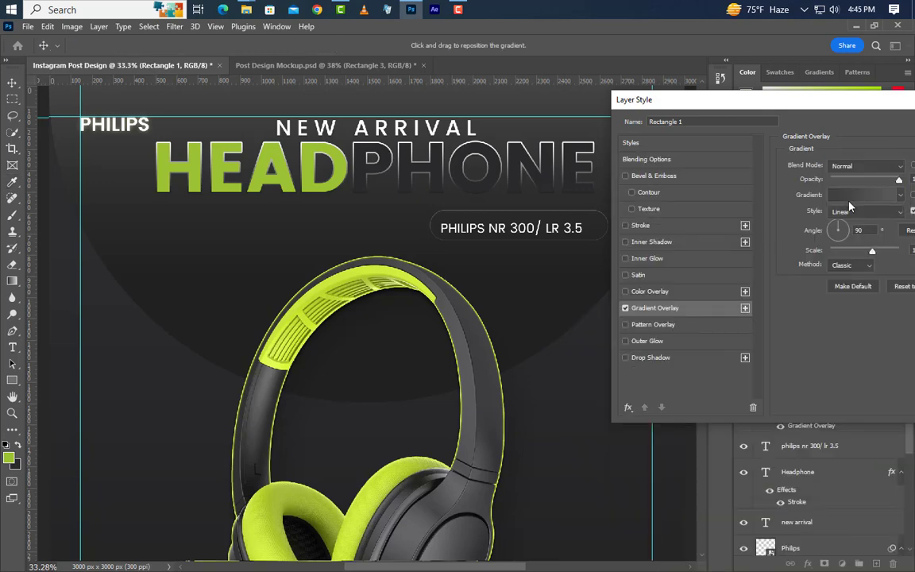
# Use the linear overlay at 90° and 100% scale, and apply the rectangle's layer style.
pyautogui.moveTo(866, 101); pyautogui.dragTo(834, 106)
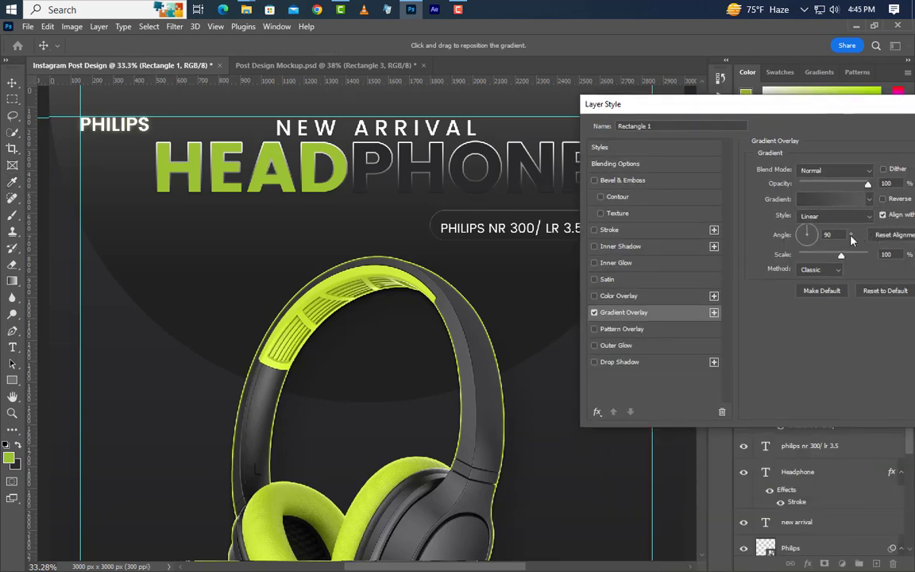
pyautogui.press('Tab')
pyautogui.moveTo(842, 110); pyautogui.dragTo(683, 236)
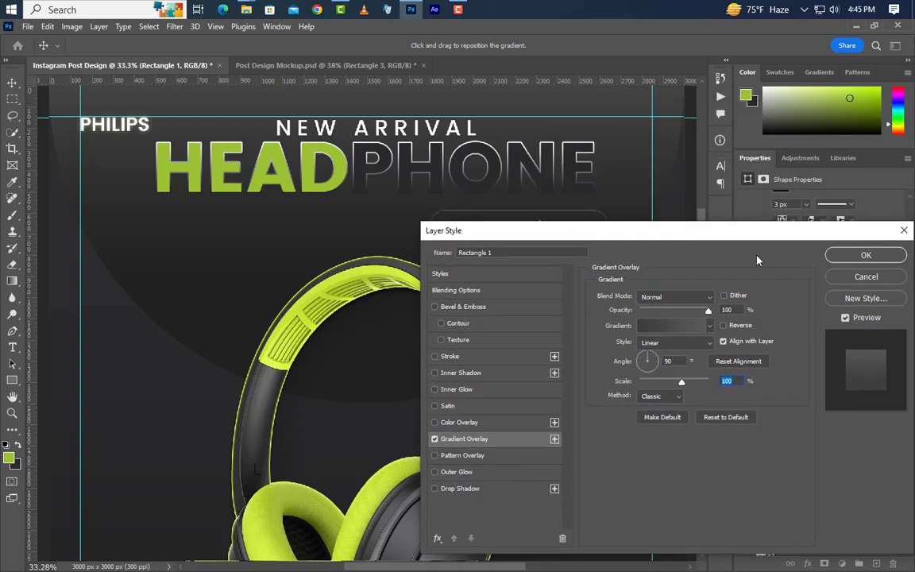
pyautogui.click(840, 258)
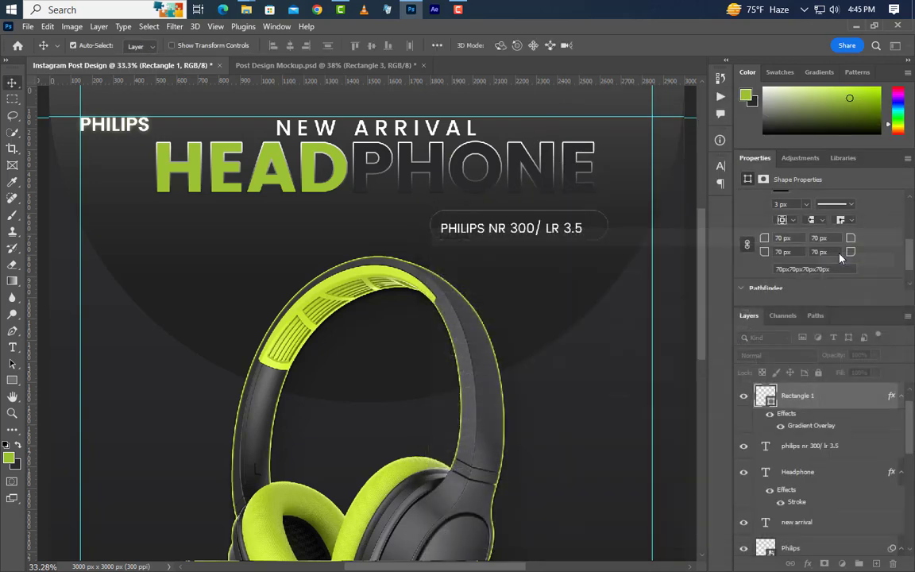
# Center the model text horizontally and vertically inside the rounded rectangle using the shape's outline as selection, then deselect.
pyautogui.keyDown('ctrl'); pyautogui.click(771, 403); pyautogui.keyUp('ctrl')
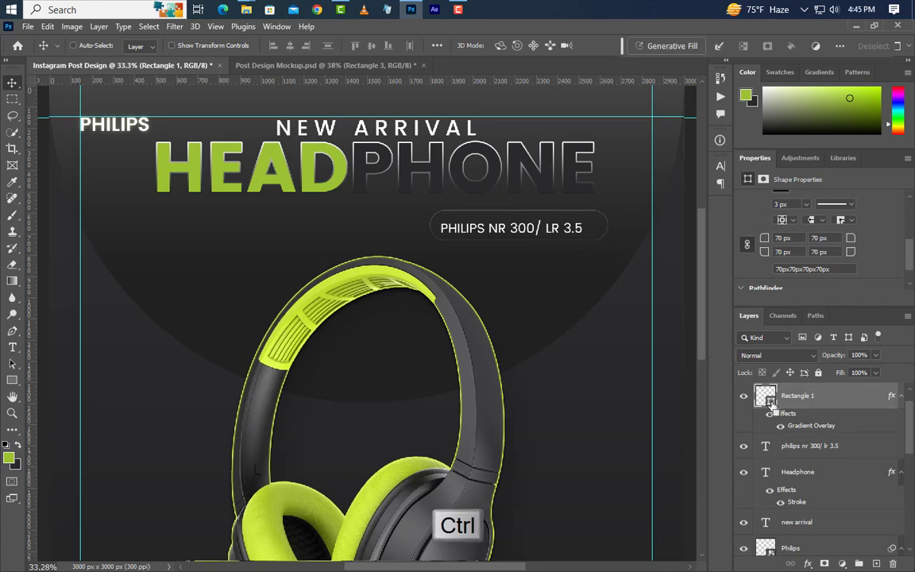
pyautogui.keyDown('ctrl'); pyautogui.click(770, 404); pyautogui.keyUp('ctrl')
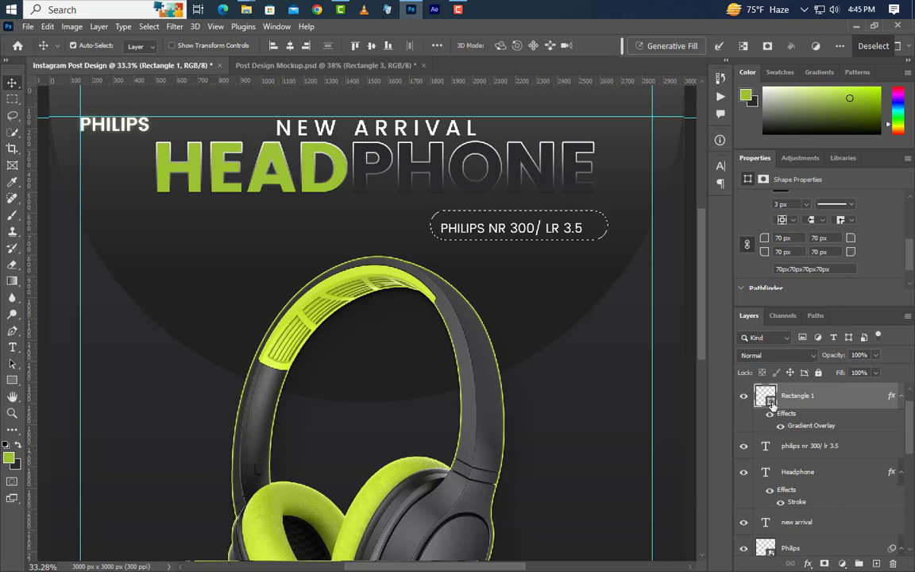
pyautogui.click(806, 446)
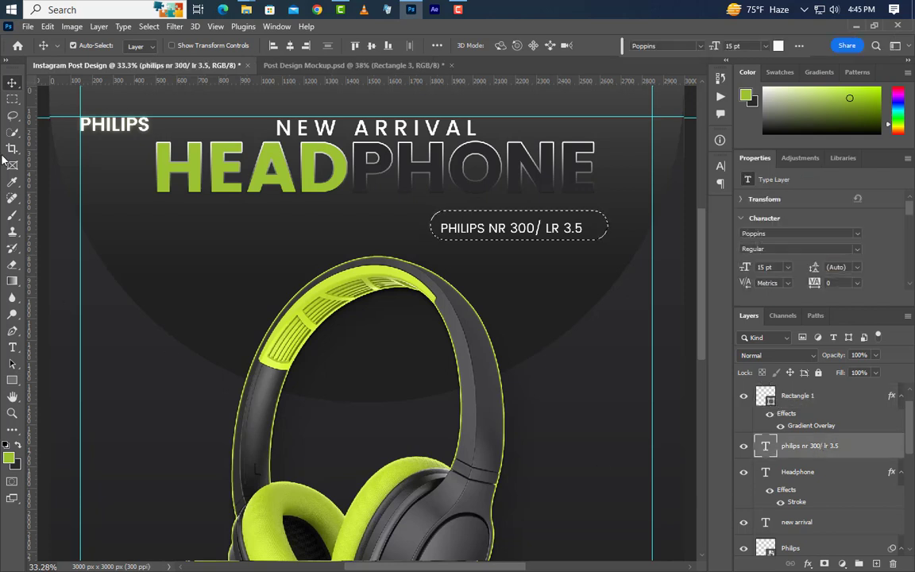
pyautogui.click(372, 45)
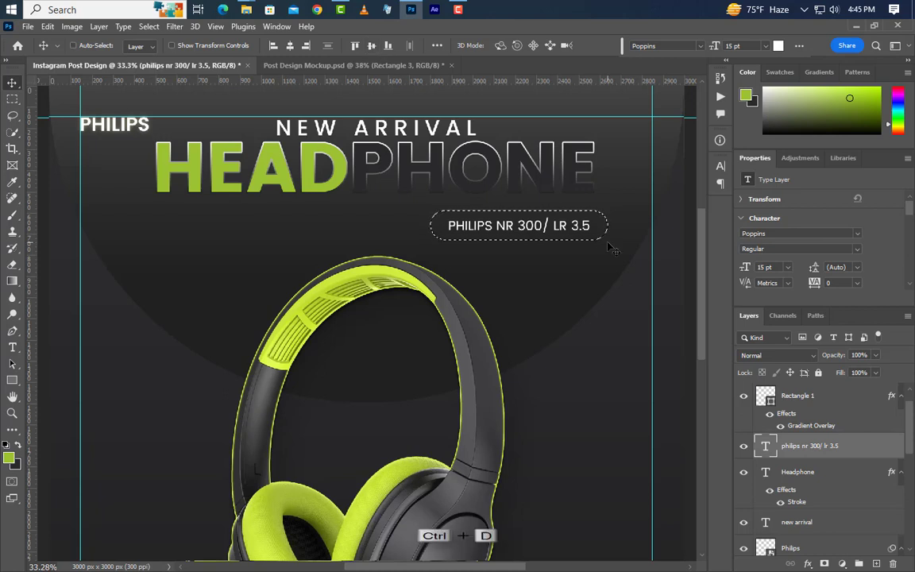
pyautogui.hotkey('ctrl', 'd')
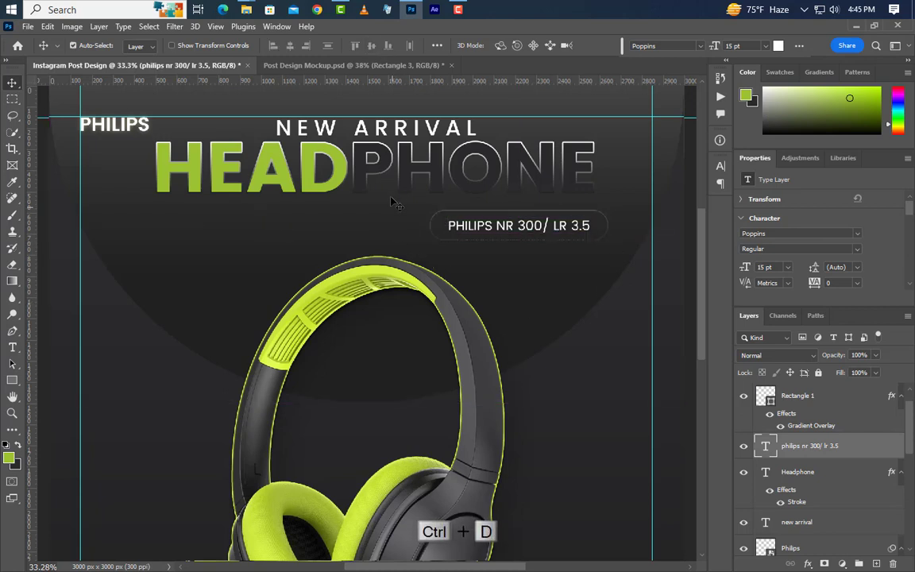
# Center the NEW ARRIVAL and HEADPHONE headings together horizontally on the canvas, deselect, and nudge both down 10 px.
pyautogui.keyDown('ctrl'); pyautogui.click(408, 184); pyautogui.keyUp('ctrl')
pyautogui.hotkey('ctrl', 'a')
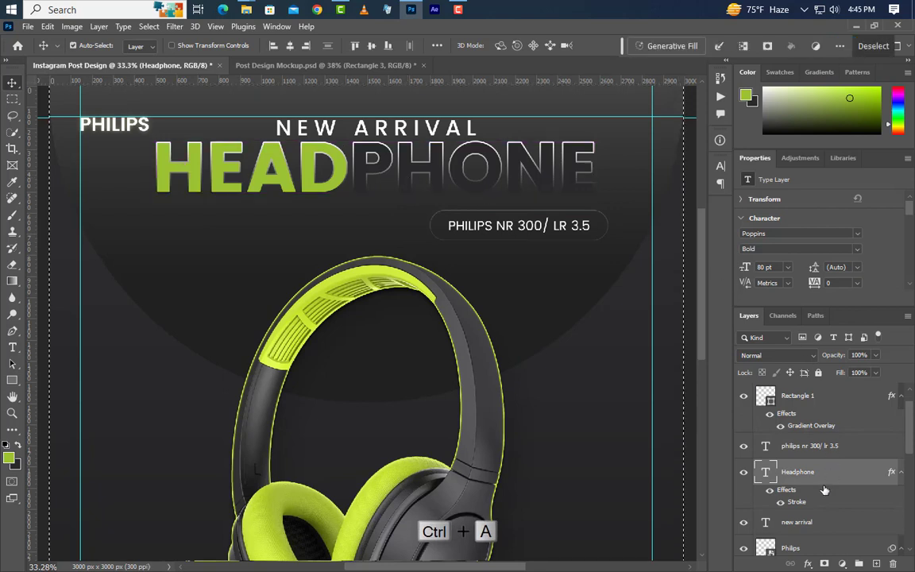
pyautogui.keyDown('ctrl'); pyautogui.click(817, 525); pyautogui.keyUp('ctrl')
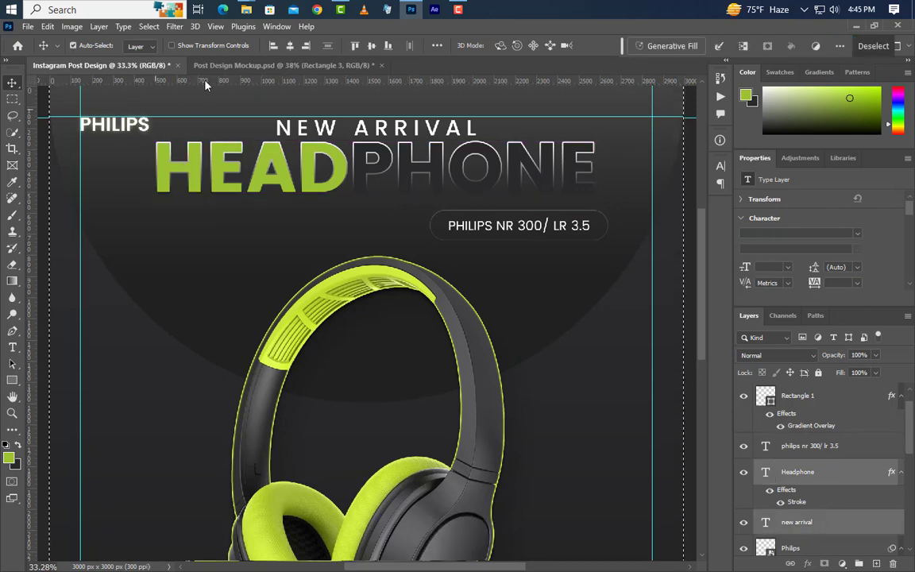
pyautogui.click(290, 45)
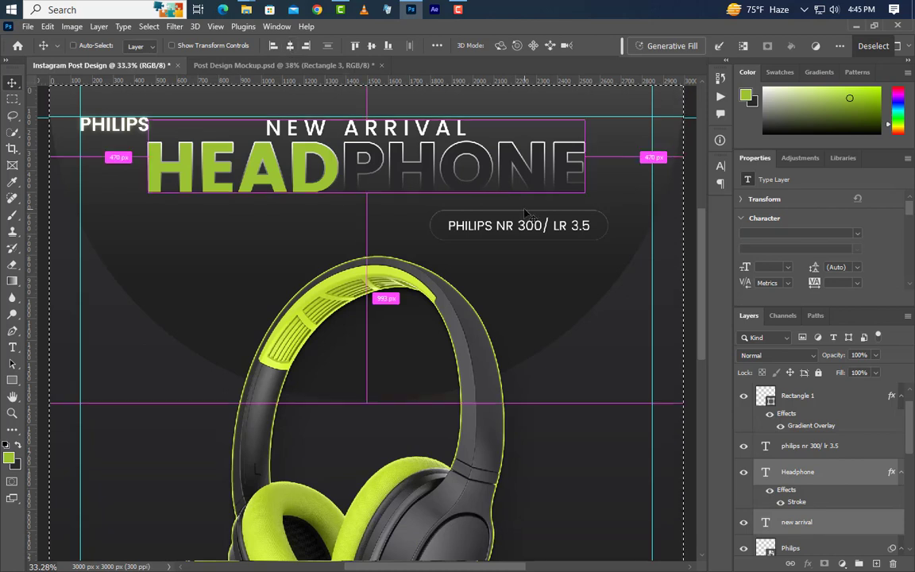
pyautogui.hotkey('ctrl', 'd')
pyautogui.hotkey('shift', 'Down')
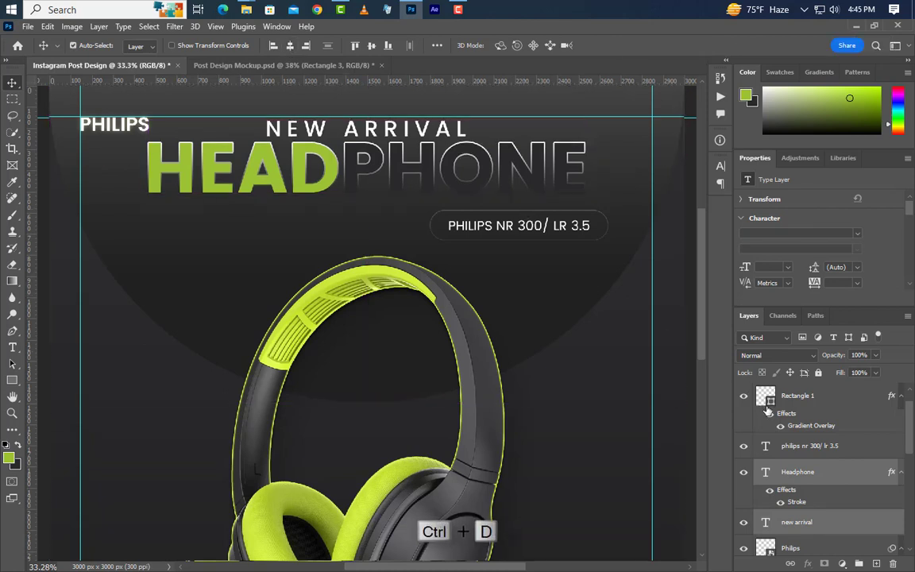
# Move only the HEADPHONE heading further down to widen the gap below NEW ARRIVAL.
pyautogui.click(801, 480)
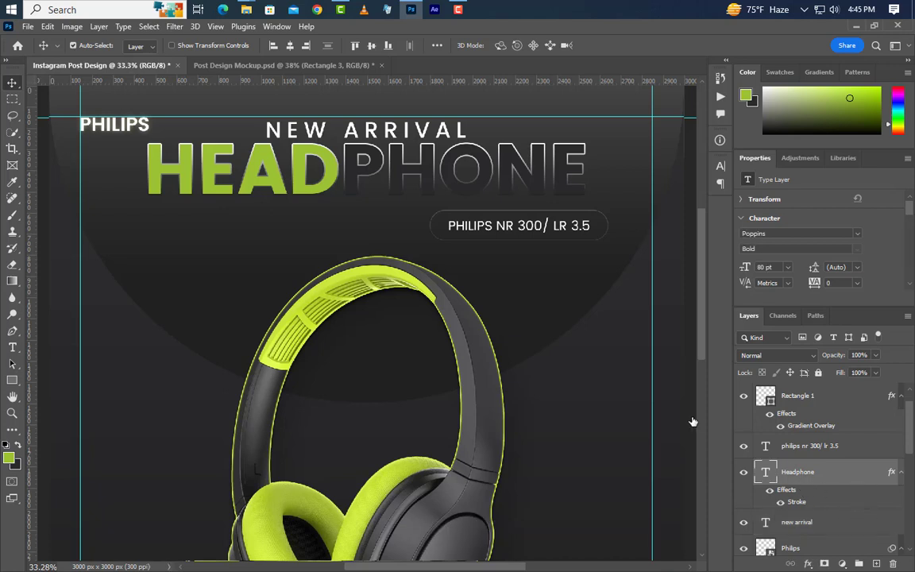
pyautogui.hotkey('shift', 'Down')
pyautogui.hotkey('shift', 'Down')
pyautogui.hotkey('shift', 'Down')
pyautogui.hotkey('shift', 'Down')
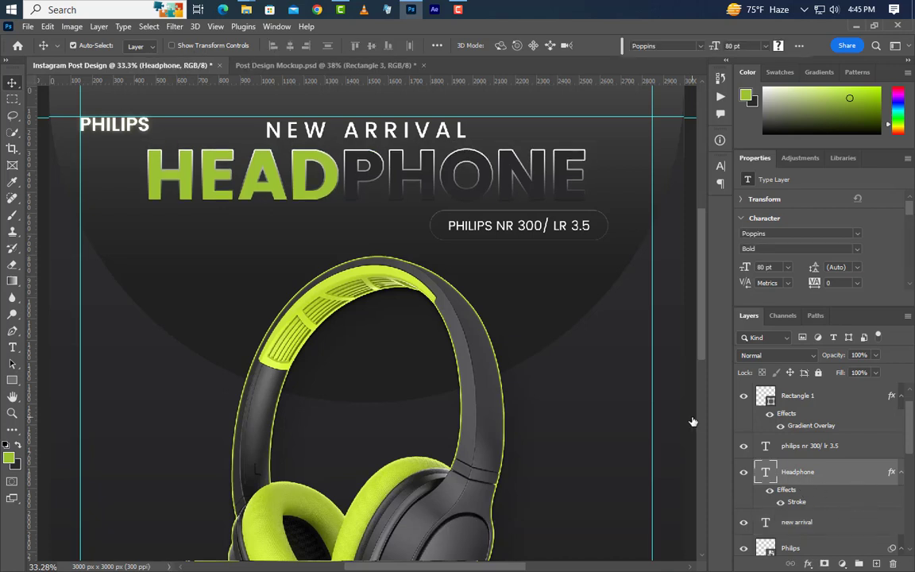
# Group the model text layer with its rounded rectangle.
pyautogui.click(810, 446)
pyautogui.keyDown('shift'); pyautogui.click(826, 397); pyautogui.keyUp('shift')
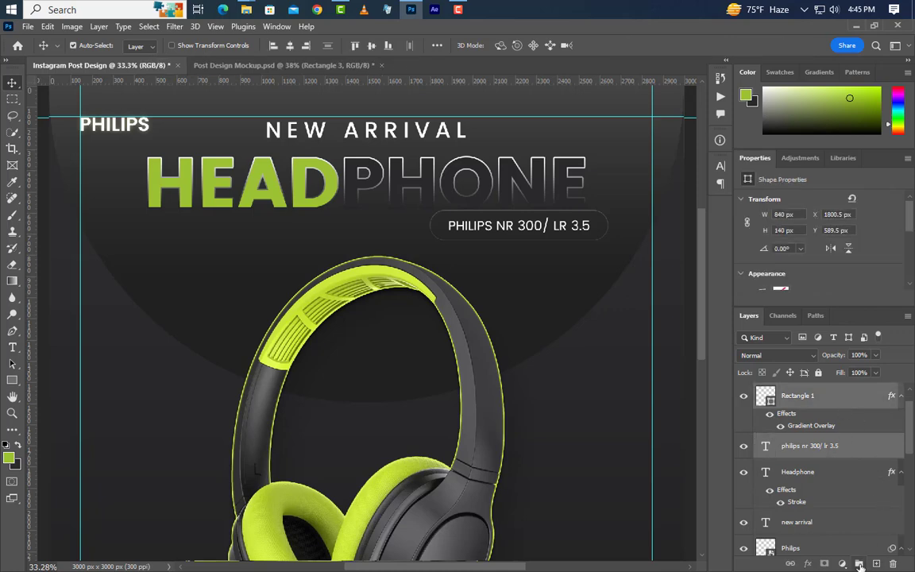
pyautogui.hotkey('ctrl', 'g')
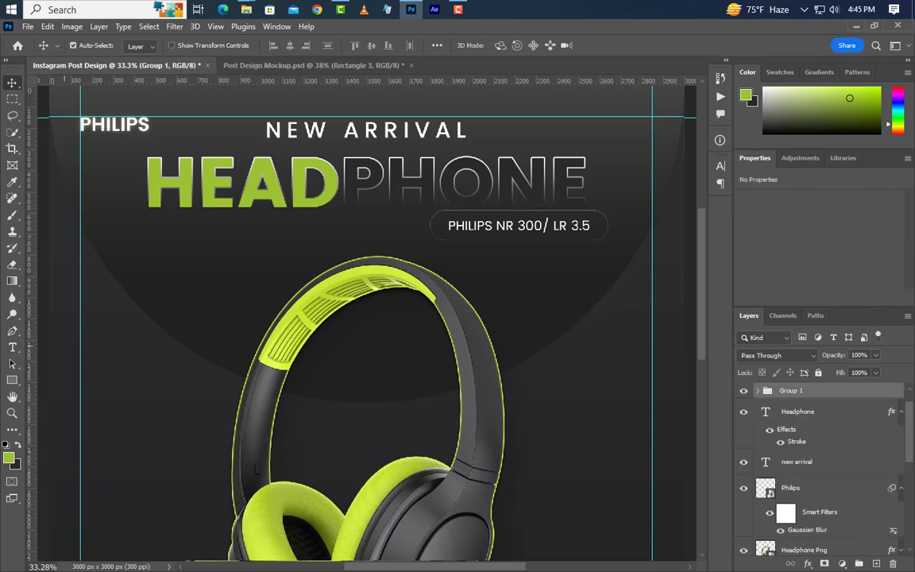
# Move the model label group just below HEADPHONE, with its right edge aligned to the heading's end, and apply the transform.
pyautogui.hotkey('ctrl', 't')
pyautogui.click(48, 26)
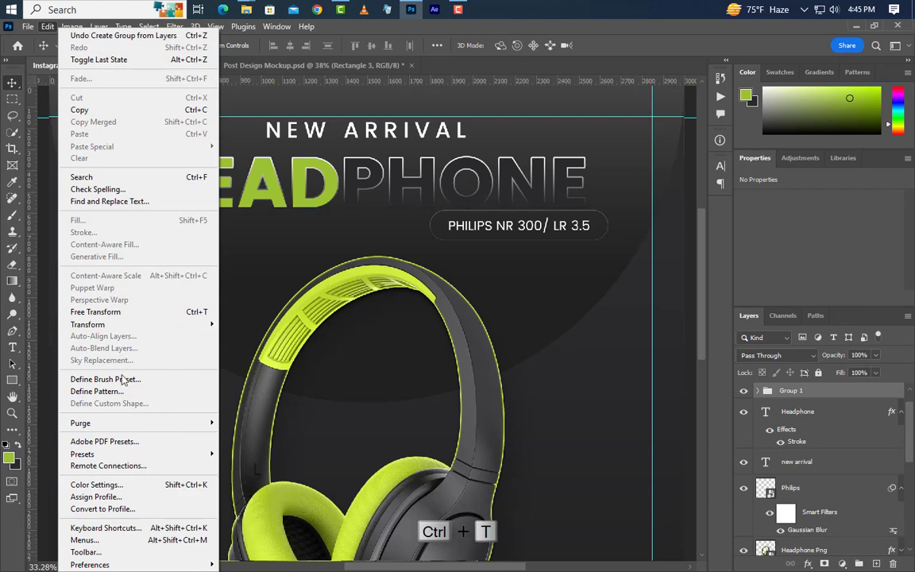
pyautogui.click(126, 313)
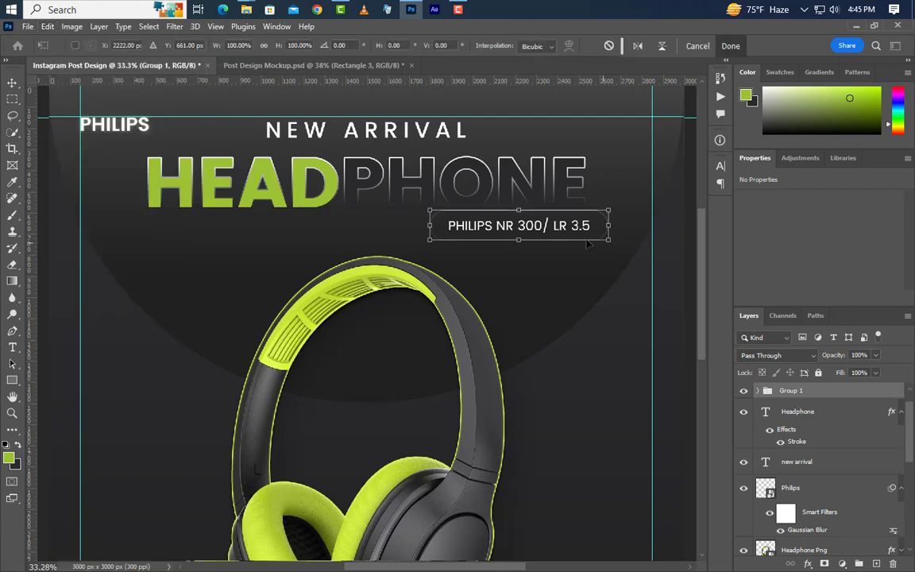
pyautogui.moveTo(572, 237); pyautogui.dragTo(550, 253)
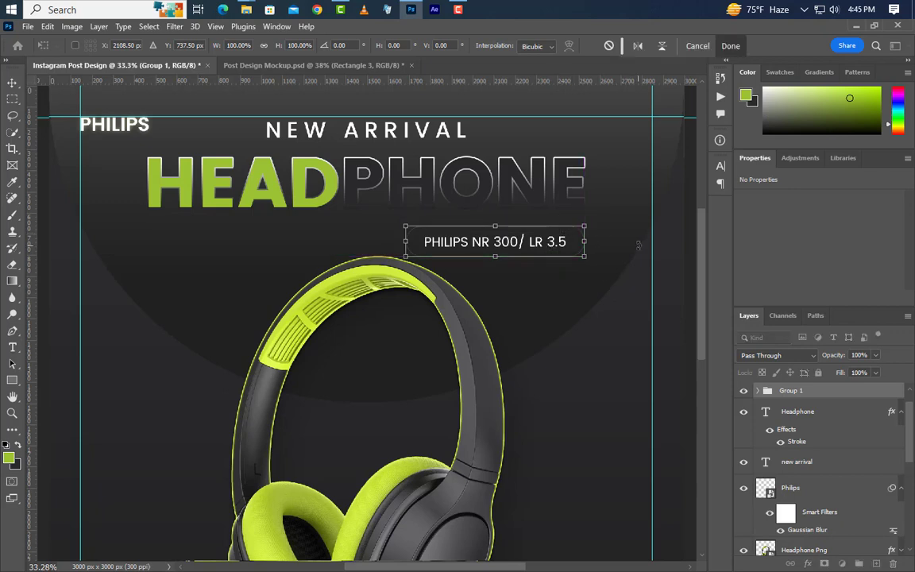
pyautogui.press('Up')
pyautogui.press('Up')
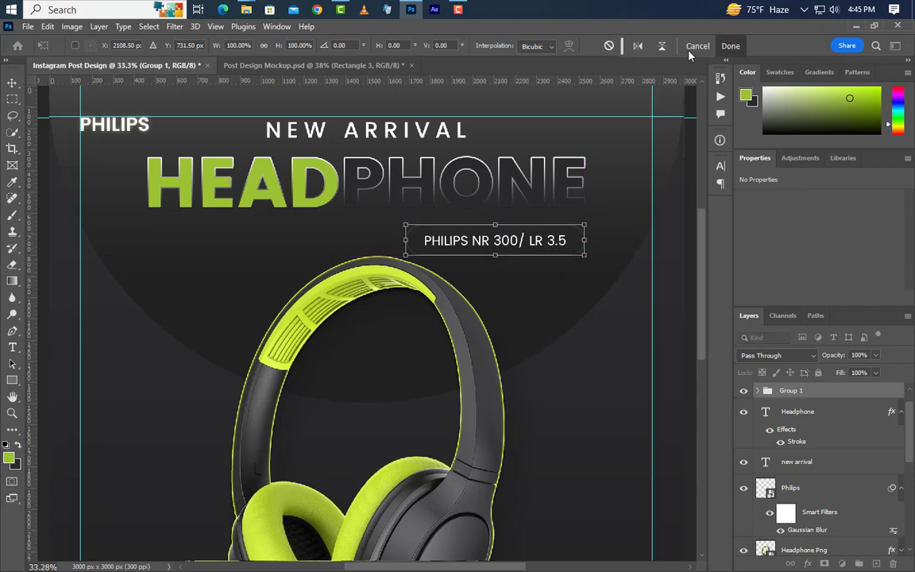
pyautogui.click(727, 46)
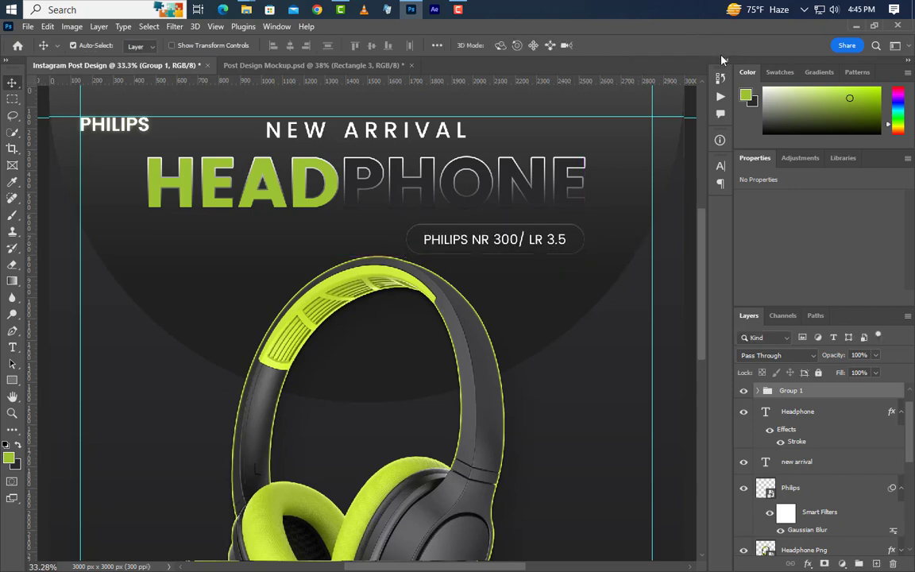
# Add a MUSIC text layer across the upper part of the headphones.
pyautogui.scroll(-2, 390, 345)
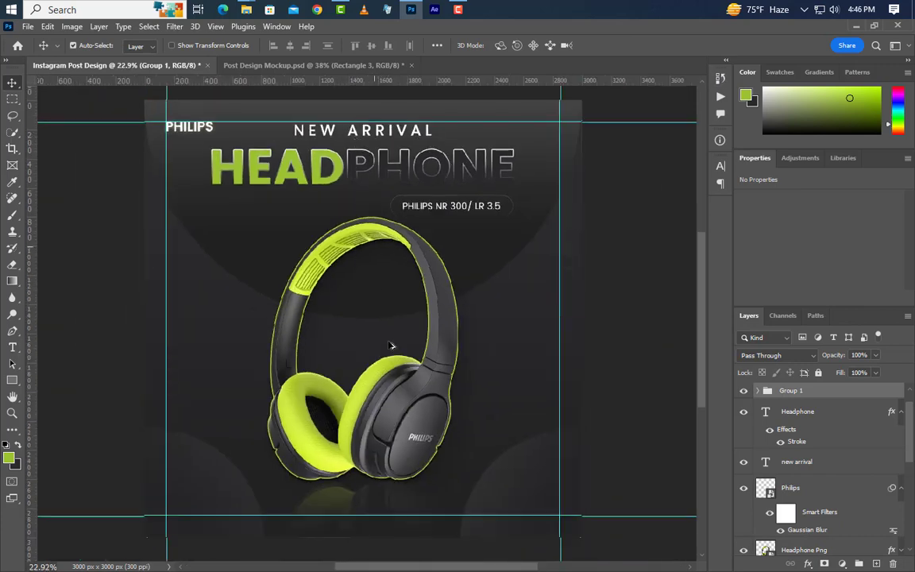
pyautogui.scroll(2, 392, 527)
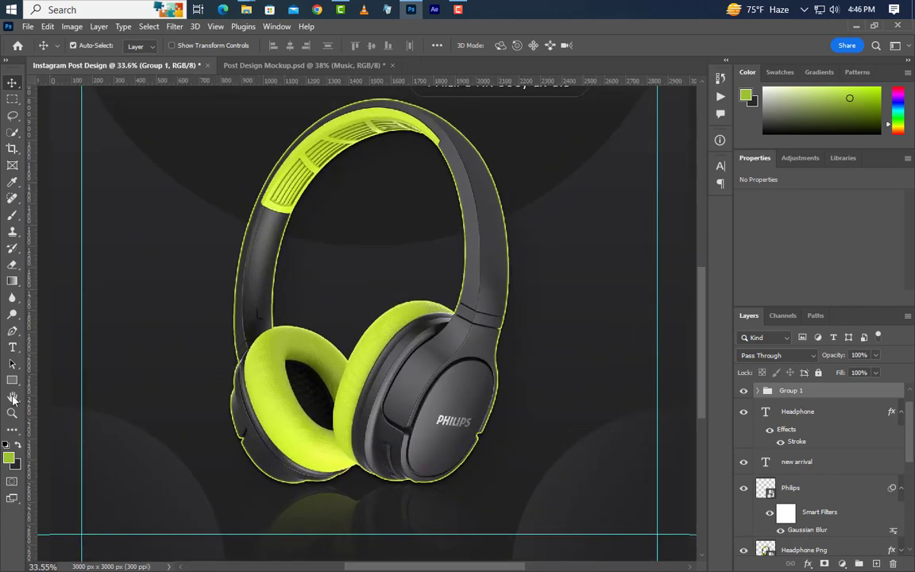
pyautogui.click(14, 347)
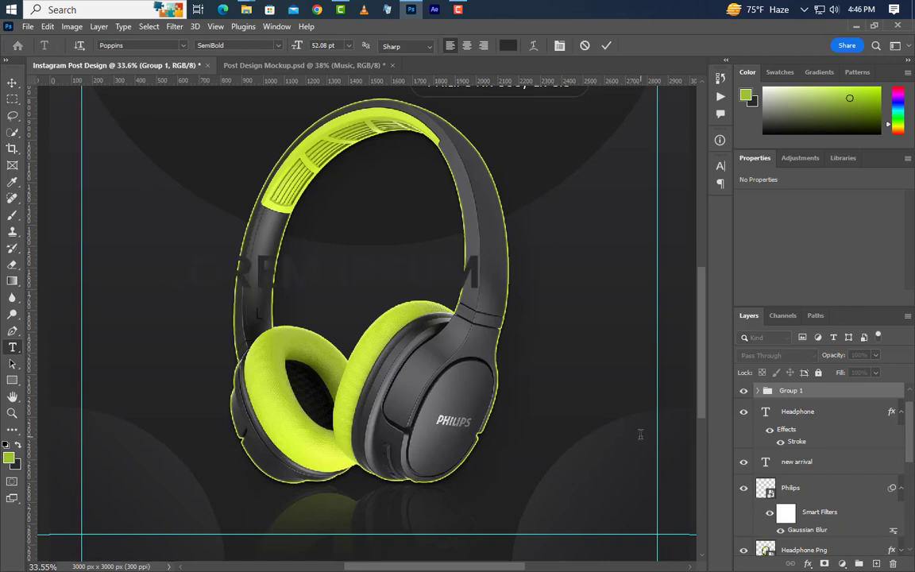
pyautogui.click(167, 286)
pyautogui.write('MUSIC')
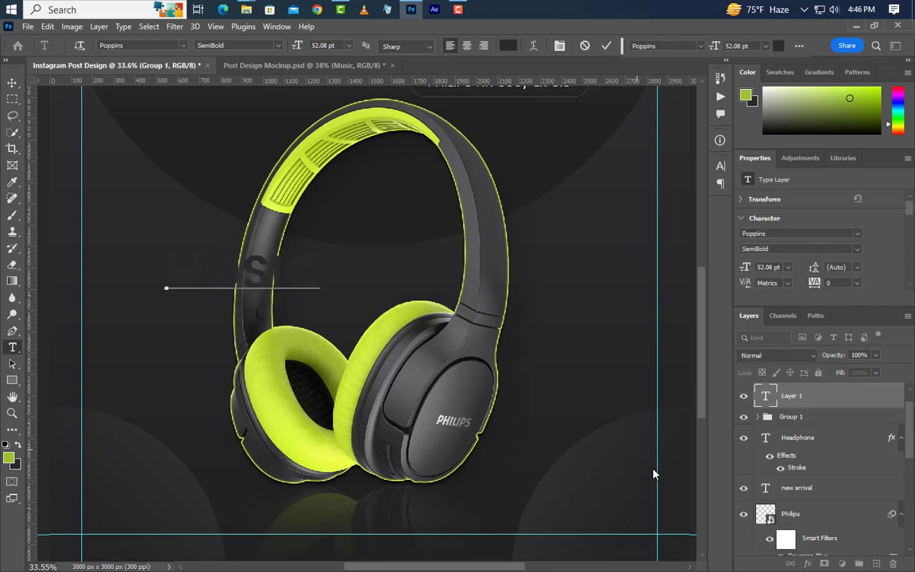
pyautogui.click(606, 45)
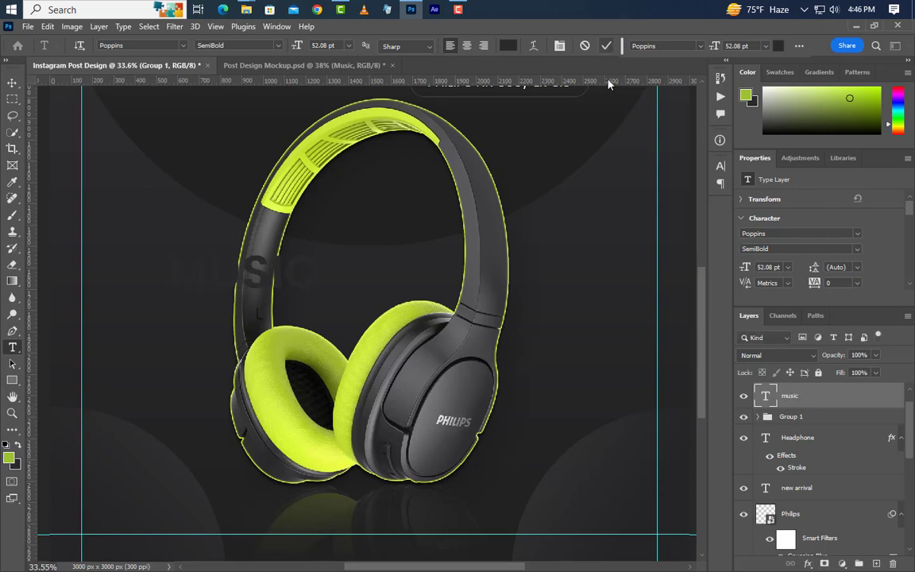
# Set the MUSIC text size to 152 pt, keeping the Poppins SemiBold font.
pyautogui.click(769, 267)
pyautogui.write('152')
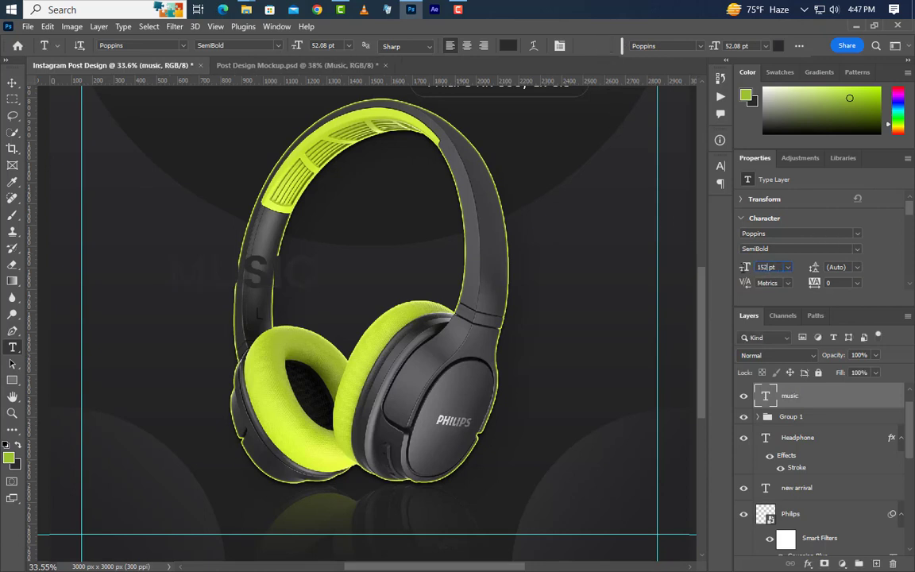
pyautogui.press('Return')
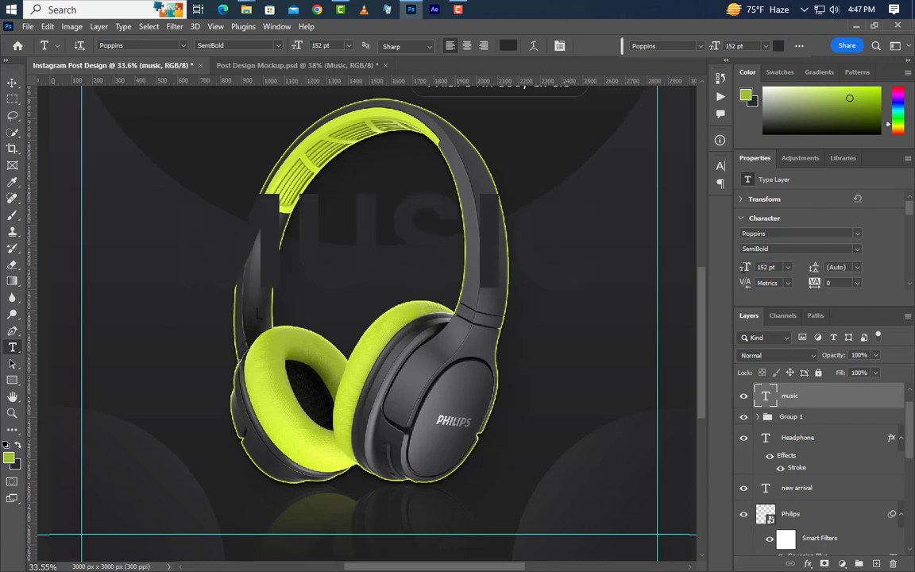
pyautogui.moveTo(774, 250); pyautogui.dragTo(749, 248)
pyautogui.click(772, 236)
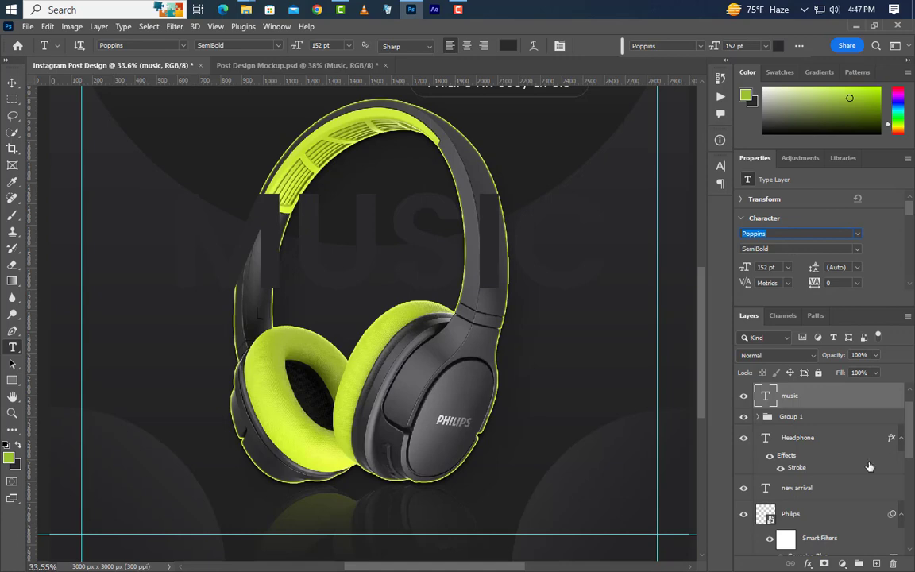
# Add a Stroke layer style to the MUSIC text, 10 px, Outside position, Normal blend mode and Gradient fill type.
pyautogui.rightClick(862, 403)
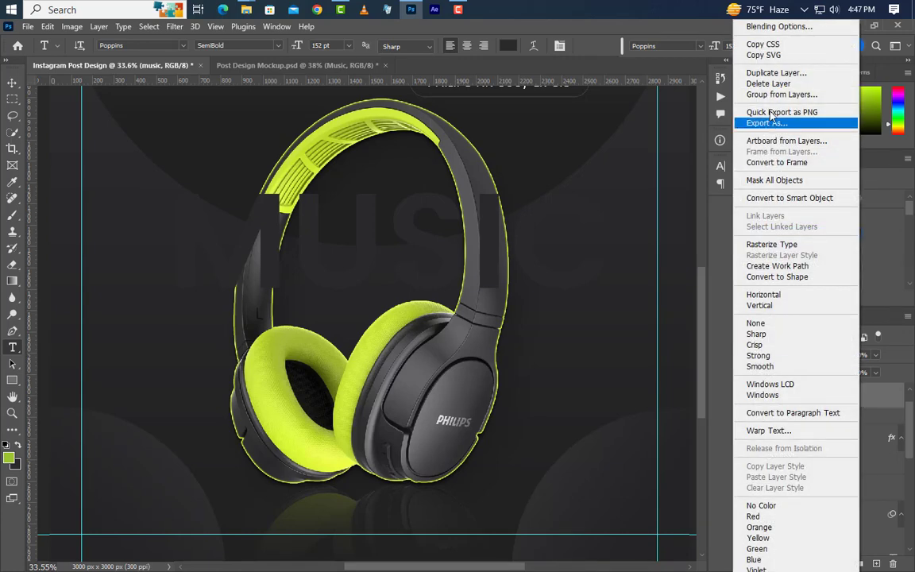
pyautogui.click(785, 27)
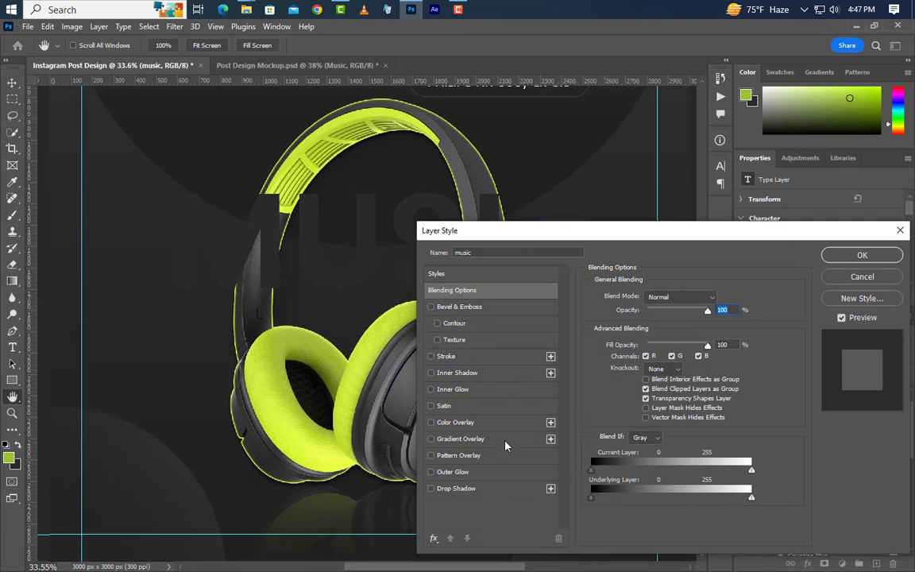
pyautogui.click(481, 361)
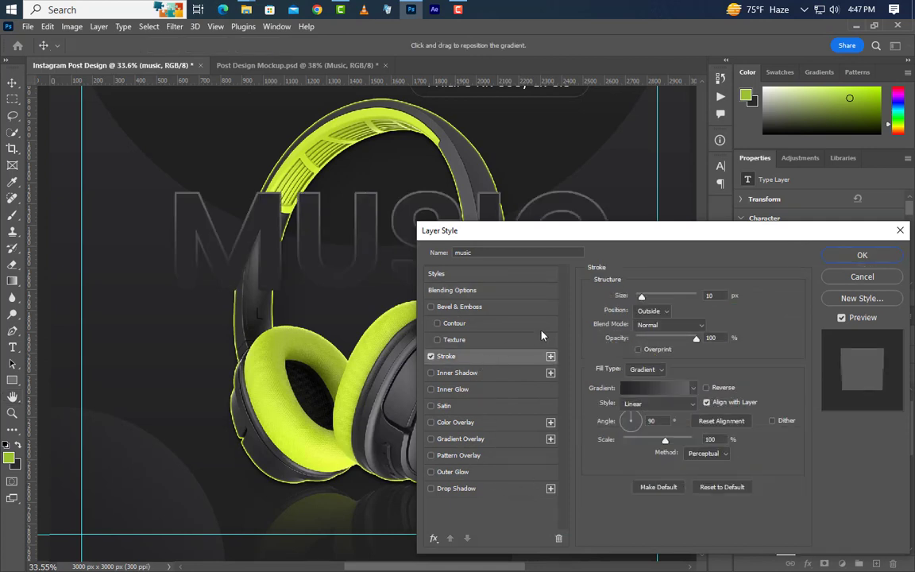
pyautogui.moveTo(723, 295); pyautogui.dragTo(702, 295)
pyautogui.click(663, 311)
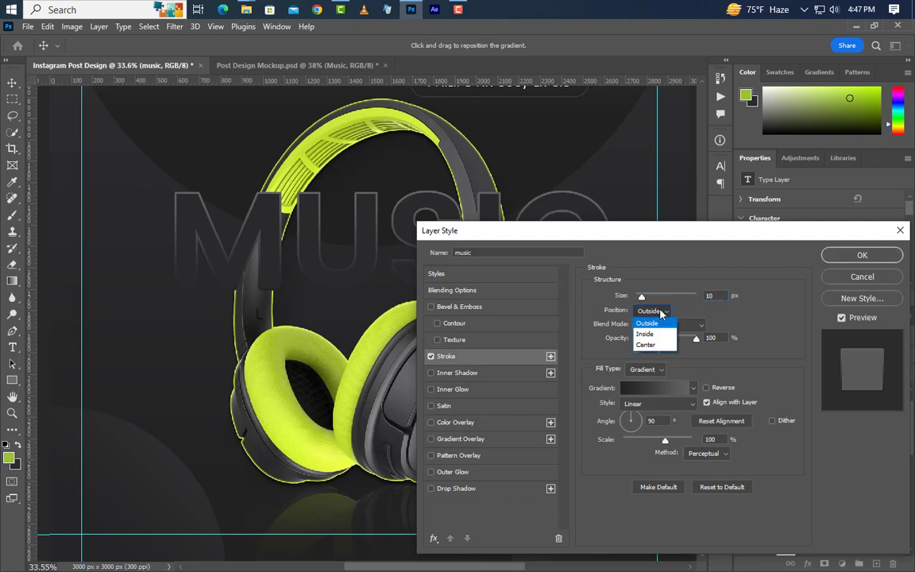
pyautogui.click(663, 326)
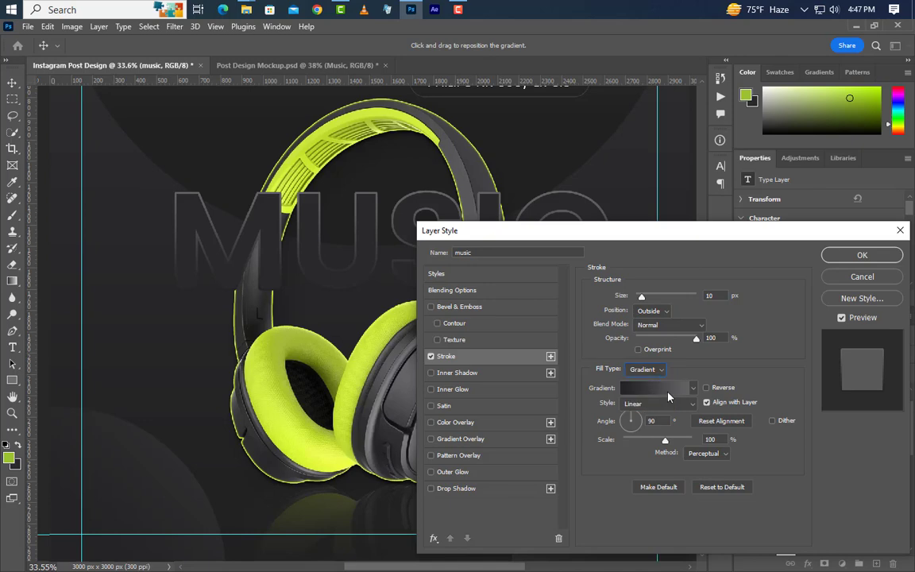
# Use color stops 232325 and 636264 for the stroke gradient, Linear at 90° and 100% scale, and apply the layer style.
pyautogui.click(668, 389)
pyautogui.click(634, 398)
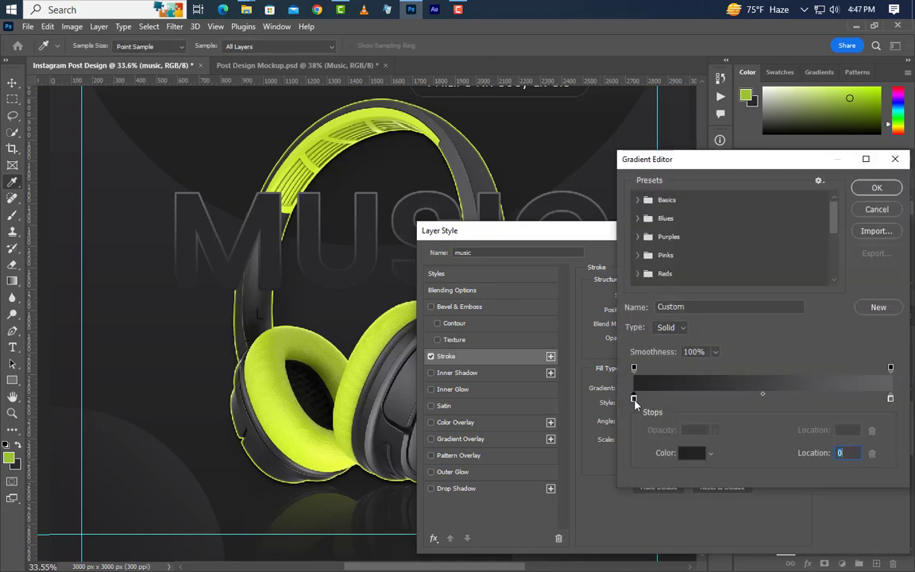
pyautogui.doubleClick(634, 398)
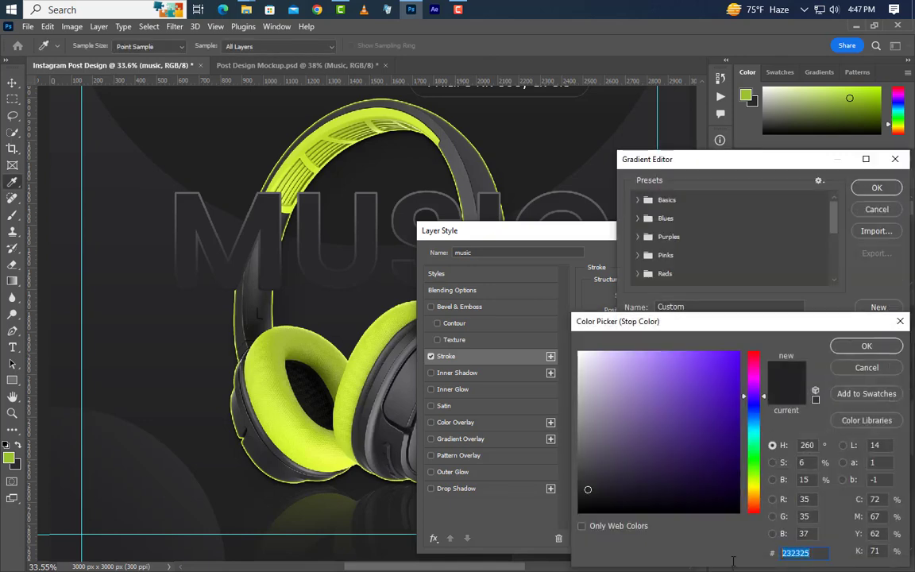
pyautogui.click(885, 353)
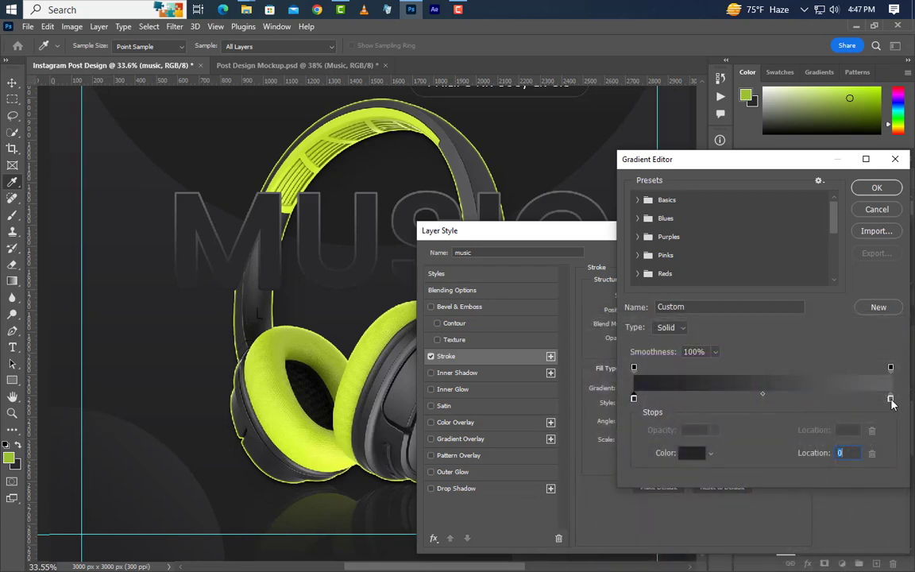
pyautogui.doubleClick(890, 399)
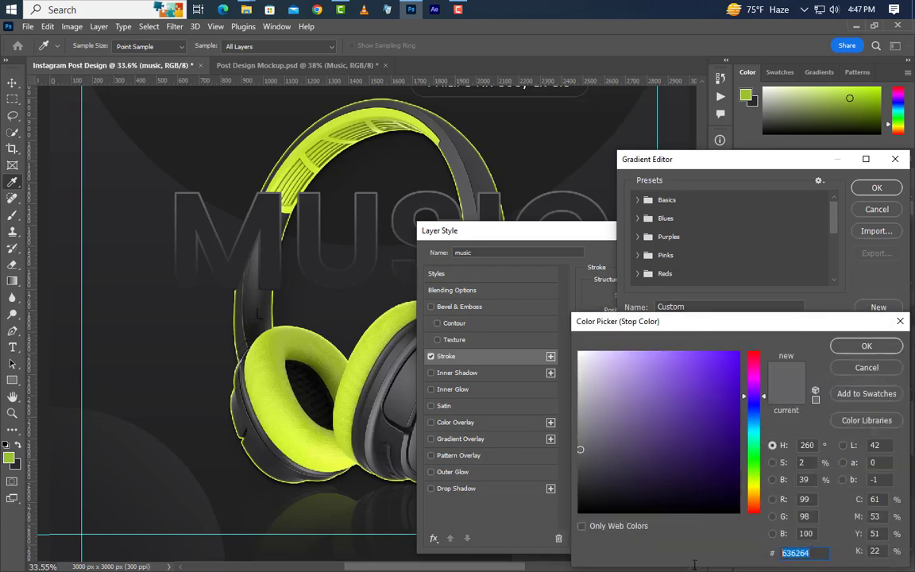
pyautogui.click(867, 346)
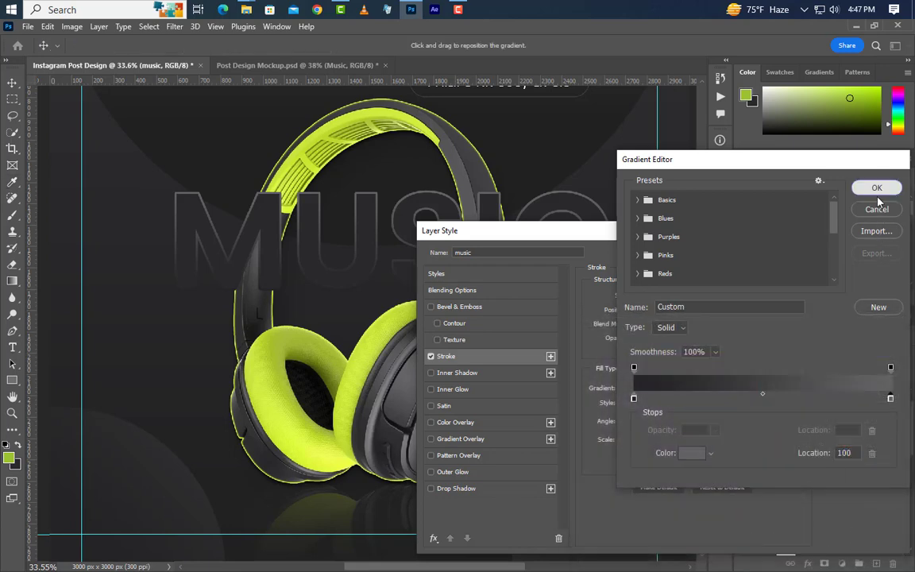
pyautogui.click(876, 190)
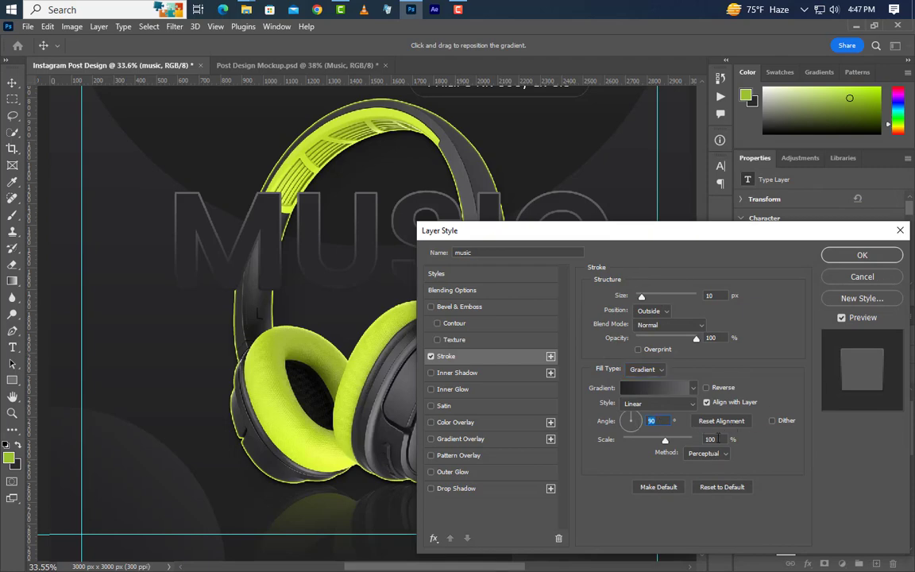
pyautogui.click(718, 439)
pyautogui.click(858, 256)
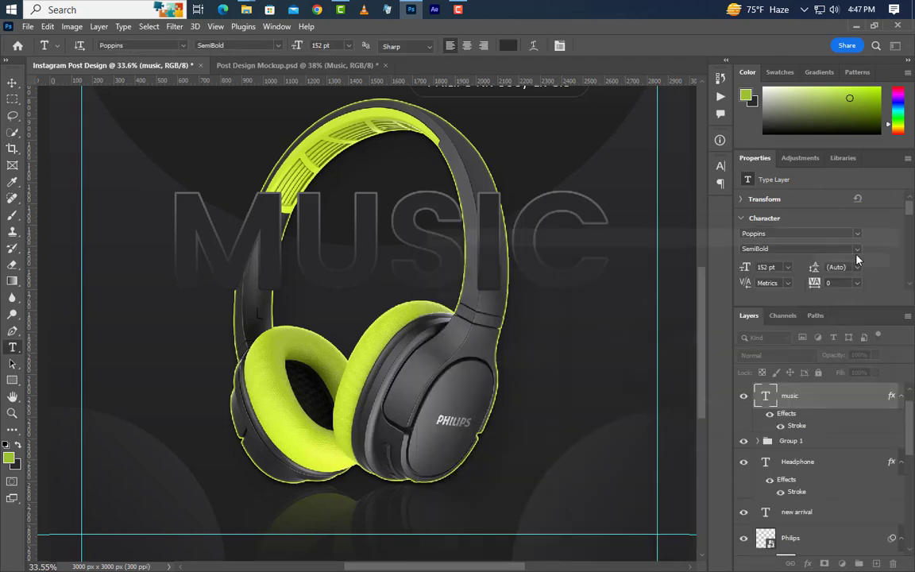
# Check the MUSIC text's fill color in the color picker and keep it as is.
pyautogui.click(721, 166)
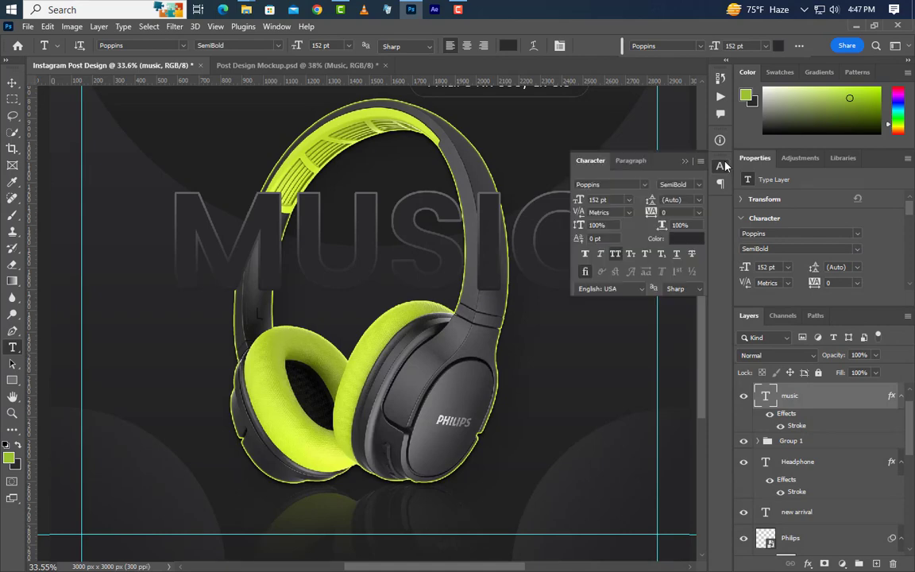
pyautogui.click(693, 239)
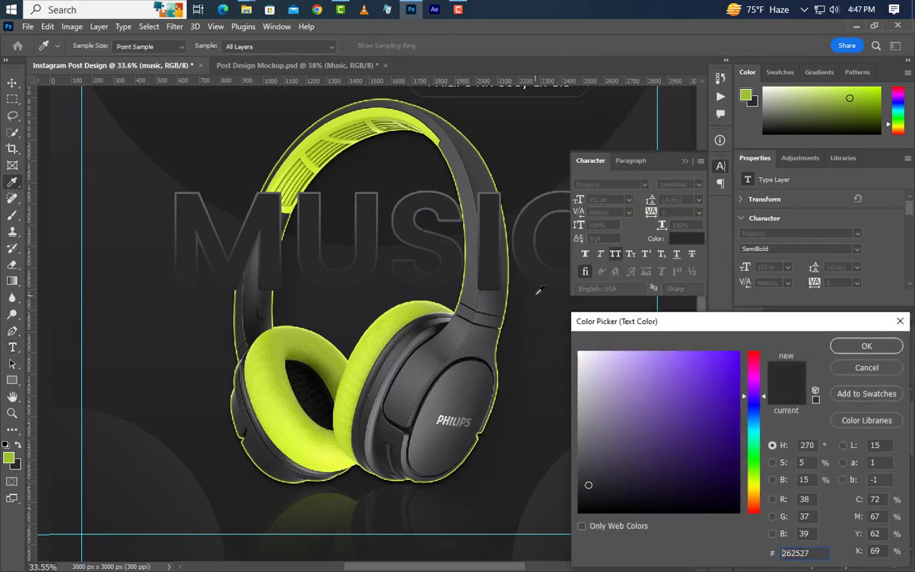
pyautogui.click(848, 346)
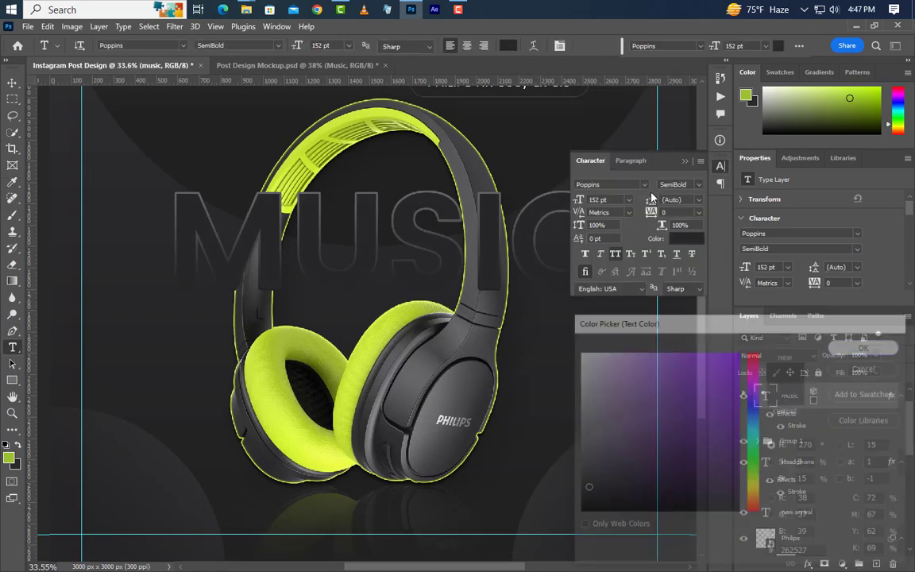
pyautogui.click(685, 161)
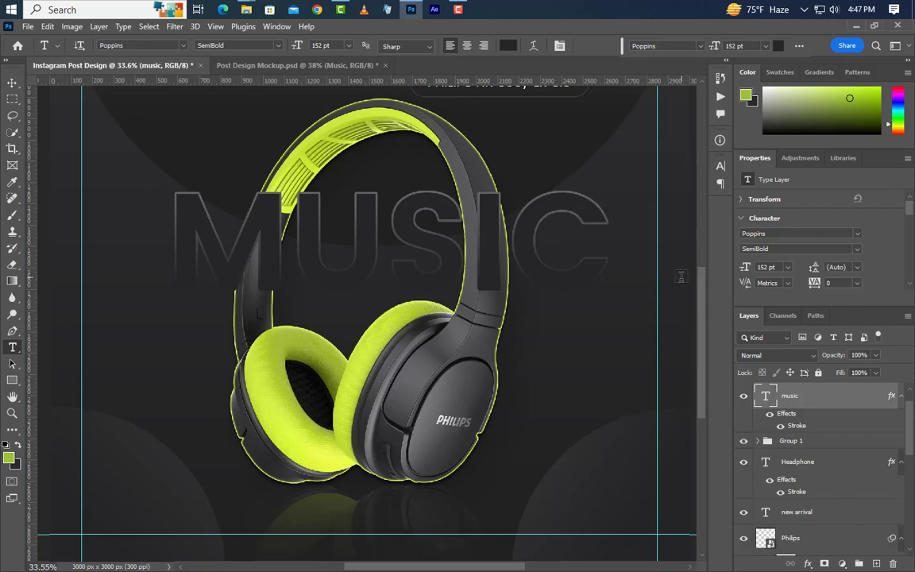
# Center the MUSIC text horizontally on the canvas, clear the selection and nudge the text slightly downward.
pyautogui.click(12, 82)
pyautogui.click(290, 46)
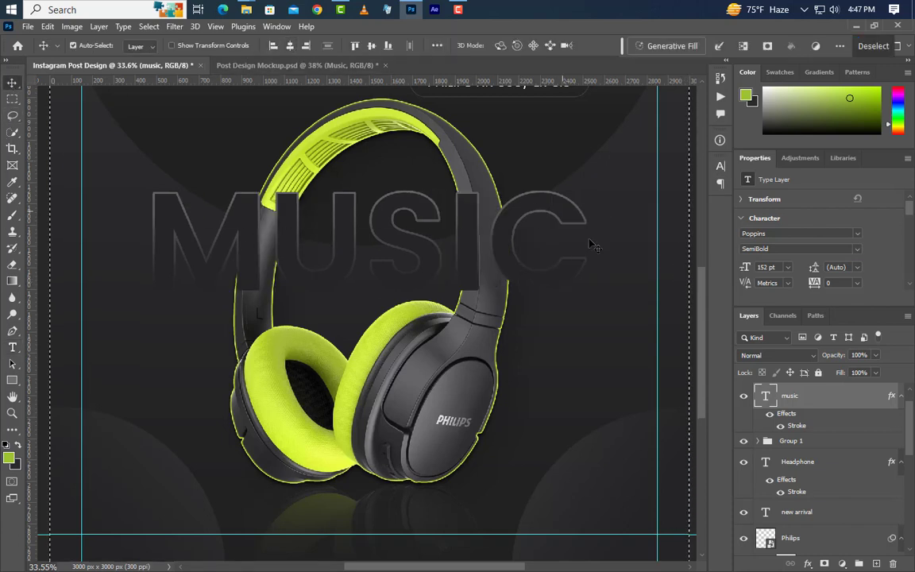
pyautogui.press('t')
pyautogui.hotkey('shift', 'Down')
pyautogui.hotkey('shift', 'Down')
pyautogui.hotkey('shift', 'Down')
pyautogui.hotkey('shift', 'Down')
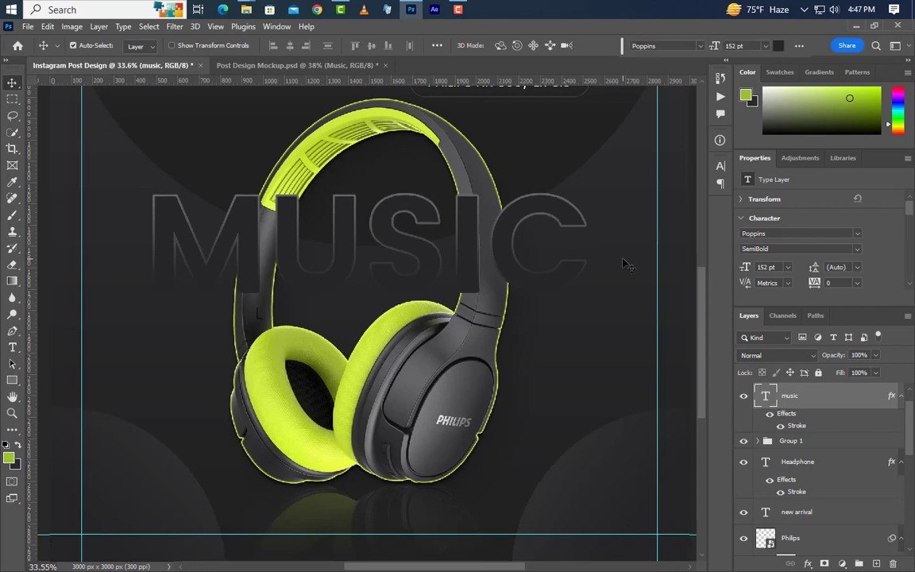
# Duplicate the MUSIC layer, placing the copy beneath the headphone layers and above Ellipse 1 copy 2.
pyautogui.click(902, 398)
pyautogui.moveTo(872, 403); pyautogui.dragTo(834, 509)
pyautogui.hotkey('ctrl', 'j')
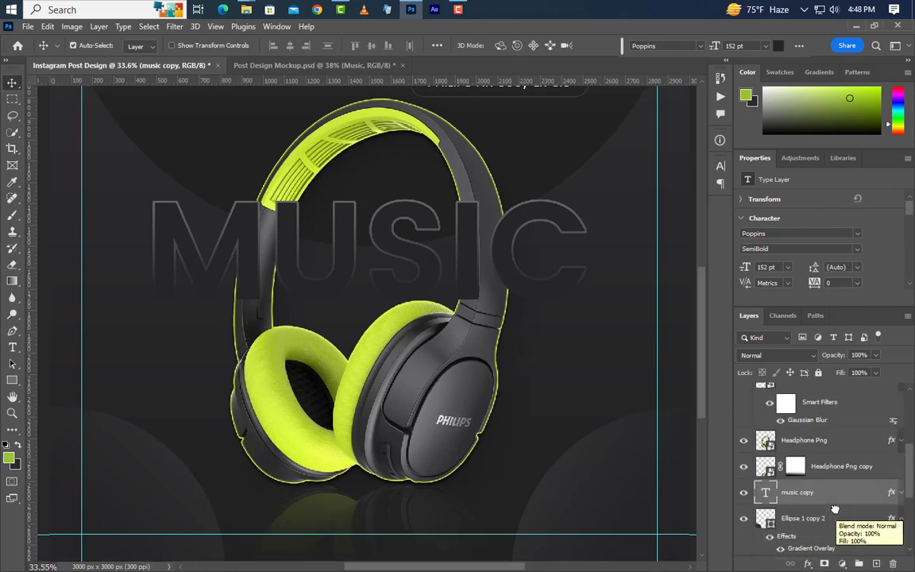
# Convert the upper MUSIC text layer to a smart object and rasterize it into a pixel layer.
pyautogui.scroll(6, 834, 502)
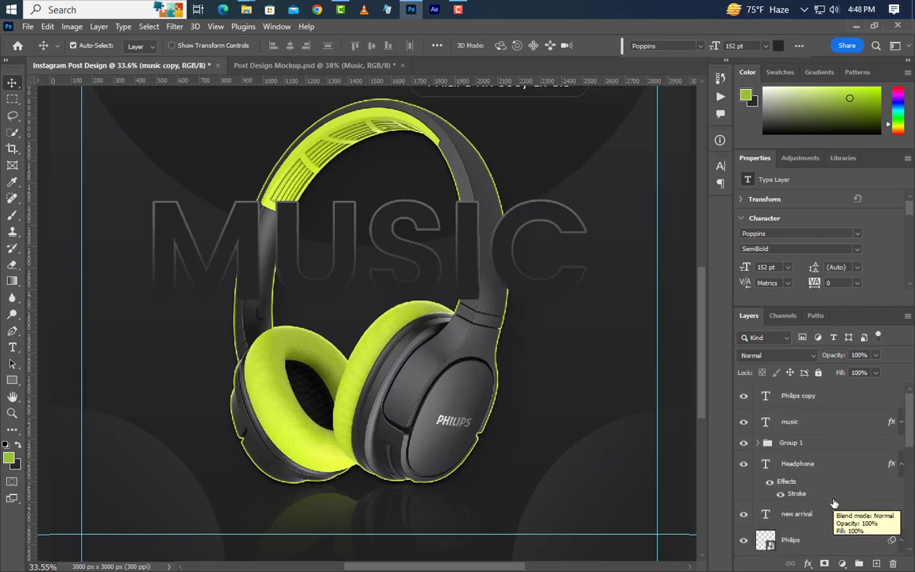
pyautogui.click(829, 425)
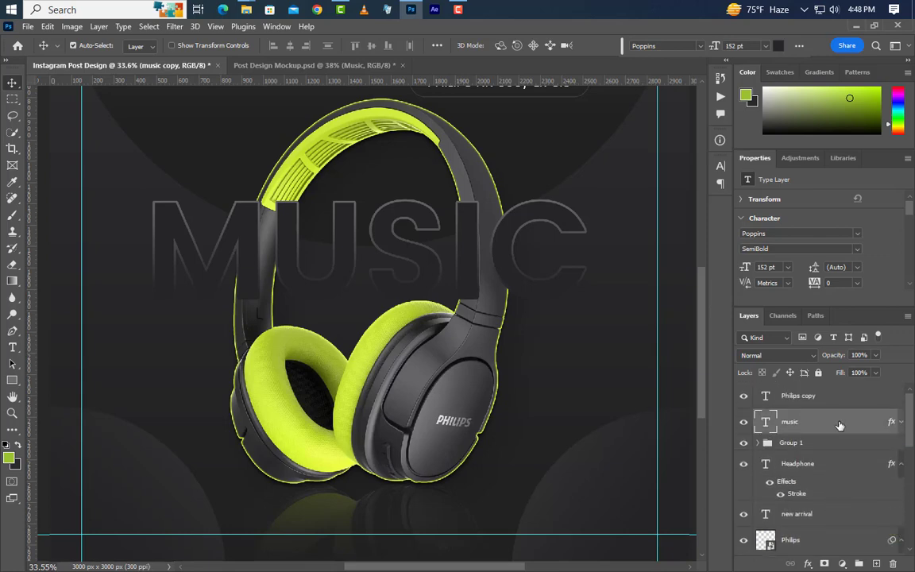
pyautogui.rightClick(845, 425)
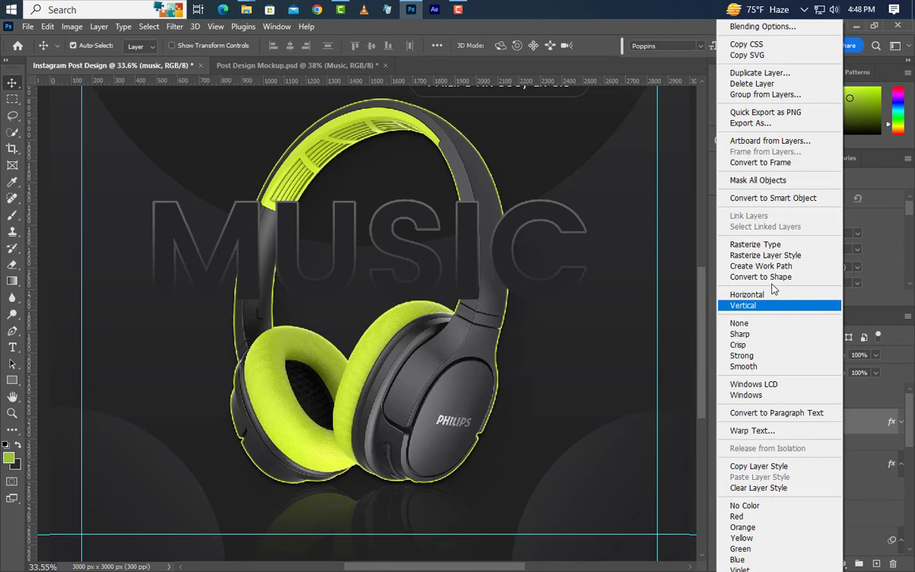
pyautogui.click(779, 198)
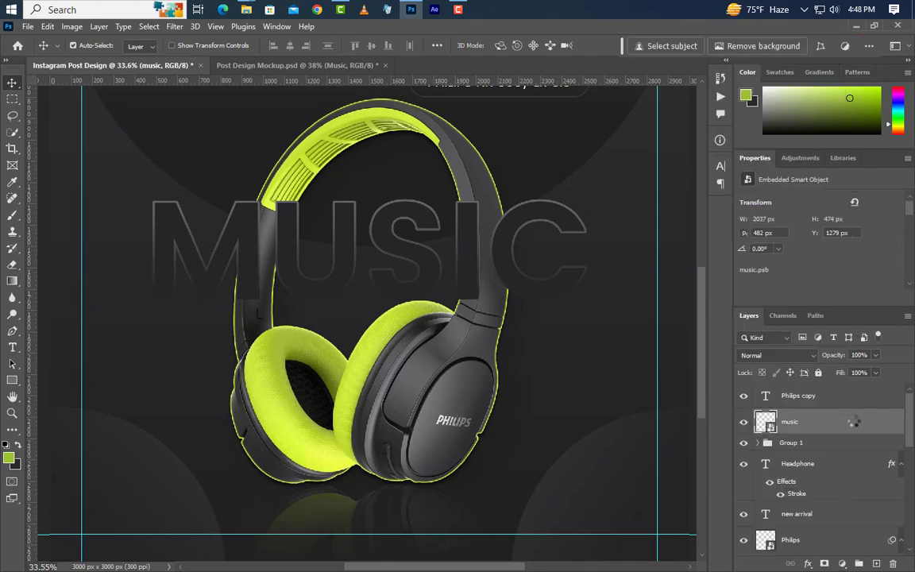
pyautogui.rightClick(854, 419)
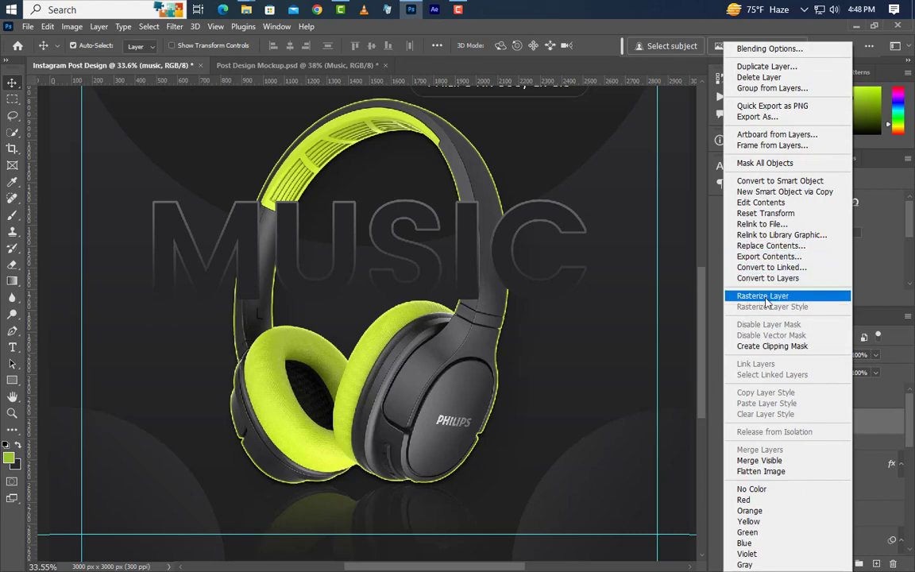
pyautogui.click(762, 296)
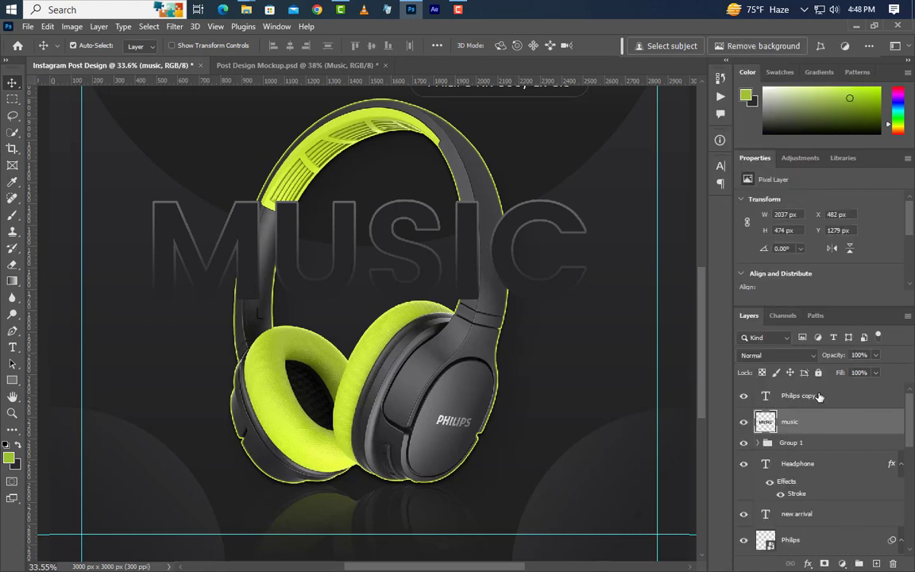
# Erase the parts of the upper MUSIC layer that cover the headphones' left band, using a 300 px Eraser.
pyautogui.click(14, 266)
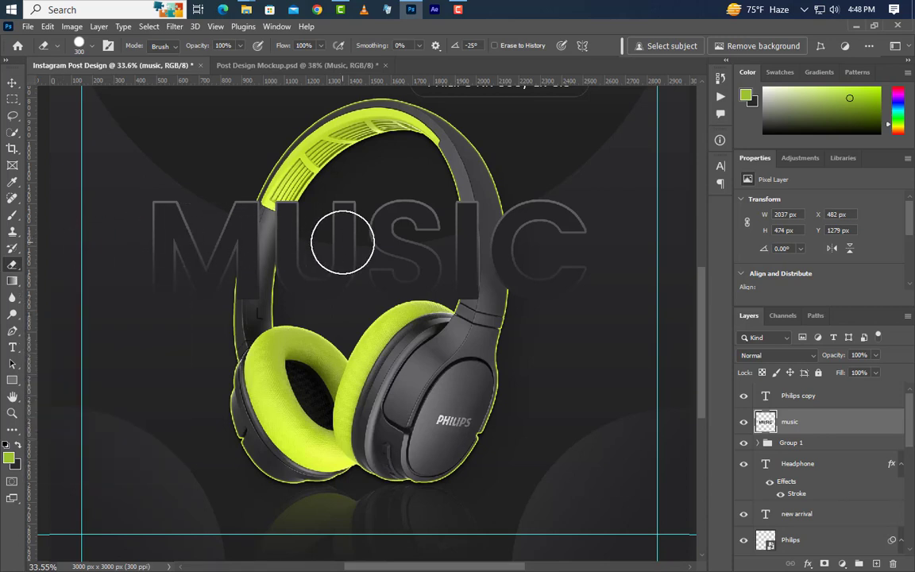
pyautogui.moveTo(298, 253)
pyautogui.mouseDown()
pyautogui.moveTo(287, 204)
pyautogui.moveTo(254, 294)
pyautogui.moveTo(257, 196)
pyautogui.moveTo(251, 311)
pyautogui.moveTo(279, 203)
pyautogui.moveTo(257, 307)
pyautogui.mouseUp()
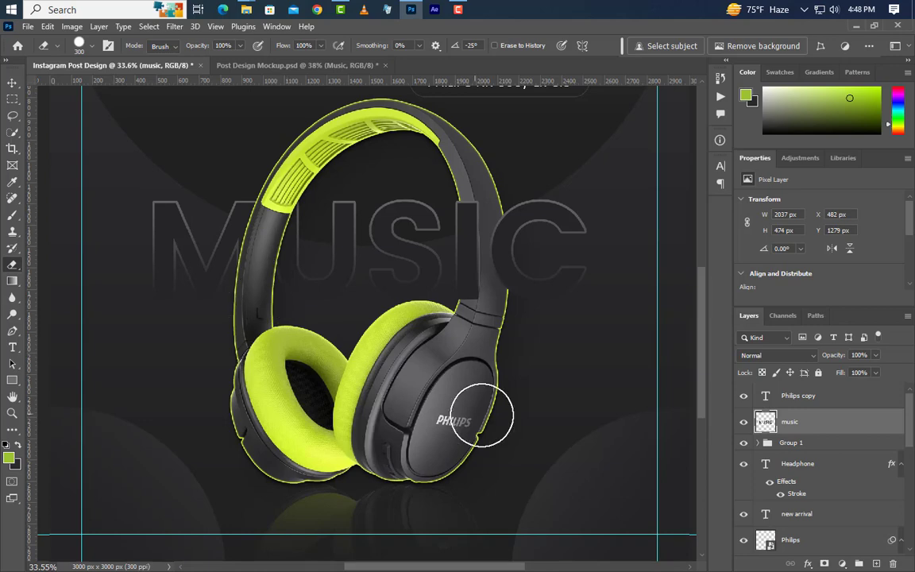
pyautogui.scroll(-3, 449, 409)
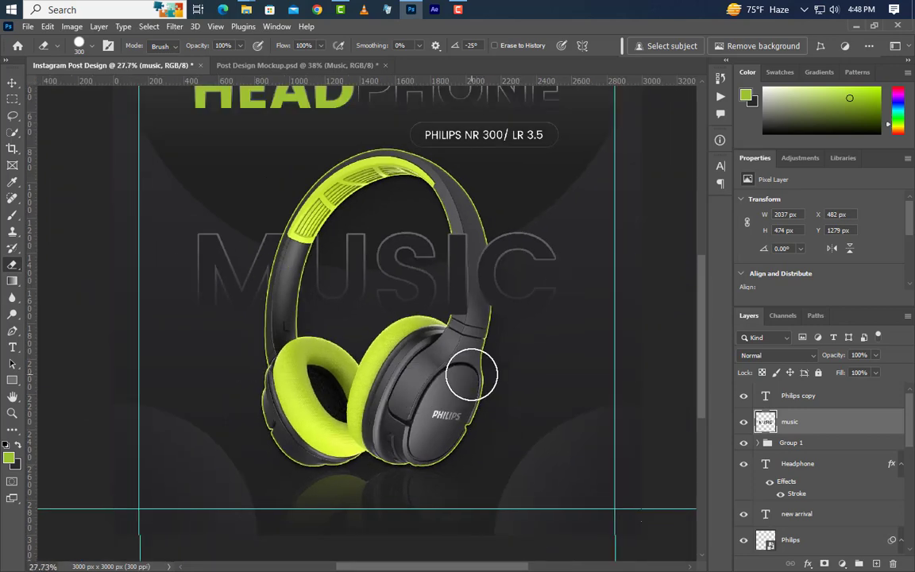
pyautogui.scroll(1, 468, 394)
pyautogui.scroll(1, 464, 399)
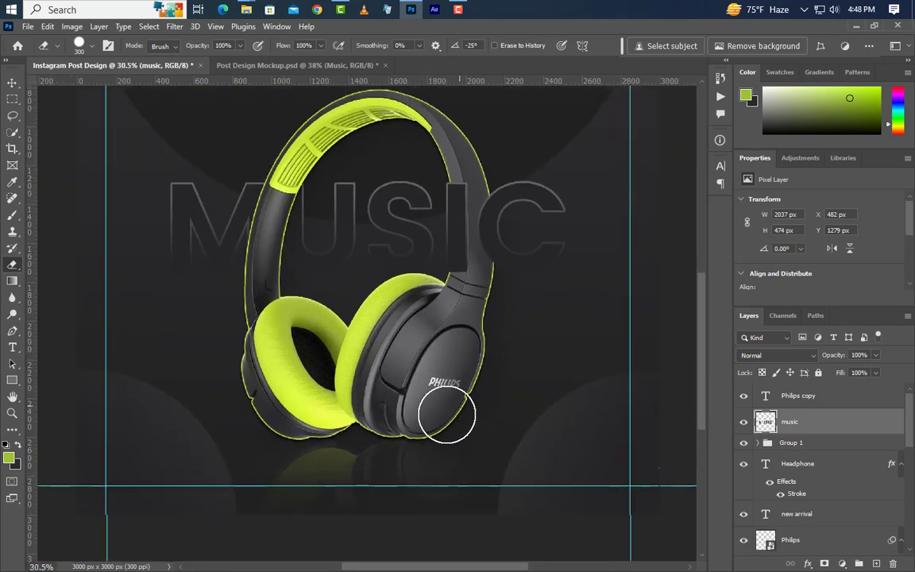
pyautogui.scroll(1, 449, 409)
pyautogui.click(12, 82)
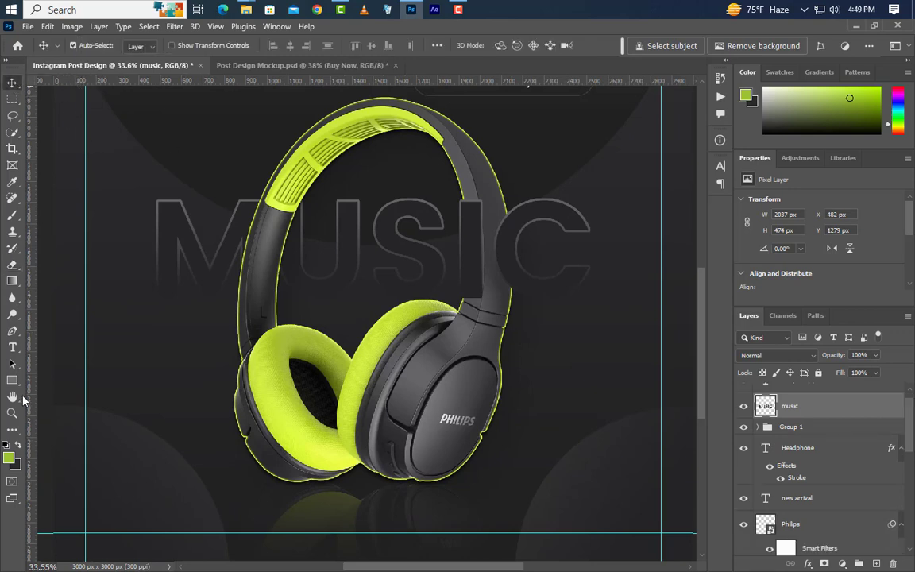
# Draw a green filled rectangle about 358 × 140 px in the lower-left area of the canvas.
pyautogui.click(12, 380)
pyautogui.click(52, 384)
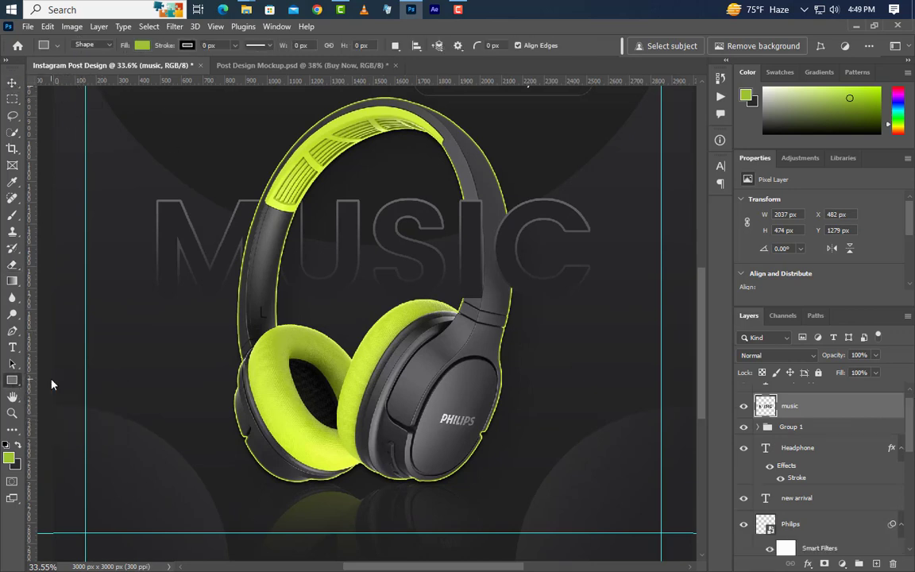
pyautogui.moveTo(109, 471); pyautogui.dragTo(187, 501)
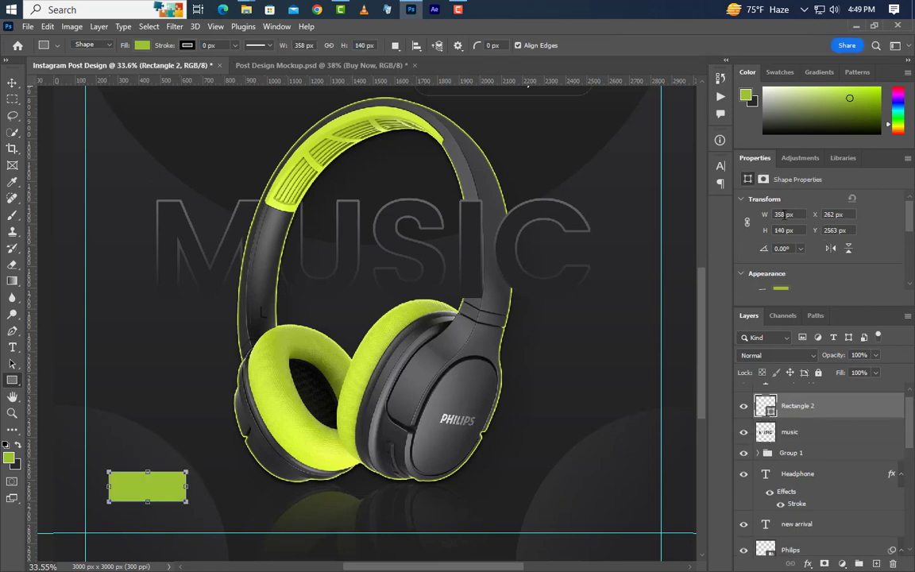
# Set the green rectangle to 500 px wide and 175 px high, and round all its corners to 87.5 px.
pyautogui.click(785, 214)
pyautogui.write('500')
pyautogui.press('Return')
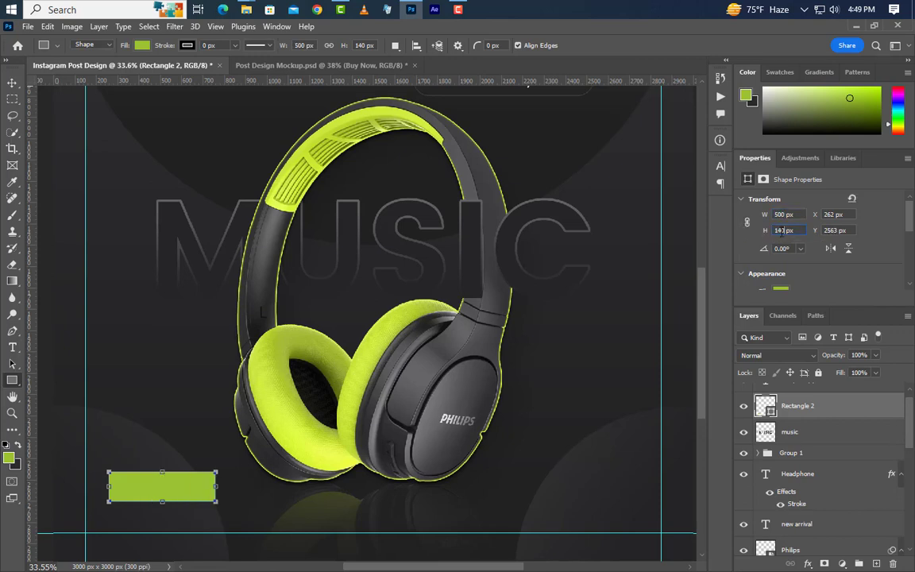
pyautogui.click(781, 230)
pyautogui.write('1')
pyautogui.press('Return')
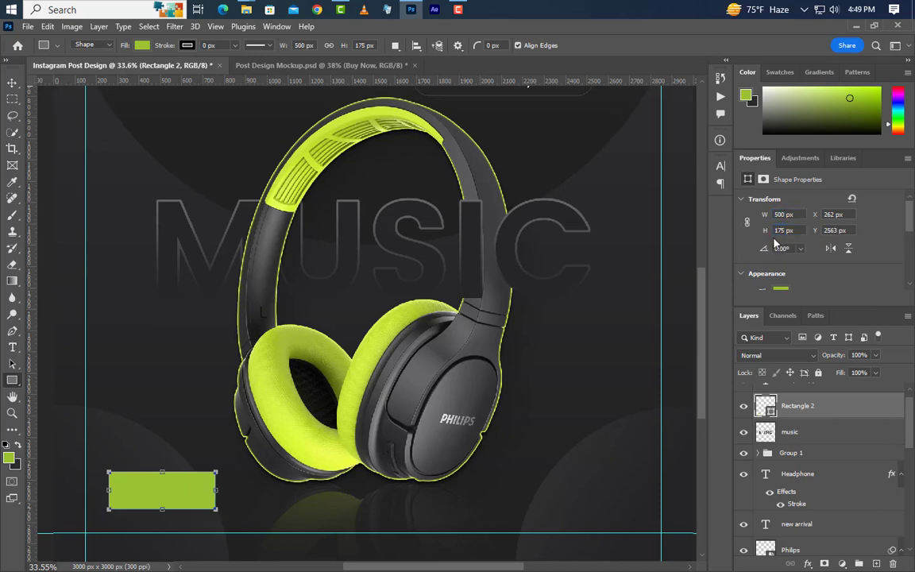
pyautogui.scroll(-5, 821, 281)
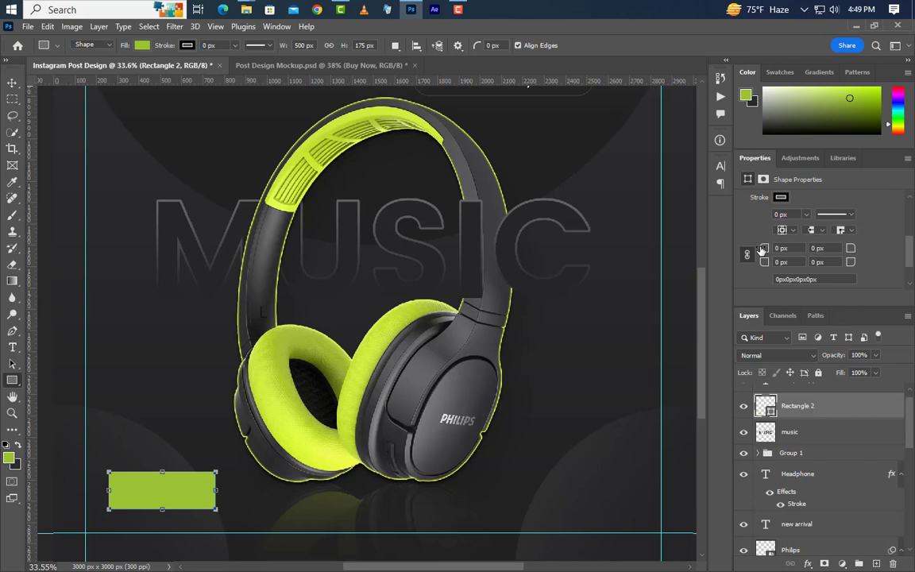
pyautogui.moveTo(762, 250); pyautogui.dragTo(909, 251)
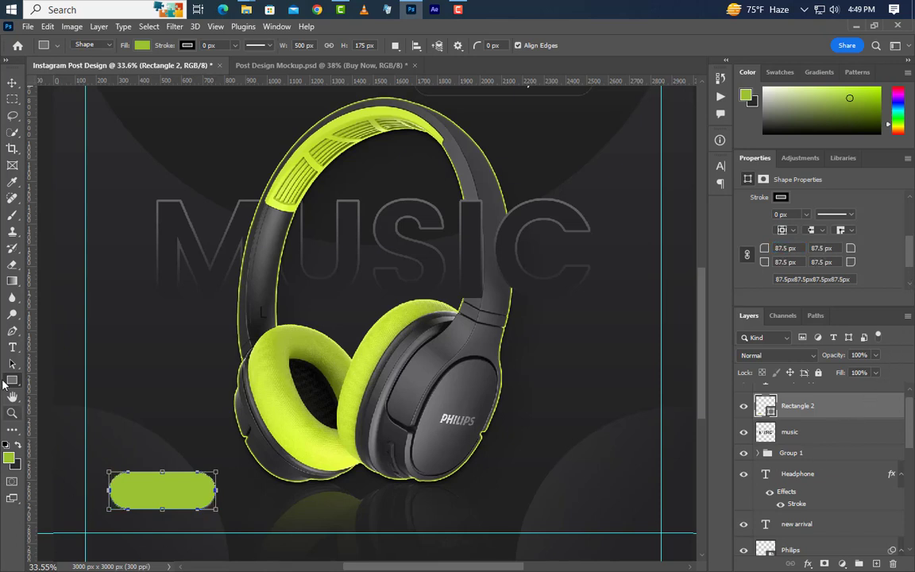
# Add a BUY NOW text on a new layer over the green button shape.
pyautogui.click(12, 347)
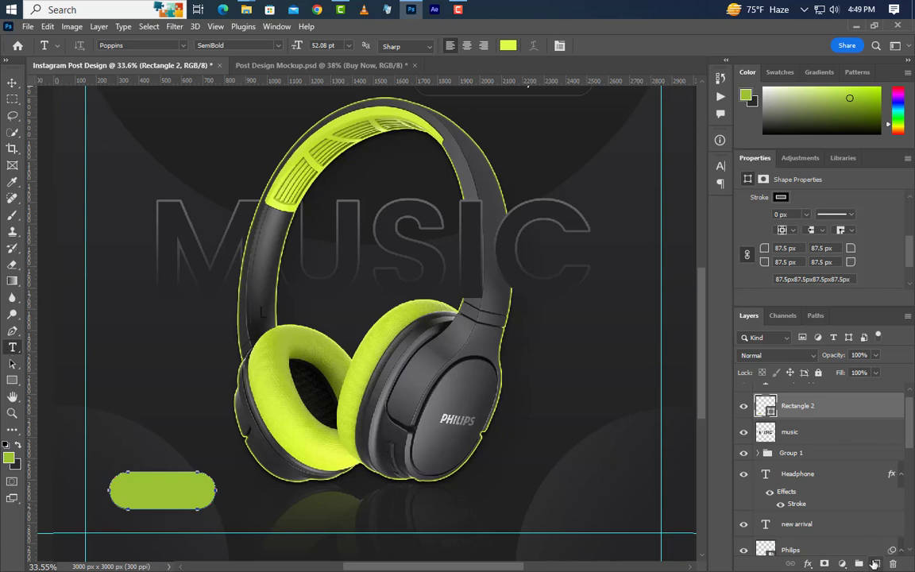
pyautogui.click(876, 564)
pyautogui.click(124, 494)
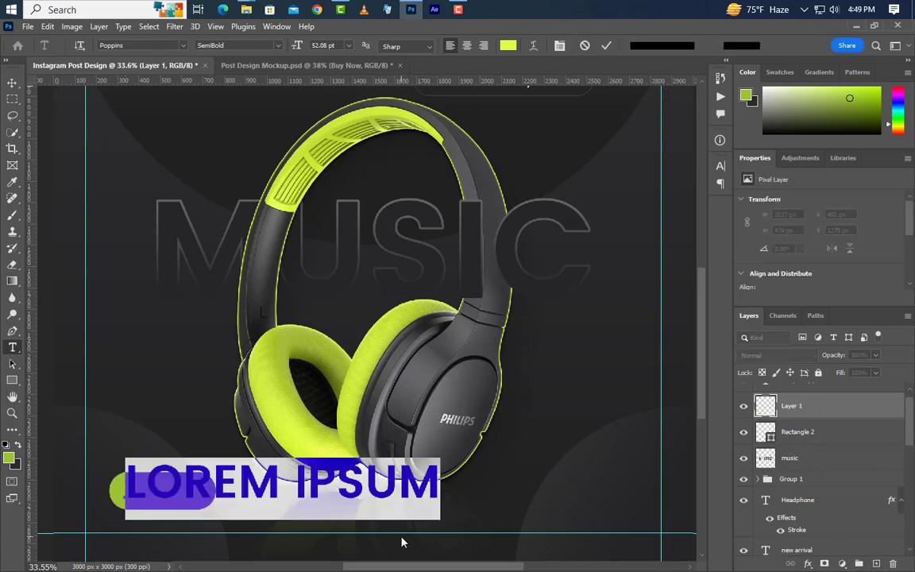
pyautogui.write('BU')
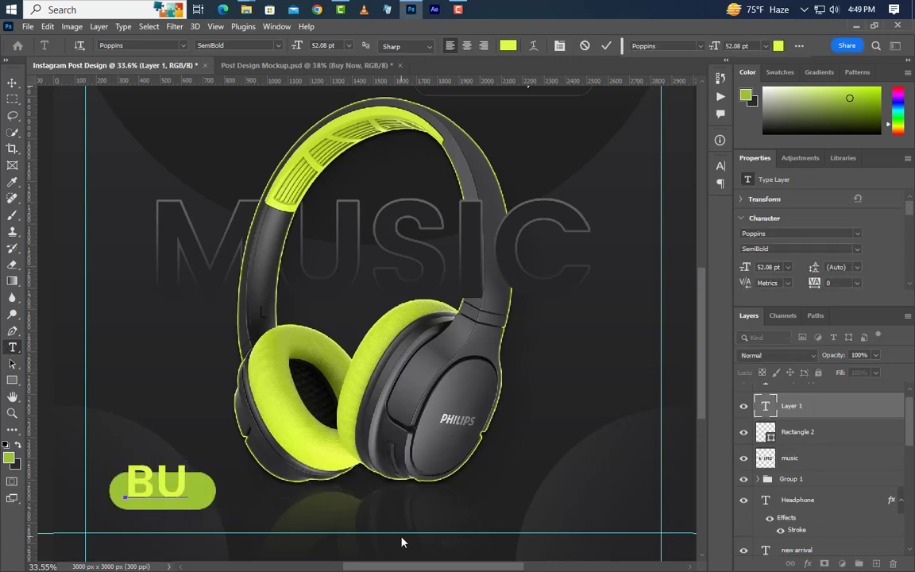
pyautogui.write('Y NOW')
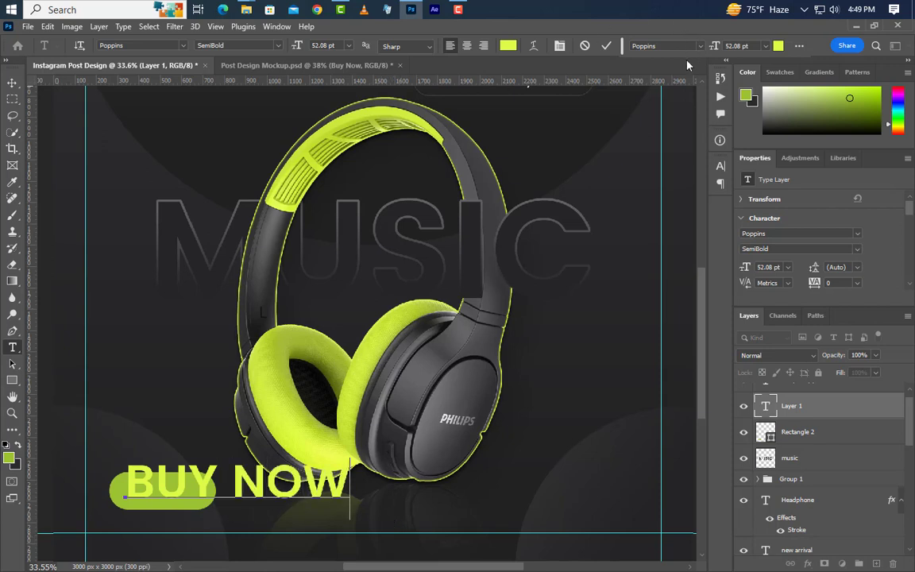
pyautogui.click(606, 47)
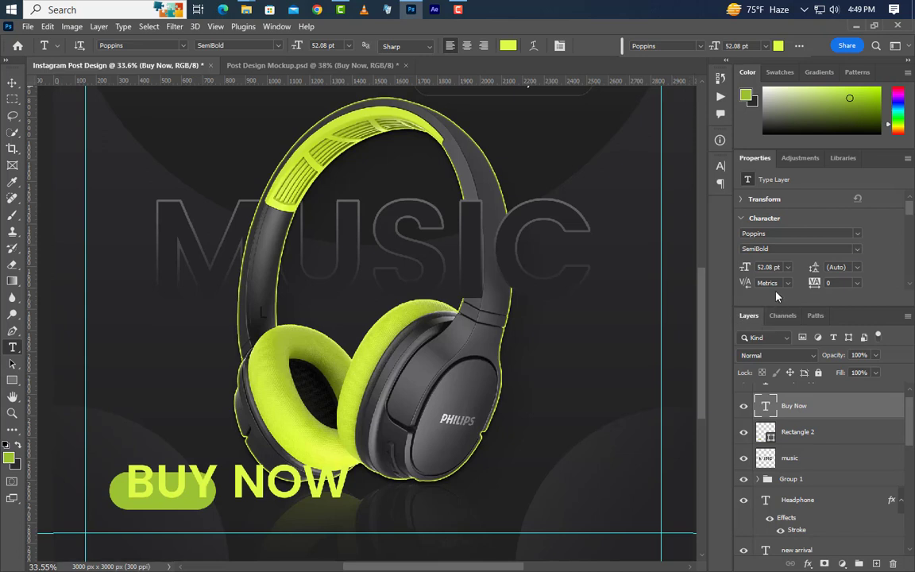
# Set the BUY NOW text size to 18 pt.
pyautogui.click(770, 268)
pyautogui.write('18')
pyautogui.press('Return')
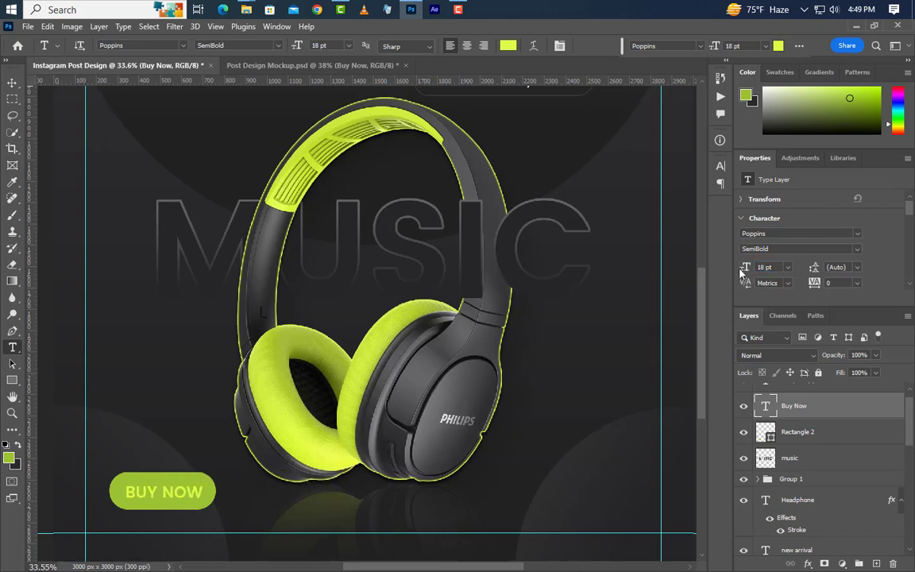
# Center the BUY NOW text horizontally and vertically within the green button's outline, and clear the selection.
pyautogui.keyDown('ctrl'); pyautogui.click(771, 437); pyautogui.keyUp('ctrl')
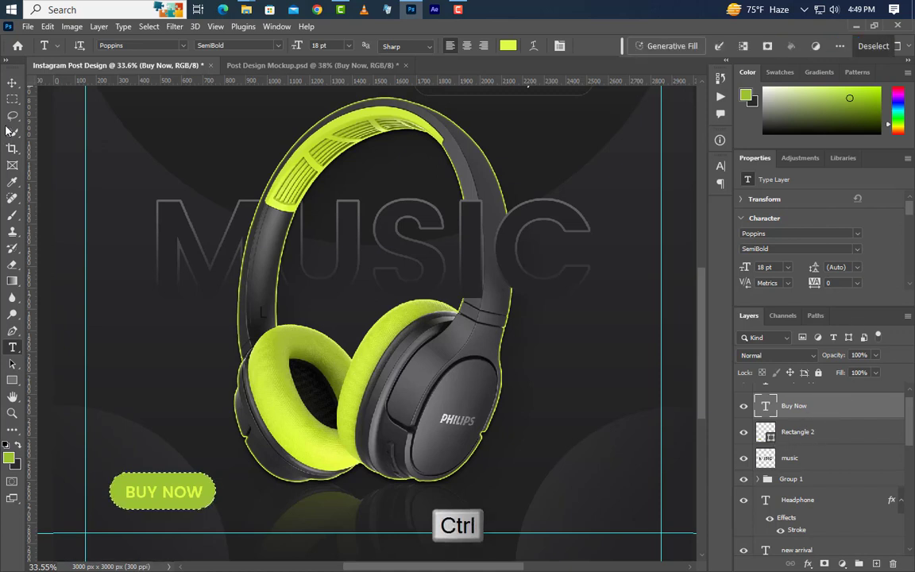
pyautogui.click(11, 82)
pyautogui.click(286, 47)
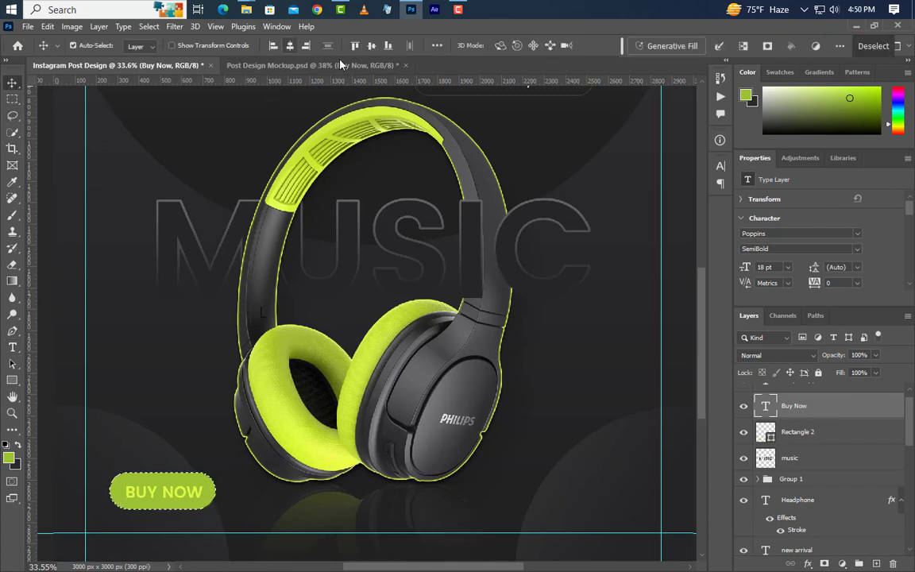
pyautogui.click(368, 48)
pyautogui.hotkey('ctrl', 'd')
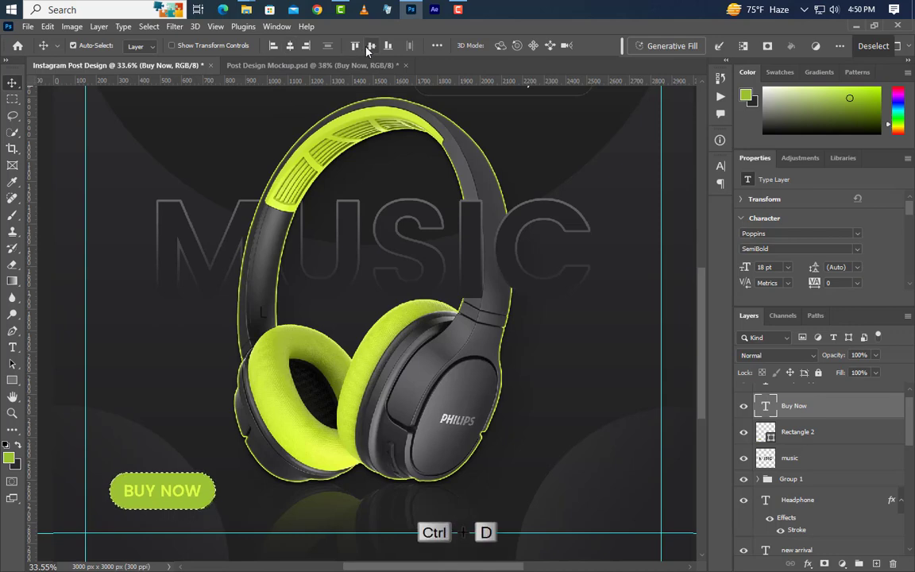
pyautogui.click(149, 26)
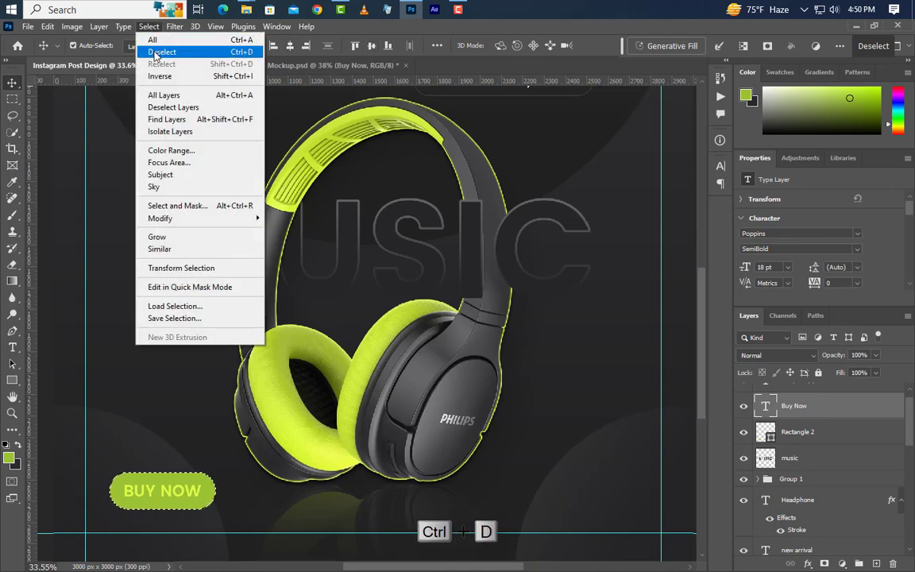
pyautogui.click(159, 48)
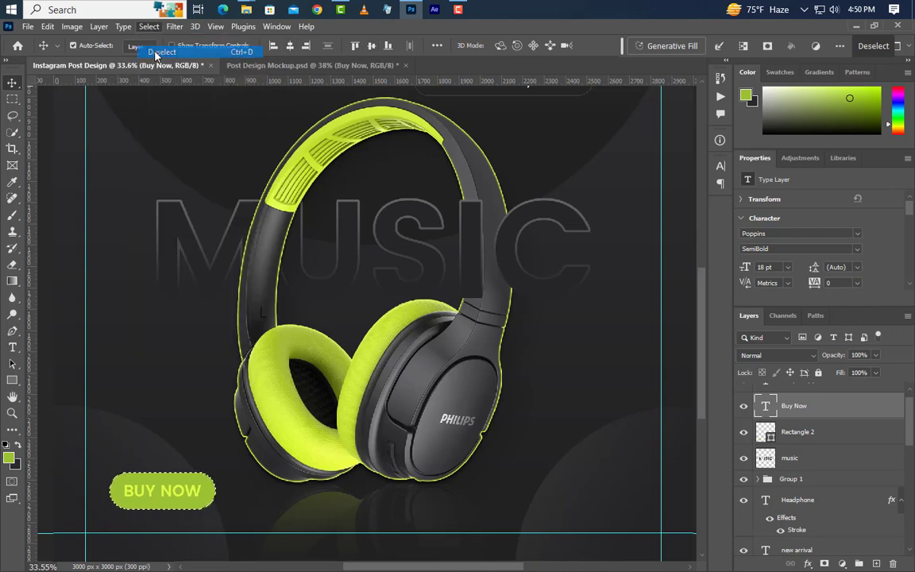
# Give the BUY NOW button shape a linear Gradient Overlay from #252426 to #595959 at 90° and 100% scale.
pyautogui.rightClick(828, 438)
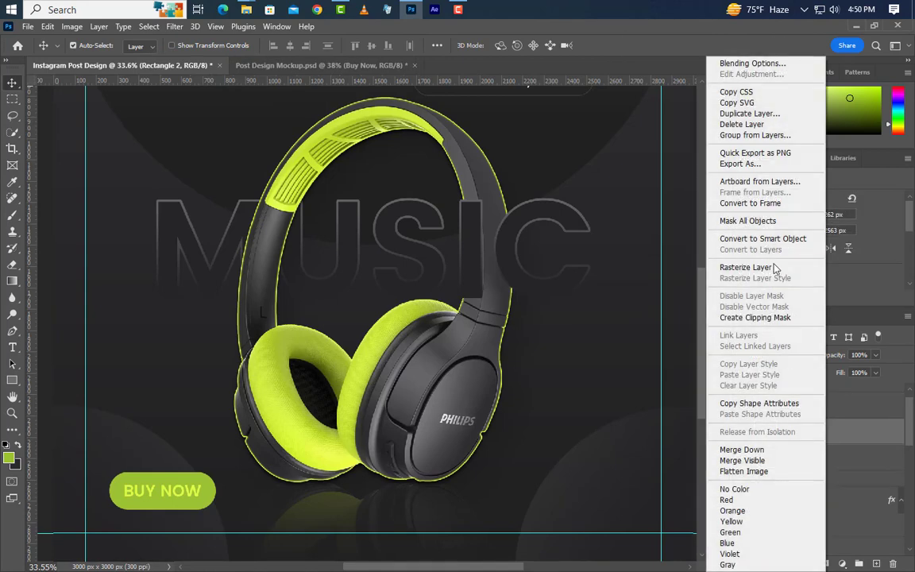
pyautogui.click(750, 64)
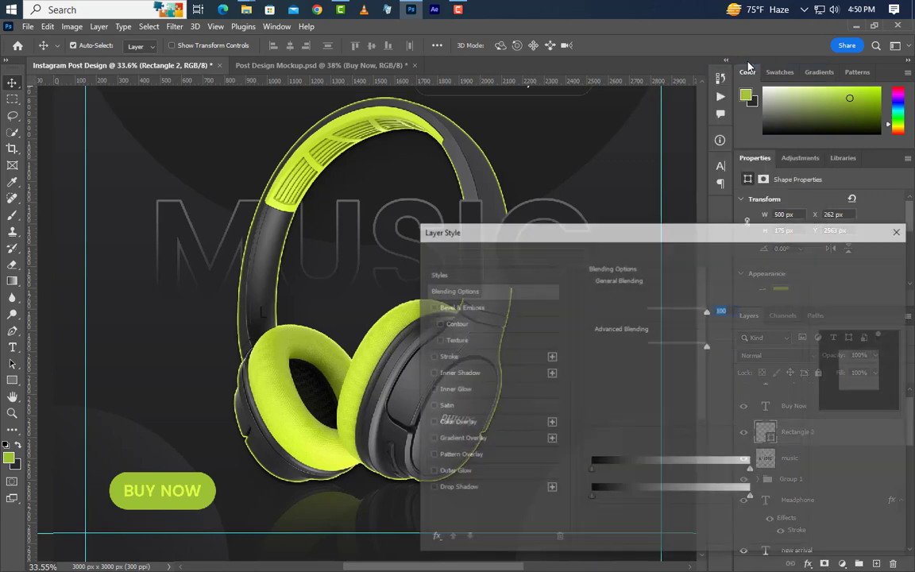
pyautogui.click(519, 439)
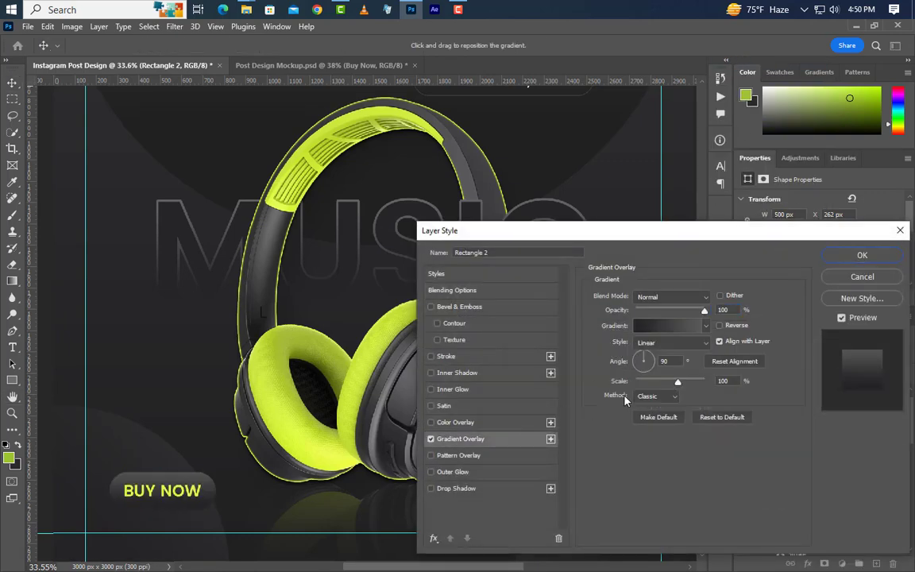
pyautogui.click(689, 326)
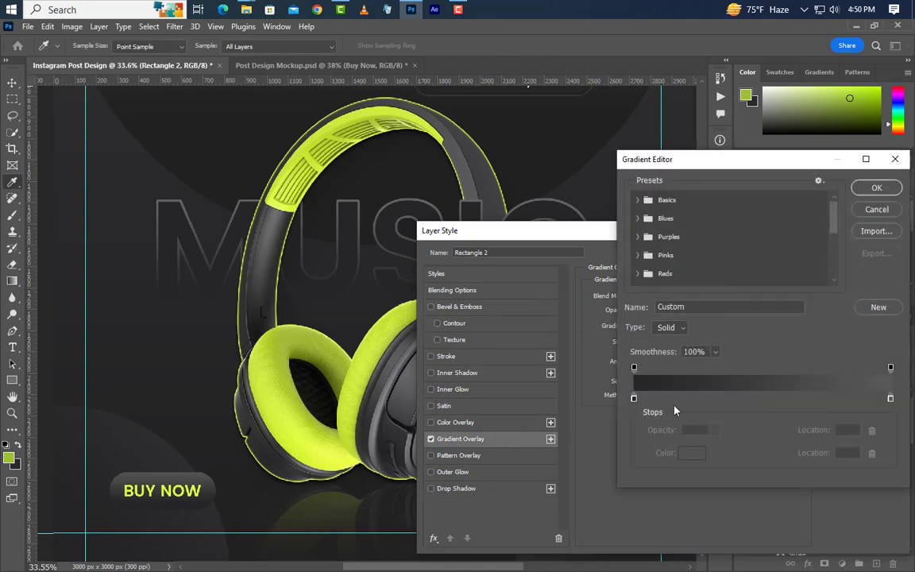
pyautogui.doubleClick(634, 399)
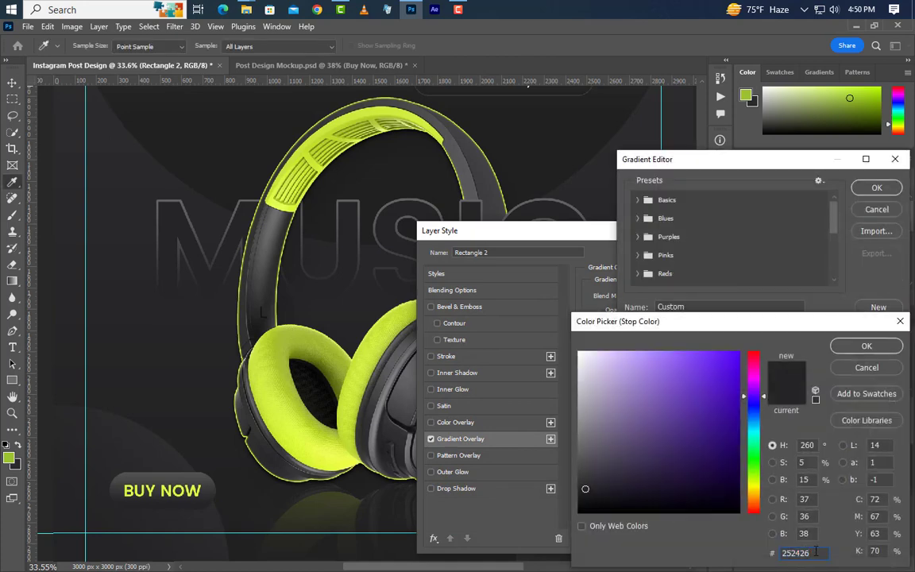
pyautogui.click(816, 551)
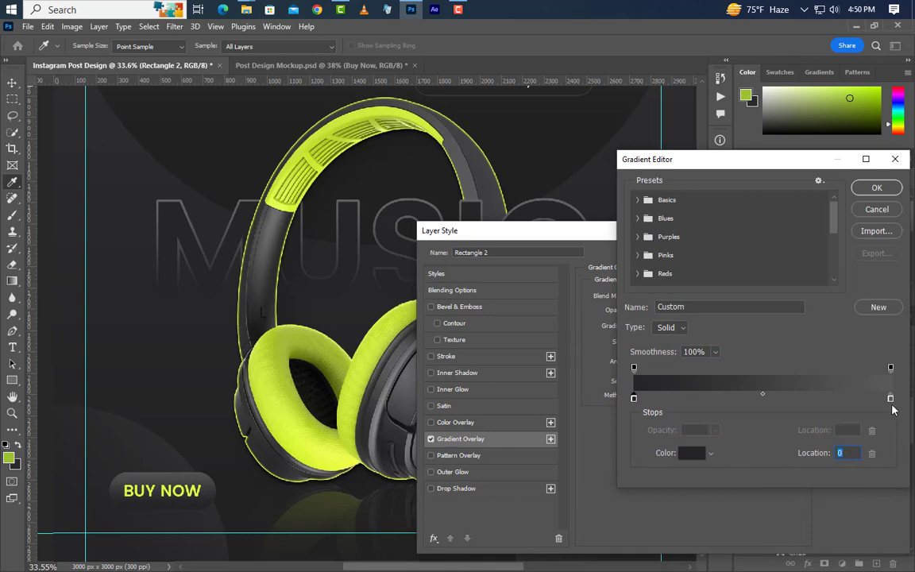
pyautogui.doubleClick(890, 398)
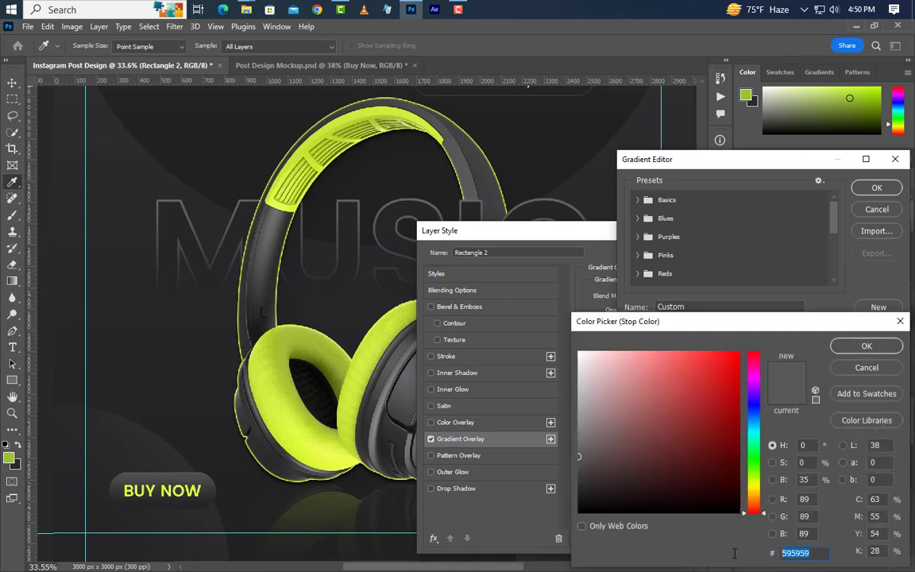
pyautogui.click(867, 345)
pyautogui.click(877, 187)
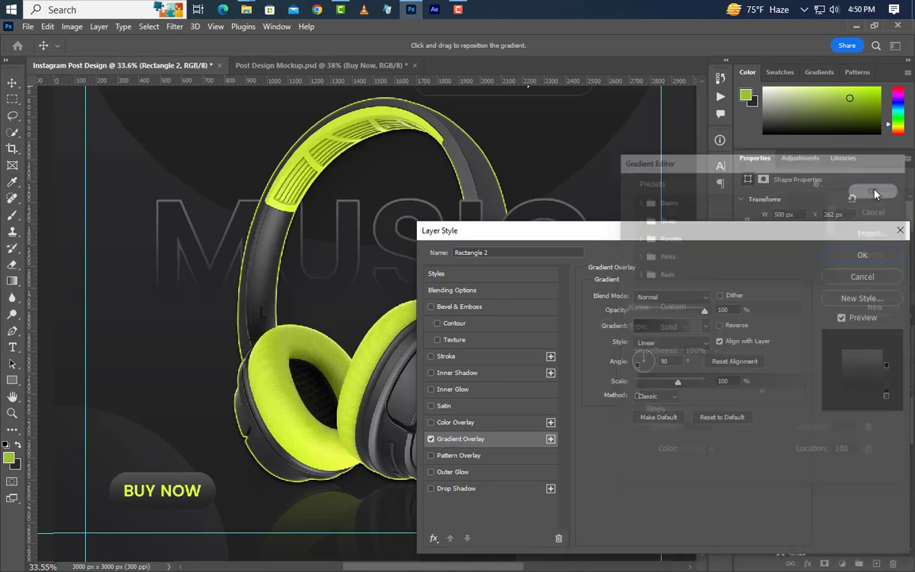
pyautogui.doubleClick(662, 361)
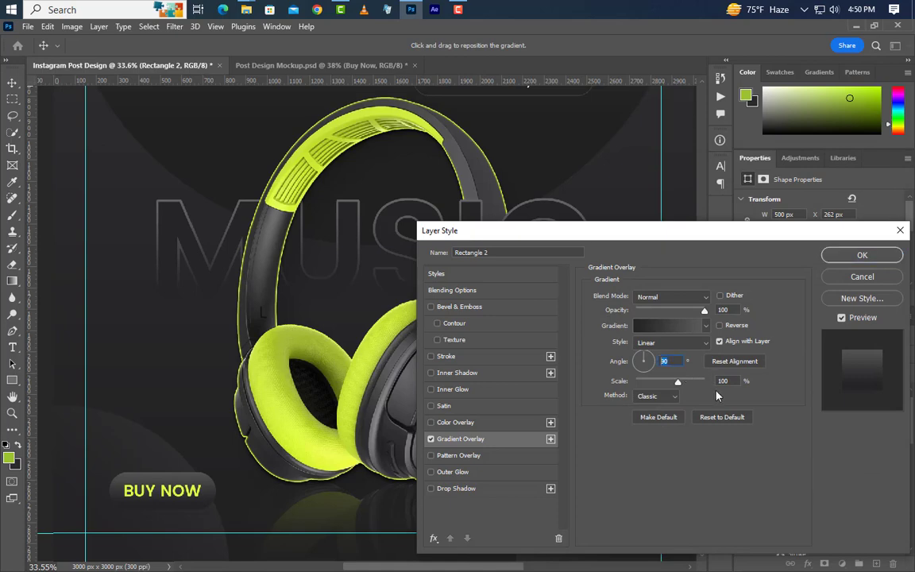
# Add a black Multiply Drop Shadow to the button shape: 75% opacity, 90° angle, 10 px distance, 0% spread, 30 px size.
pyautogui.click(500, 488)
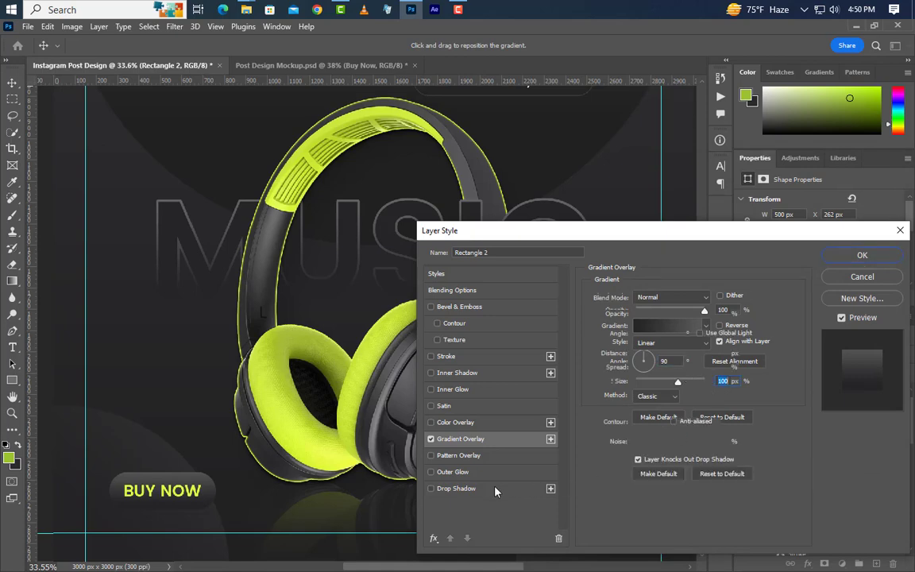
pyautogui.click(699, 300)
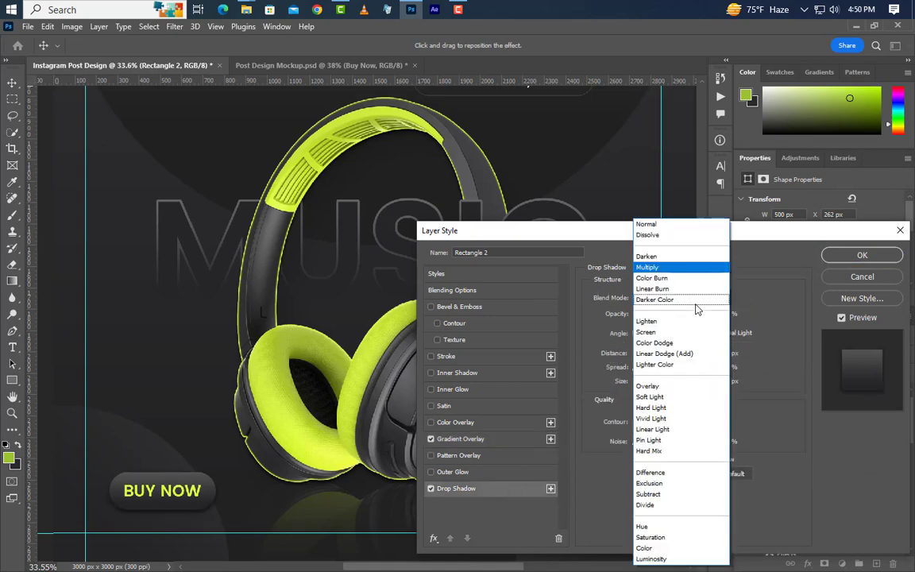
pyautogui.click(689, 268)
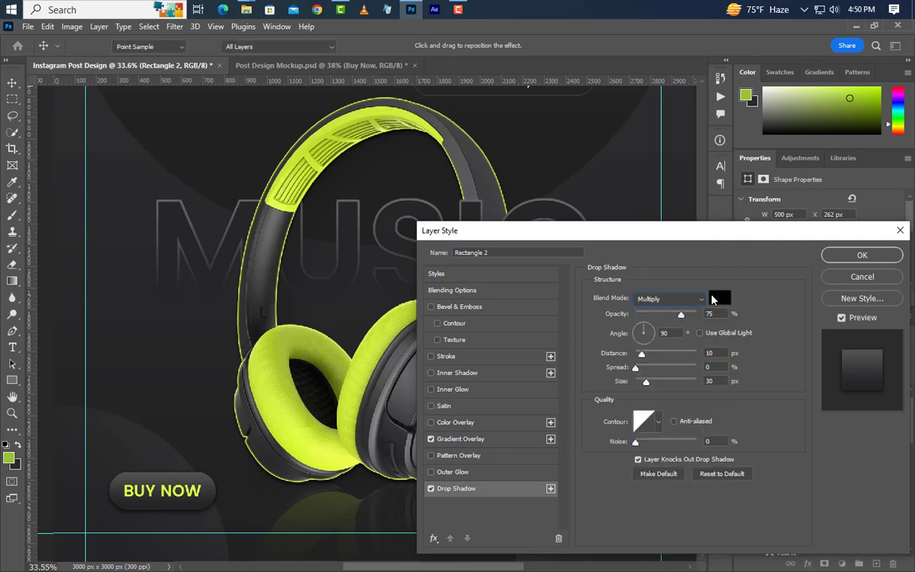
pyautogui.click(719, 297)
pyautogui.click(865, 346)
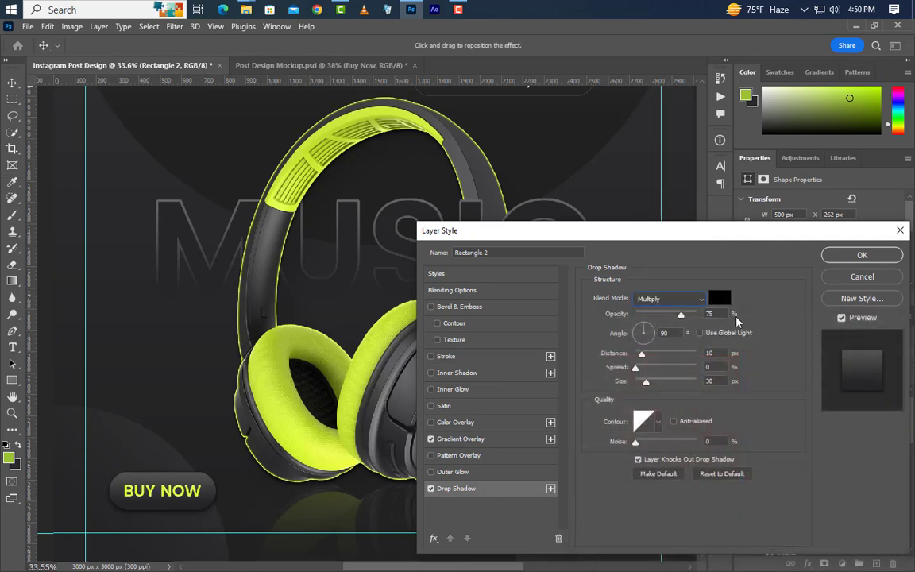
pyautogui.click(644, 332)
pyautogui.press('Tab')
pyautogui.press('Tab')
pyautogui.press('Tab')
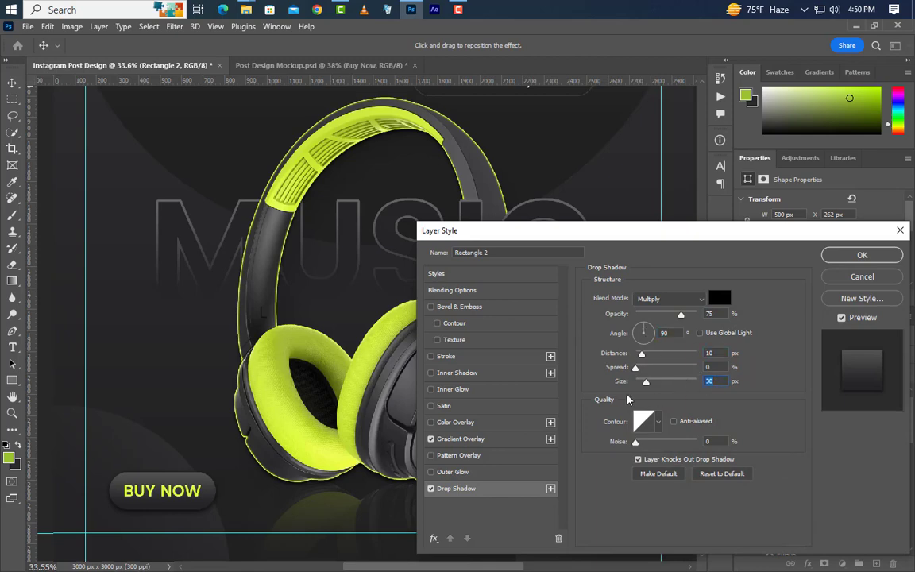
pyautogui.click(858, 254)
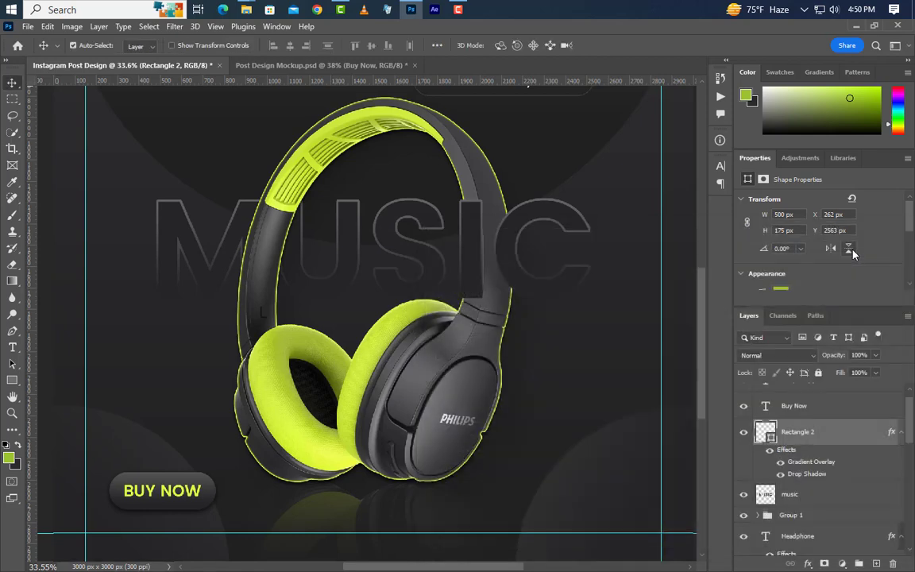
# Group the BUY NOW text with its button shape and move the group flush against the left margin guide at Y 2603.50 px.
pyautogui.keyDown('ctrl'); pyautogui.click(829, 411); pyautogui.keyUp('ctrl')
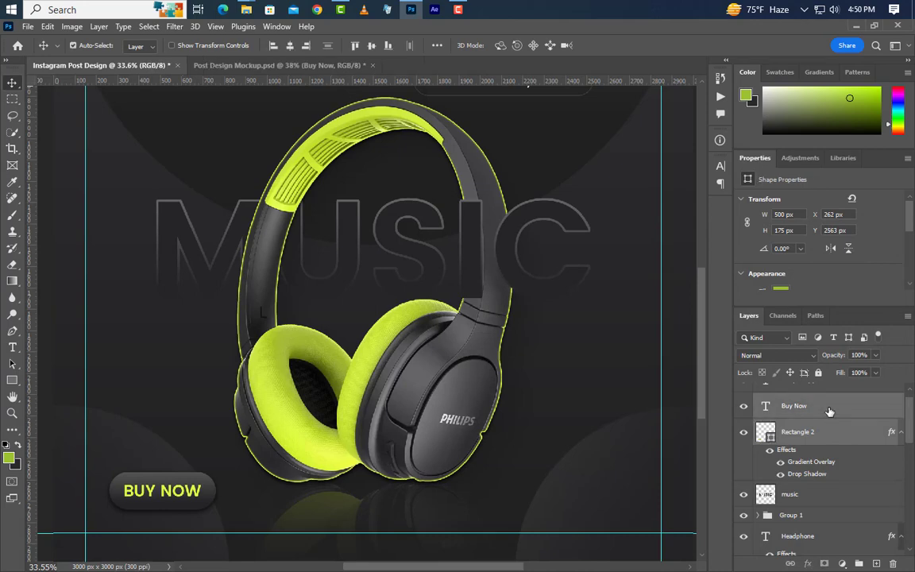
pyautogui.click(858, 563)
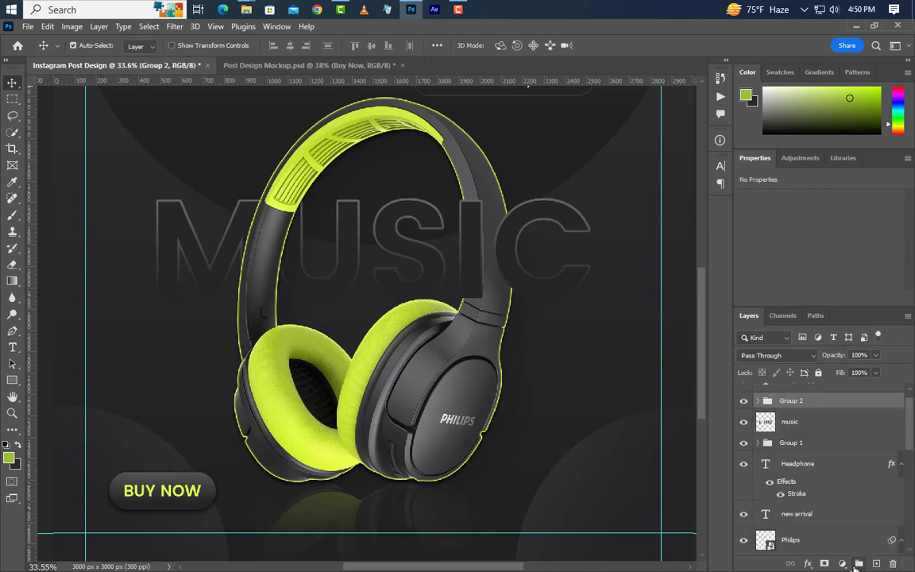
pyautogui.click(48, 26)
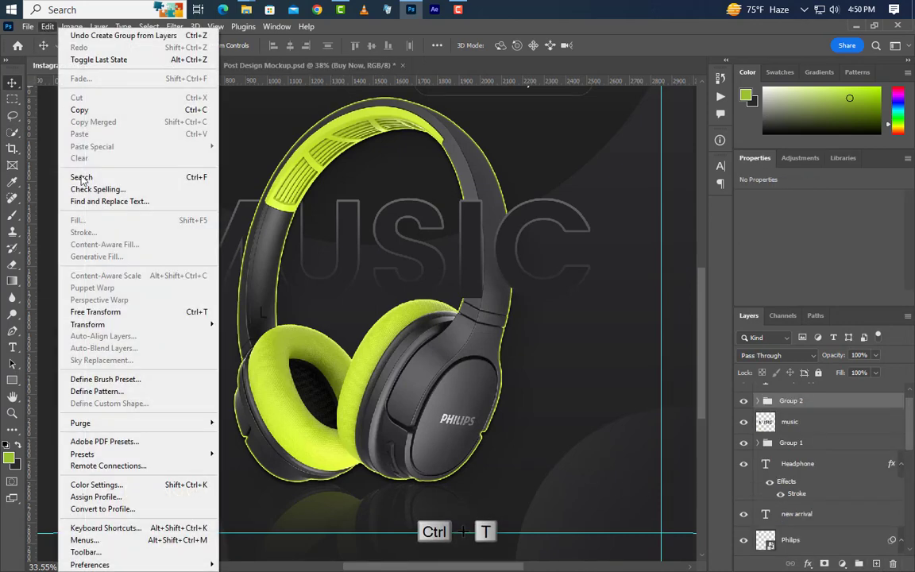
pyautogui.click(83, 311)
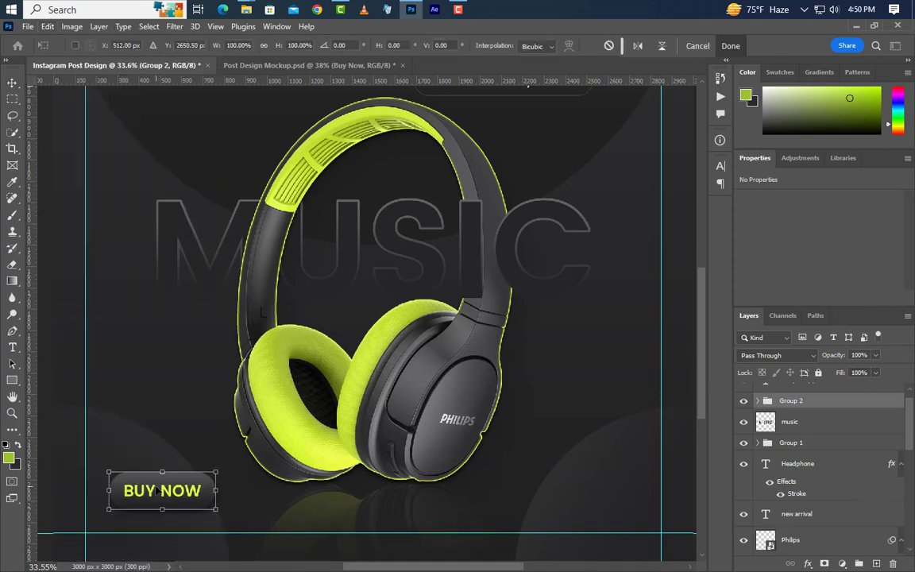
pyautogui.moveTo(159, 491); pyautogui.dragTo(135, 477)
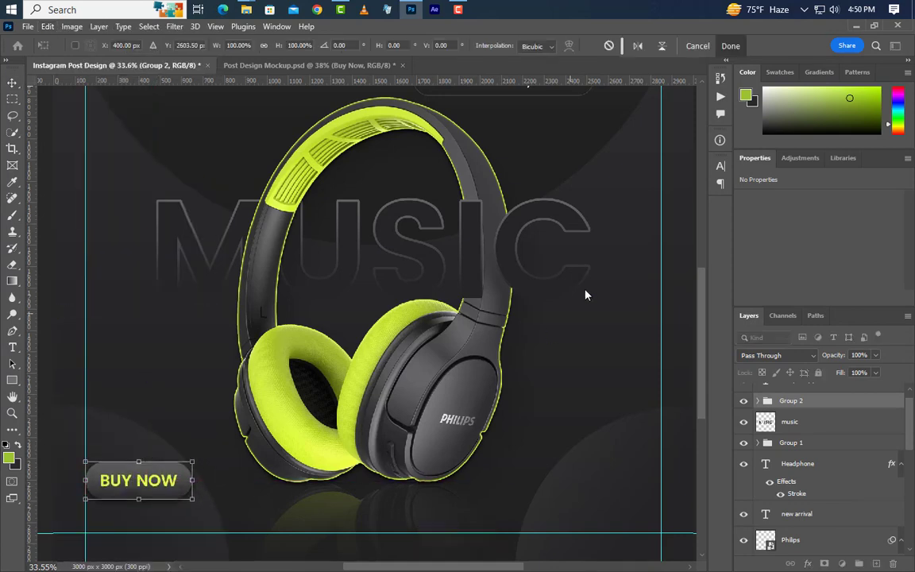
pyautogui.click(724, 49)
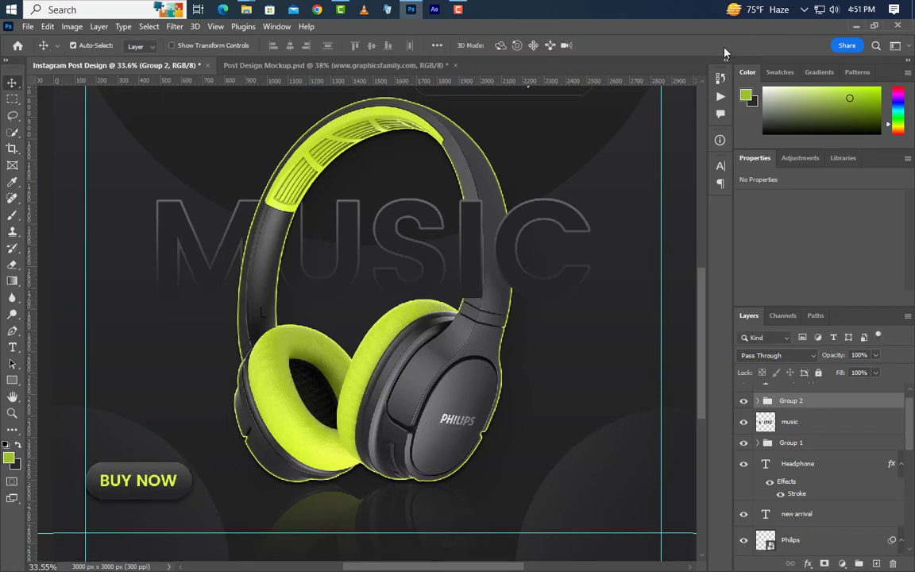
pyautogui.press('t')
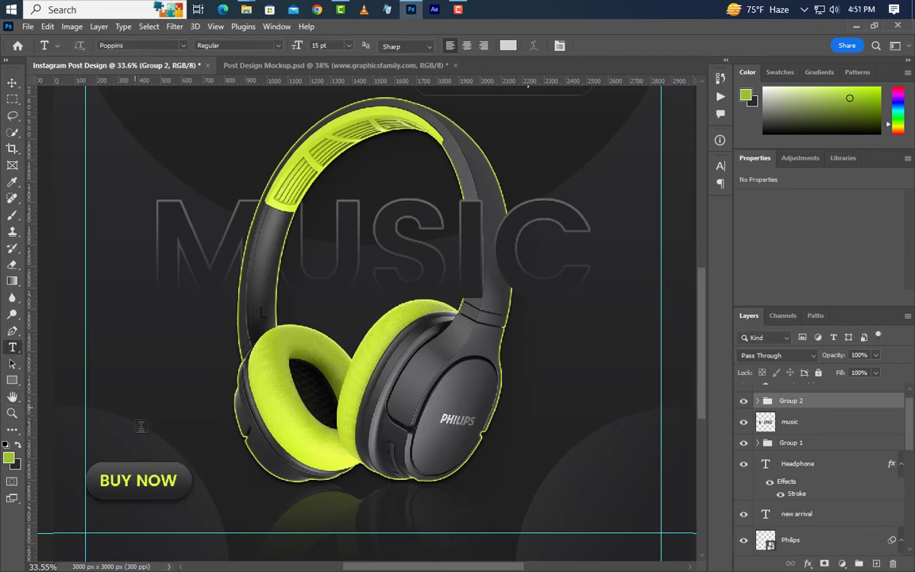
pyautogui.click(88, 527)
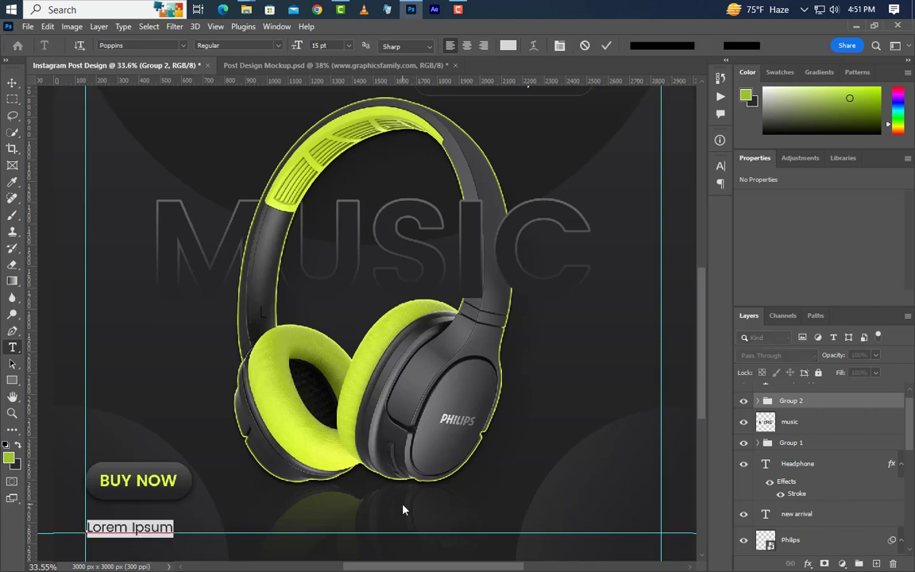
pyautogui.write('www.graphicsfamil')
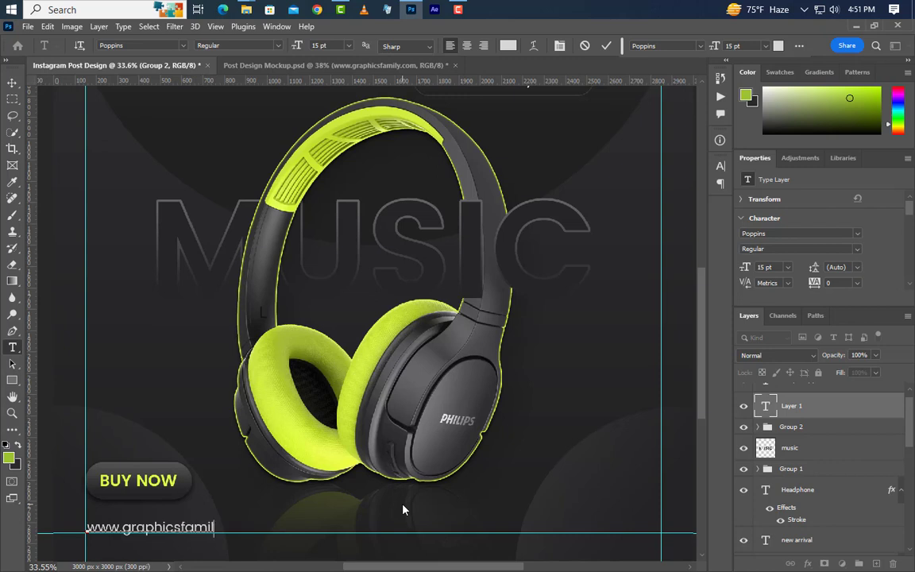
pyautogui.write('y.com')
pyautogui.click(608, 46)
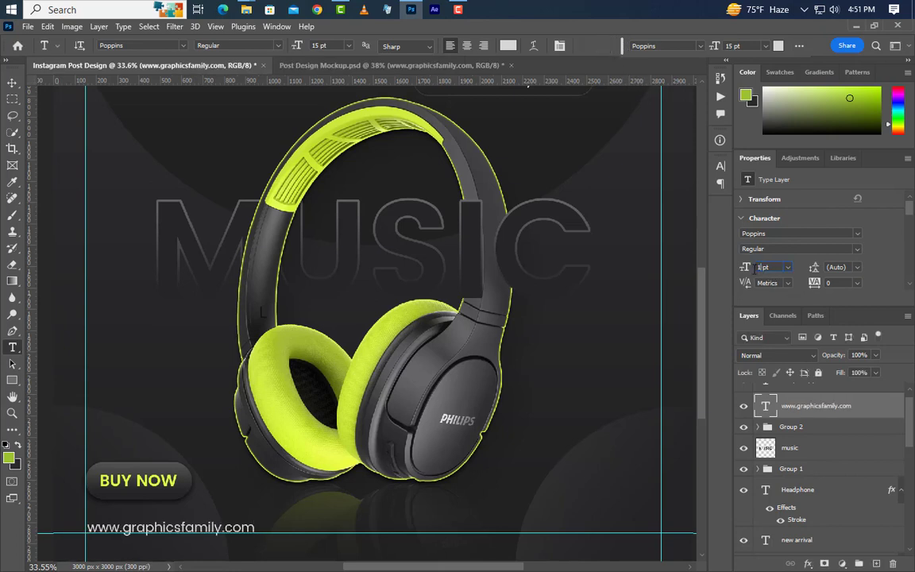
# Set the website text size to 18 pt and nudge the text slightly up from the bottom guide.
pyautogui.press('Return')
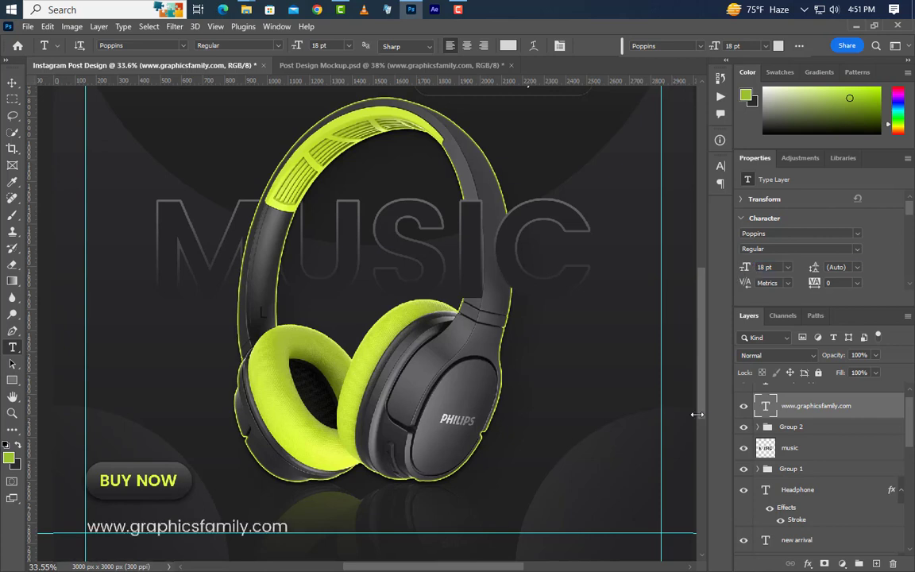
pyautogui.click(12, 84)
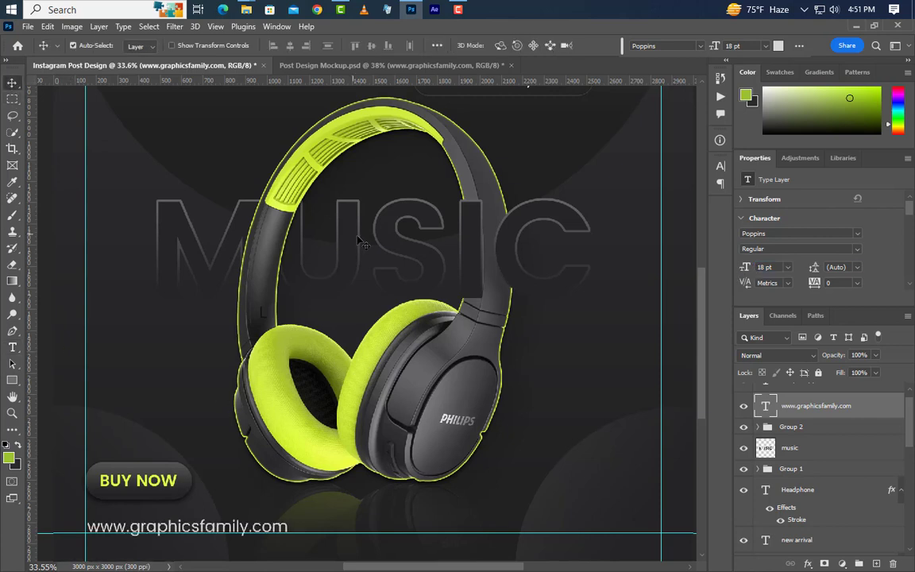
pyautogui.hotkey('shift', 'Up')
pyautogui.hotkey('shift', 'Up')
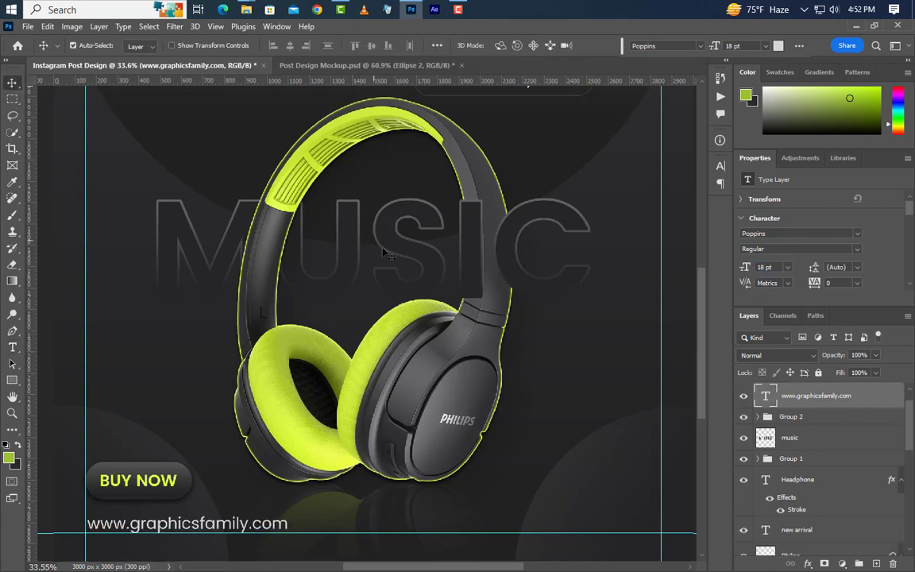
# Draw a green circle about 139 px across in the corner where the right and bottom margin guides meet.
pyautogui.scroll(5, 601, 466)
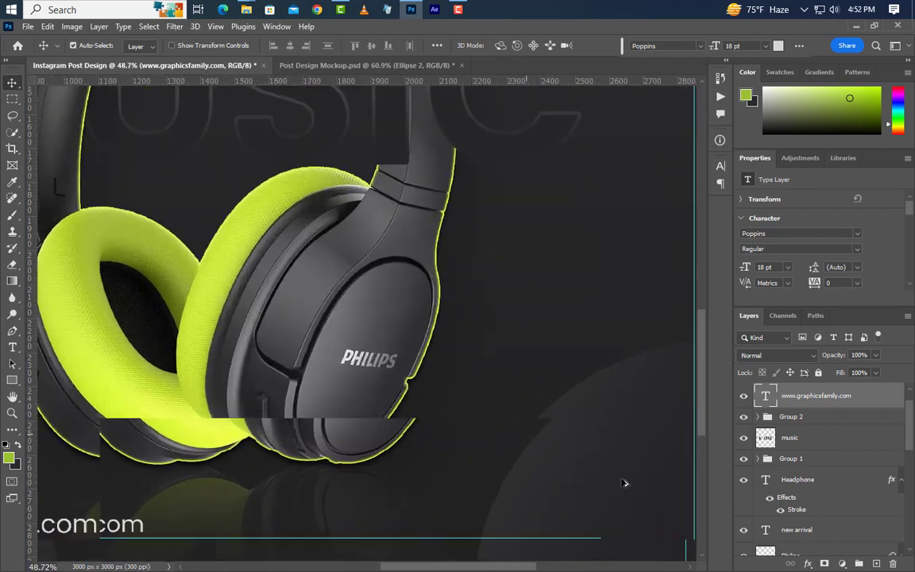
pyautogui.moveTo(541, 568); pyautogui.dragTo(562, 568)
pyautogui.click(12, 381)
pyautogui.rightClick(11, 382)
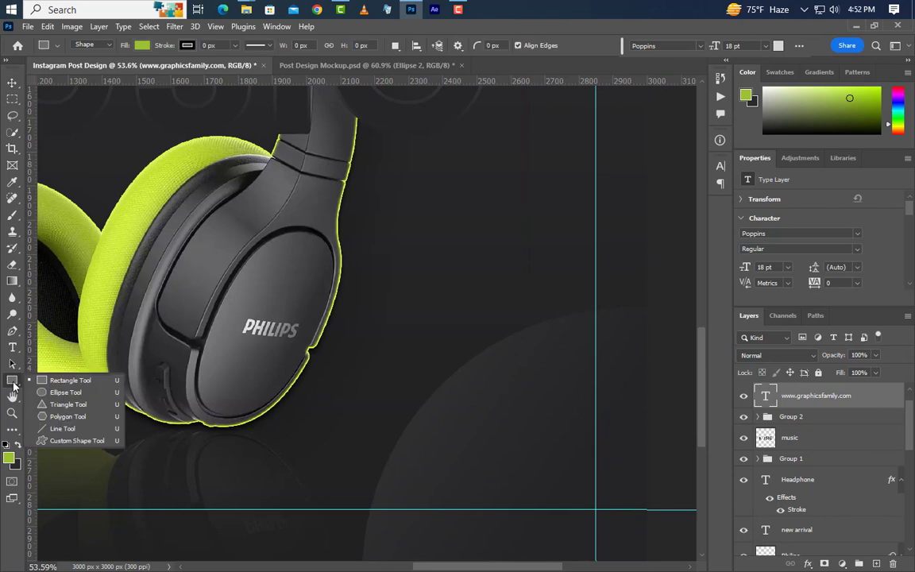
pyautogui.click(64, 392)
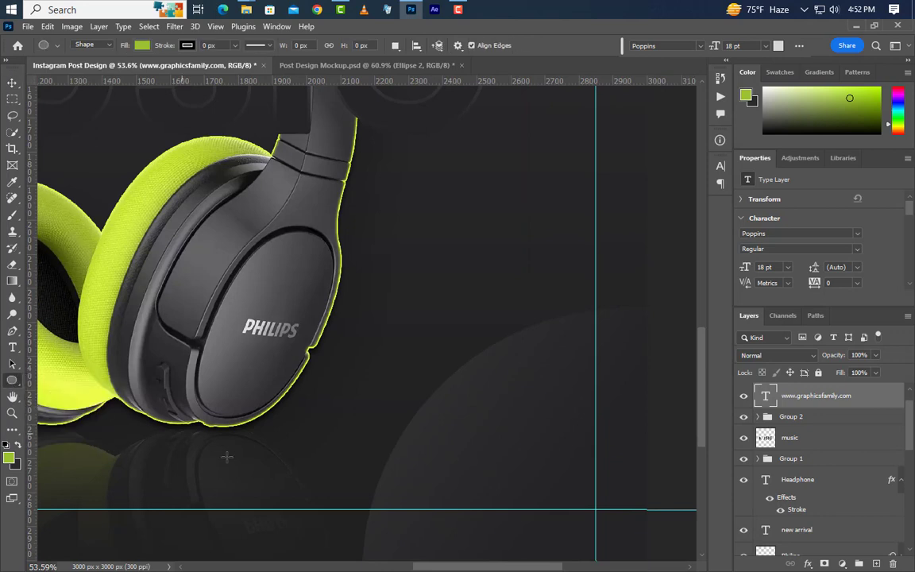
pyautogui.moveTo(546, 462); pyautogui.dragTo(594, 509)
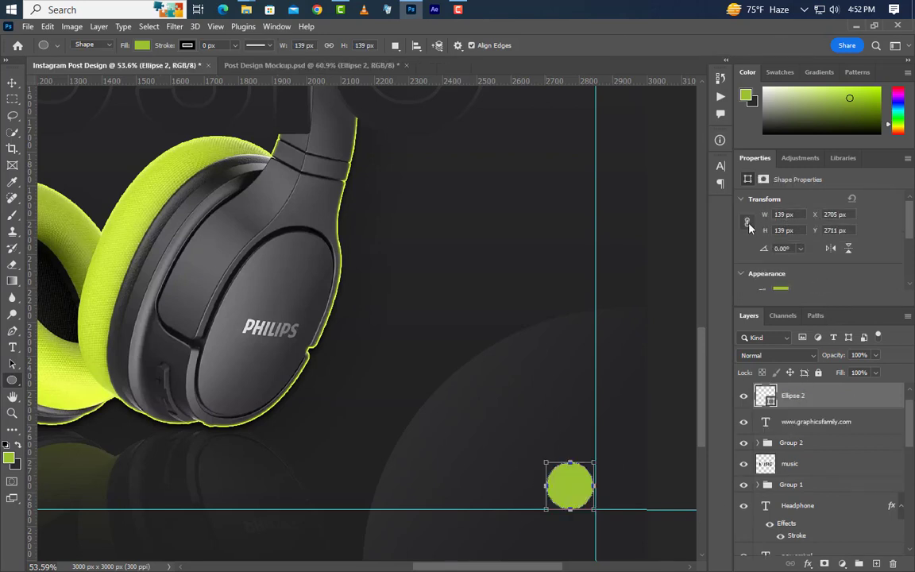
# Resize the green circle to 122 px by 122 px with linked proportions and move it flush against the right and bottom guides.
pyautogui.click(748, 223)
pyautogui.write('122')
pyautogui.press('Return')
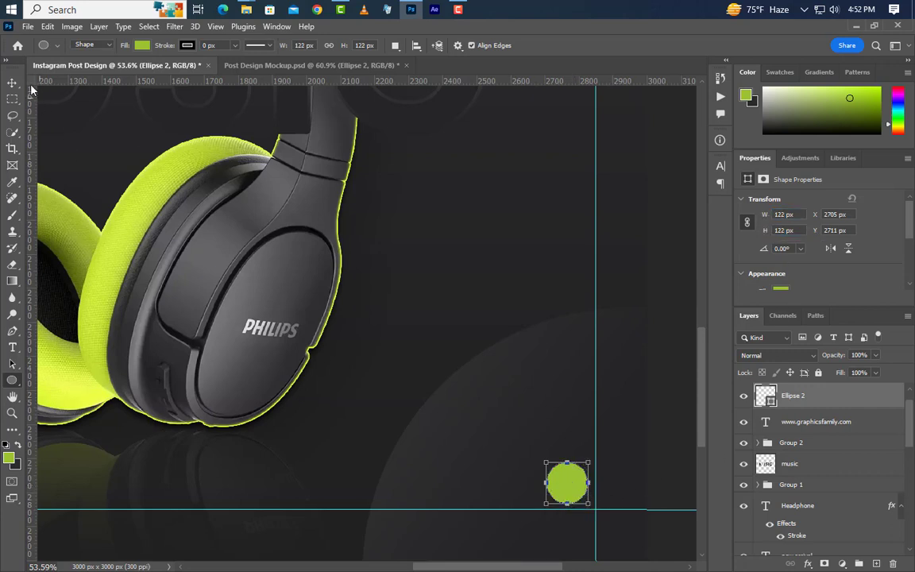
pyautogui.press('v')
pyautogui.moveTo(568, 487); pyautogui.dragTo(576, 492)
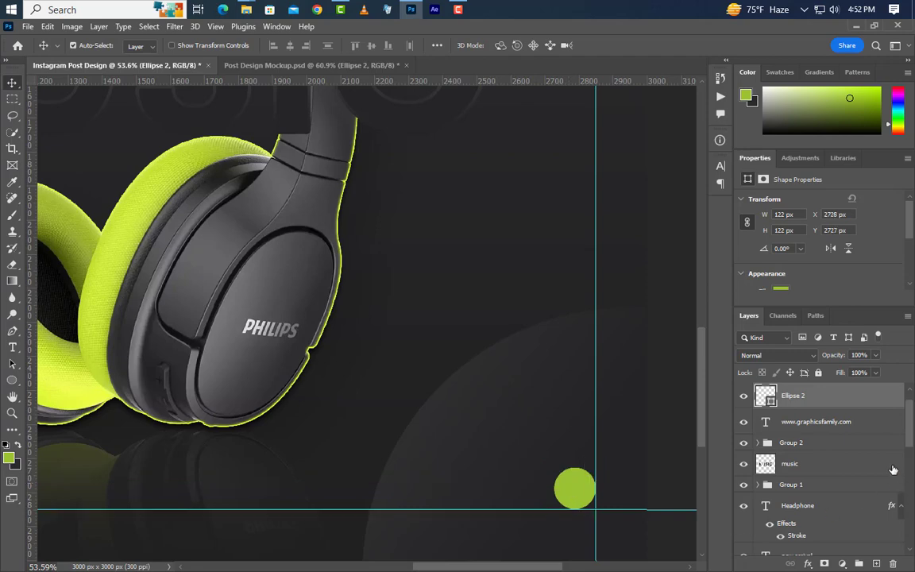
# Add a 3 px outside stroke with a linear gradient fill at 90° to the corner circle.
pyautogui.doubleClick(876, 395)
pyautogui.moveTo(583, 239); pyautogui.dragTo(666, 112)
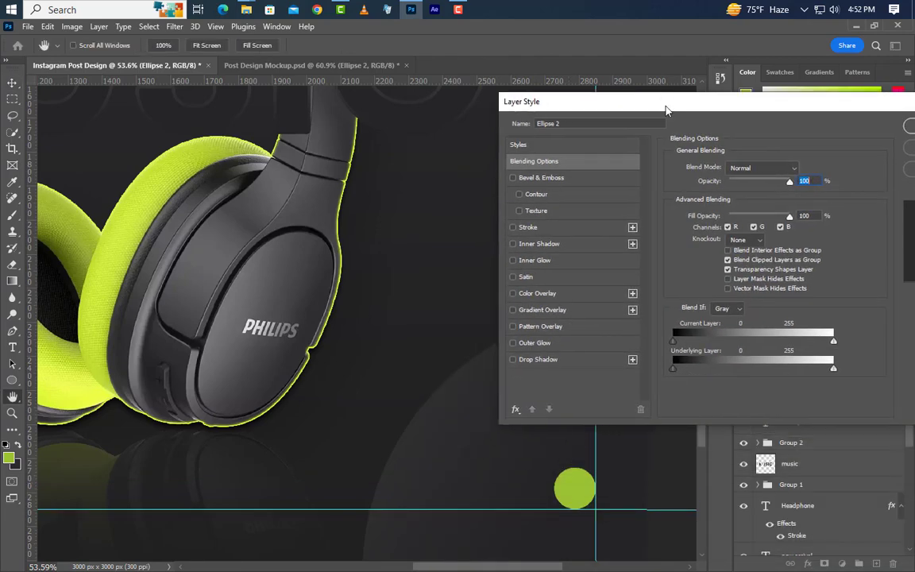
pyautogui.click(548, 228)
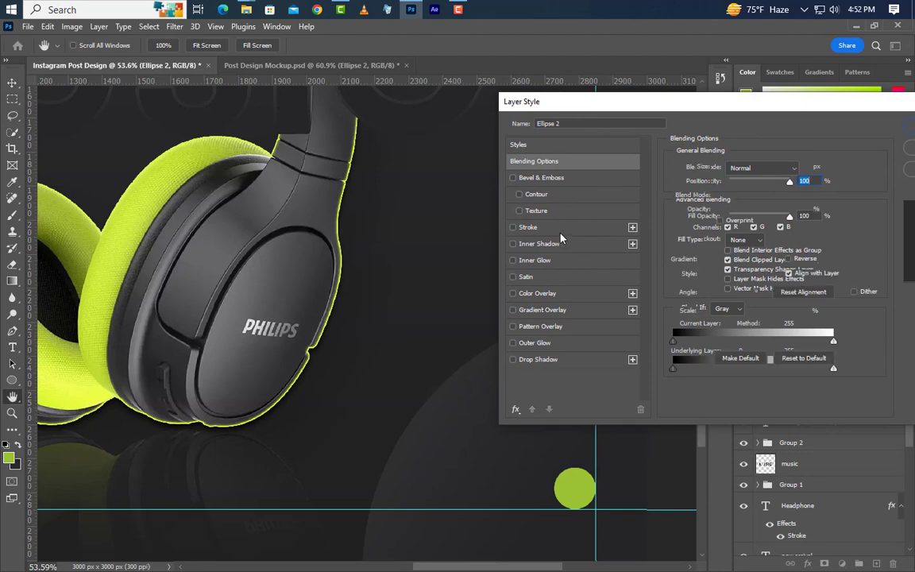
pyautogui.click(797, 166)
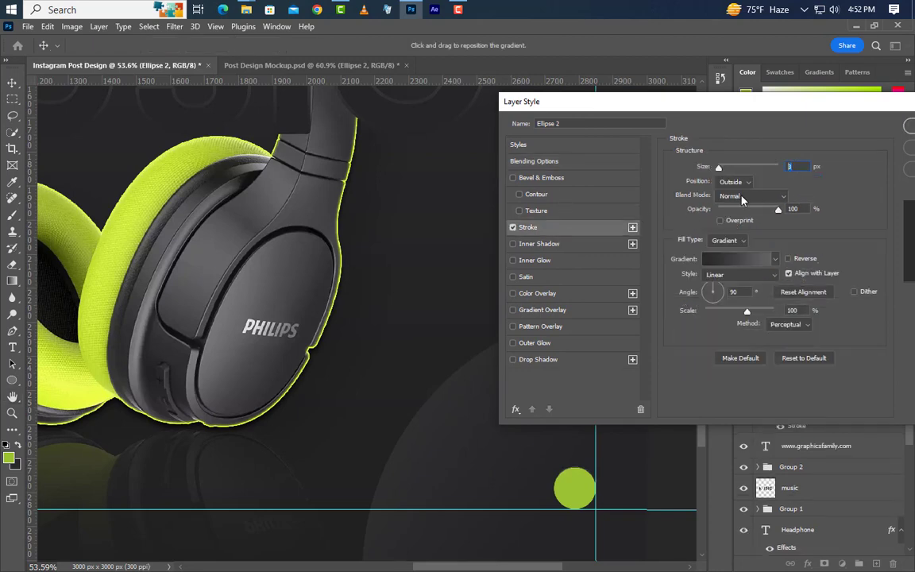
pyautogui.click(730, 182)
pyautogui.click(732, 191)
pyautogui.click(728, 240)
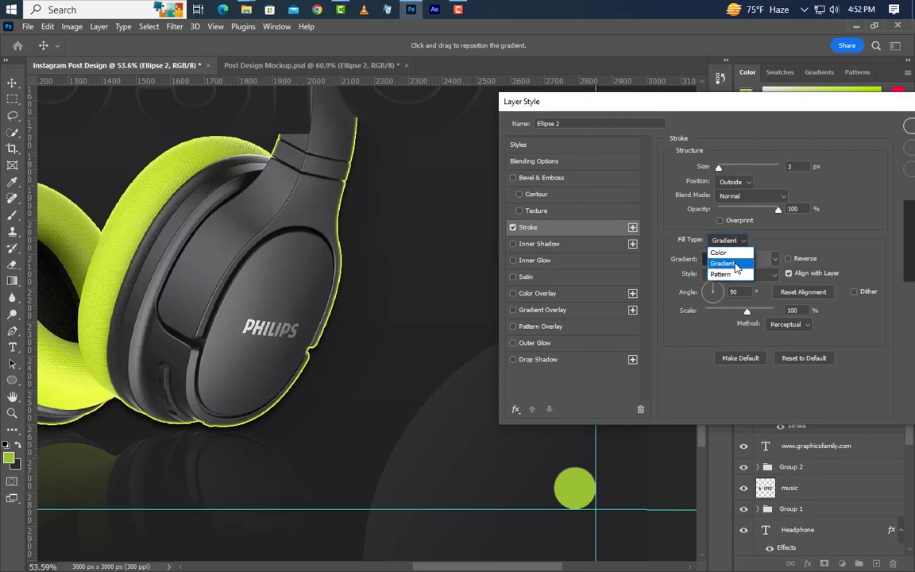
pyautogui.click(724, 263)
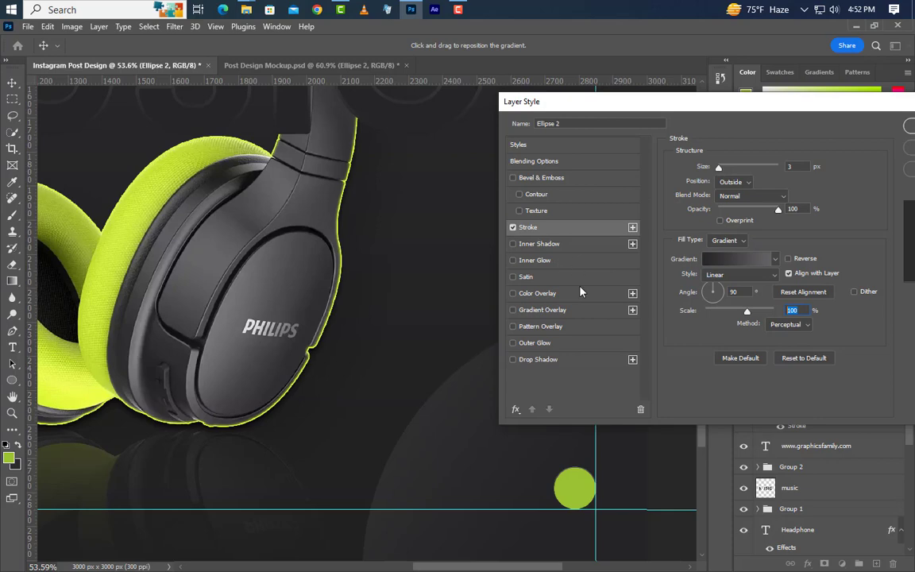
# Add a linear gradient overlay to the corner circle, running from #1b1b1c to #2f2e31 at 90° with 50% scale.
pyautogui.click(575, 311)
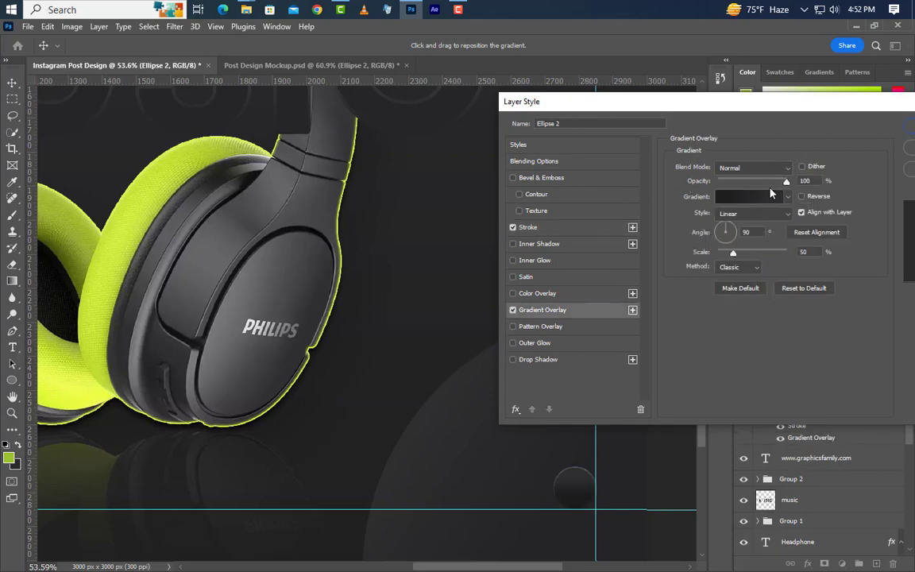
pyautogui.click(757, 205)
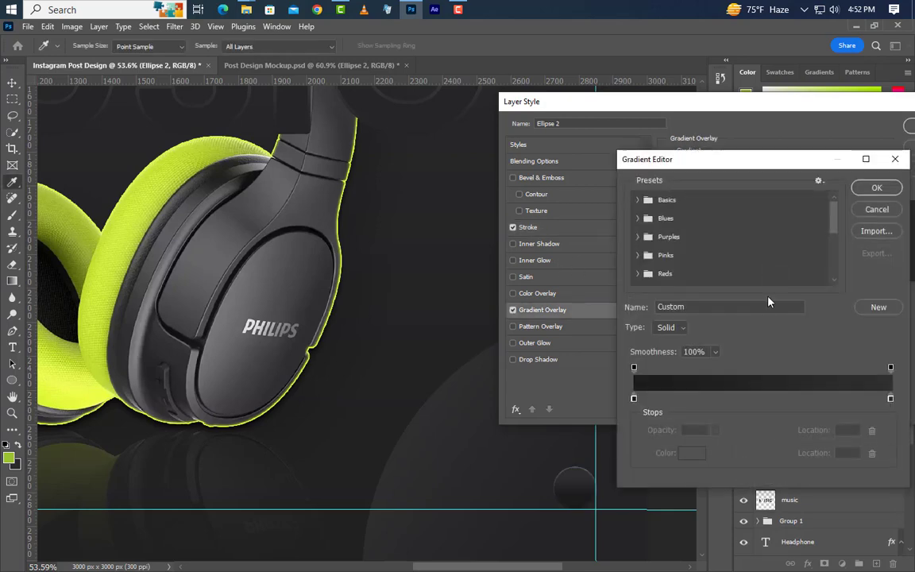
pyautogui.click(633, 398)
pyautogui.doubleClick(634, 399)
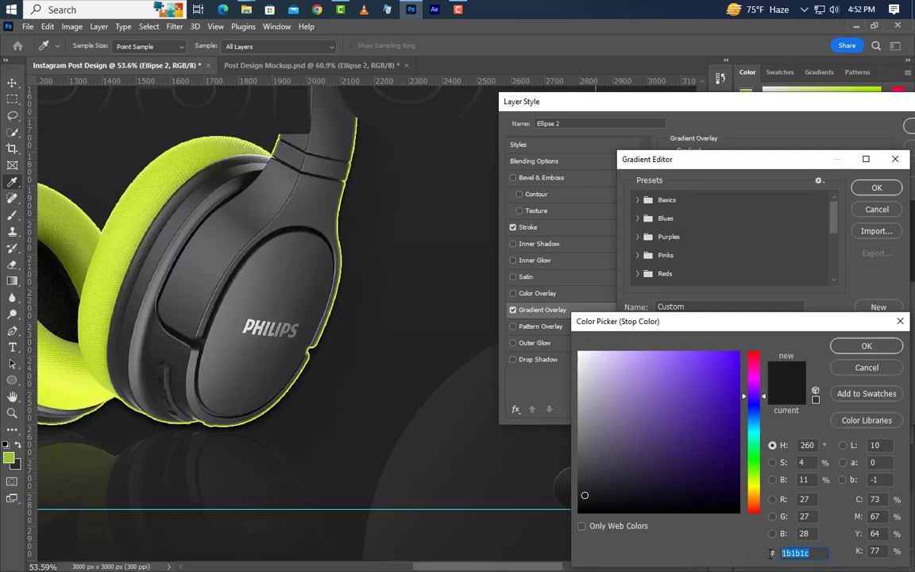
pyautogui.click(857, 347)
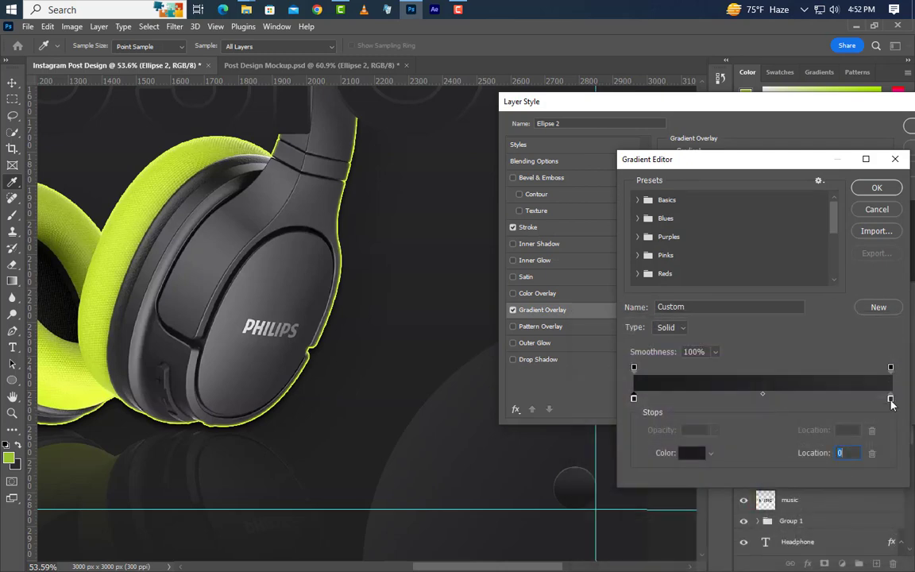
pyautogui.doubleClick(890, 400)
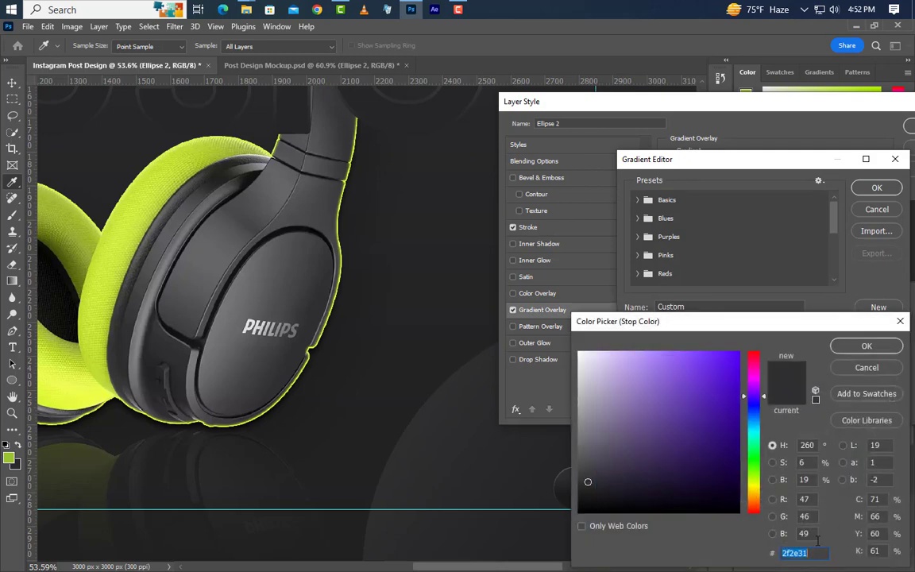
pyautogui.click(891, 347)
pyautogui.click(875, 188)
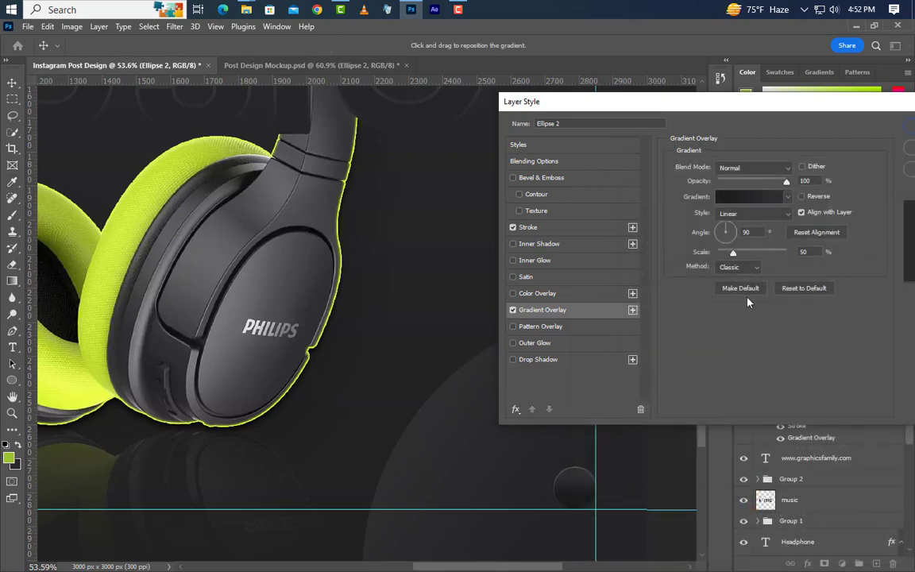
pyautogui.doubleClick(745, 233)
pyautogui.doubleClick(798, 253)
# Add a black Multiply drop shadow to the circle: 35% opacity, 90° angle, 5 px distance, 20% spread, 20 px size.
pyautogui.click(575, 360)
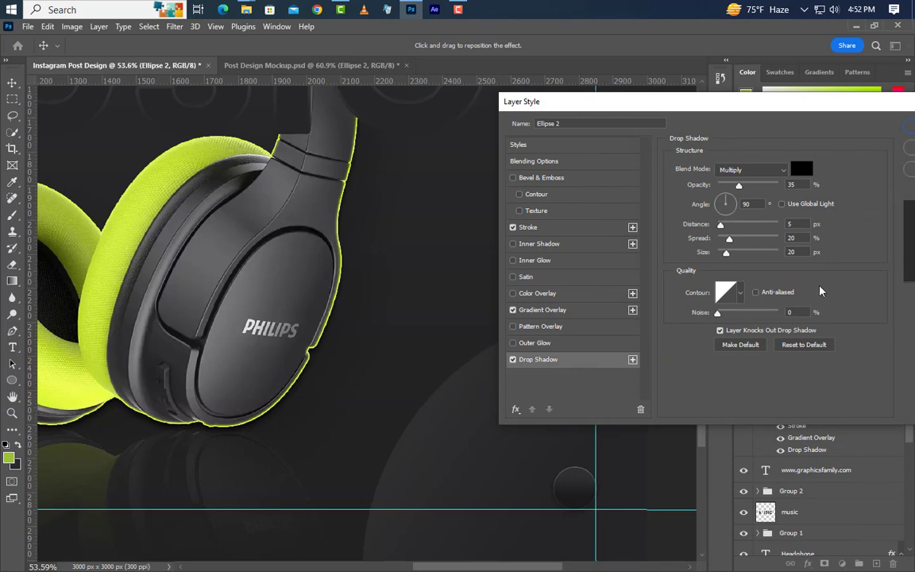
pyautogui.doubleClick(796, 186)
pyautogui.doubleClick(749, 205)
pyautogui.doubleClick(796, 239)
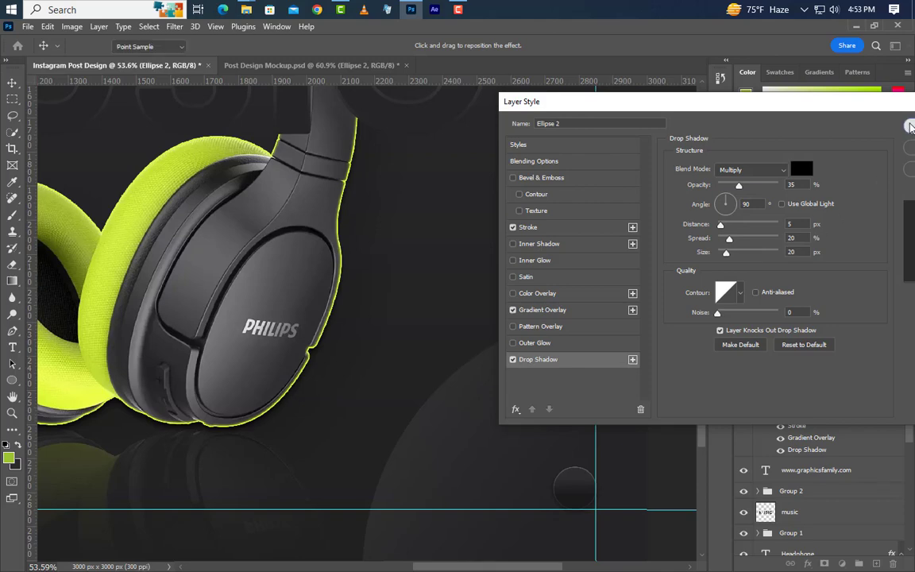
pyautogui.click(910, 128)
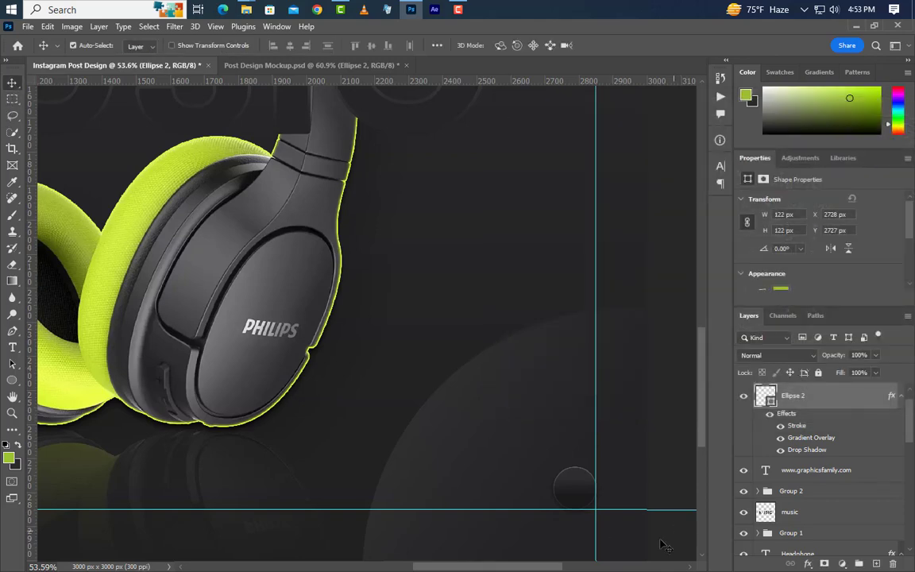
# Duplicate the styled circle twice to its left, forming an evenly spaced row with about 170 px between circle positions.
pyautogui.moveTo(586, 496); pyautogui.dragTo(522, 494)
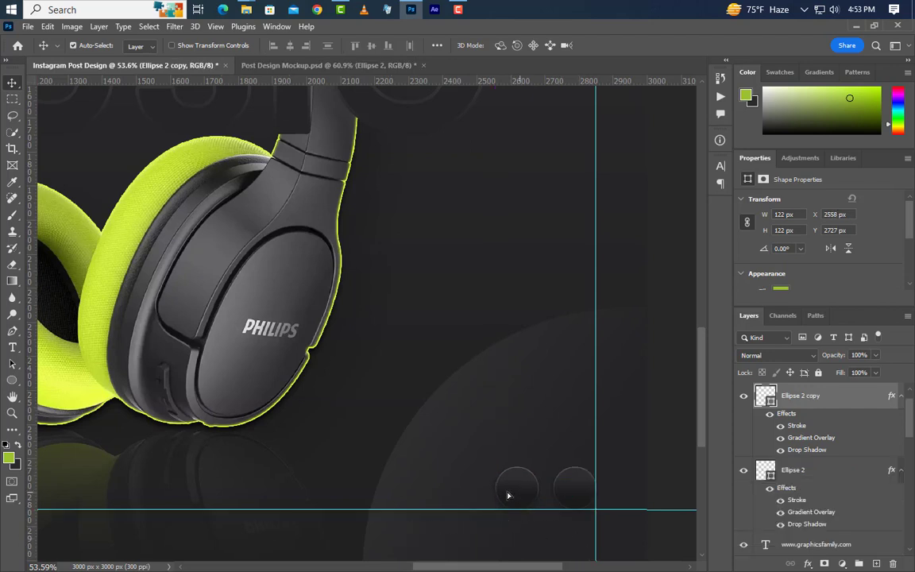
pyautogui.moveTo(522, 494); pyautogui.dragTo(461, 493)
pyautogui.scroll(-5, 569, 517)
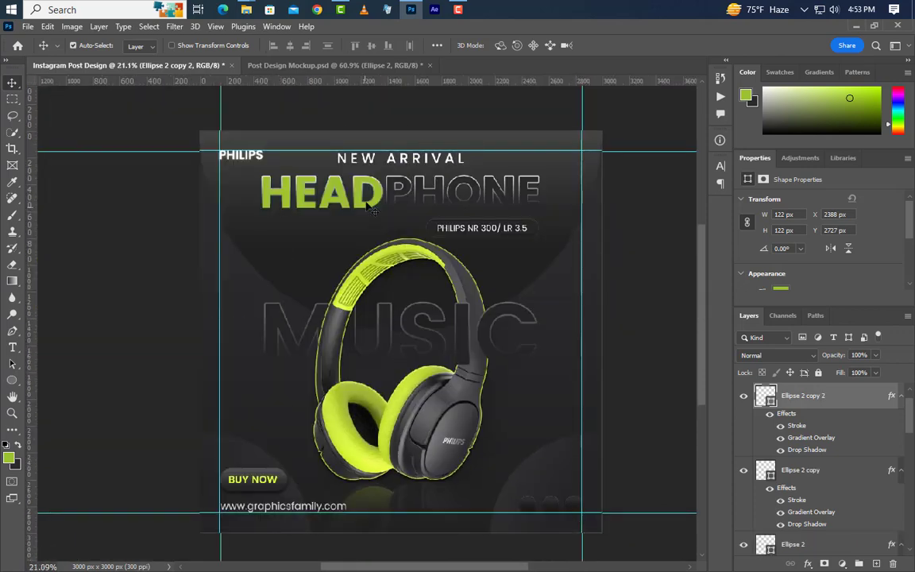
# Place the Instagram, Twitter and Youtube PNG icons from the icon folder into the Instagram post document.
pyautogui.click(855, 26)
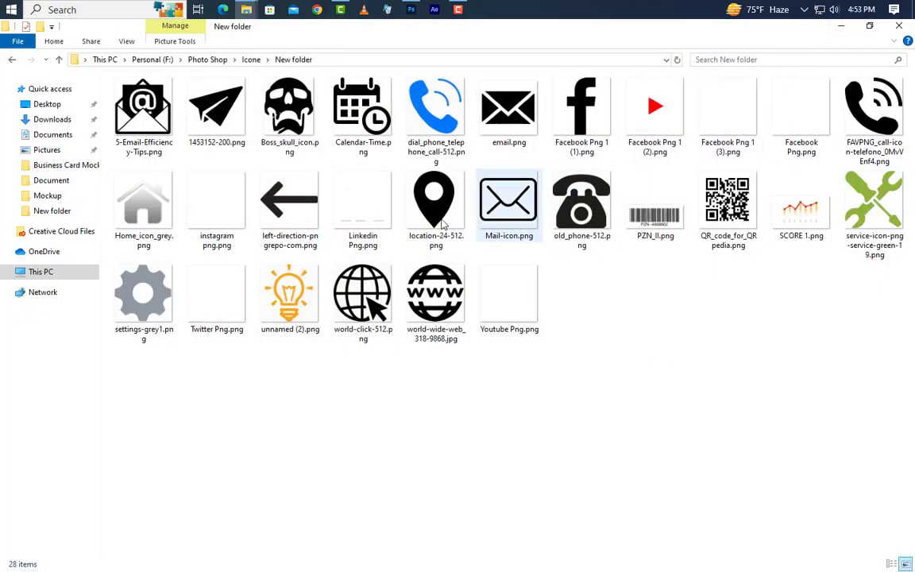
pyautogui.click(216, 205)
pyautogui.keyDown('ctrl'); pyautogui.click(222, 318); pyautogui.keyUp('ctrl')
pyautogui.keyDown('ctrl'); pyautogui.click(516, 296); pyautogui.keyUp('ctrl')
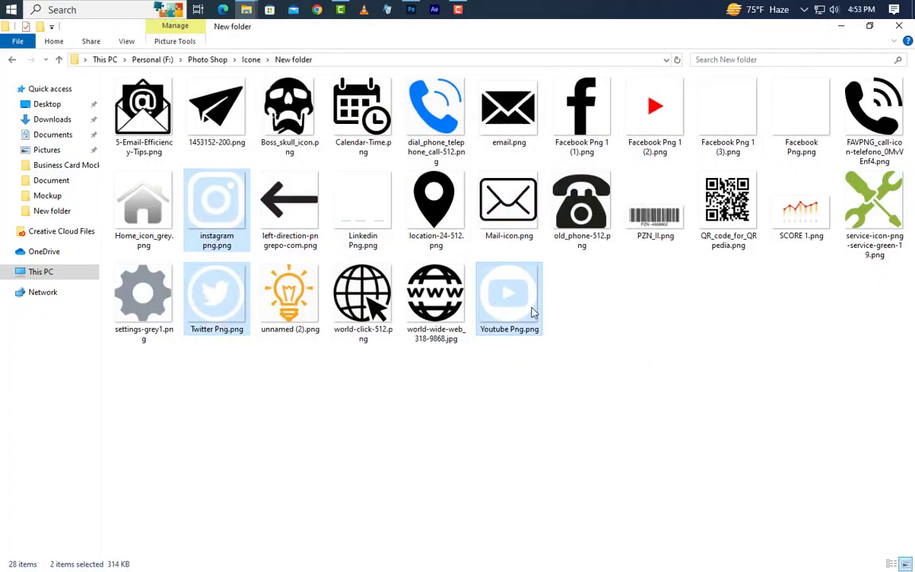
pyautogui.moveTo(521, 292); pyautogui.dragTo(425, 329)
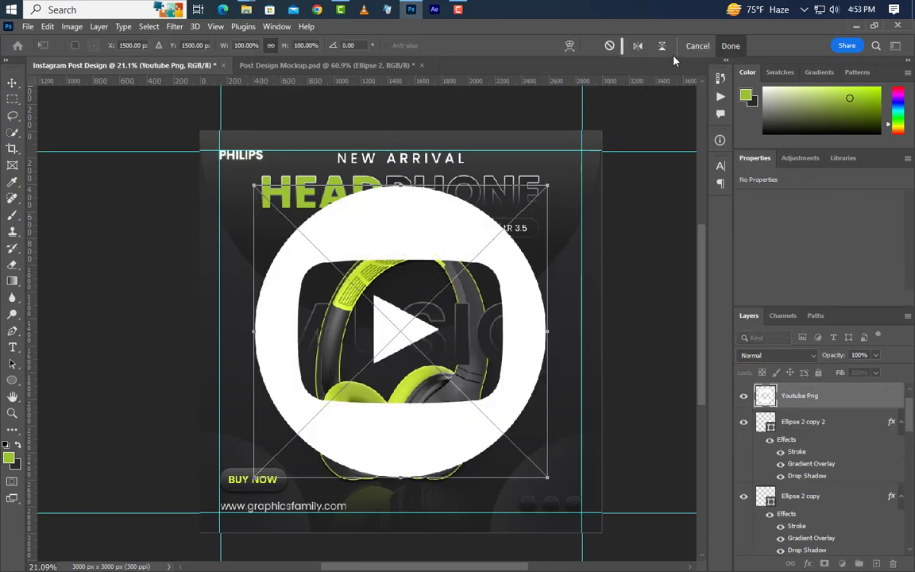
pyautogui.click(728, 46)
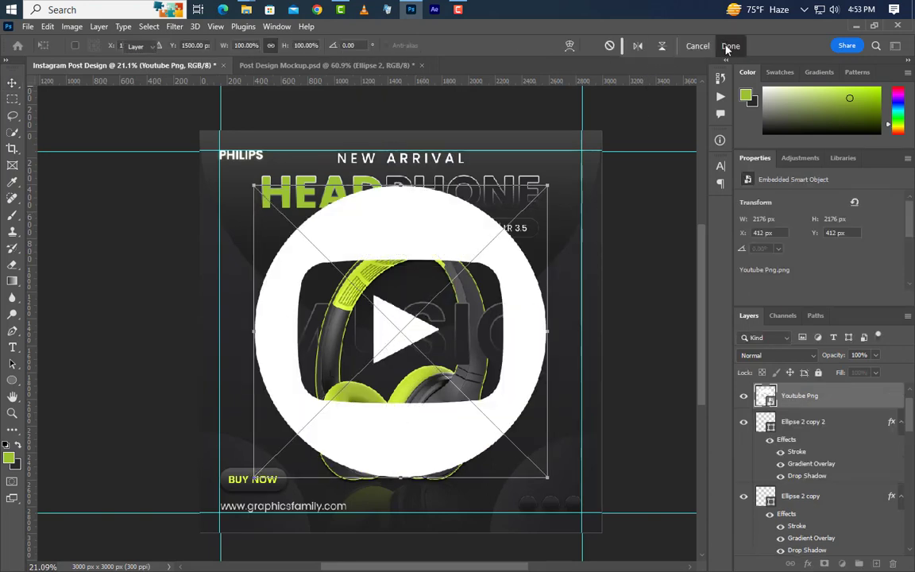
pyautogui.click(728, 46)
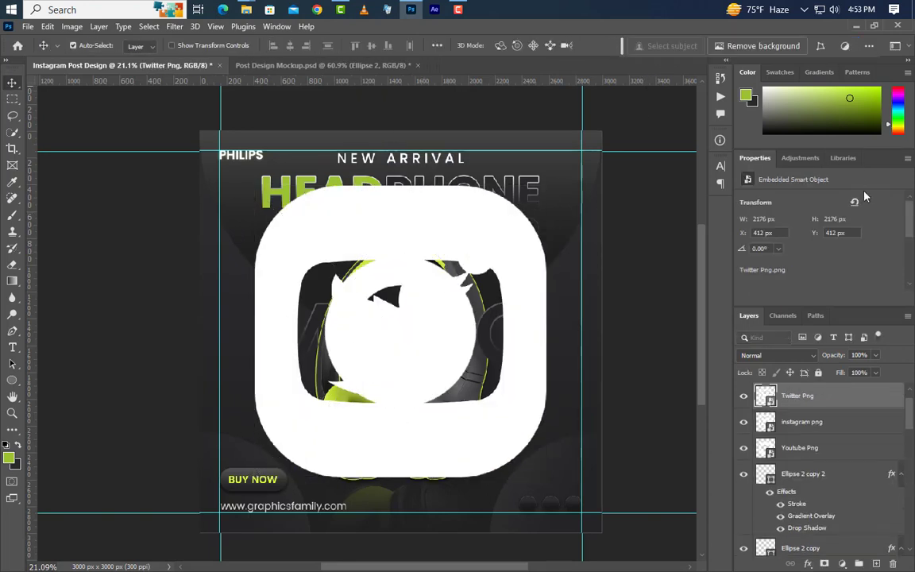
# Group the Twitter, Instagram and Youtube icon layers together.
pyautogui.keyDown('shift'); pyautogui.click(838, 426); pyautogui.keyUp('shift')
pyautogui.keyDown('shift'); pyautogui.click(838, 447); pyautogui.keyUp('shift')
pyautogui.click(860, 564)
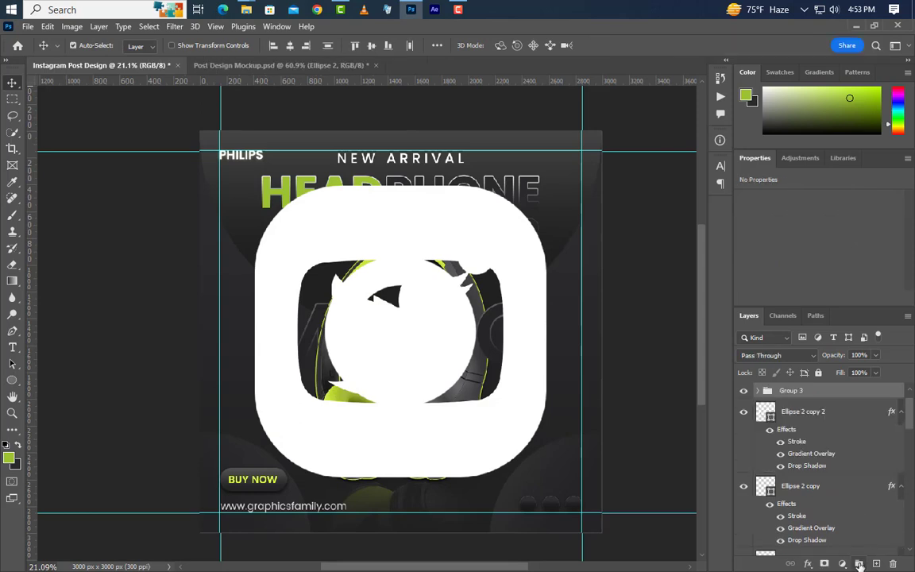
# Scale the icon group down to about 3.49% and centre it inside the rightmost circle.
pyautogui.hotkey('ctrl', 't')
pyautogui.click(47, 26)
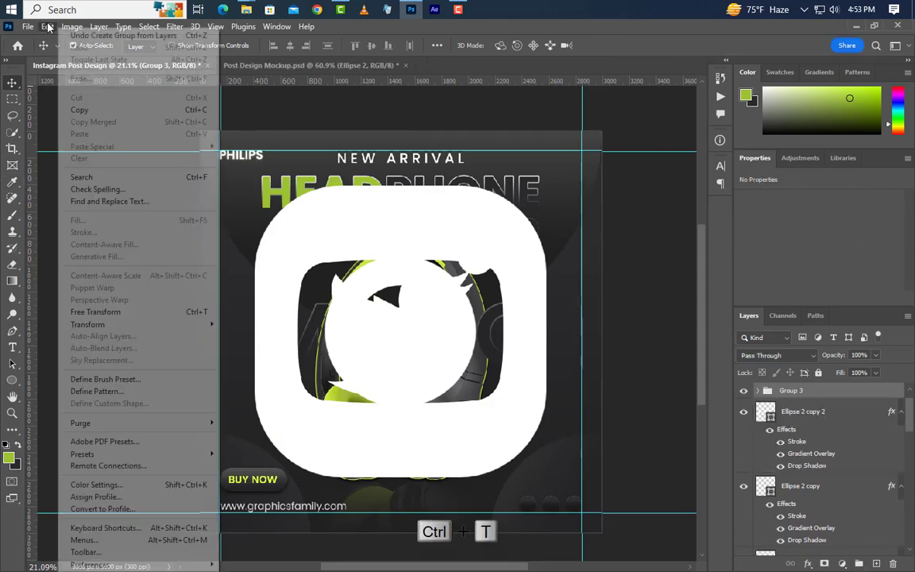
pyautogui.click(96, 311)
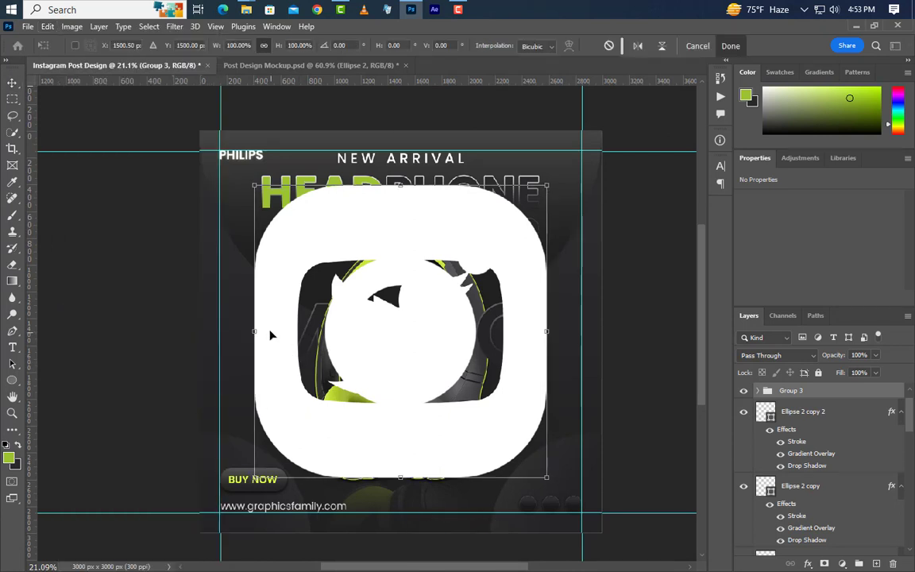
pyautogui.moveTo(270, 335); pyautogui.dragTo(566, 482)
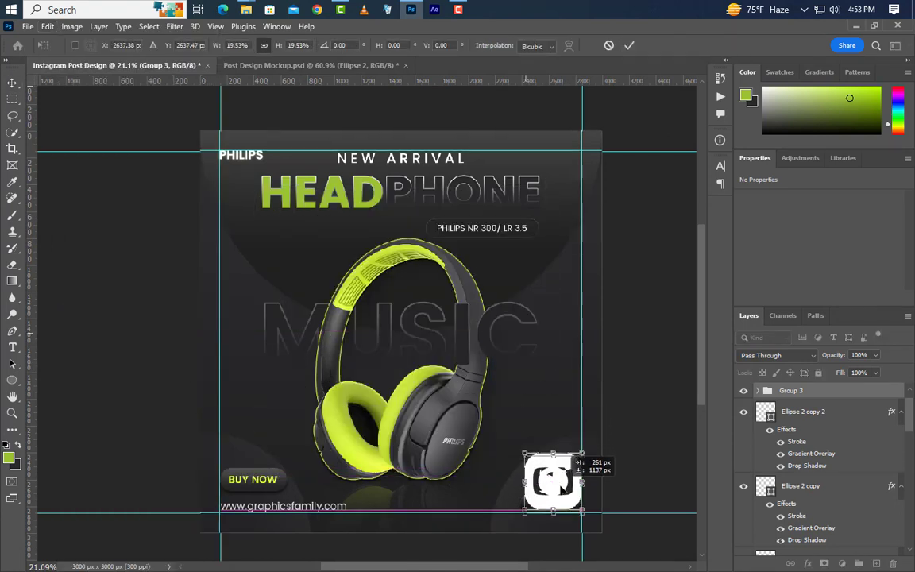
pyautogui.scroll(5, 593, 541)
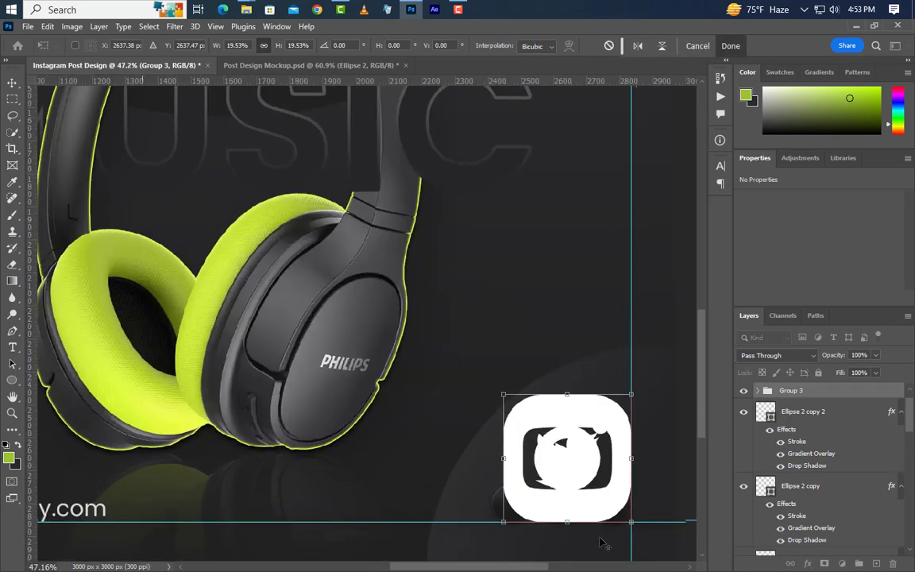
pyautogui.scroll(4, 602, 542)
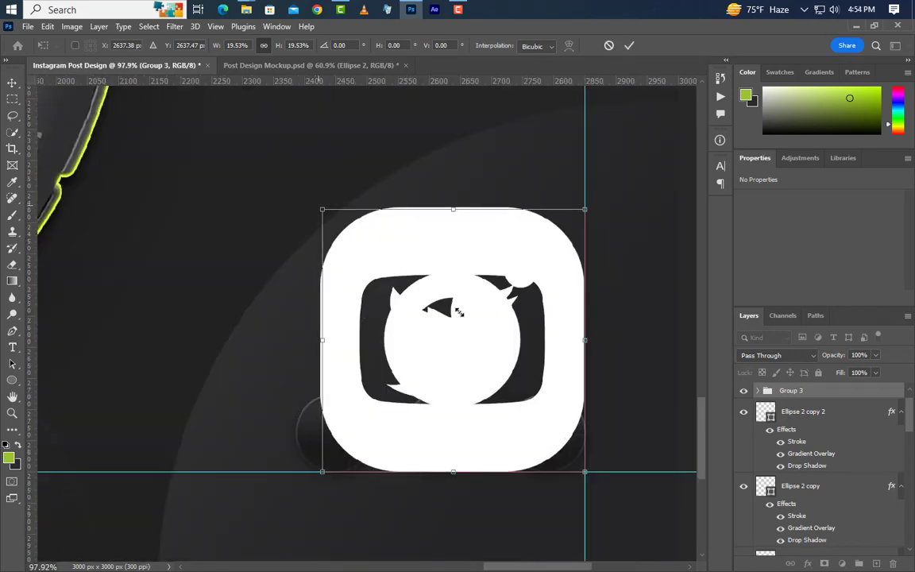
pyautogui.moveTo(458, 311); pyautogui.dragTo(572, 411)
pyautogui.moveTo(570, 451); pyautogui.dragTo(556, 437)
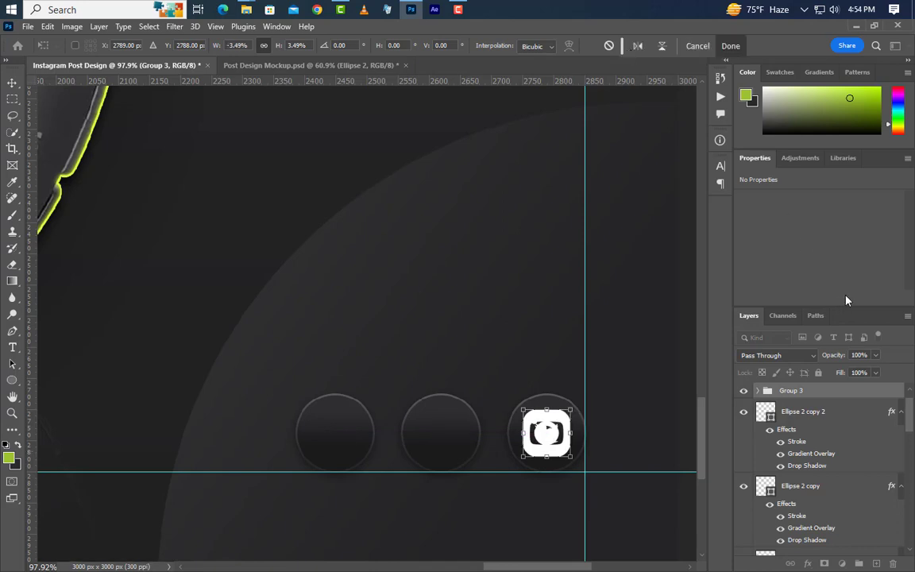
# Apply the icon group's transform and collapse the effects lists of the three circle layers.
pyautogui.click(901, 411)
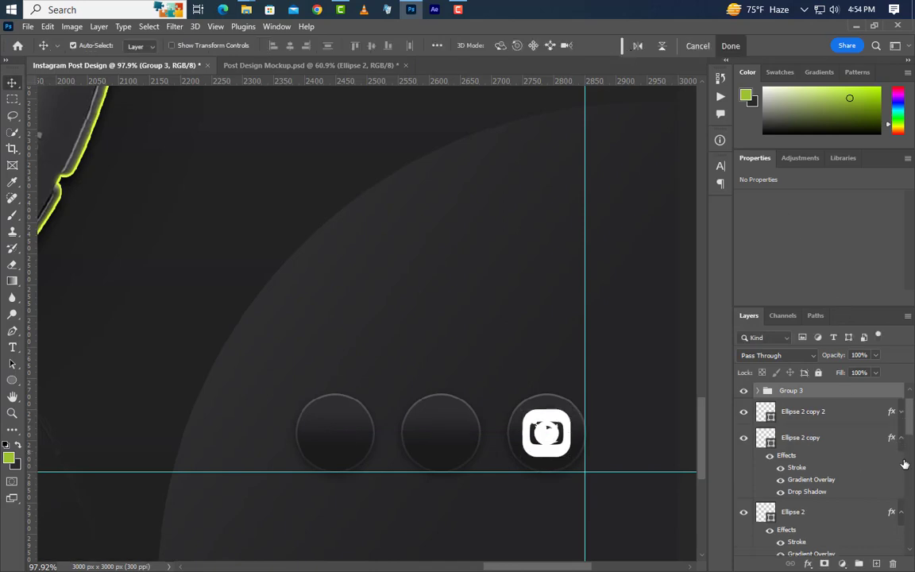
pyautogui.click(901, 438)
pyautogui.click(902, 464)
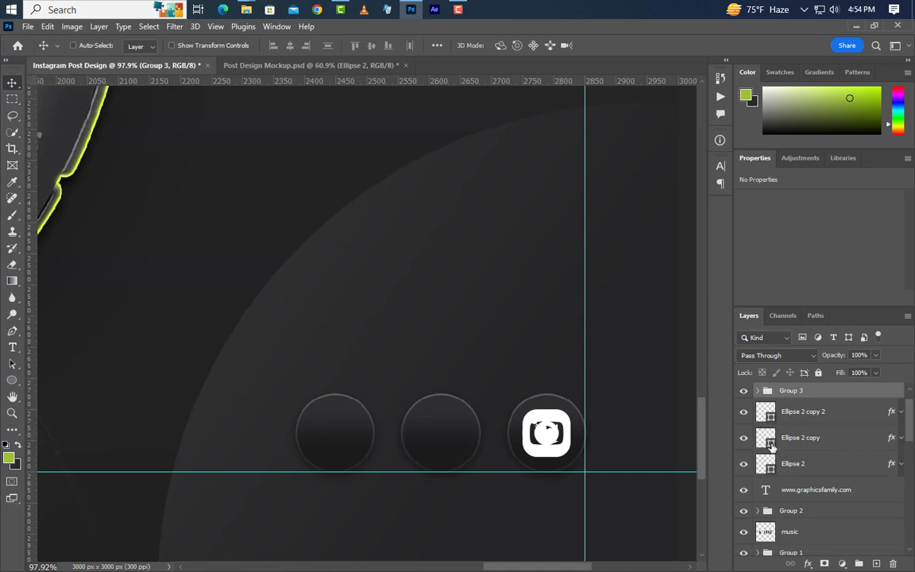
# Centre the Twitter icon horizontally in the middle circle, using that circle's outline as the selection.
pyautogui.keyDown('ctrl'); pyautogui.click(782, 437); pyautogui.keyUp('ctrl')
pyautogui.click(757, 391)
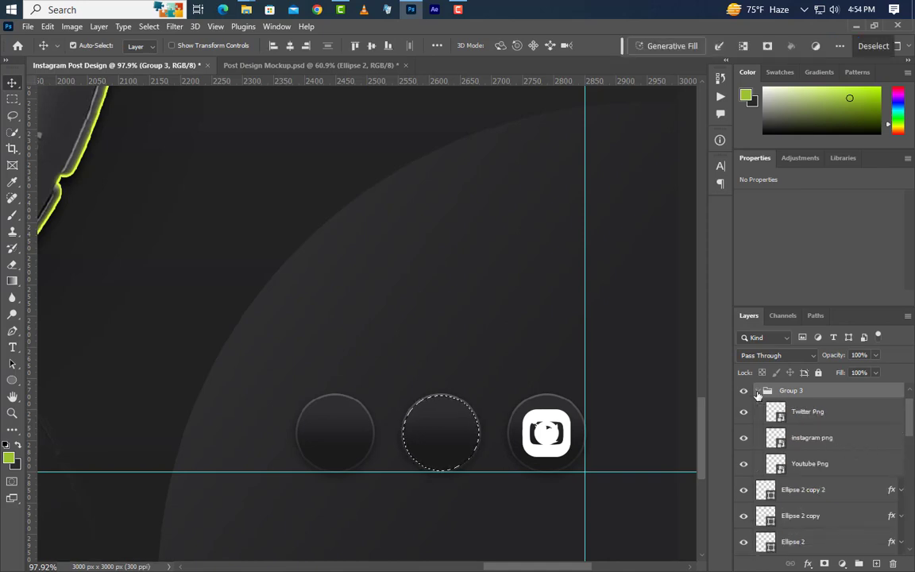
pyautogui.click(798, 415)
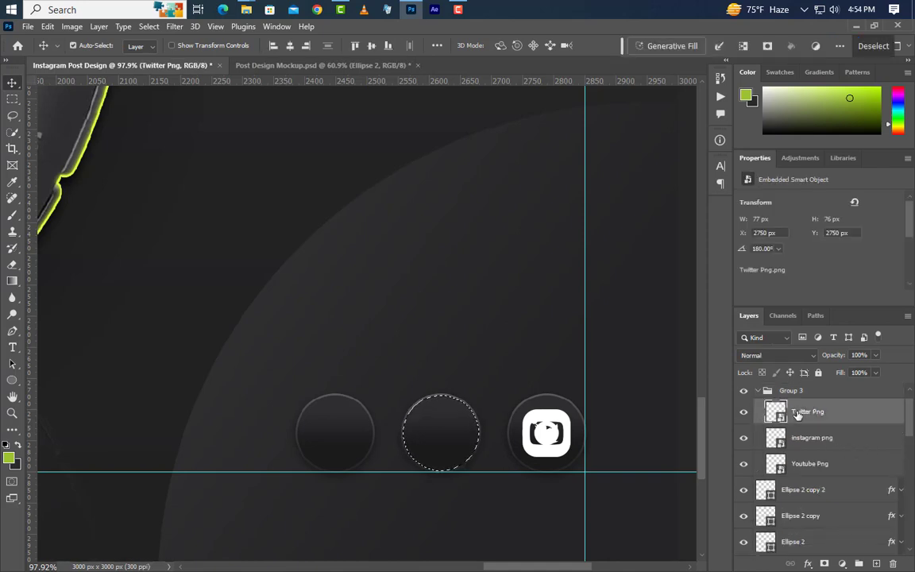
pyautogui.click(289, 46)
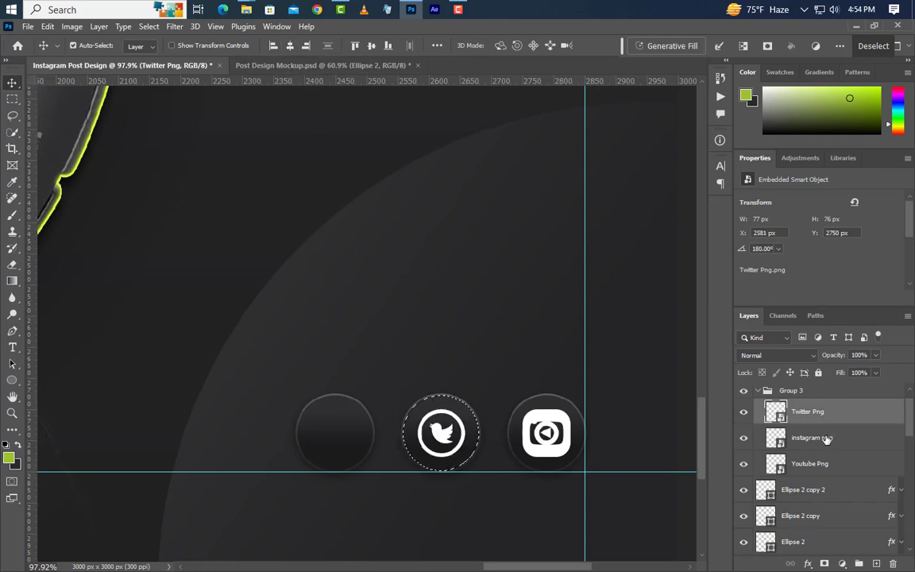
# Centre the Instagram icon horizontally in the leftmost circle, using that circle's outline as the selection.
pyautogui.keyDown('ctrl'); pyautogui.click(770, 495); pyautogui.keyUp('ctrl')
pyautogui.click(803, 438)
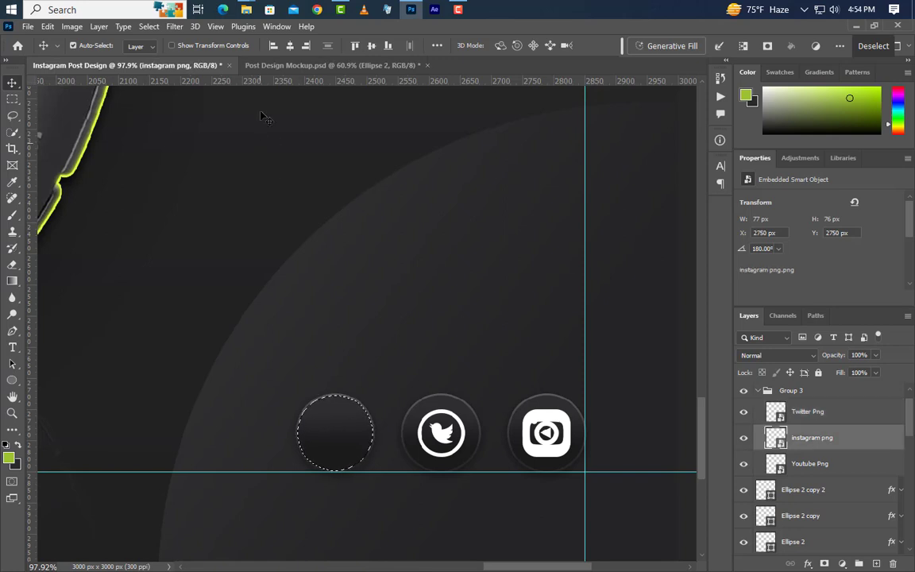
pyautogui.click(291, 46)
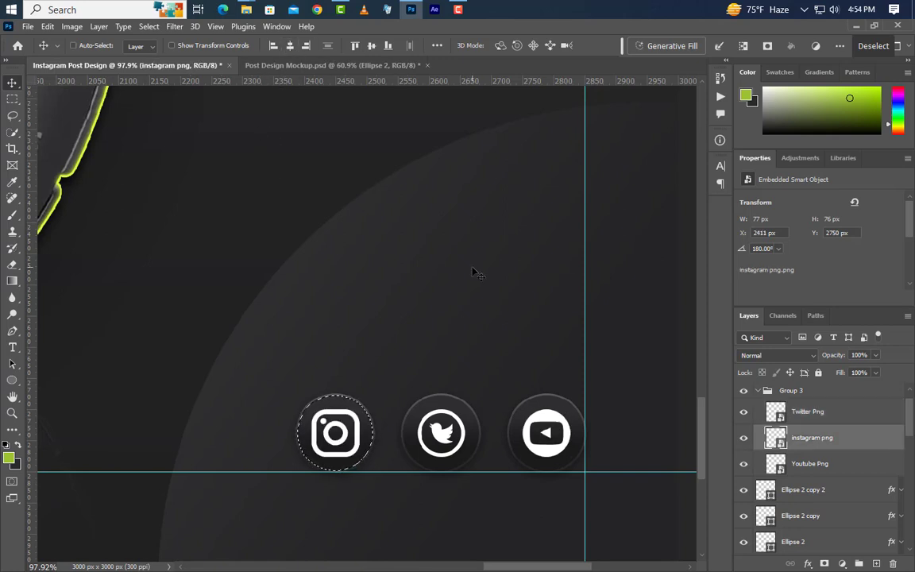
# Add a new empty layer directly above the Philips copy text layer.
pyautogui.scroll(-6, 529, 436)
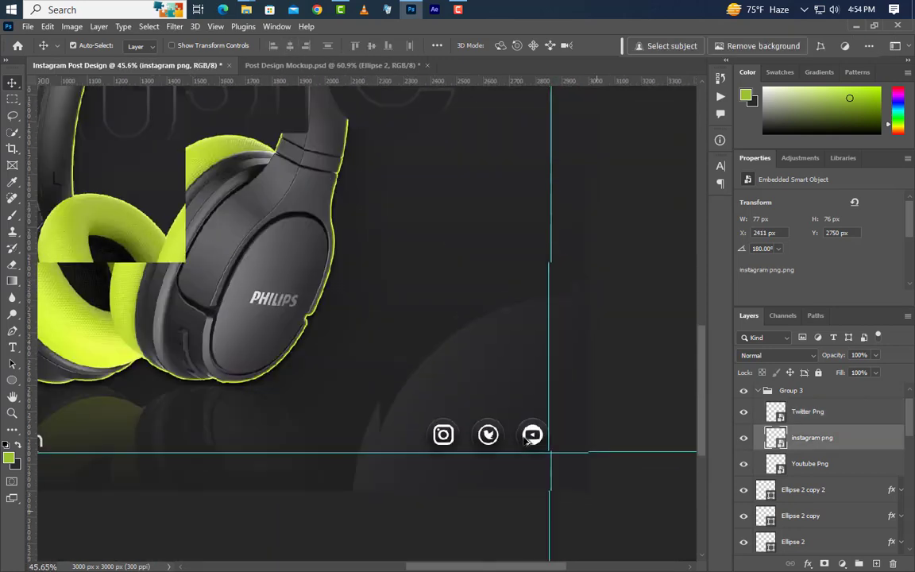
pyautogui.scroll(-4, 529, 437)
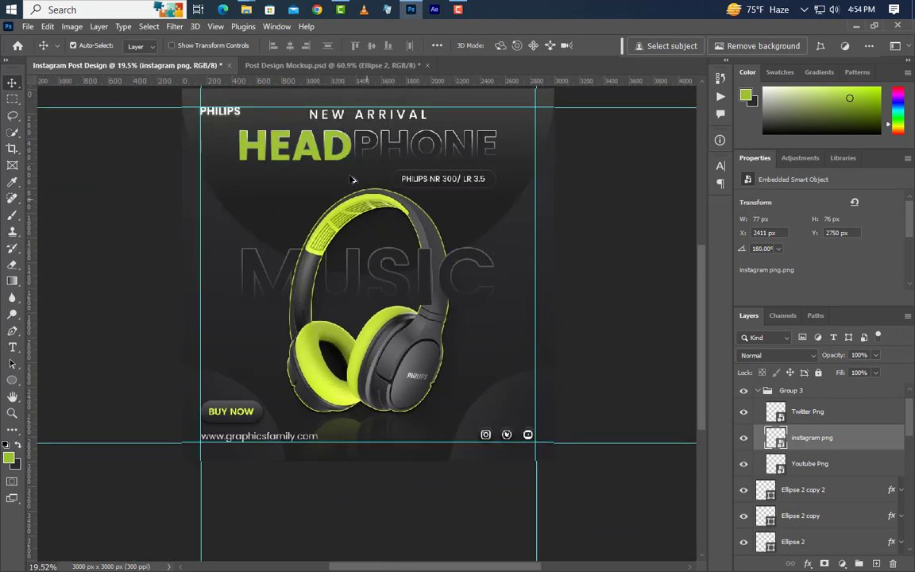
pyautogui.scroll(2, 353, 186)
pyautogui.scroll(1, 443, 326)
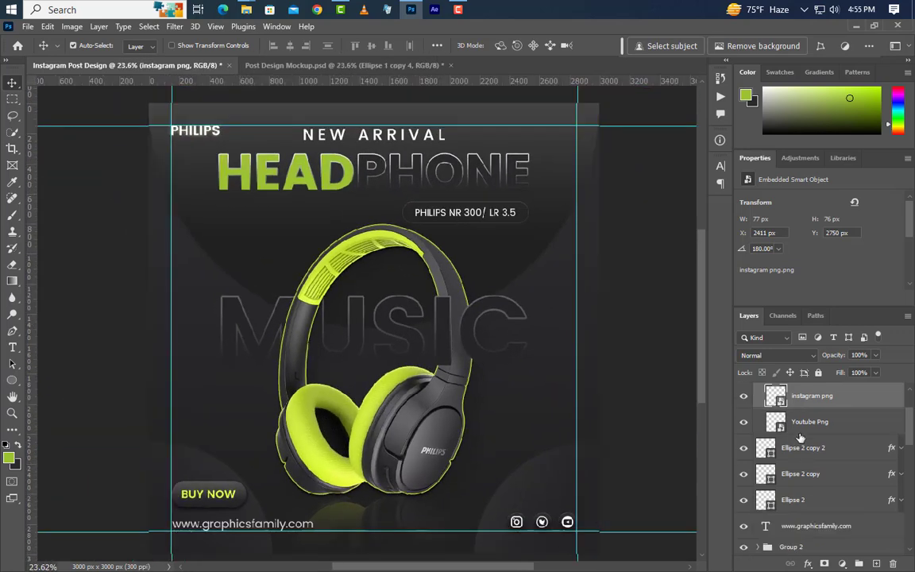
pyautogui.scroll(2, 819, 499)
pyautogui.click(854, 402)
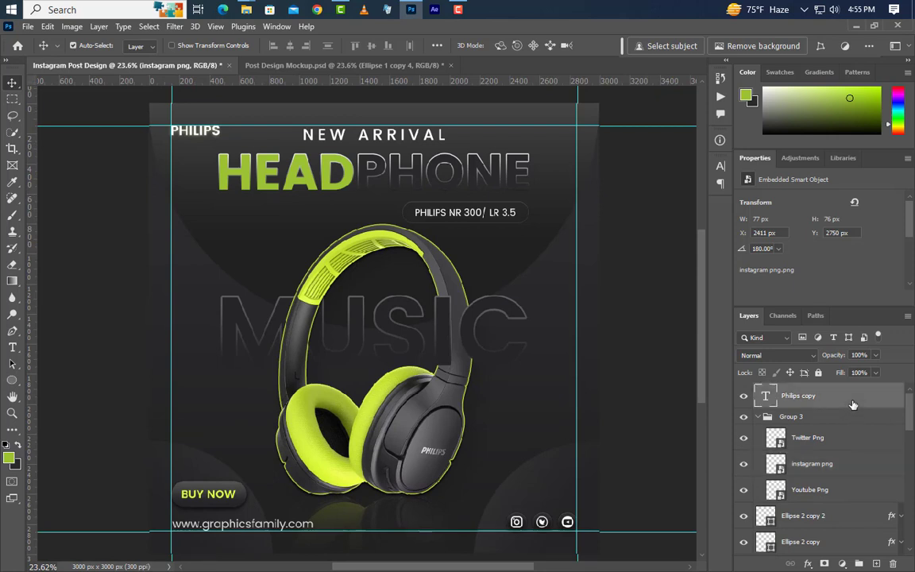
pyautogui.click(877, 563)
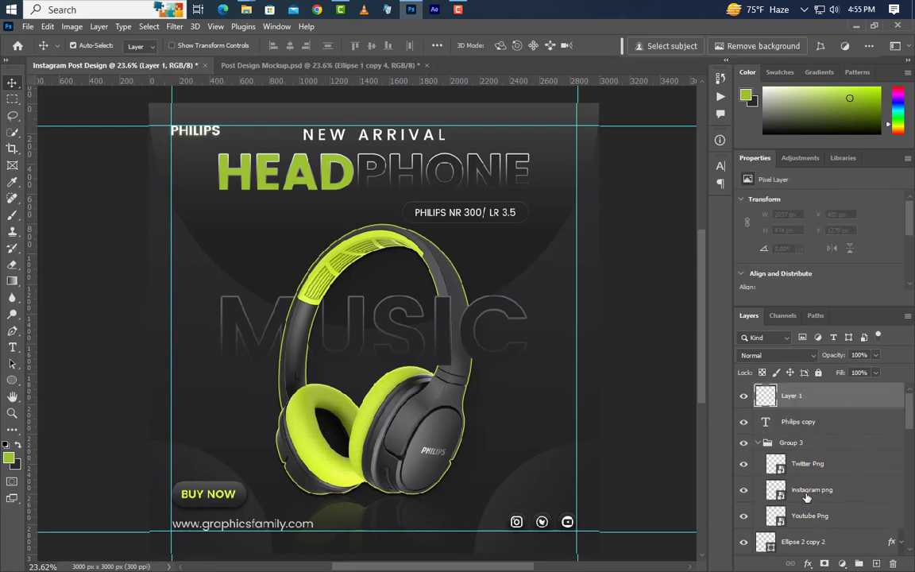
# Draw a circle about 372 px wide over the start of the MUSIC text and place its layer just beneath the music copy layer.
pyautogui.click(12, 380)
pyautogui.click(42, 392)
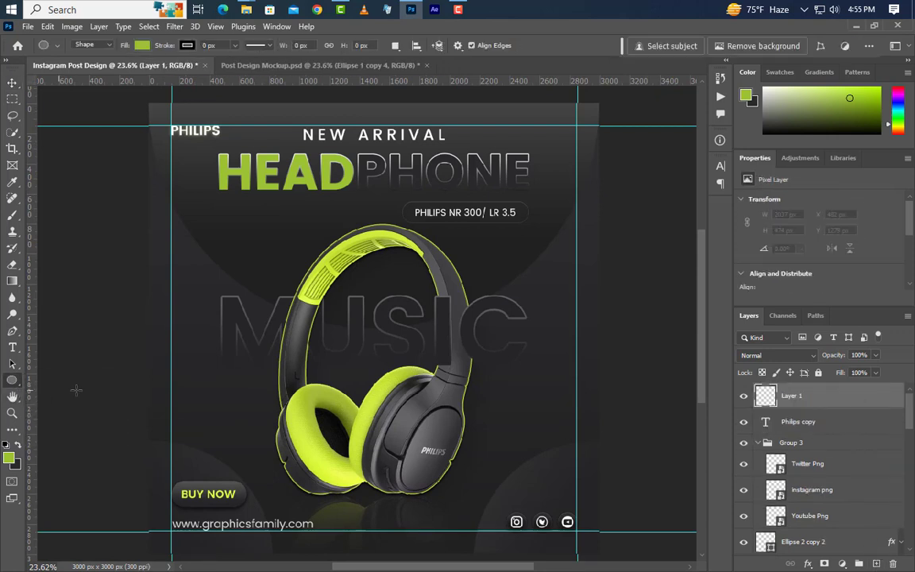
pyautogui.moveTo(199, 269); pyautogui.dragTo(256, 325)
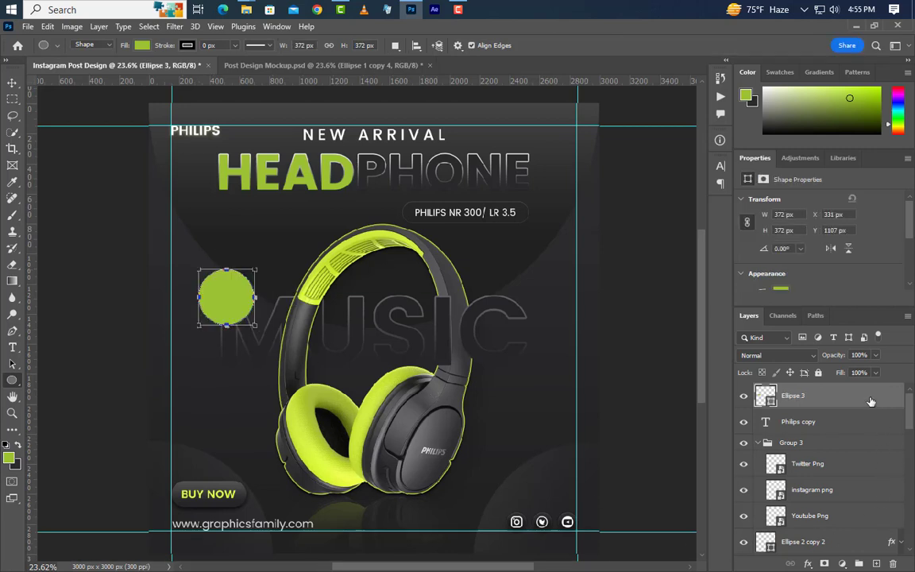
pyautogui.moveTo(870, 402); pyautogui.dragTo(847, 461)
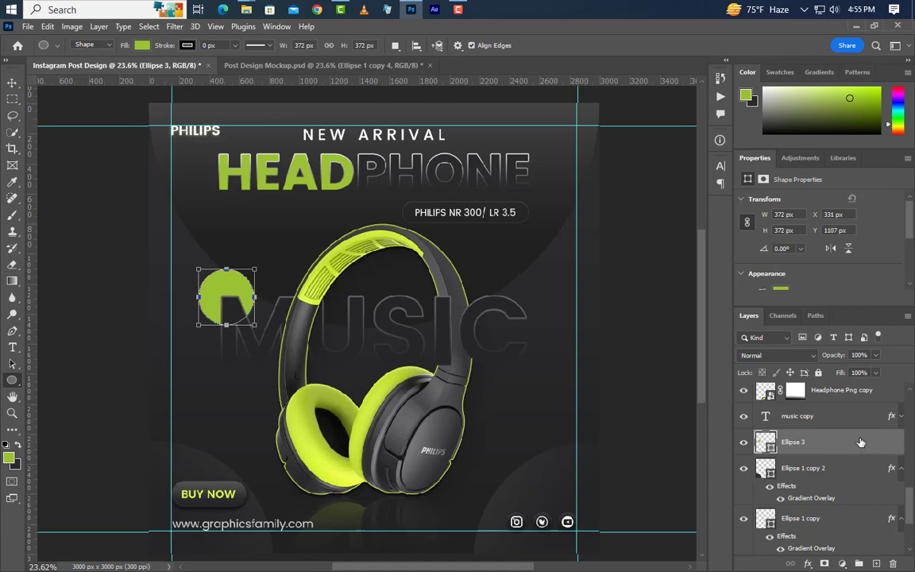
# Add a Gradient Overlay to the new circle, running from #201f20 to #595959.
pyautogui.rightClick(857, 442)
pyautogui.click(782, 63)
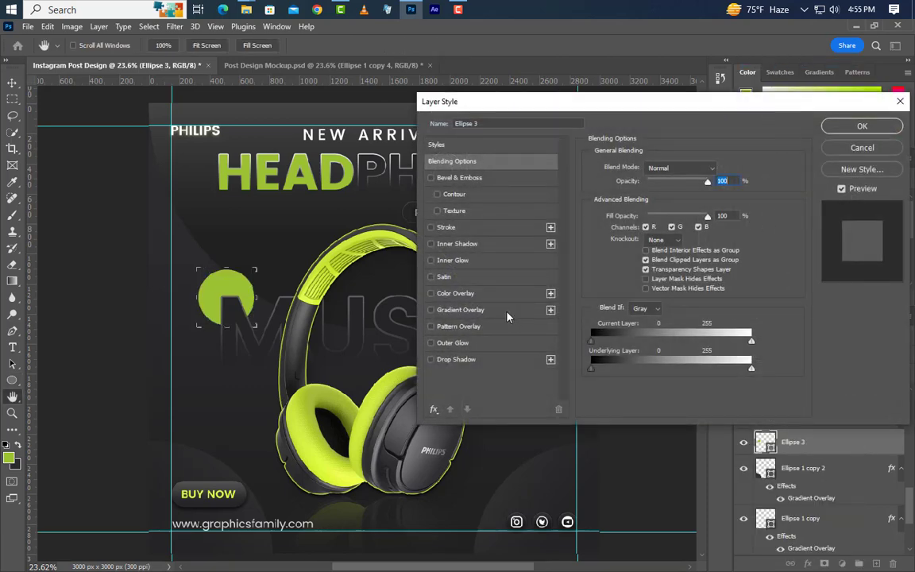
pyautogui.click(493, 310)
pyautogui.click(684, 201)
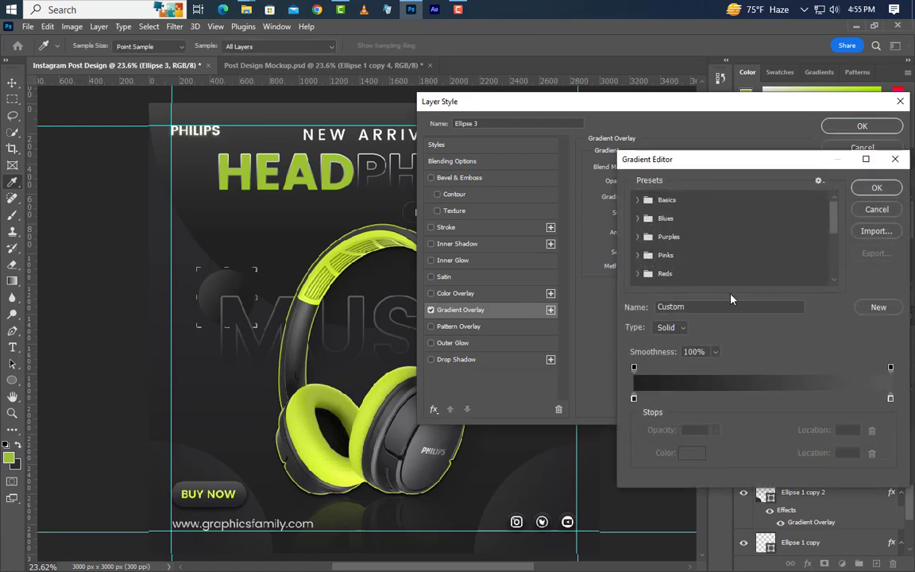
pyautogui.click(634, 398)
pyautogui.doubleClick(634, 398)
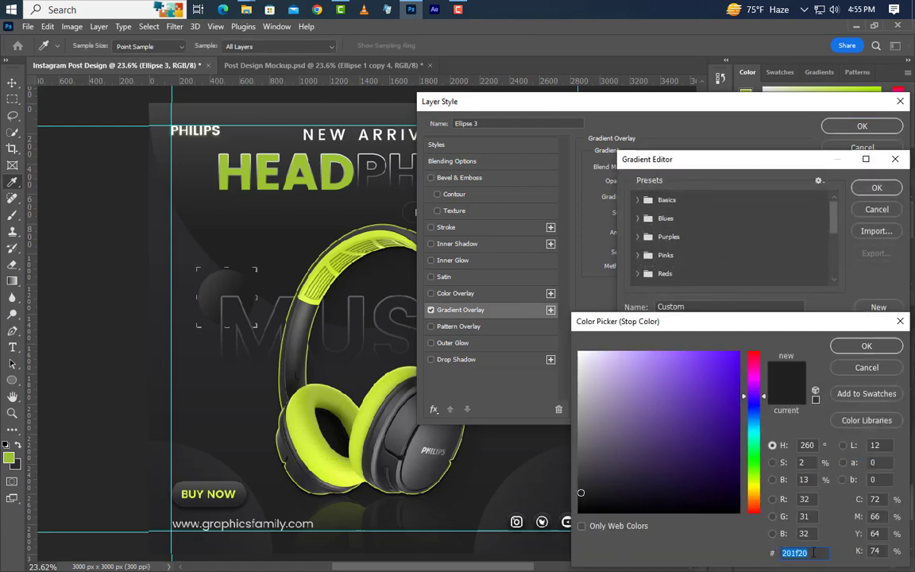
pyautogui.click(874, 352)
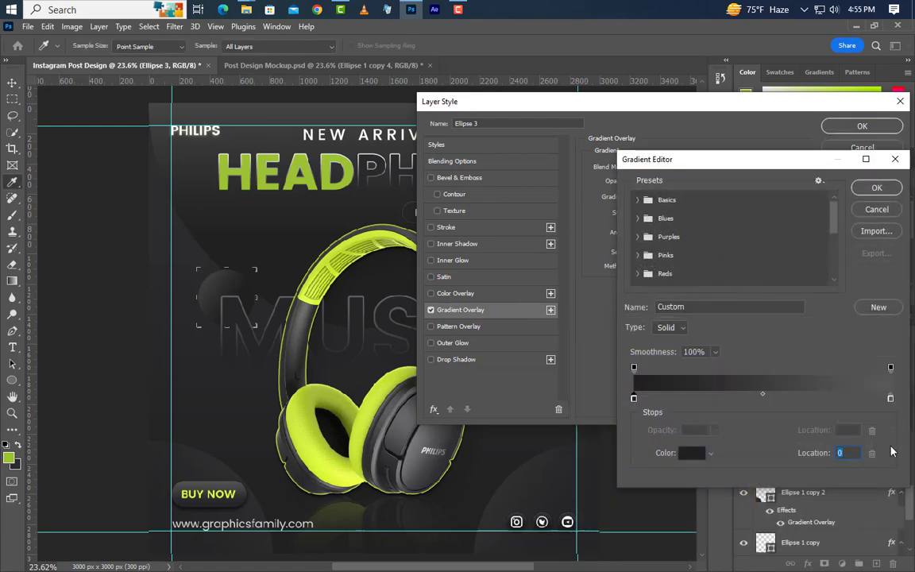
pyautogui.click(890, 398)
pyautogui.doubleClick(891, 399)
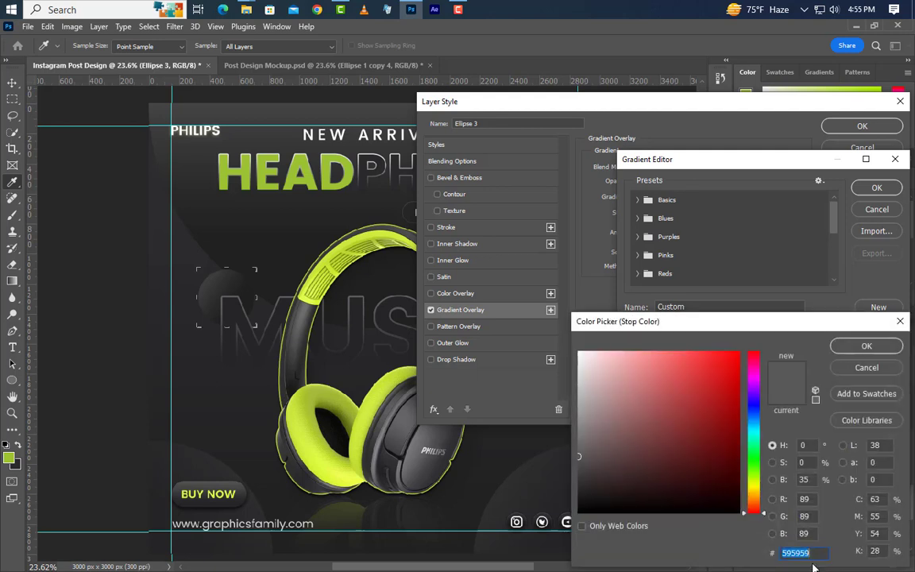
pyautogui.click(887, 349)
pyautogui.click(877, 188)
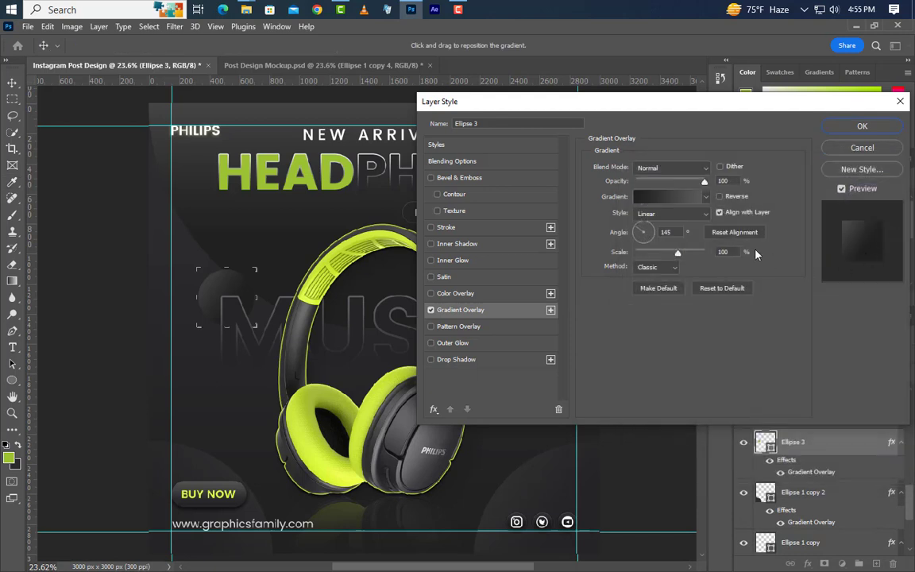
# Apply the circle's linear Gradient Overlay with 100% opacity and a 145° angle.
pyautogui.click(704, 182)
pyautogui.click(641, 233)
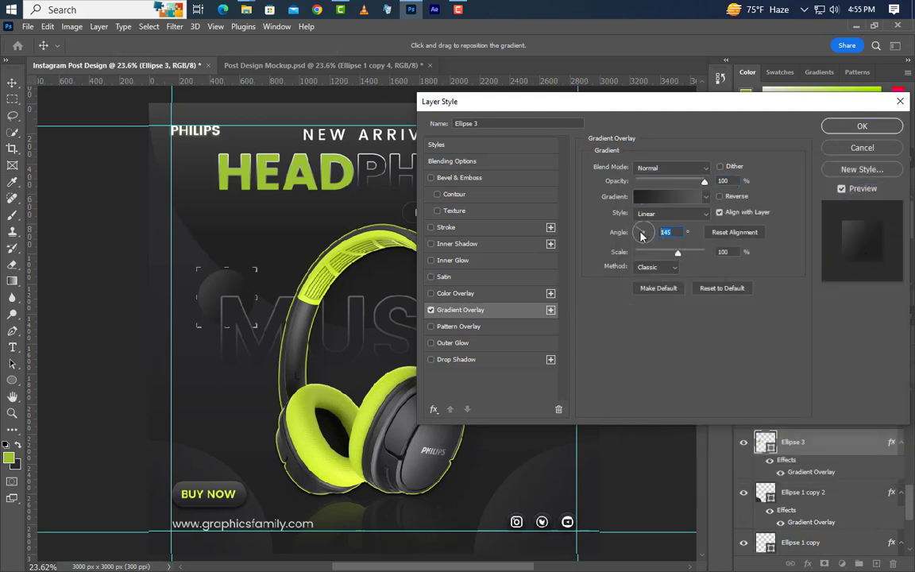
pyautogui.press('Tab')
pyautogui.click(862, 127)
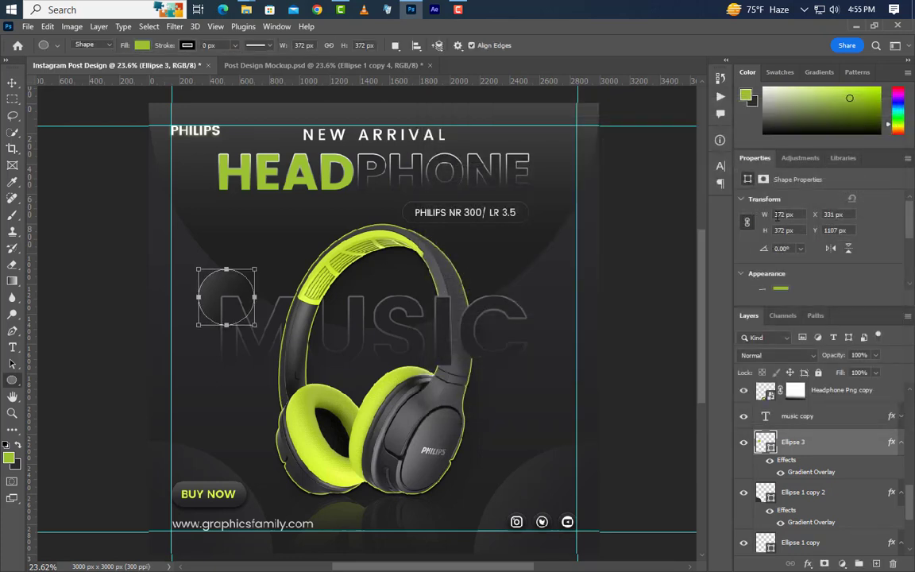
# Duplicate the gradient circle layer within the same document.
pyautogui.click(785, 215)
pyautogui.press('v')
pyautogui.scroll(-1, 842, 395)
pyautogui.rightClick(841, 395)
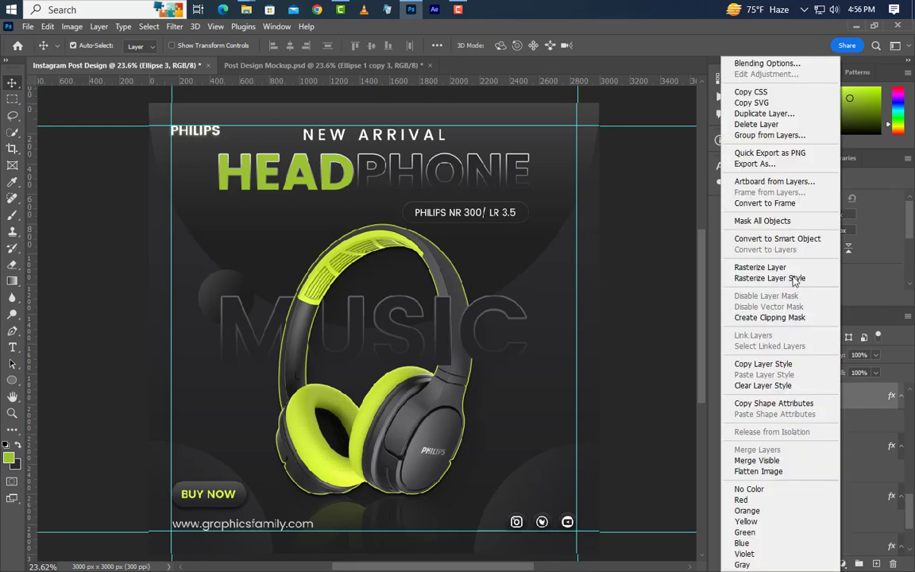
pyautogui.click(775, 113)
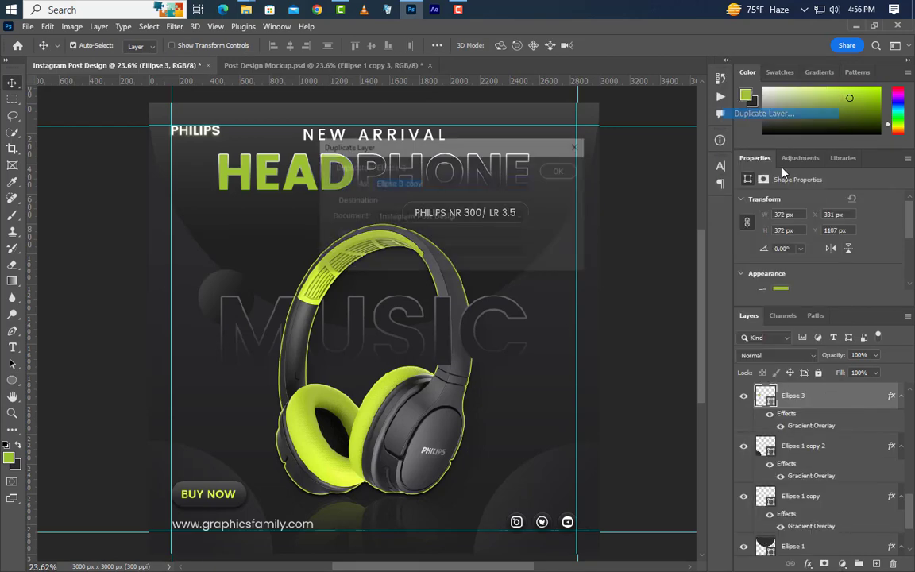
pyautogui.press('Return')
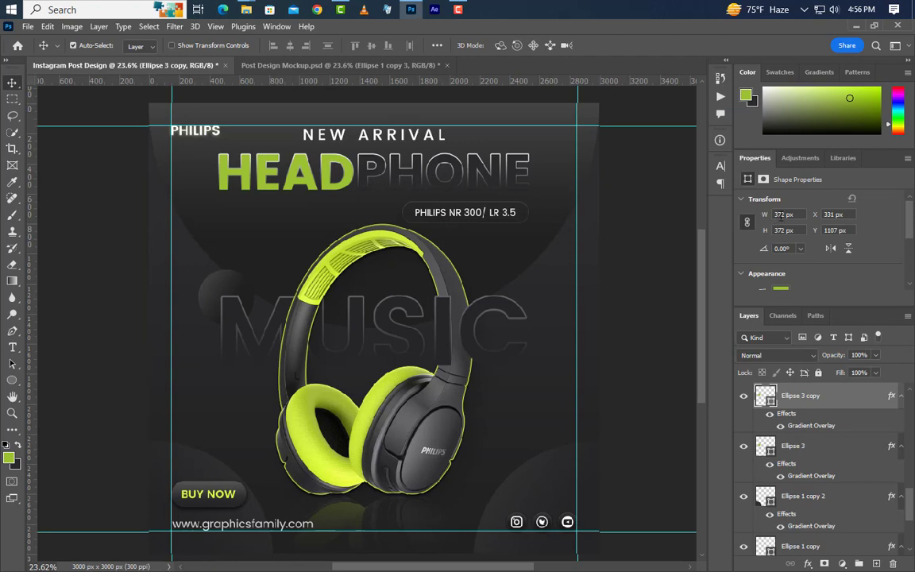
# Resize the copied circle to 245 px and move it behind the C of MUSIC, at about X 2327, Y 1500 px.
pyautogui.write('245')
pyautogui.press('Return')
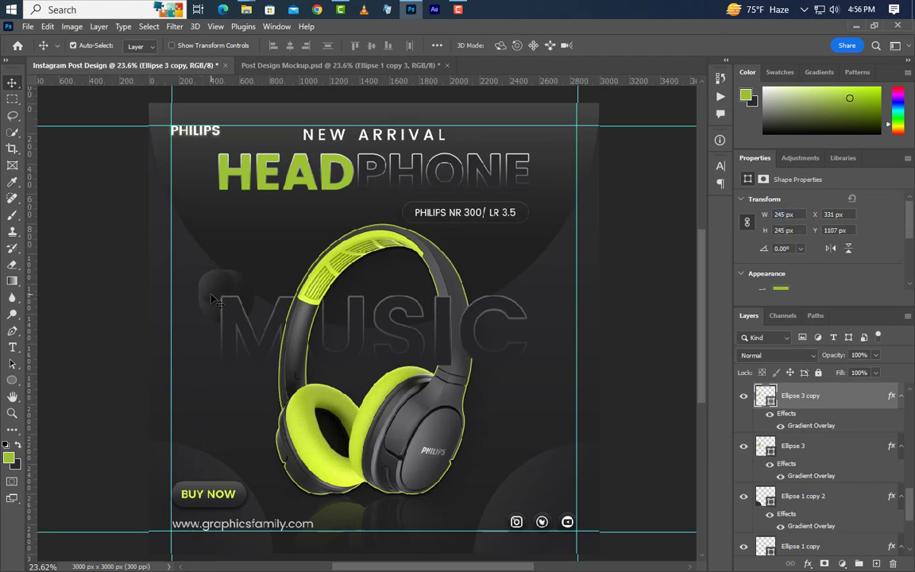
pyautogui.moveTo(213, 299); pyautogui.dragTo(517, 344)
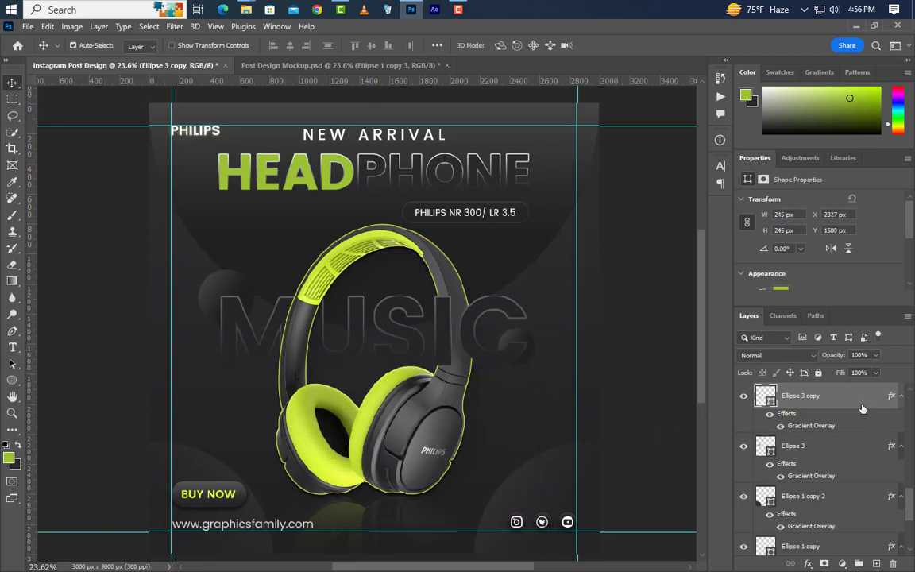
# Duplicate the circle behind the C of MUSIC and resize the copy to 180 px.
pyautogui.hotkey('ctrl', 'j')
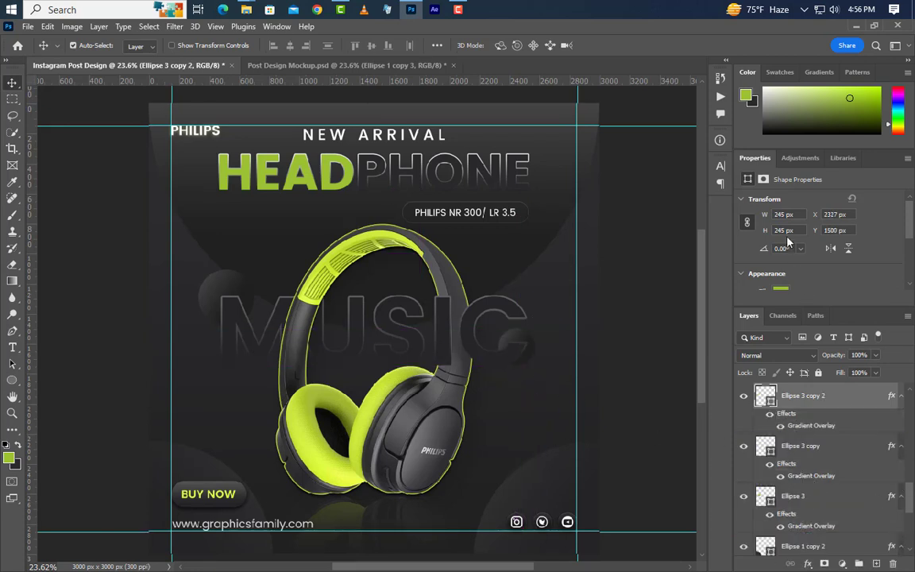
pyautogui.moveTo(781, 215); pyautogui.dragTo(770, 215)
pyautogui.write('180')
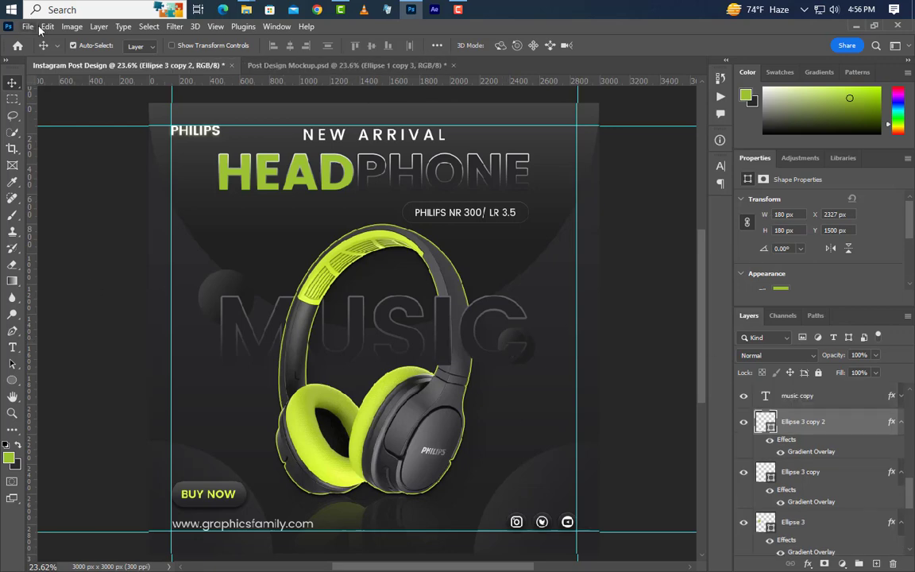
# Move the 180 px circle with Free Transform so it straddles the canvas's top edge, at about X 670, Y -90 px.
pyautogui.click(45, 27)
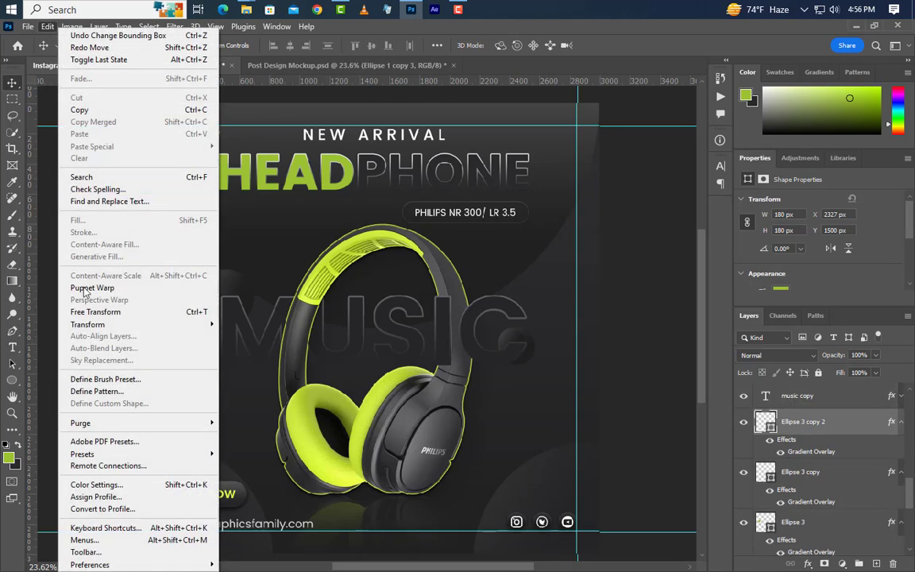
pyautogui.click(87, 312)
pyautogui.moveTo(511, 341); pyautogui.dragTo(264, 167)
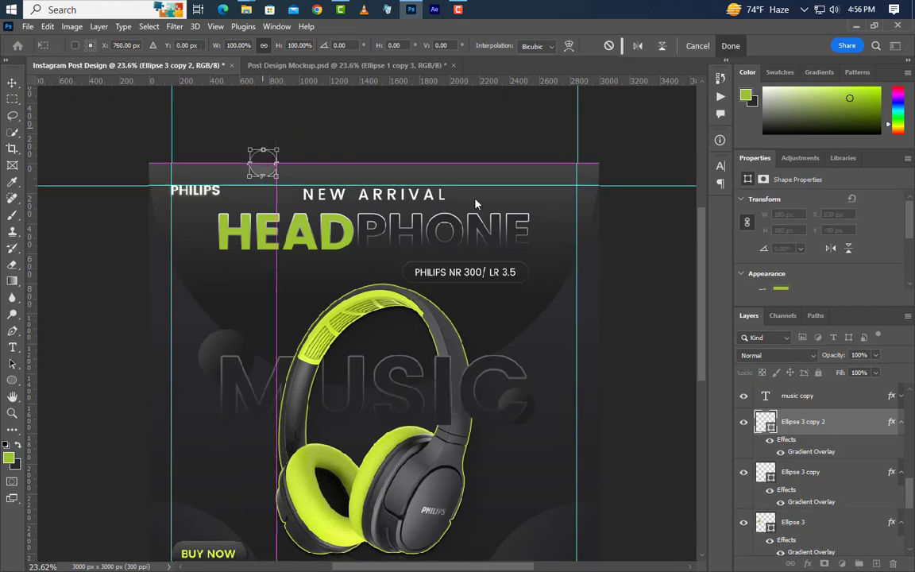
pyautogui.click(730, 46)
pyautogui.scroll(-3, 460, 145)
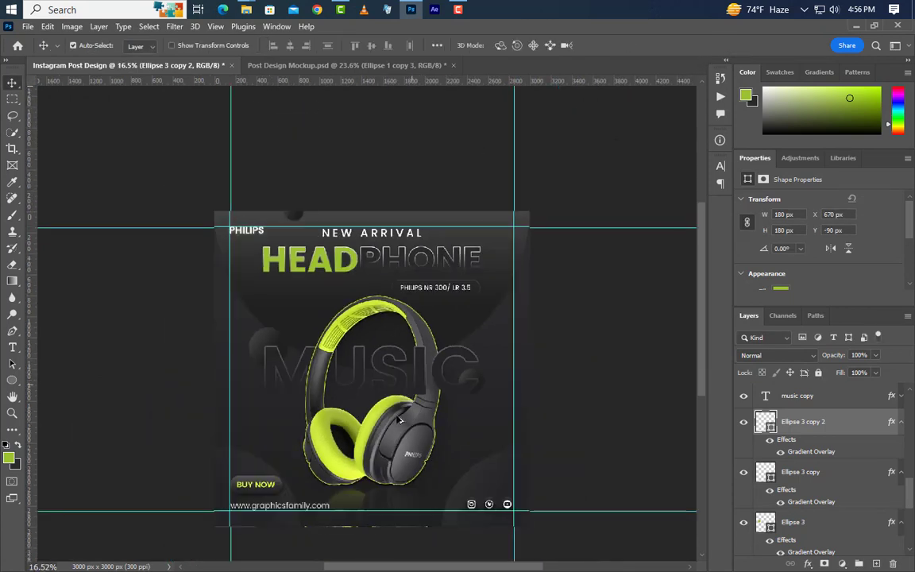
pyautogui.scroll(2, 399, 420)
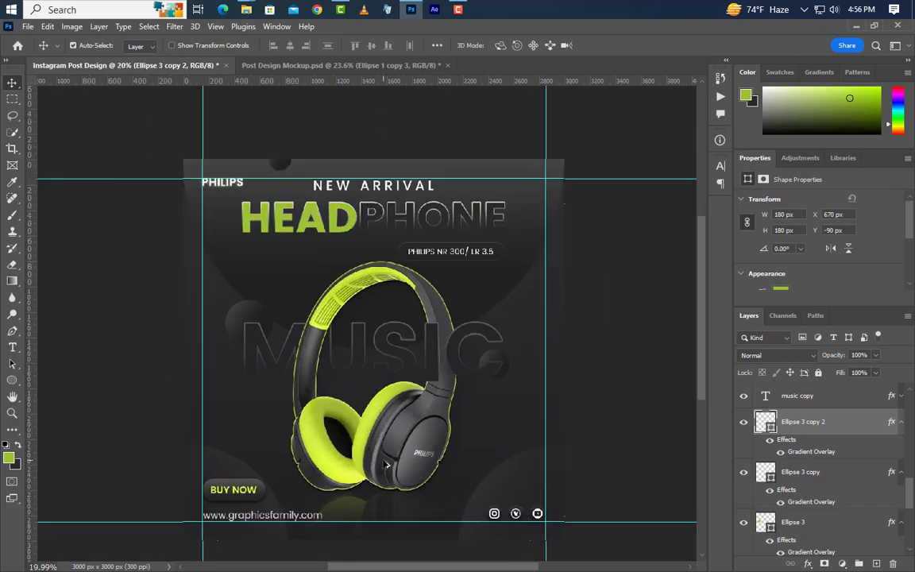
# Duplicate the circle behind the M of MUSIC and resize the copy to 430 px.
pyautogui.click(245, 326)
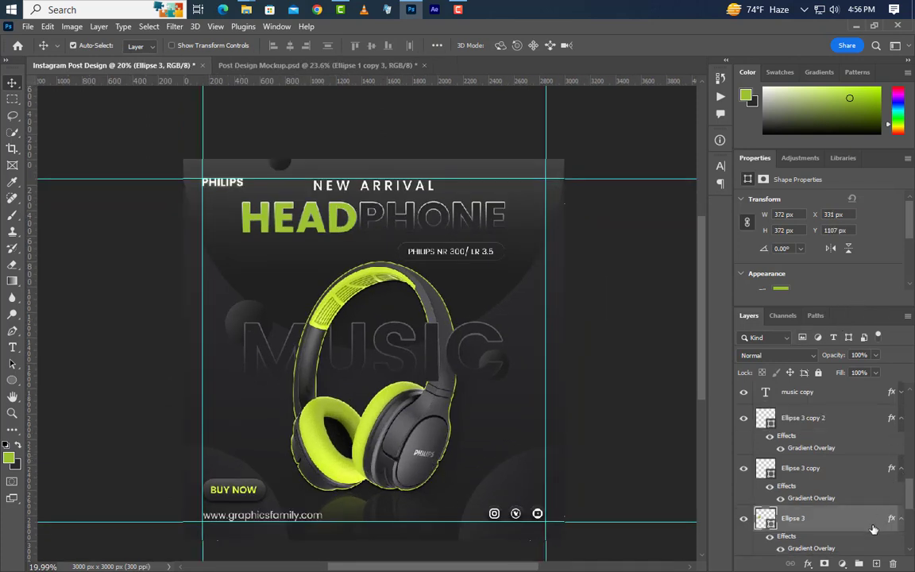
pyautogui.rightClick(787, 517)
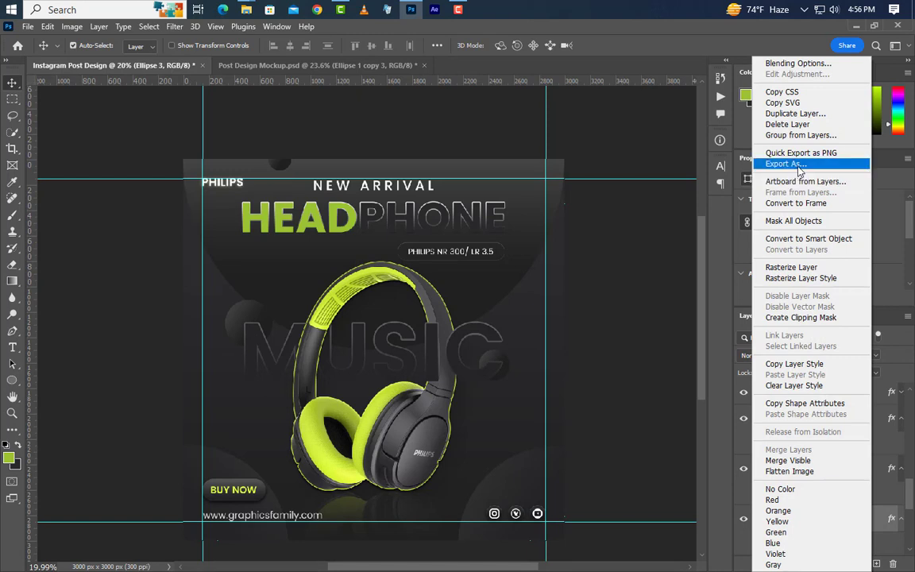
pyautogui.click(795, 113)
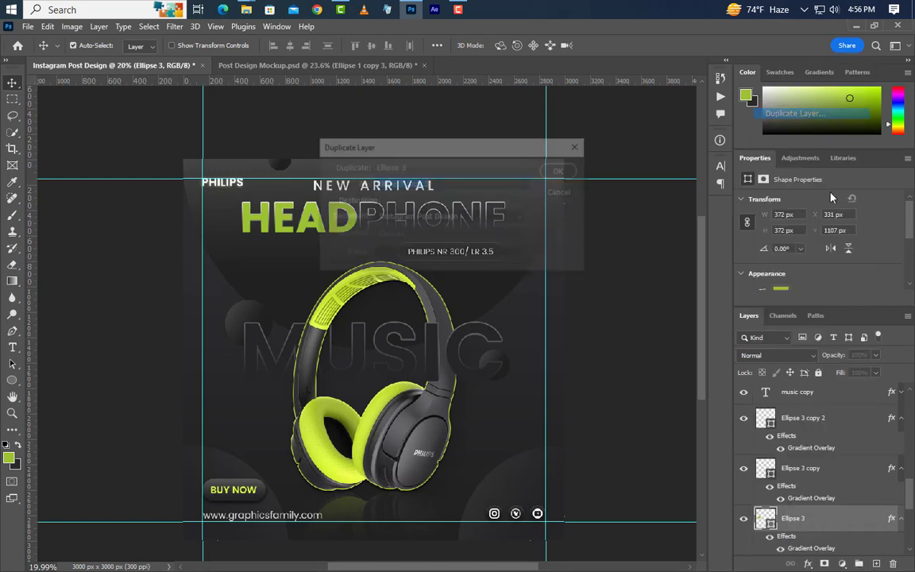
pyautogui.click(561, 170)
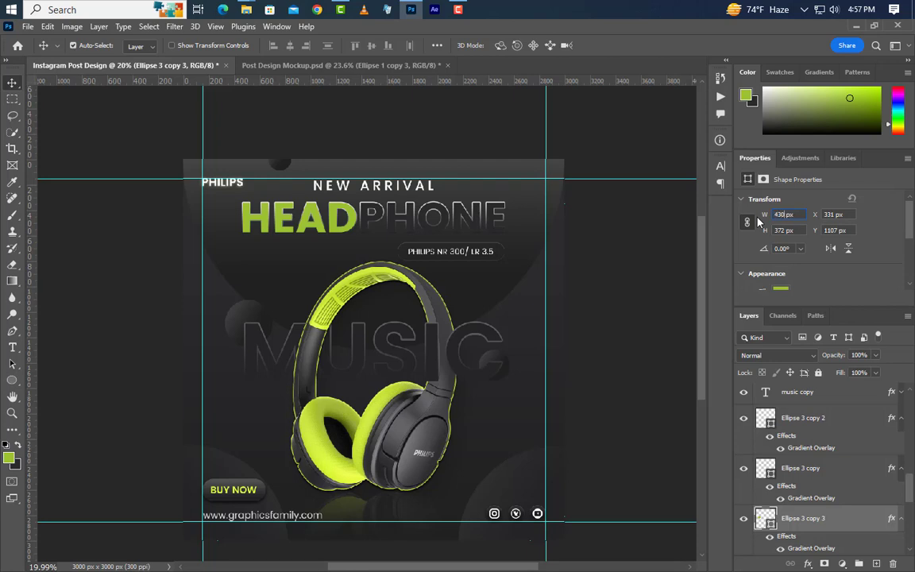
pyautogui.press('Return')
# Move the 430 px circle with Free Transform to the canvas's lower-left corner, at about X -99, Y 2691 px.
pyautogui.press('ctrl')
pyautogui.click(47, 26)
pyautogui.click(102, 314)
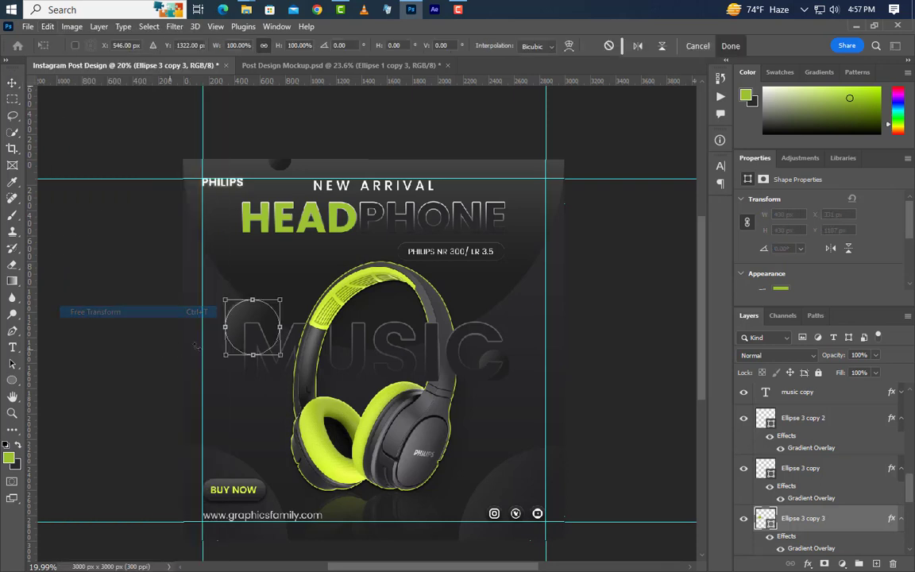
pyautogui.moveTo(238, 317); pyautogui.dragTo(204, 520)
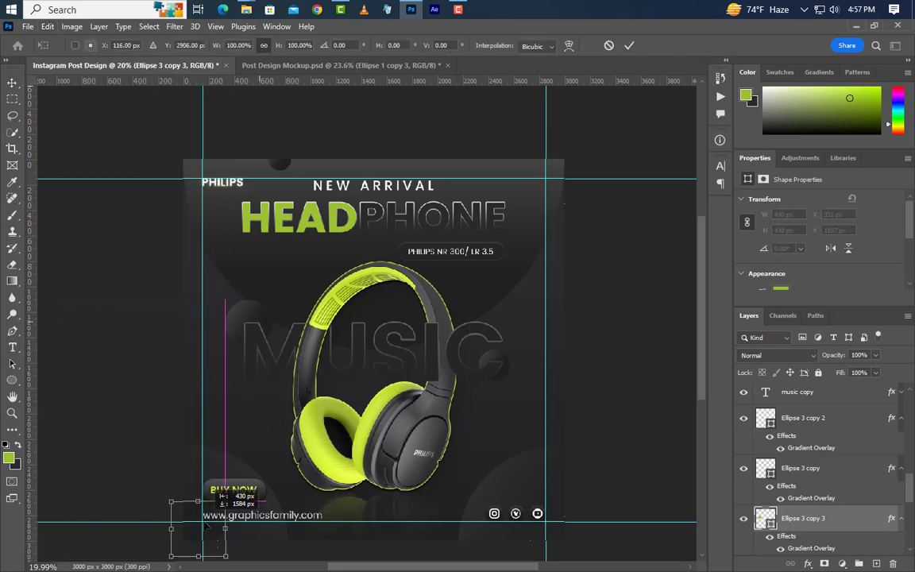
pyautogui.click(659, 42)
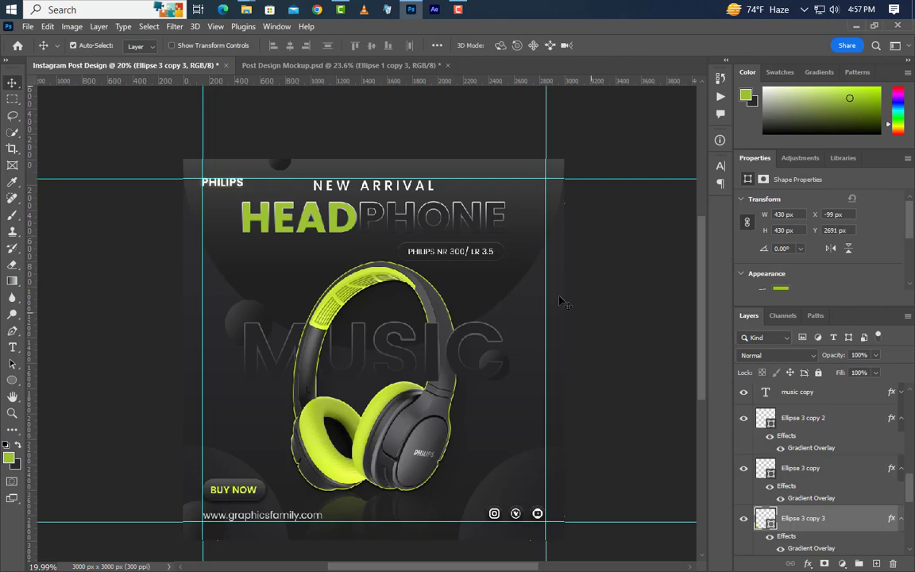
pyautogui.scroll(-3, 499, 256)
pyautogui.scroll(4, 397, 422)
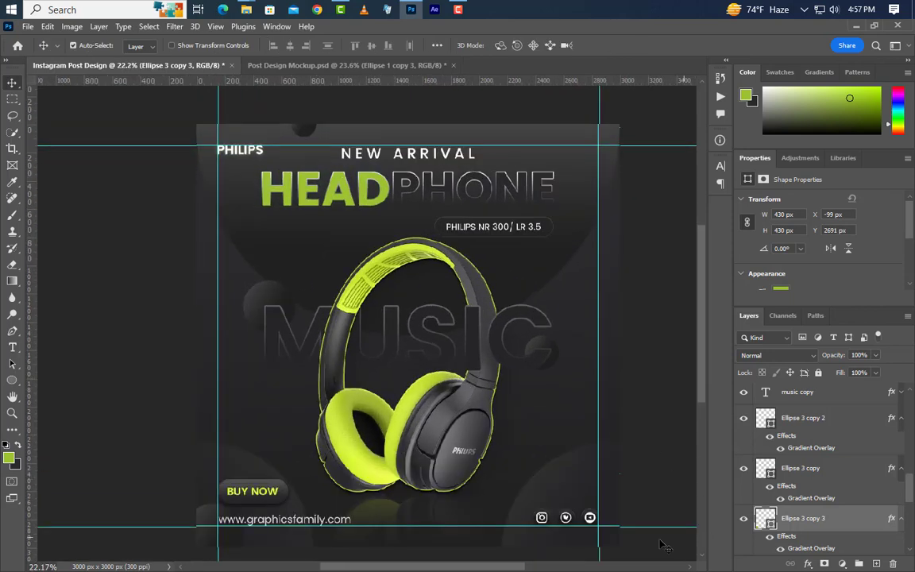
# Apply a lime Color Overlay (#cbe63d), sampled from the headphone's headband, to the YouTube icon.
pyautogui.click(591, 518)
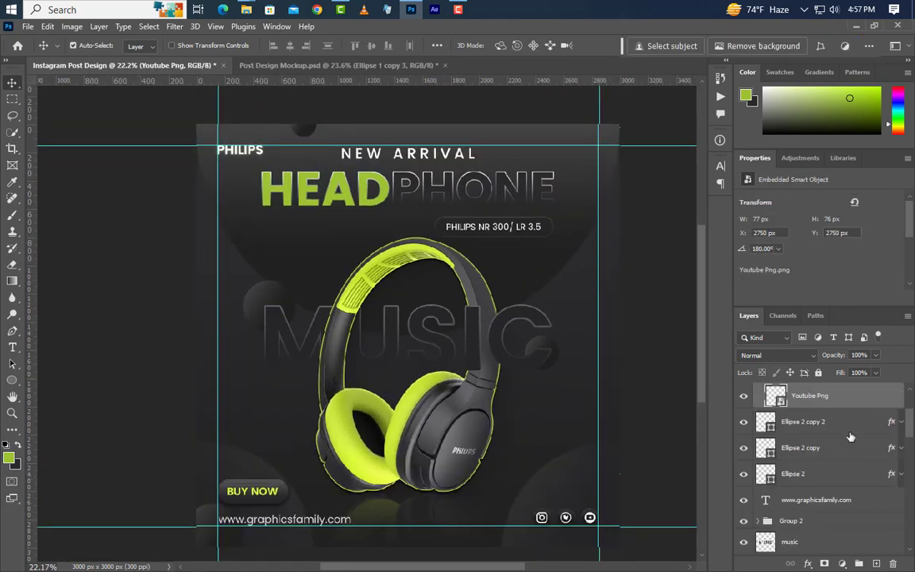
pyautogui.rightClick(802, 395)
pyautogui.click(774, 49)
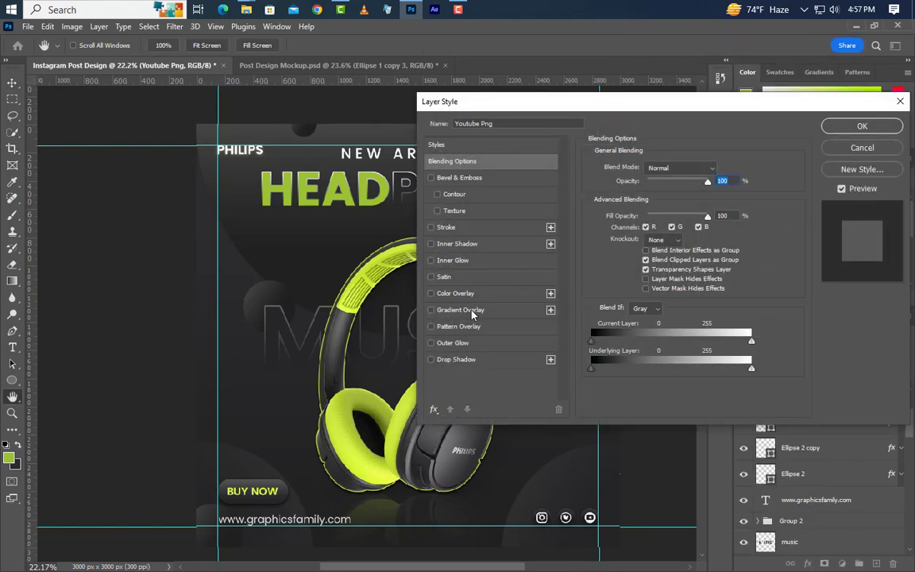
pyautogui.click(489, 294)
pyautogui.click(719, 168)
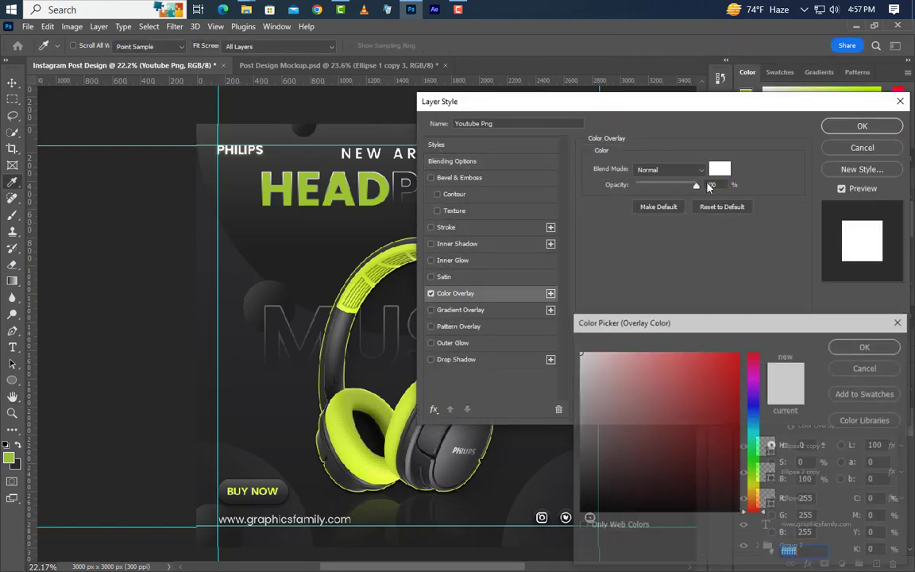
pyautogui.click(374, 258)
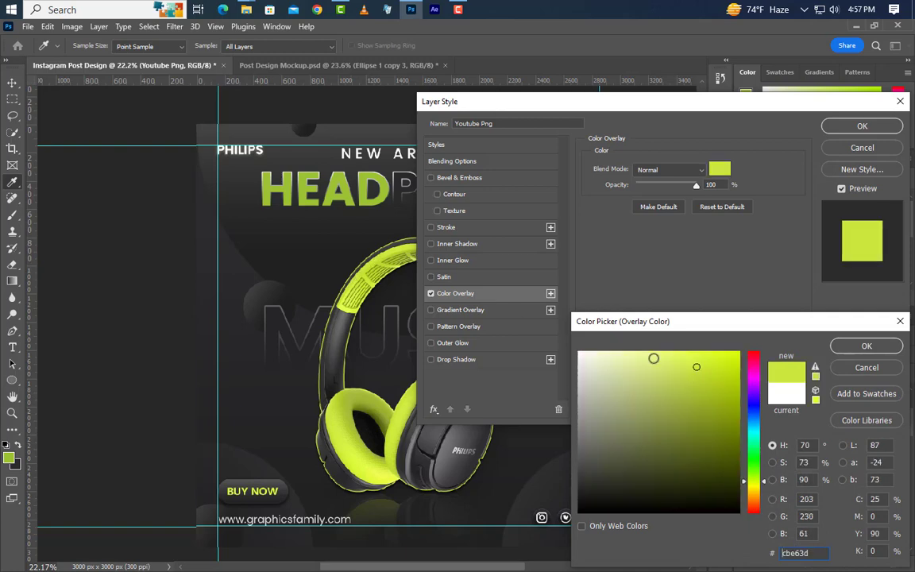
pyautogui.click(899, 354)
pyautogui.click(862, 126)
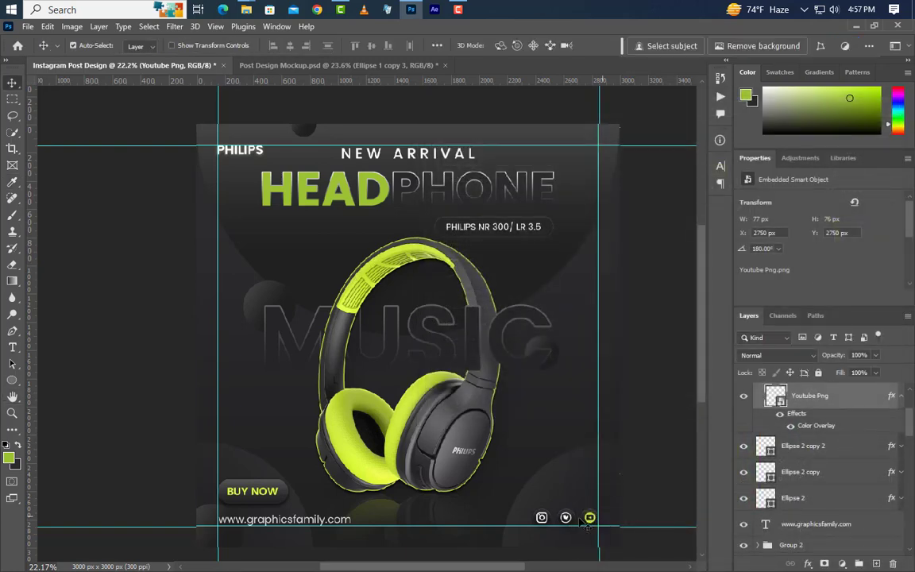
# Apply a Color Overlay in the same lime green at 100% opacity to the Instagram icon.
pyautogui.click(541, 517)
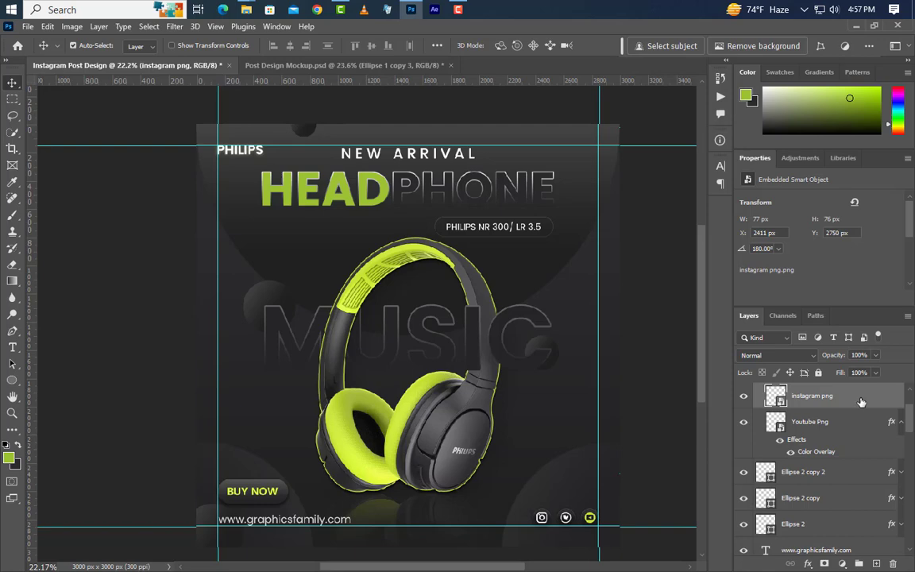
pyautogui.rightClick(861, 402)
pyautogui.click(747, 45)
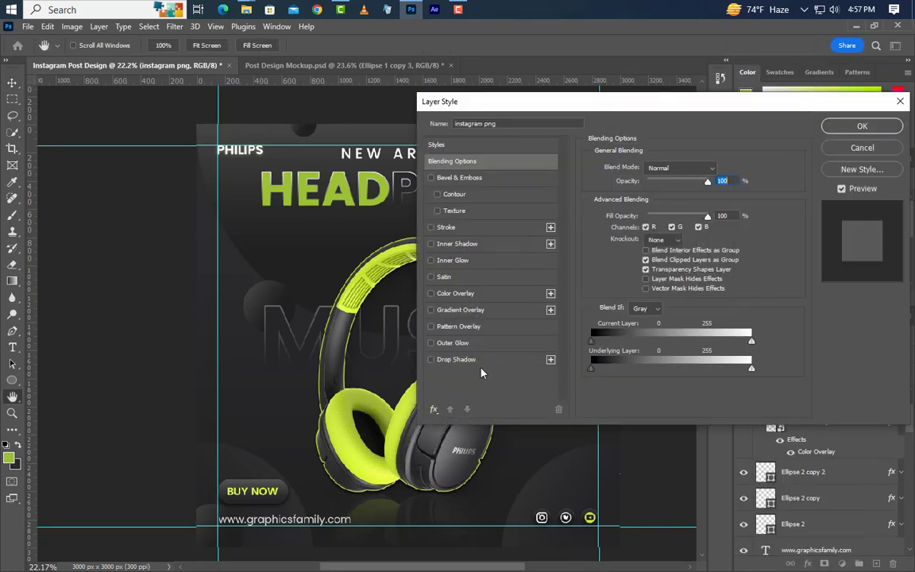
pyautogui.click(455, 293)
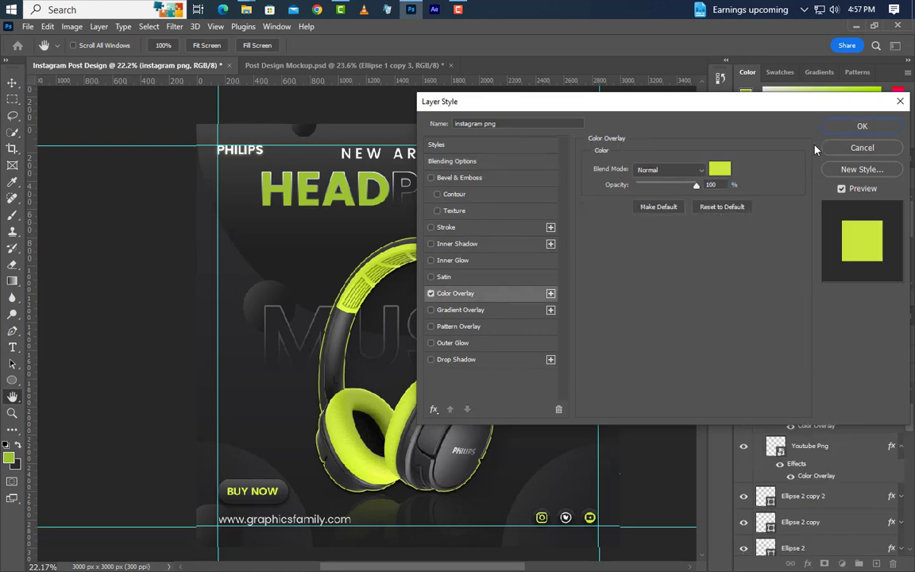
pyautogui.click(862, 125)
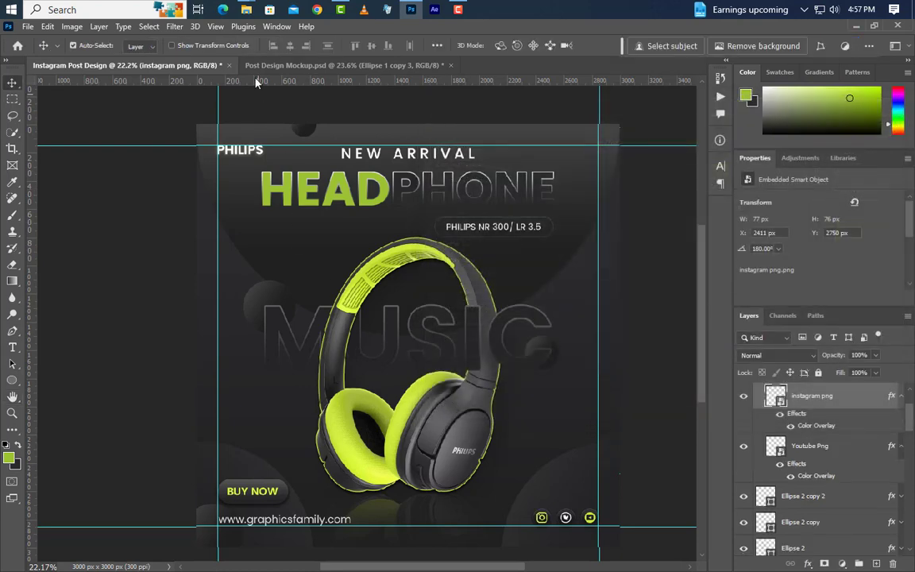
# Clear all guides from the Instagram post canvas.
pyautogui.click(218, 30)
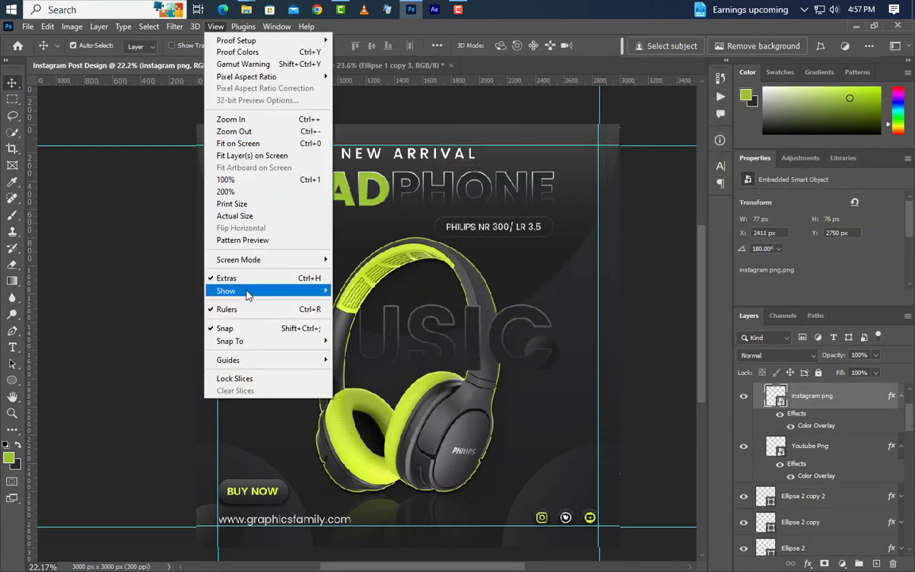
pyautogui.moveTo(274, 296)
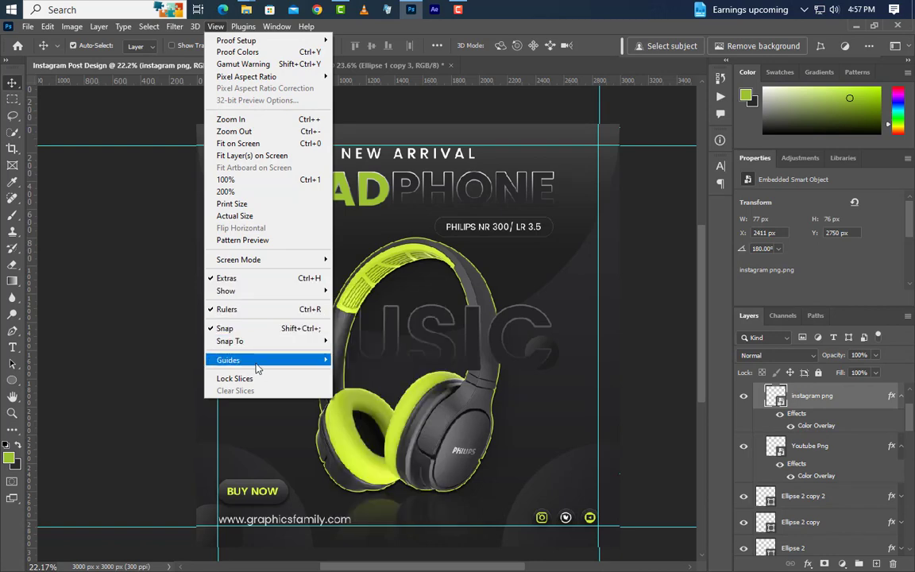
pyautogui.moveTo(270, 360)
pyautogui.click(362, 383)
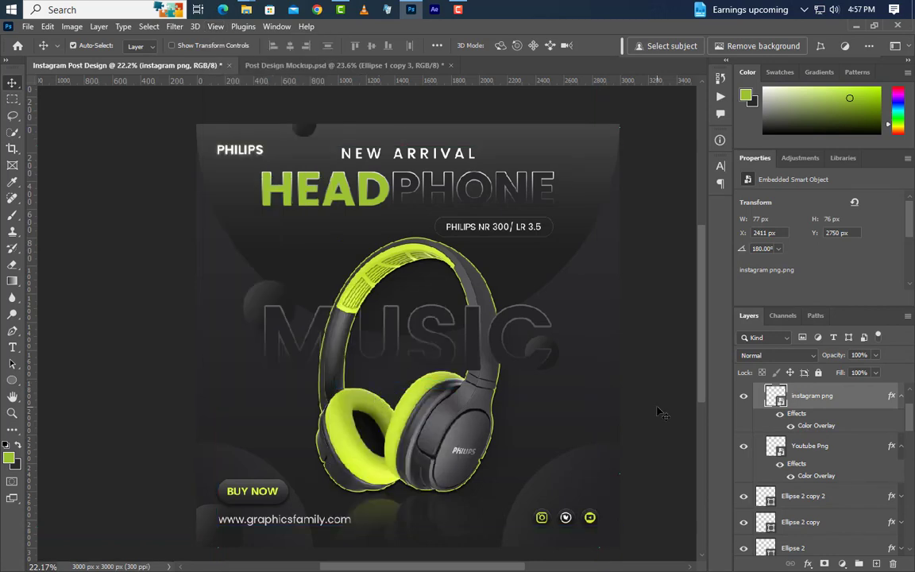